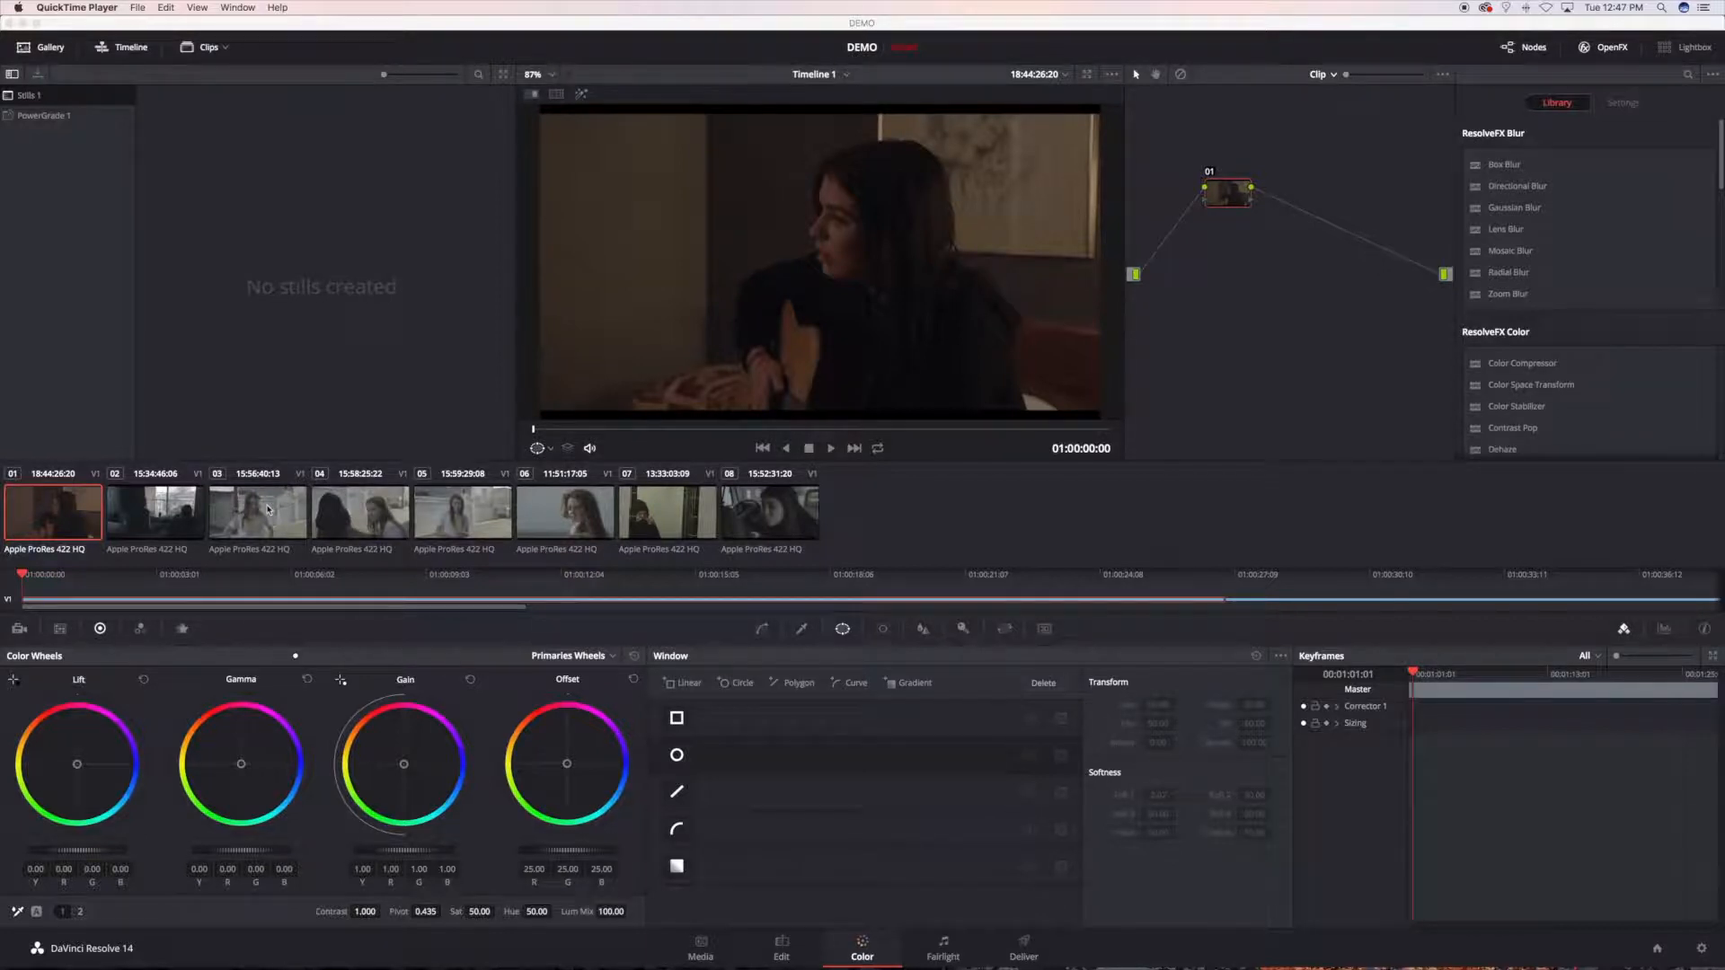
Step: Select clip 03 and move its playhead to the frame at 01:01:00:08
click(267, 510)
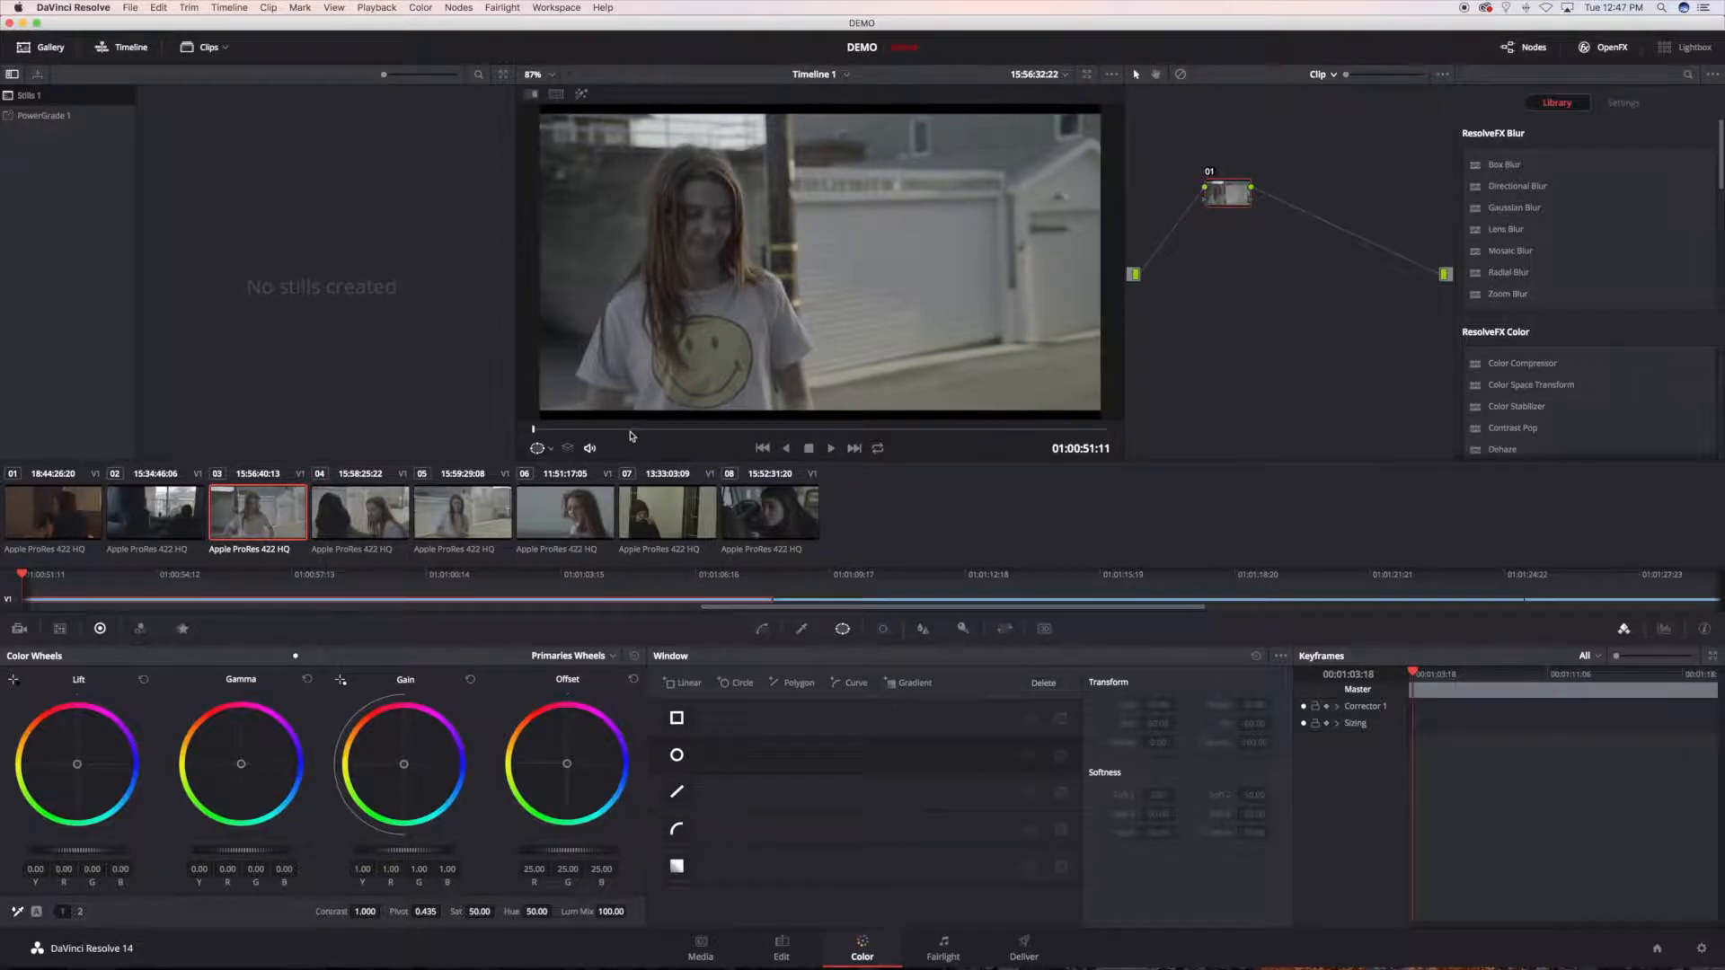
drag(633, 435, 833, 433)
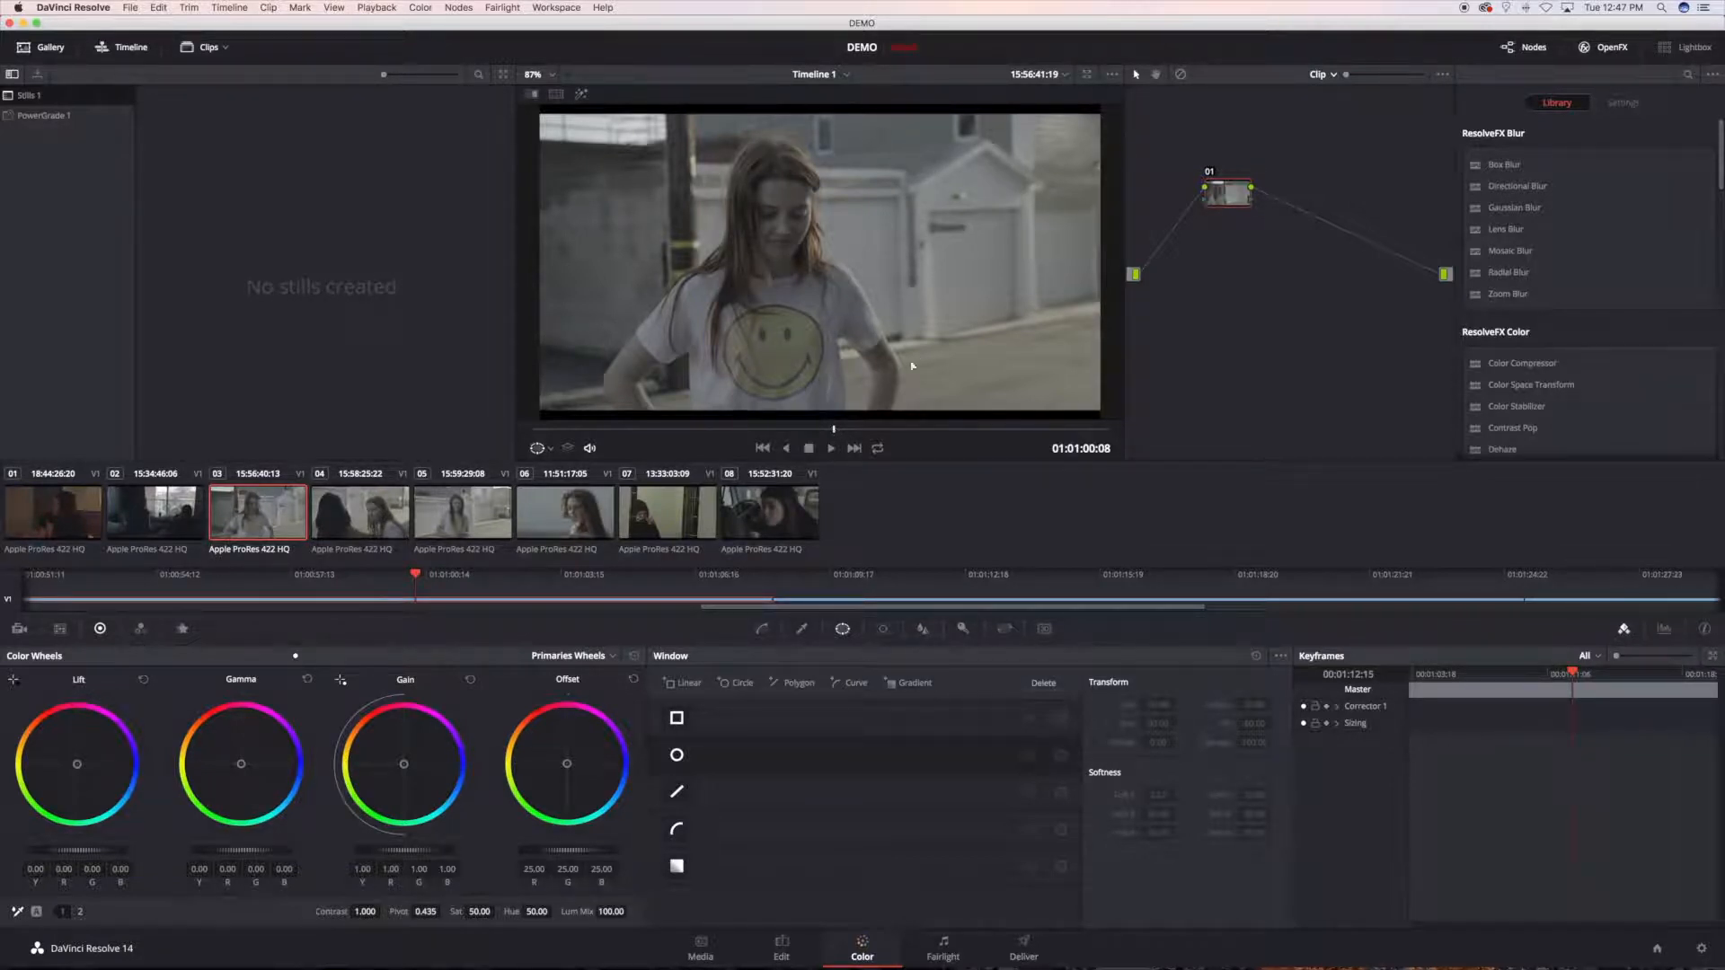
Step: Apply the Blackmagic 4.6K Film to Video v3 3D LUT to node 01 and compare the image with the node off and on
right_click(1222, 194)
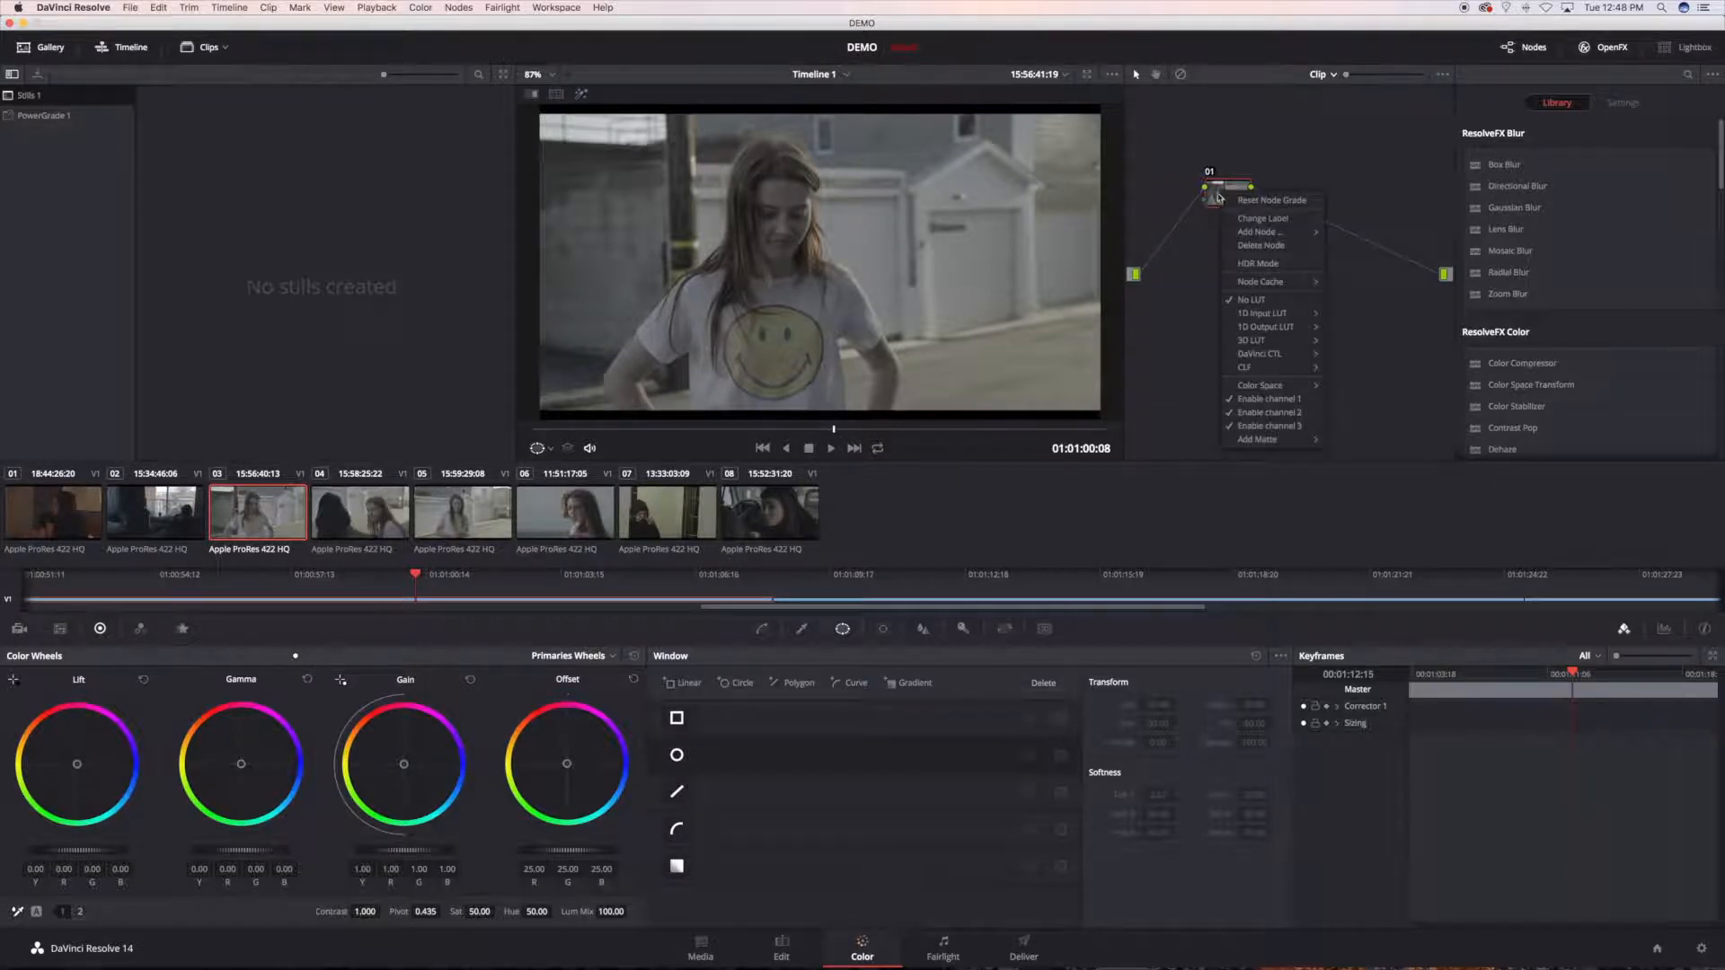
mouse_move(1276, 343)
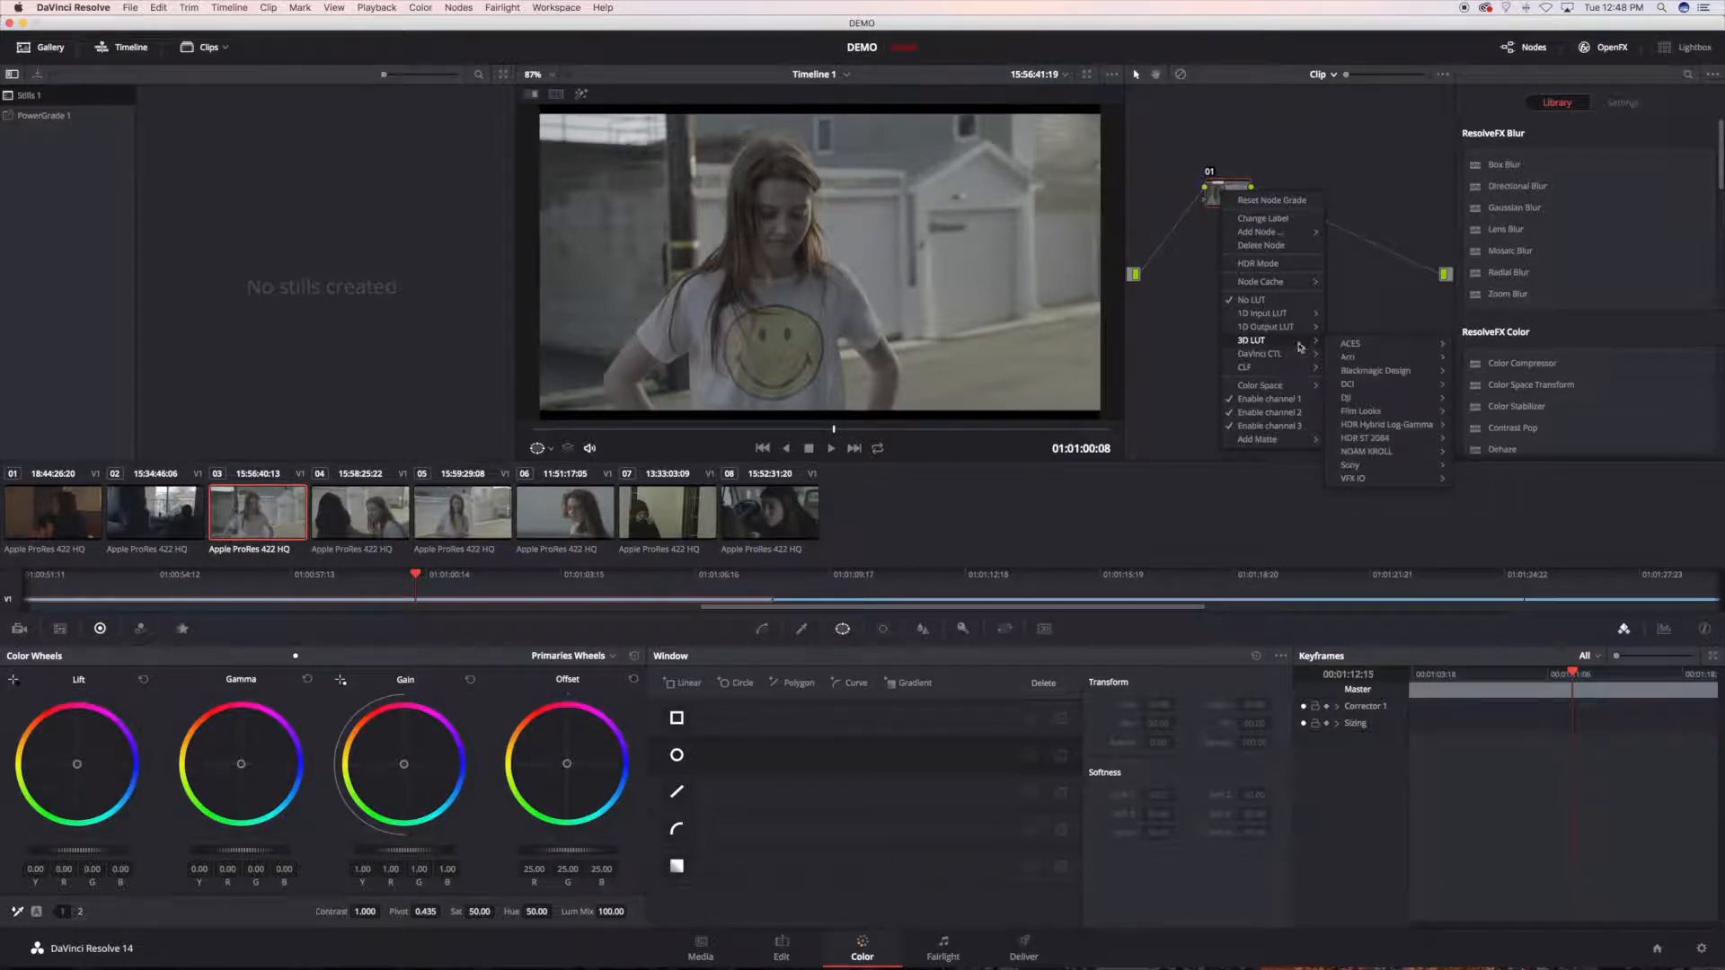
mouse_move(1409, 373)
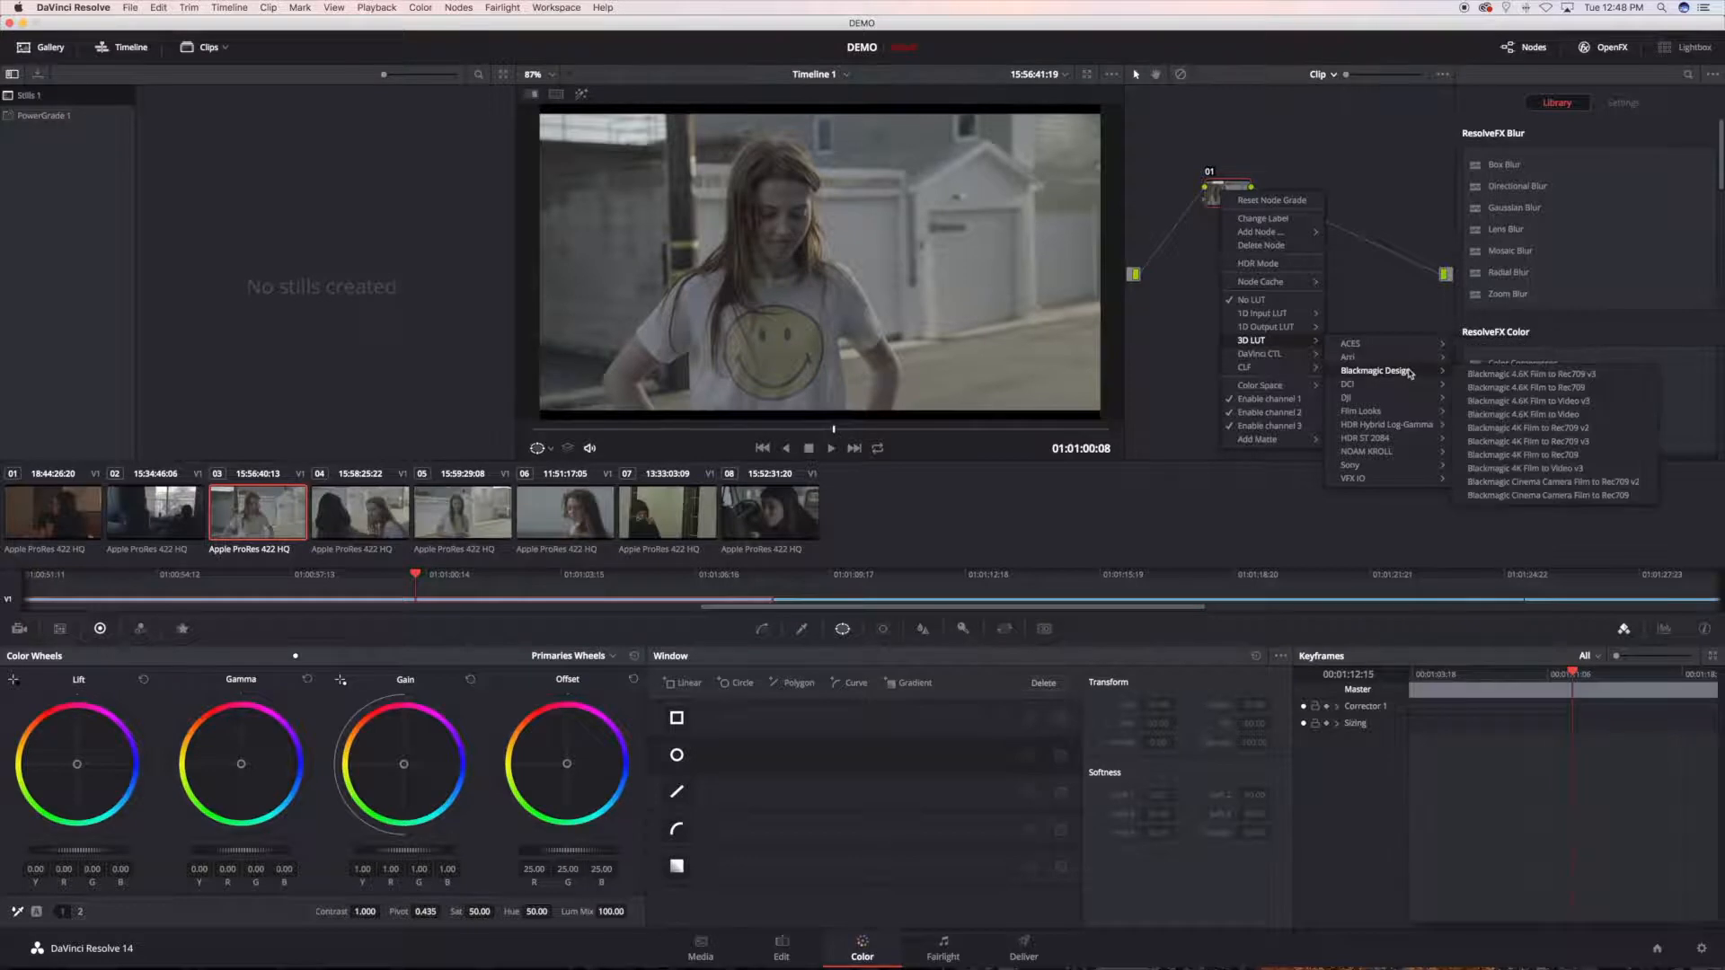
click(1572, 401)
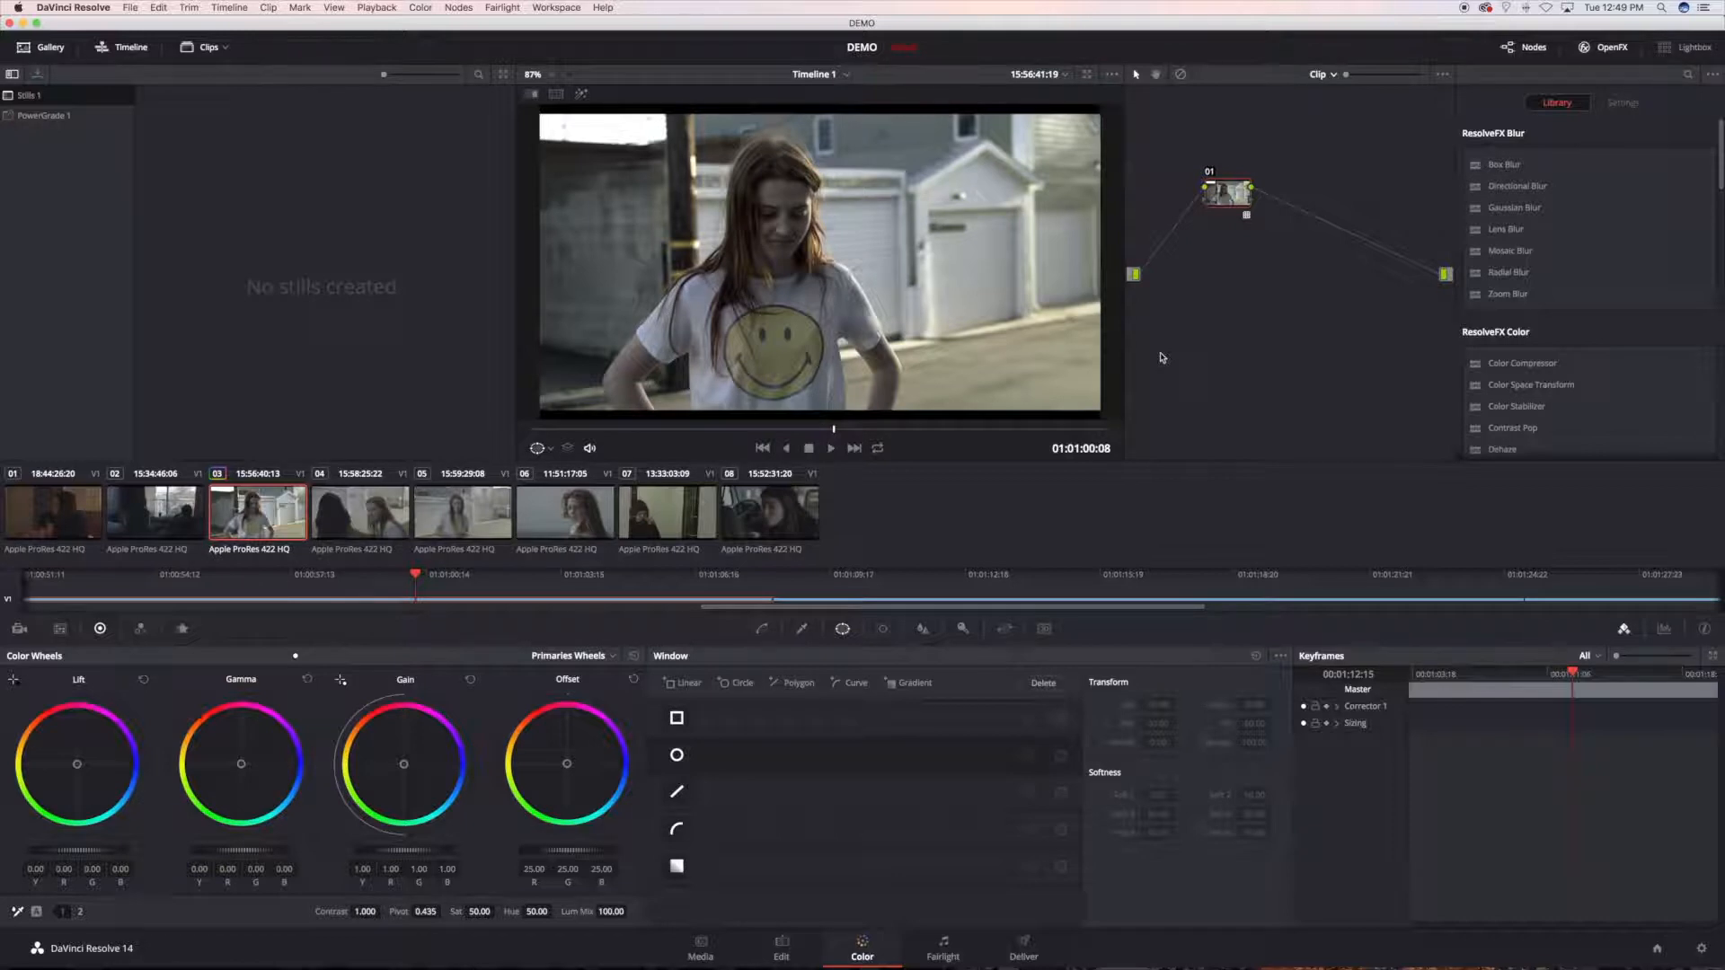
key(super+d)
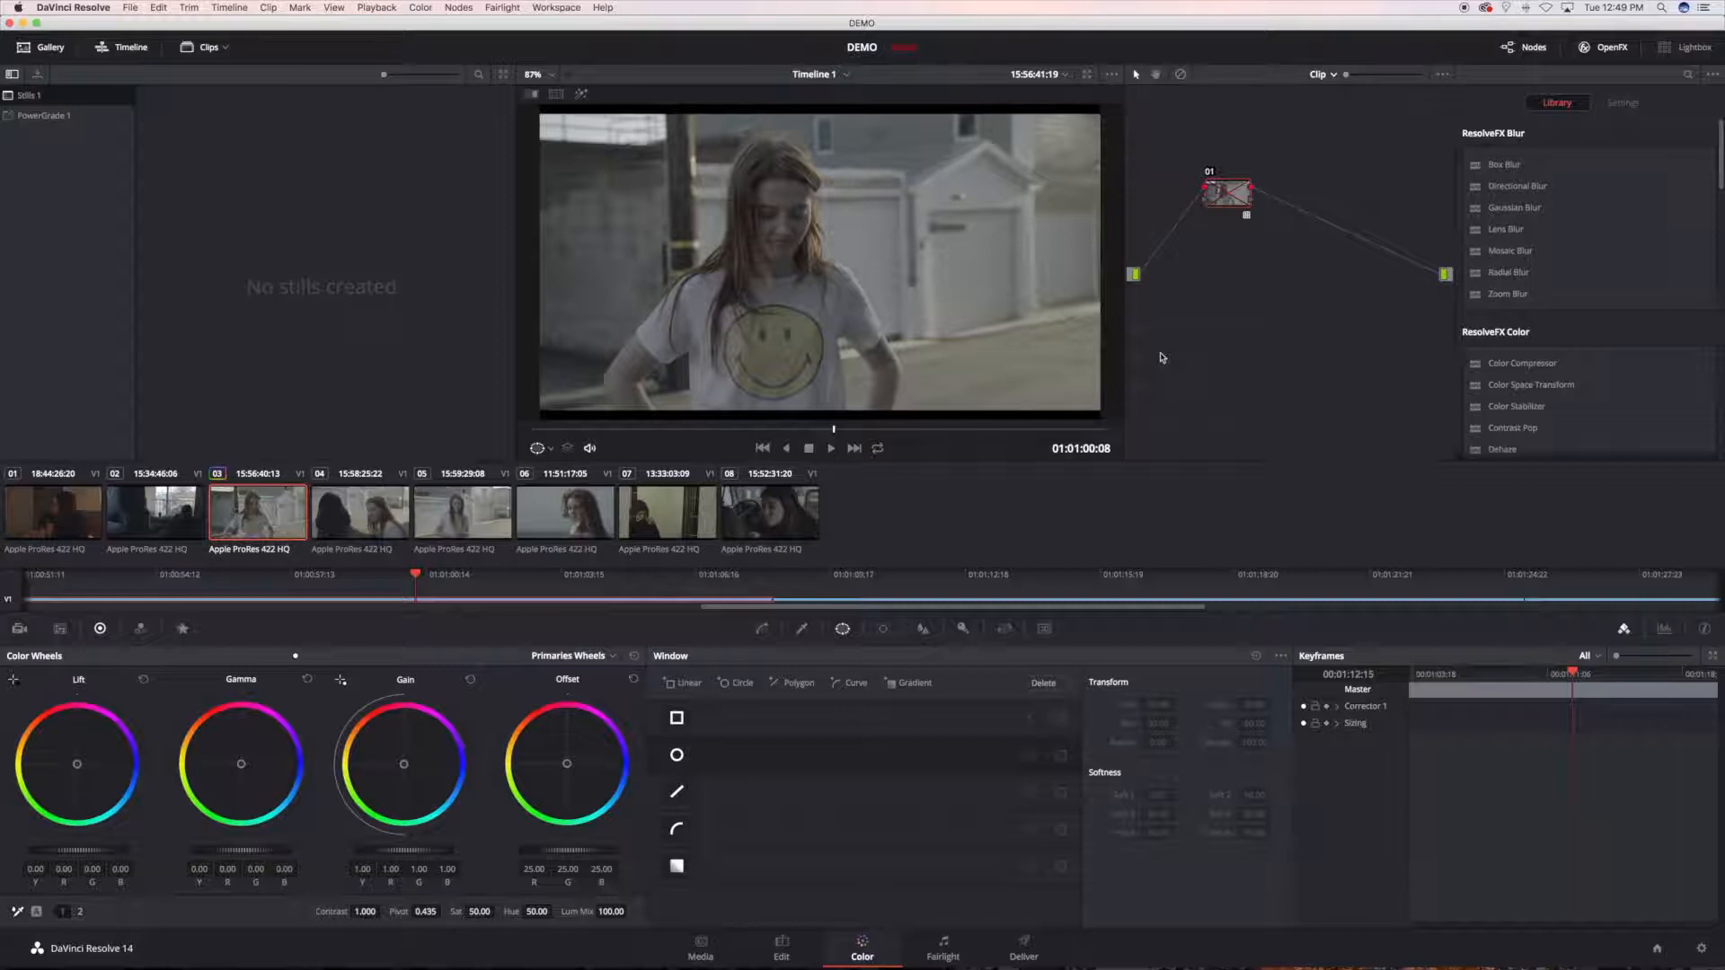
key(super+d)
right_click(1218, 204)
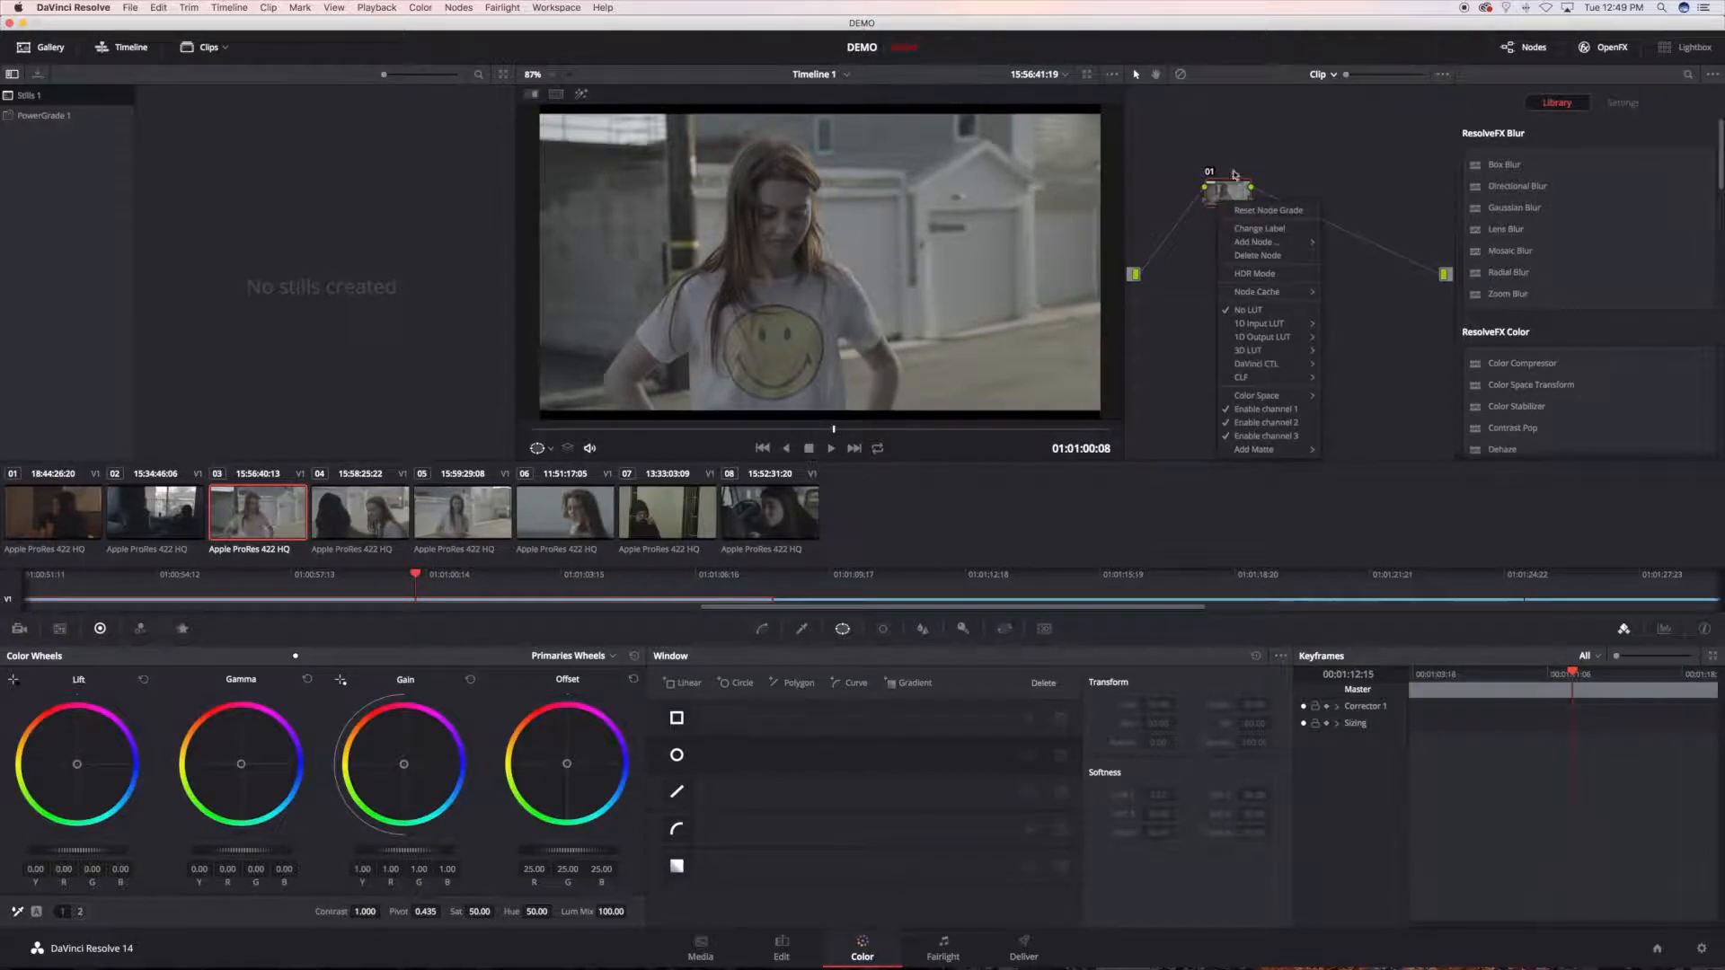
click(1227, 187)
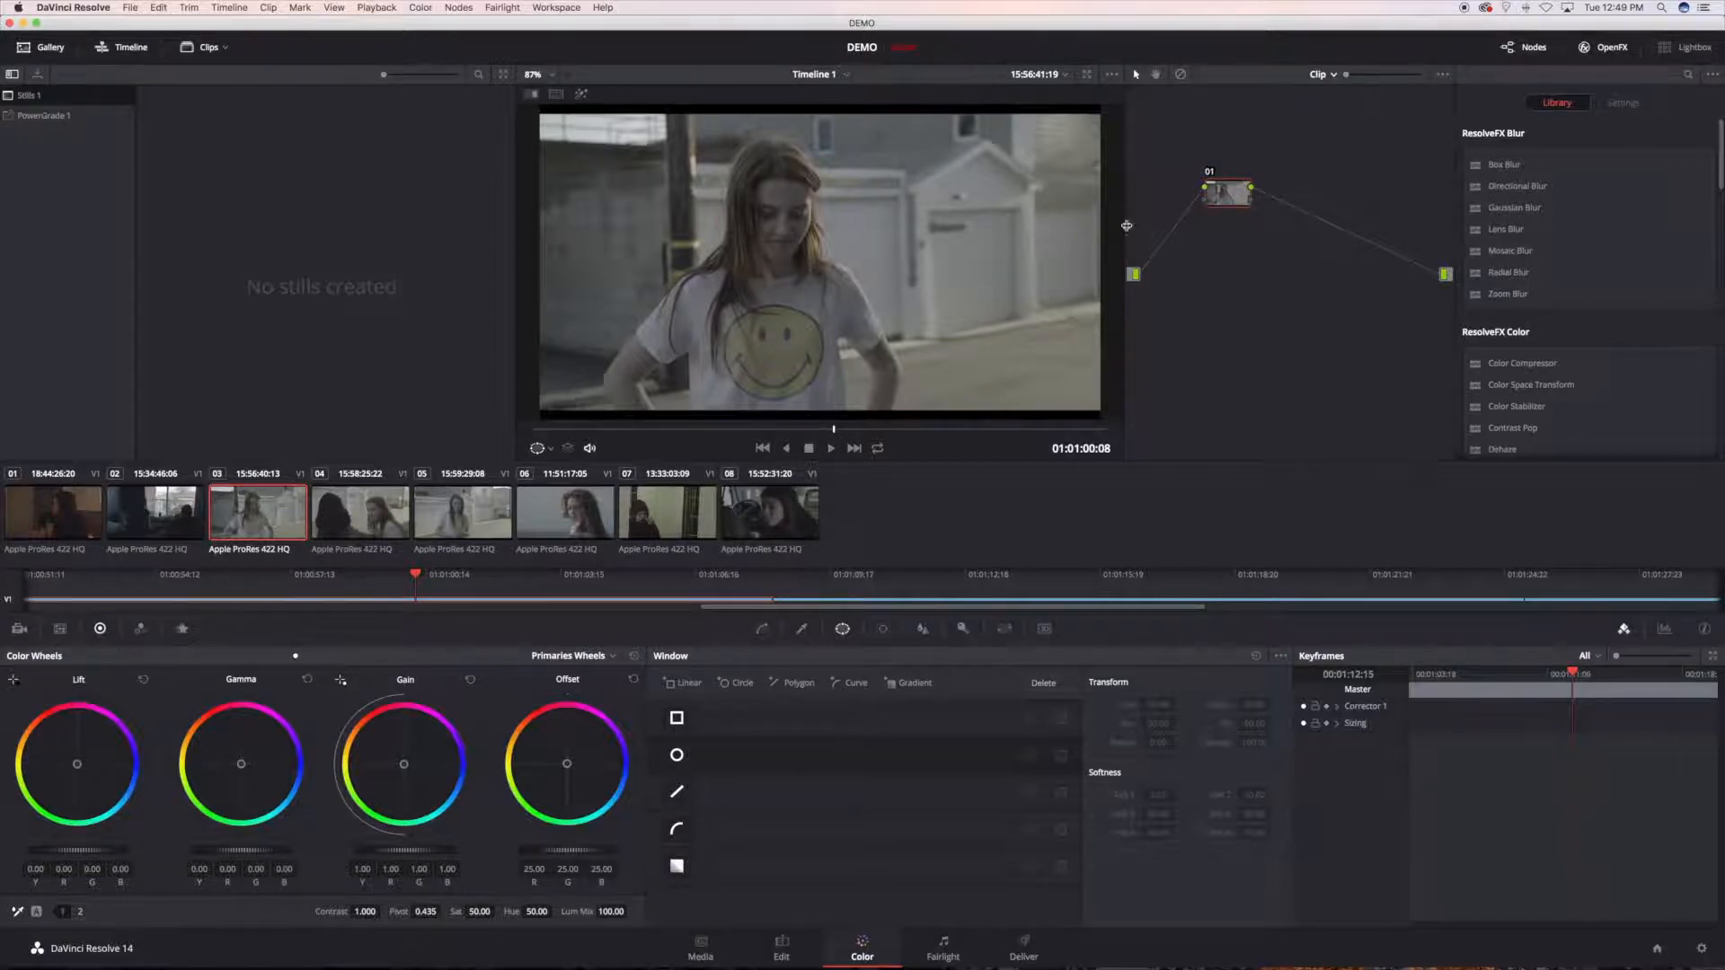
drag(1227, 199, 1230, 212)
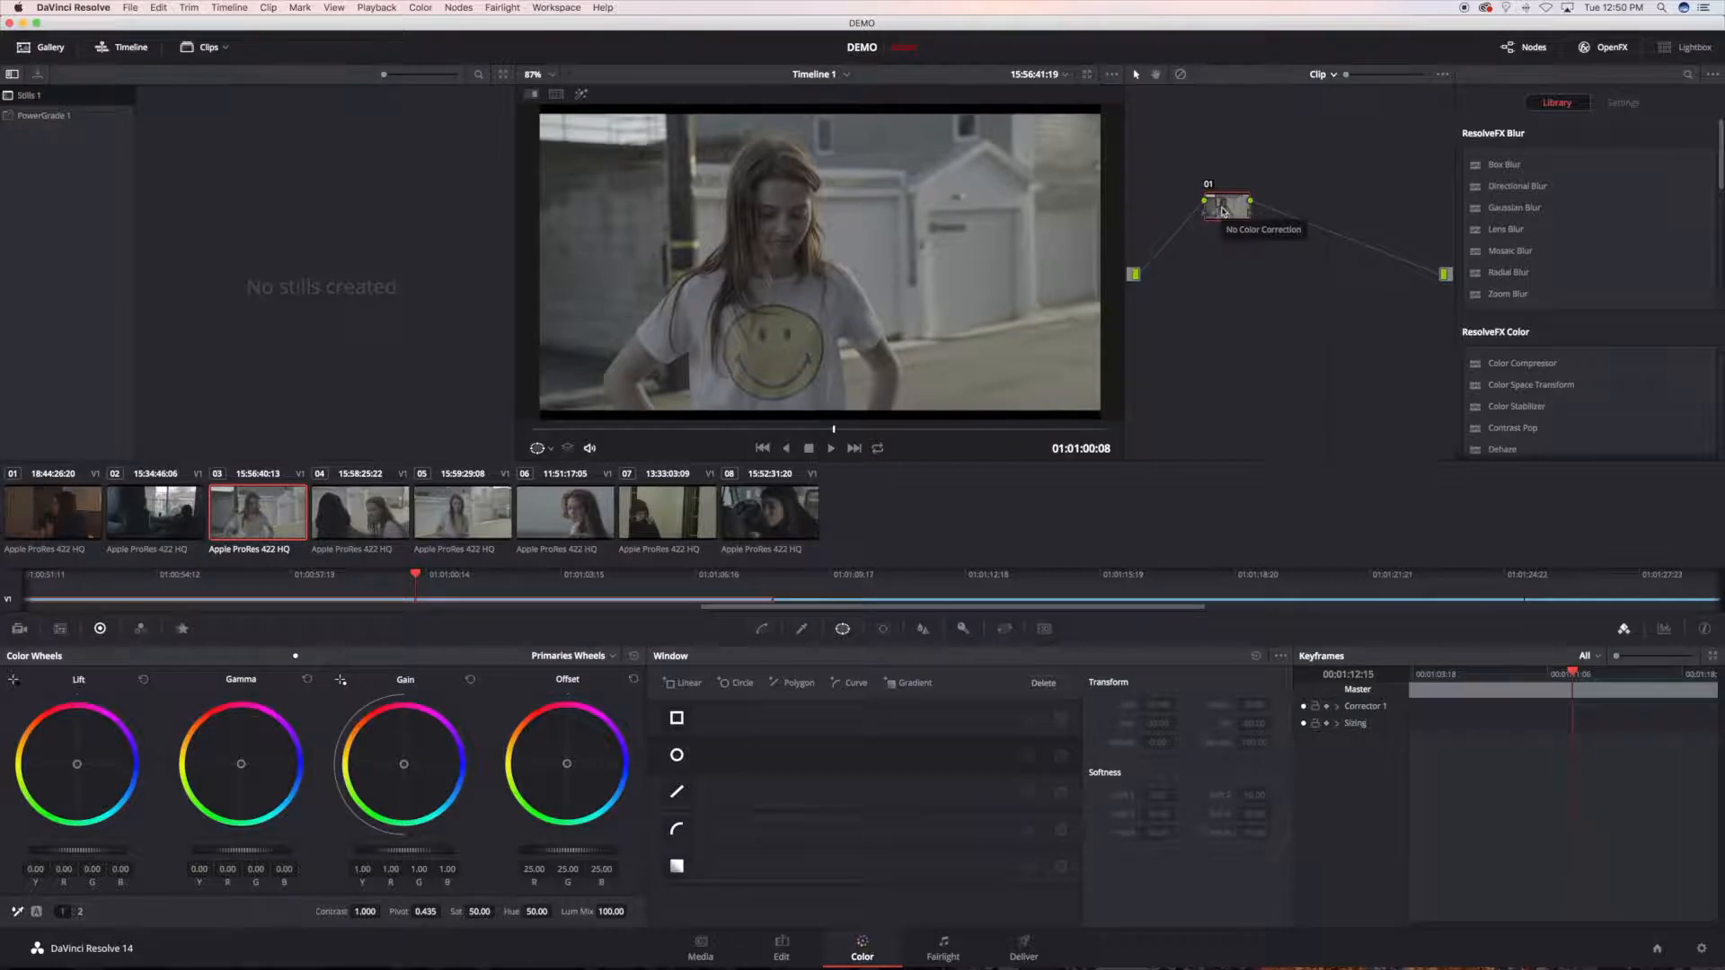
Step: Try the SUMMER_08 3D LUT from the NOAM KROLL collection on node 01 and undo it
right_click(1224, 213)
mouse_move(1263, 360)
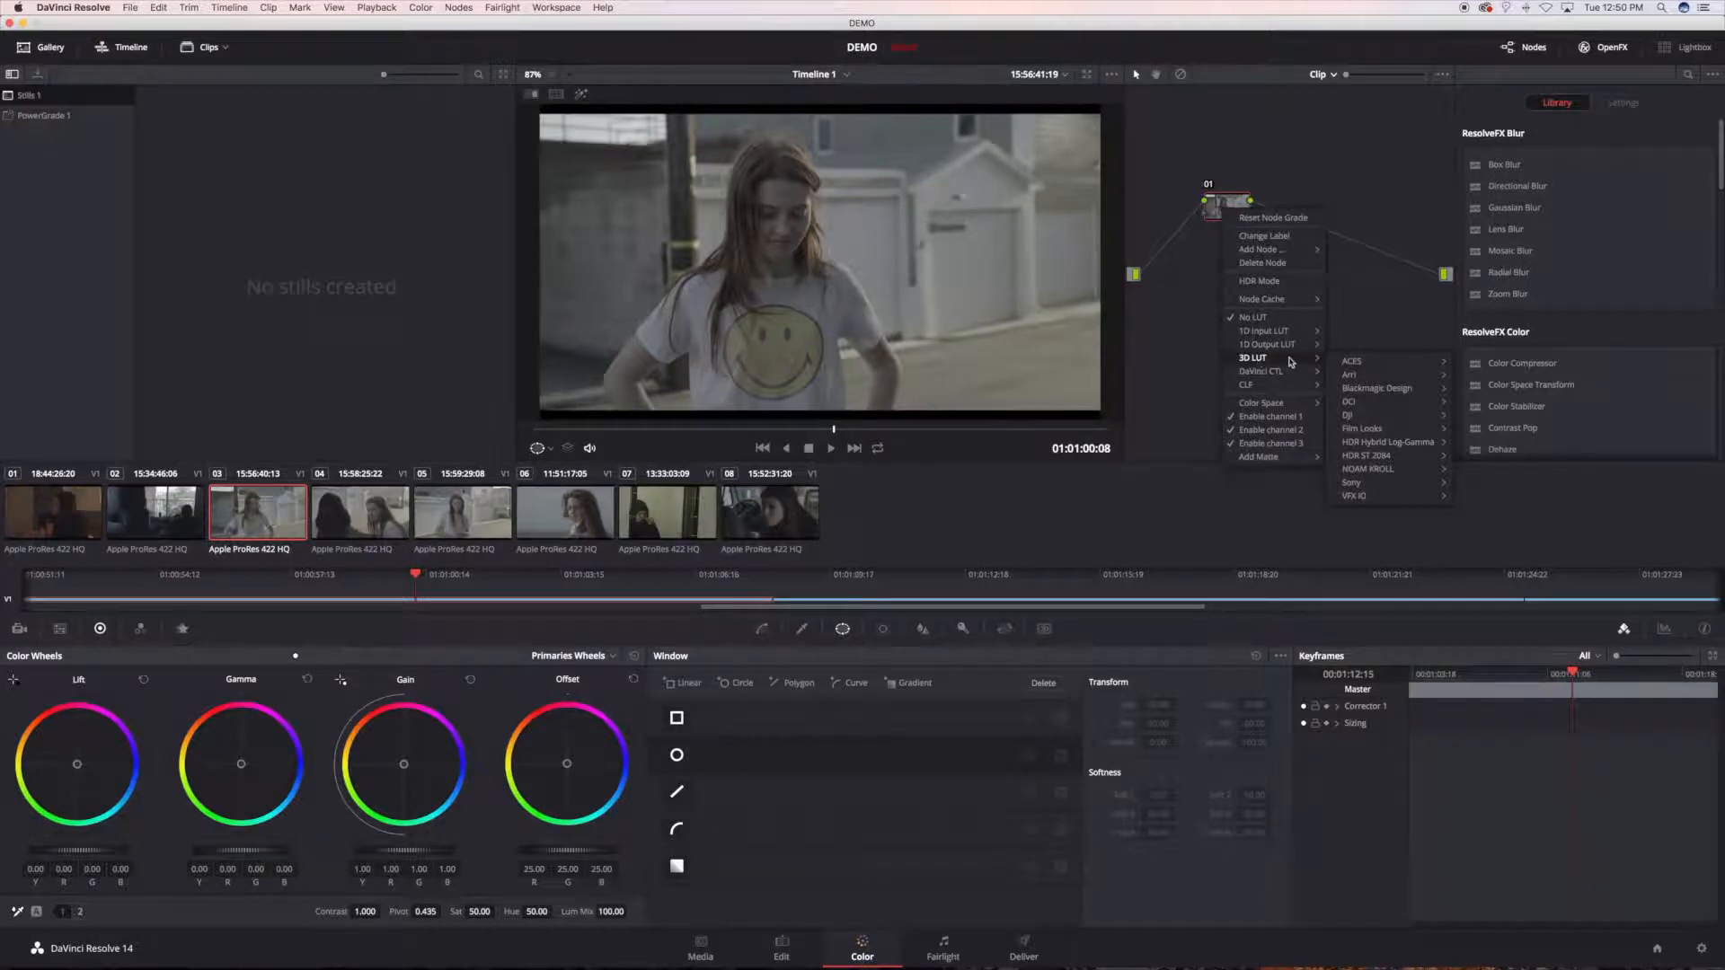
mouse_move(1389, 479)
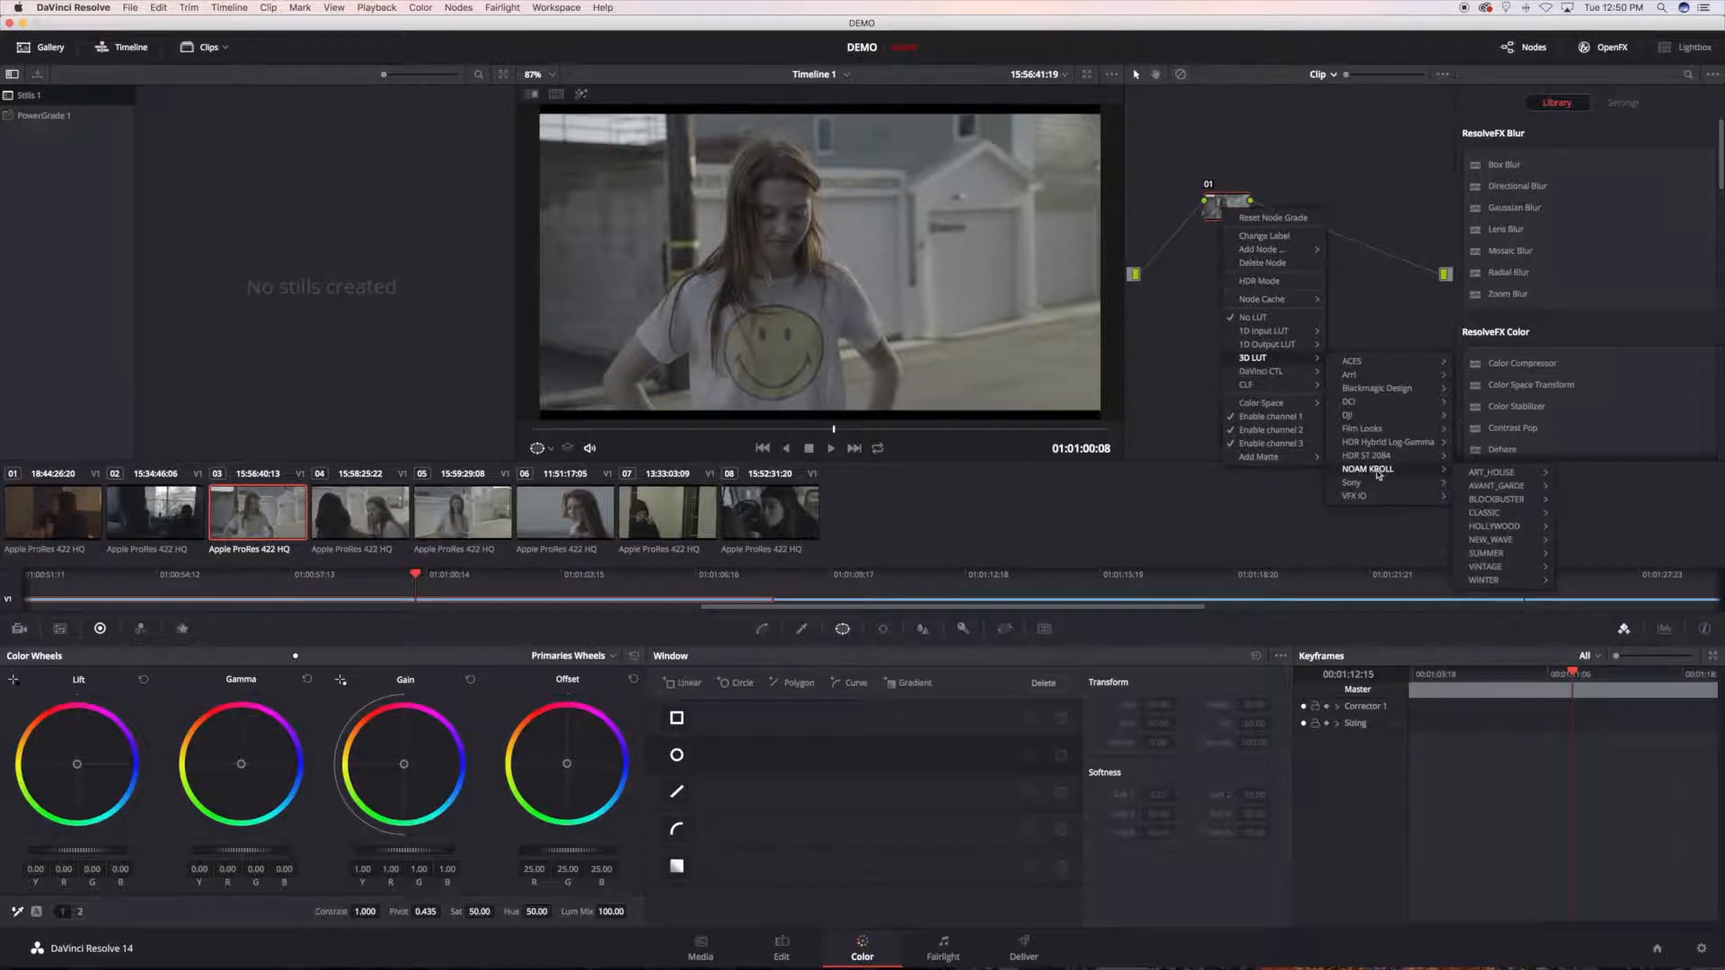
mouse_move(1493, 474)
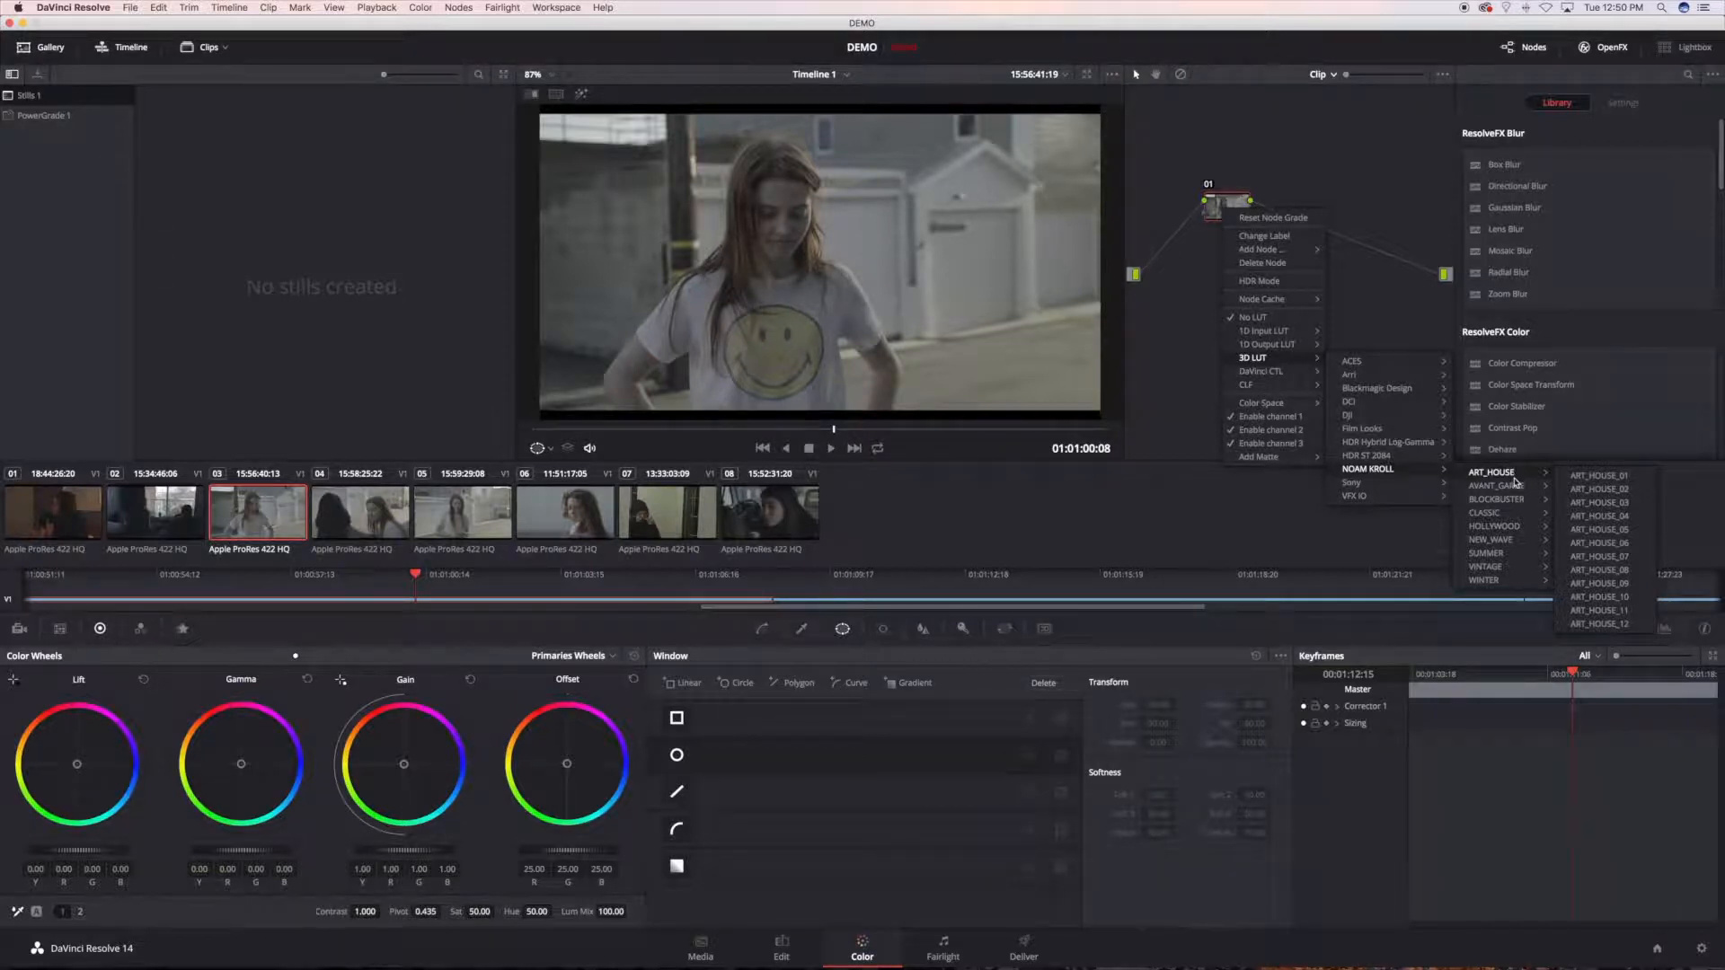
mouse_move(1504, 556)
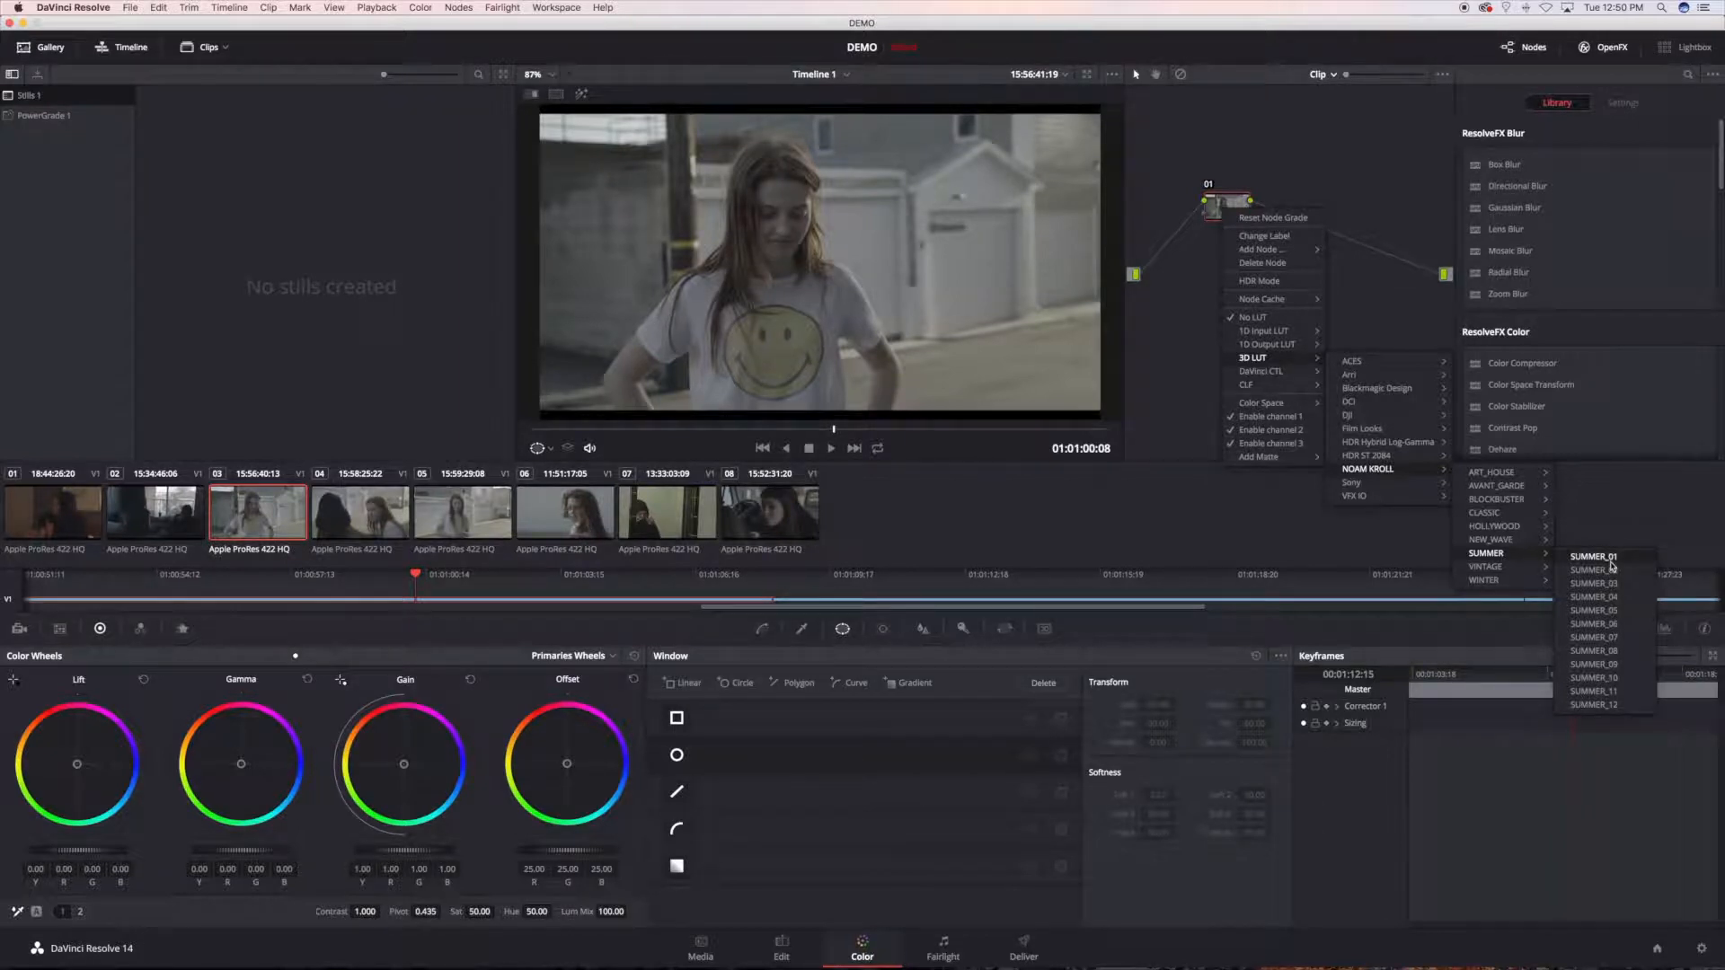
click(1612, 655)
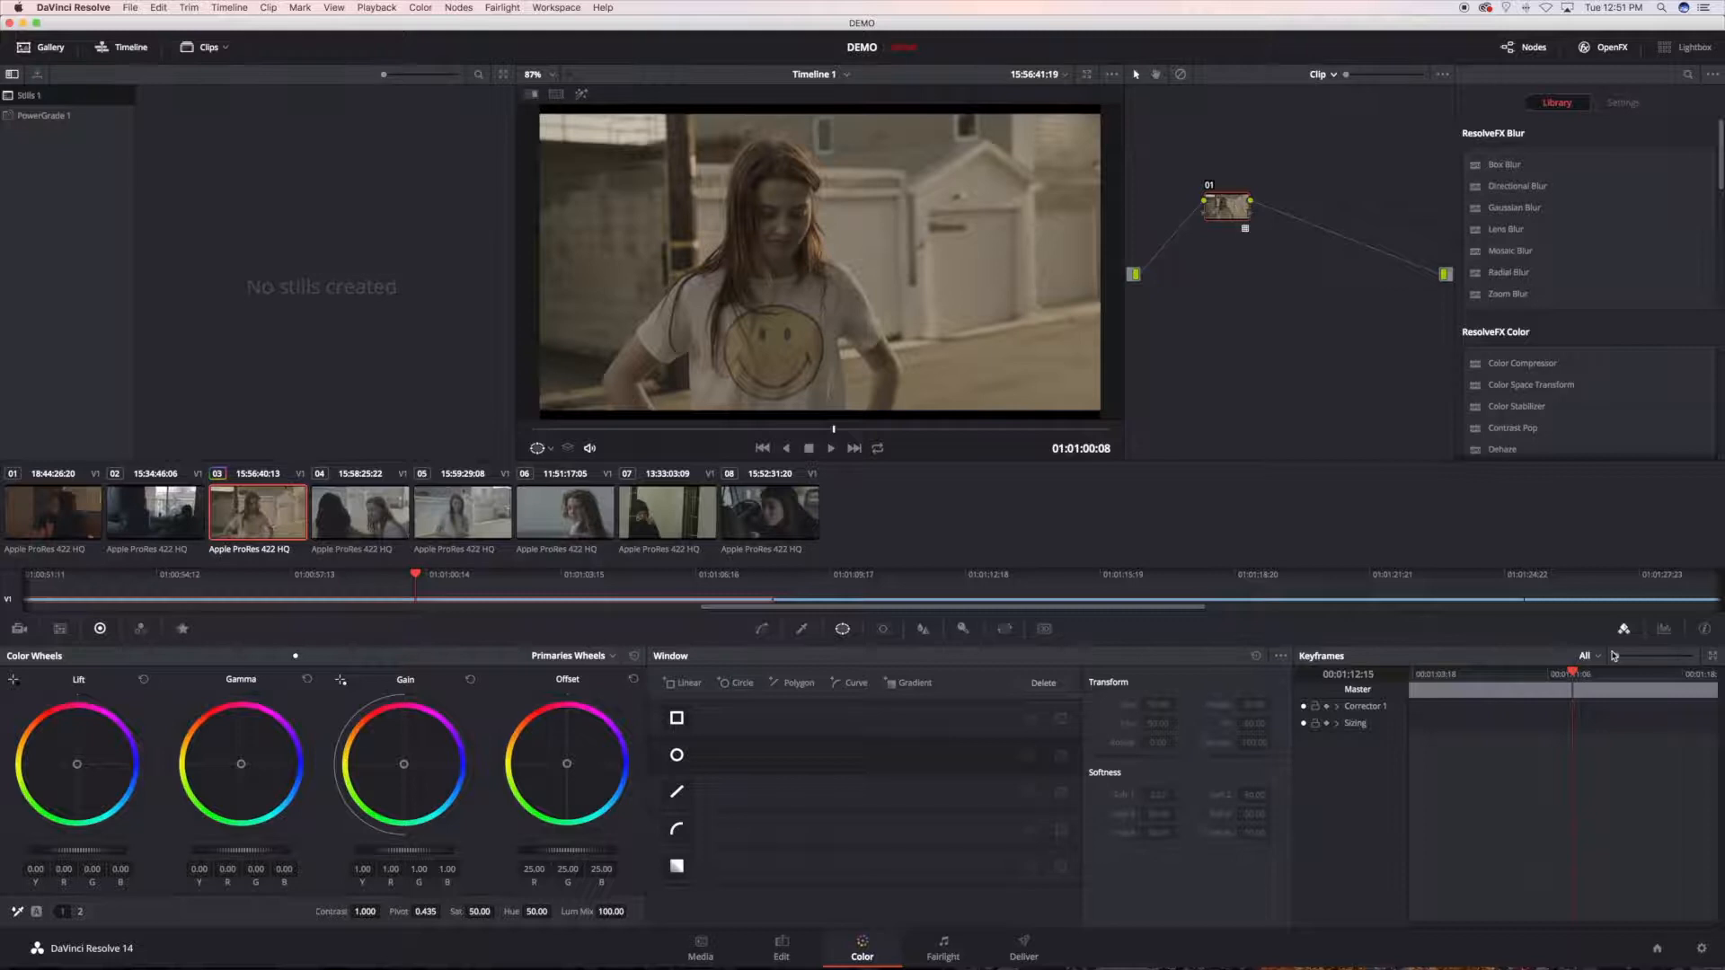
key(super+z)
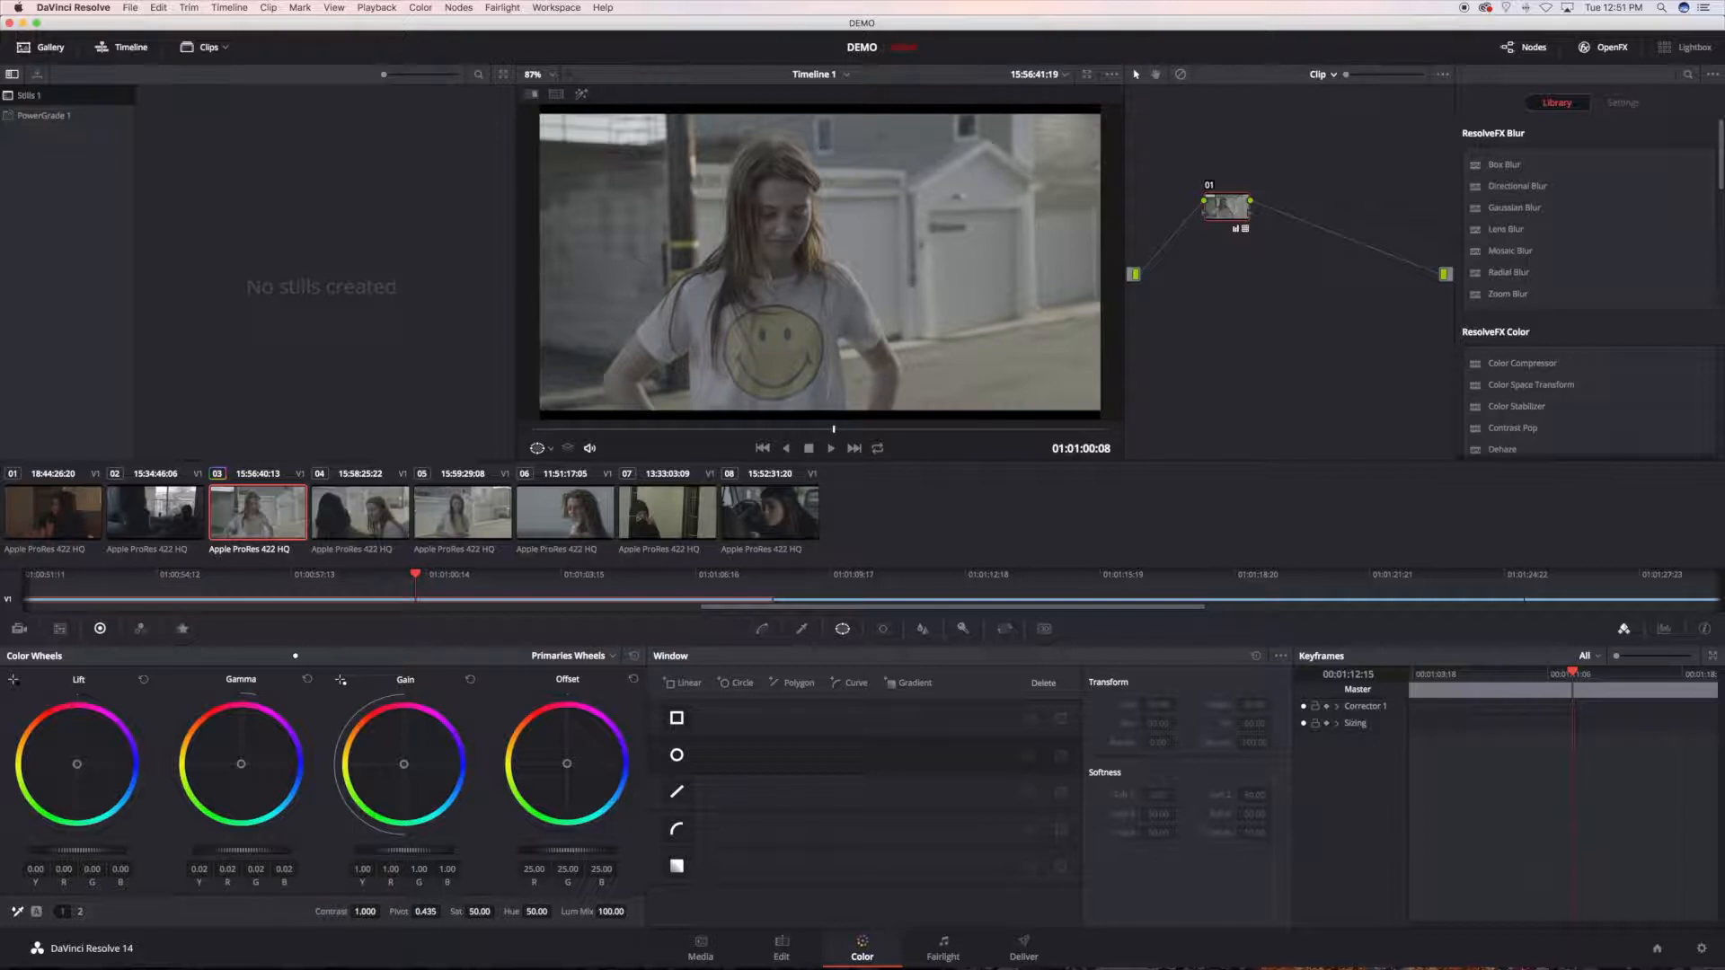
Step: Grade node 01 by lowering Lift to about -0.04, raising Gamma to about 0.04, and raising Gain slightly and saturation
drag(79, 850, 73, 850)
drag(92, 853, 86, 852)
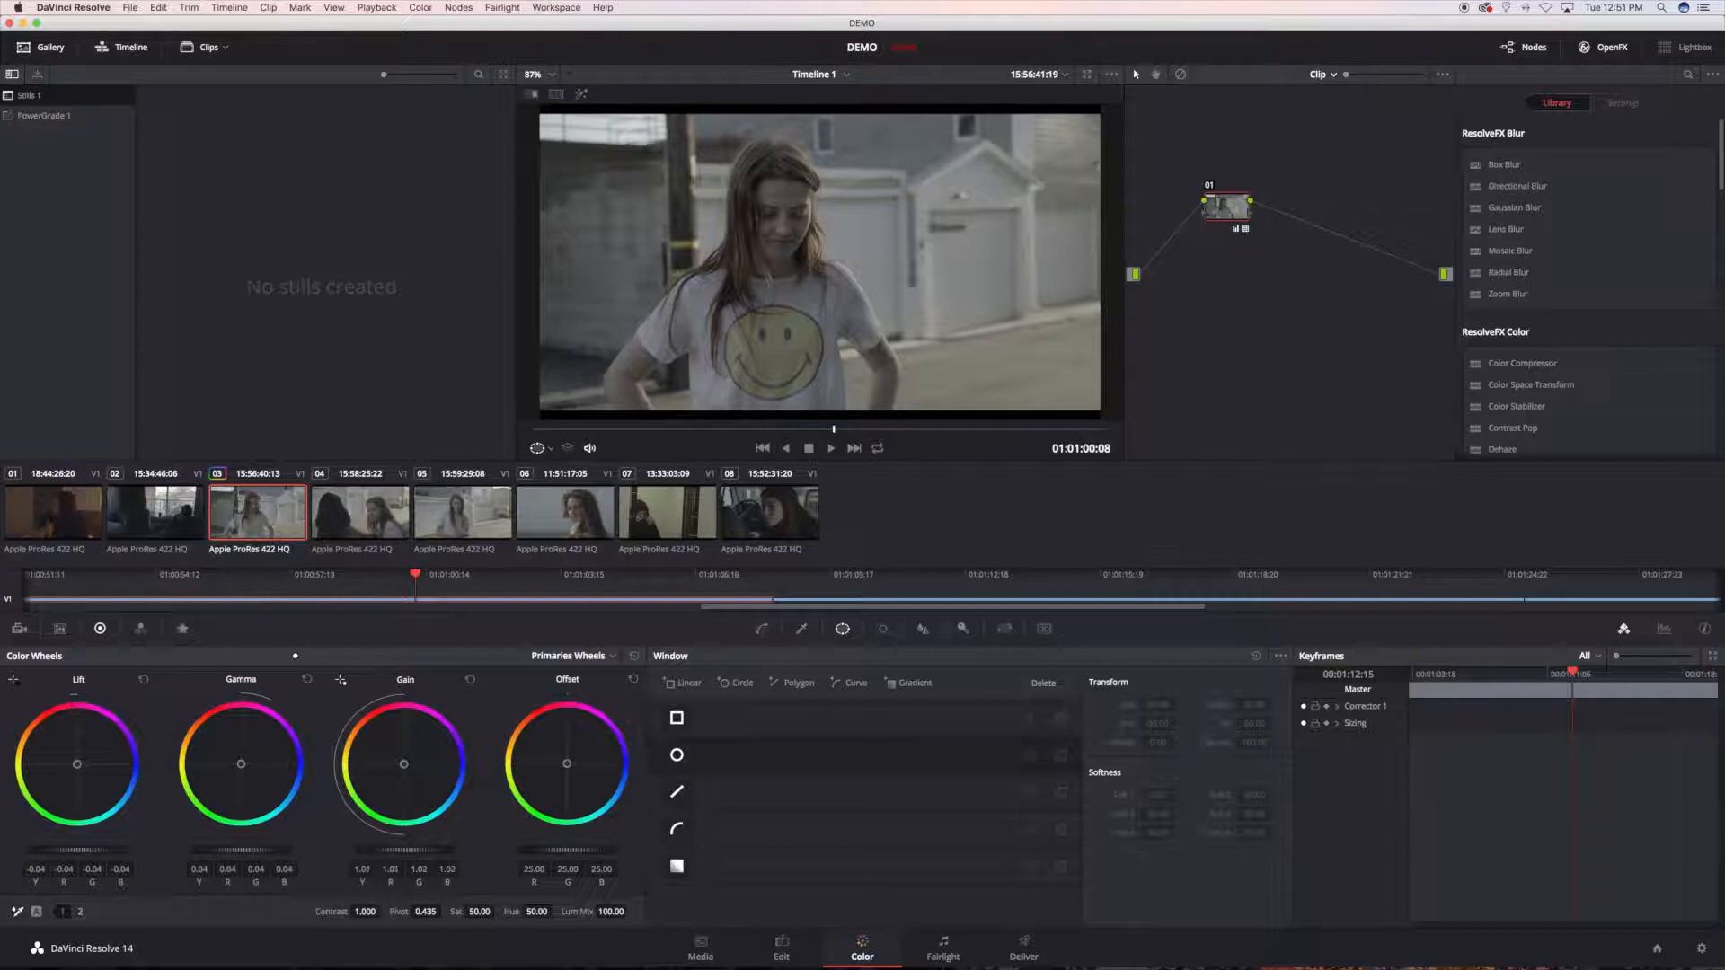
drag(420, 851, 423, 851)
drag(489, 912, 538, 912)
Step: Add serial node 02 and white-balance it by sampling the white garage behind the girl
key(alt+s)
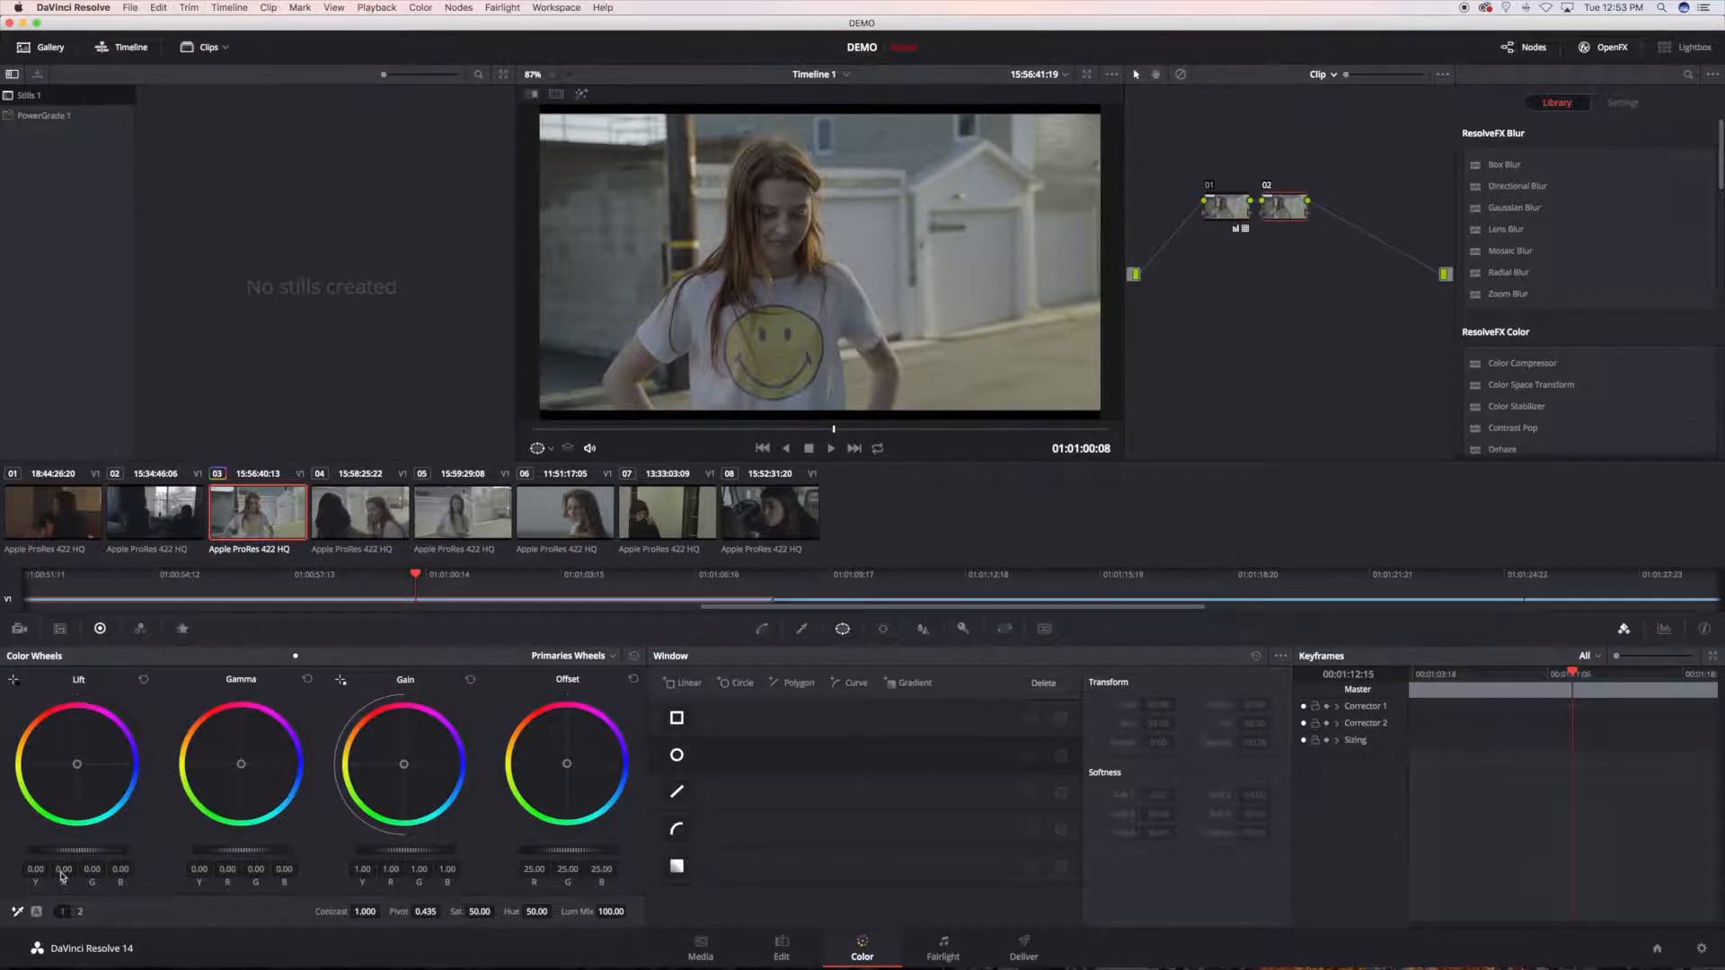
click(17, 913)
click(993, 189)
Step: Compare the image with node 02 off and on, and with all nodes bypassed and restored
key(super+d)
key(super+d)
key(alt+d)
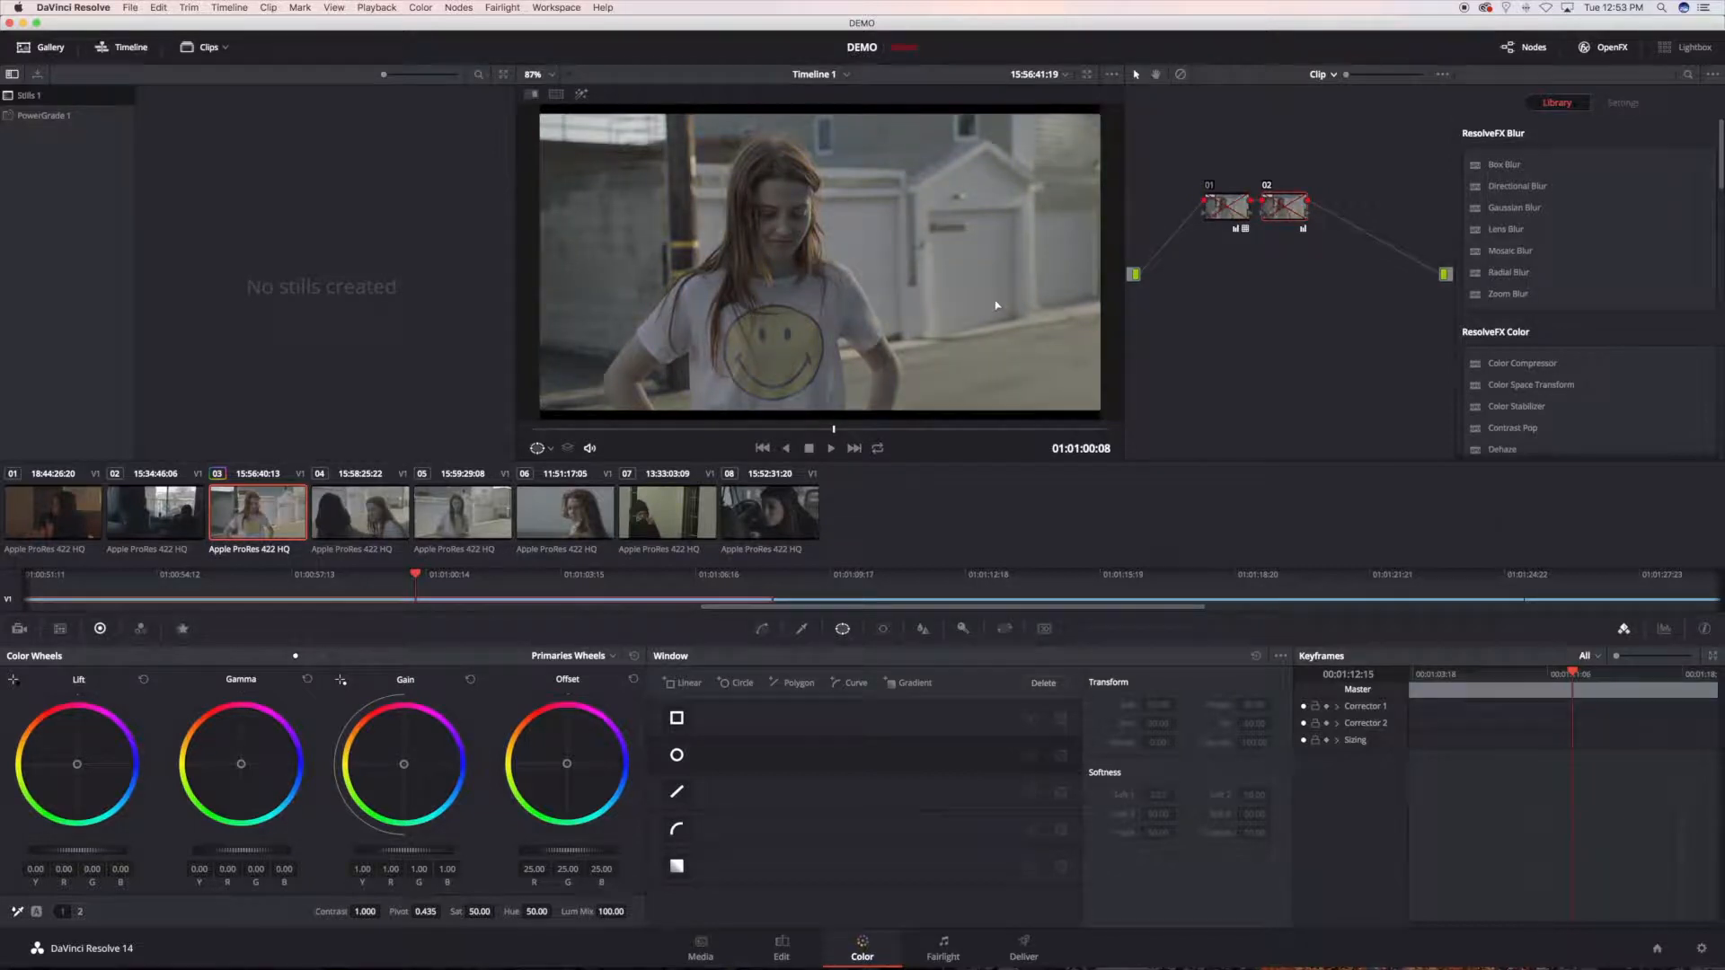
key(alt+d)
Step: Add serial node 03 after node 02 and look through the 3D LUT collections available for it
key(alt+s)
right_click(1345, 219)
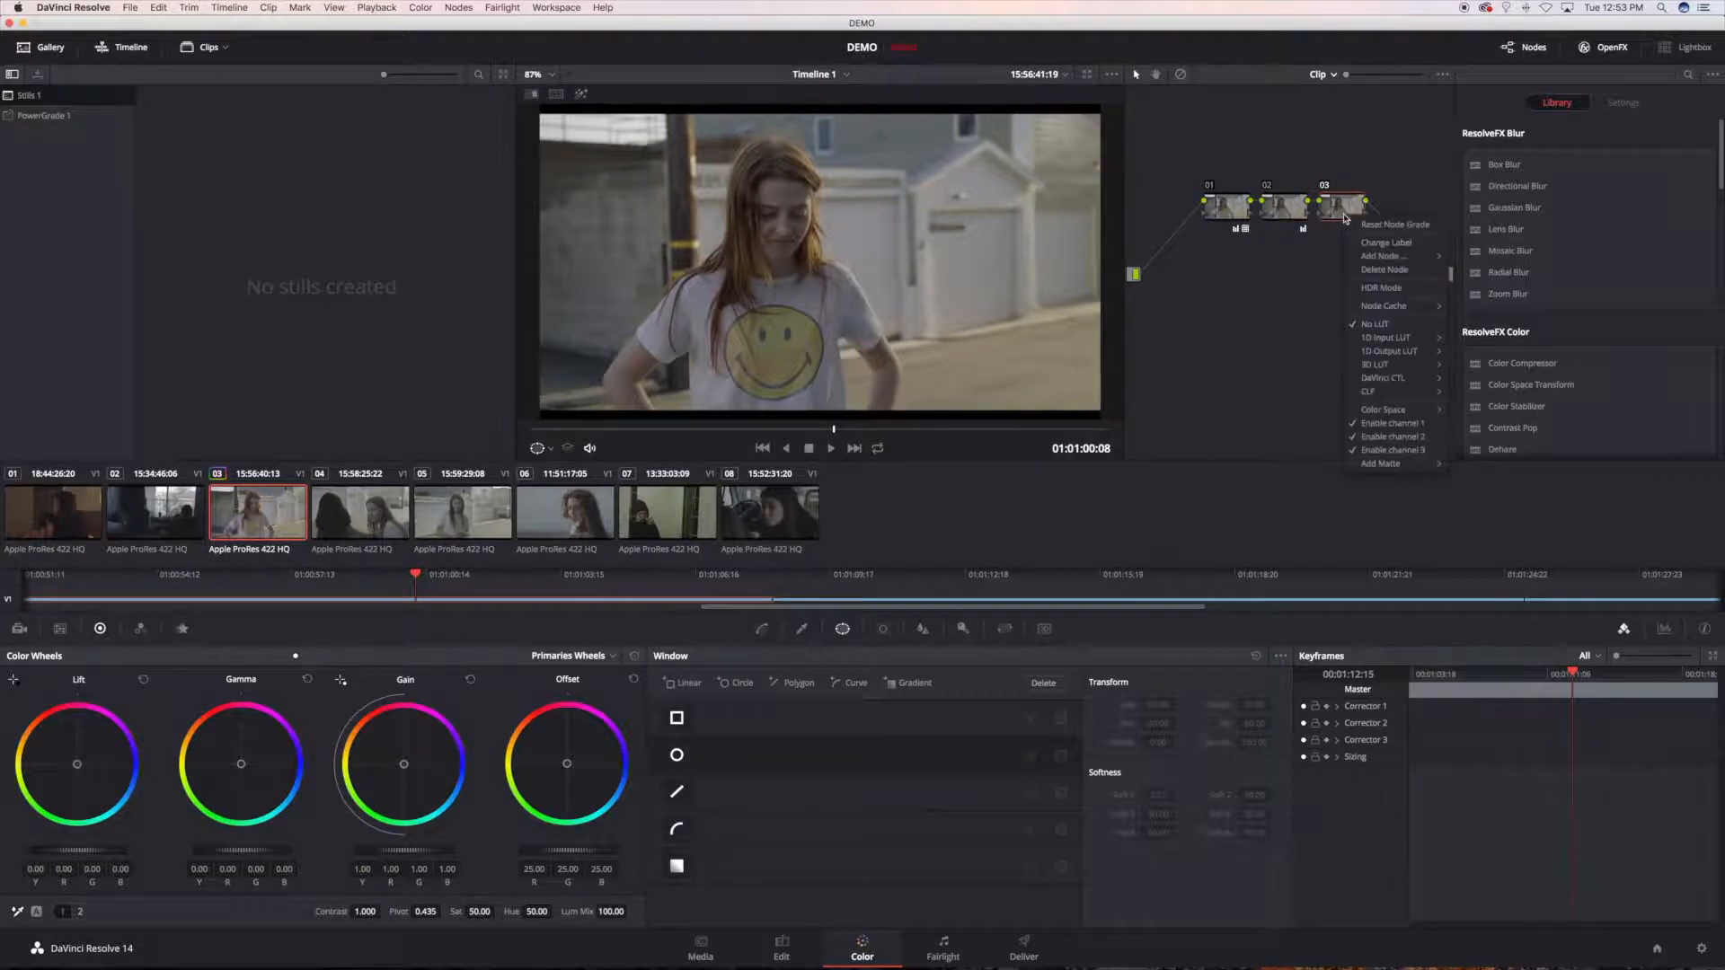
mouse_move(1424, 365)
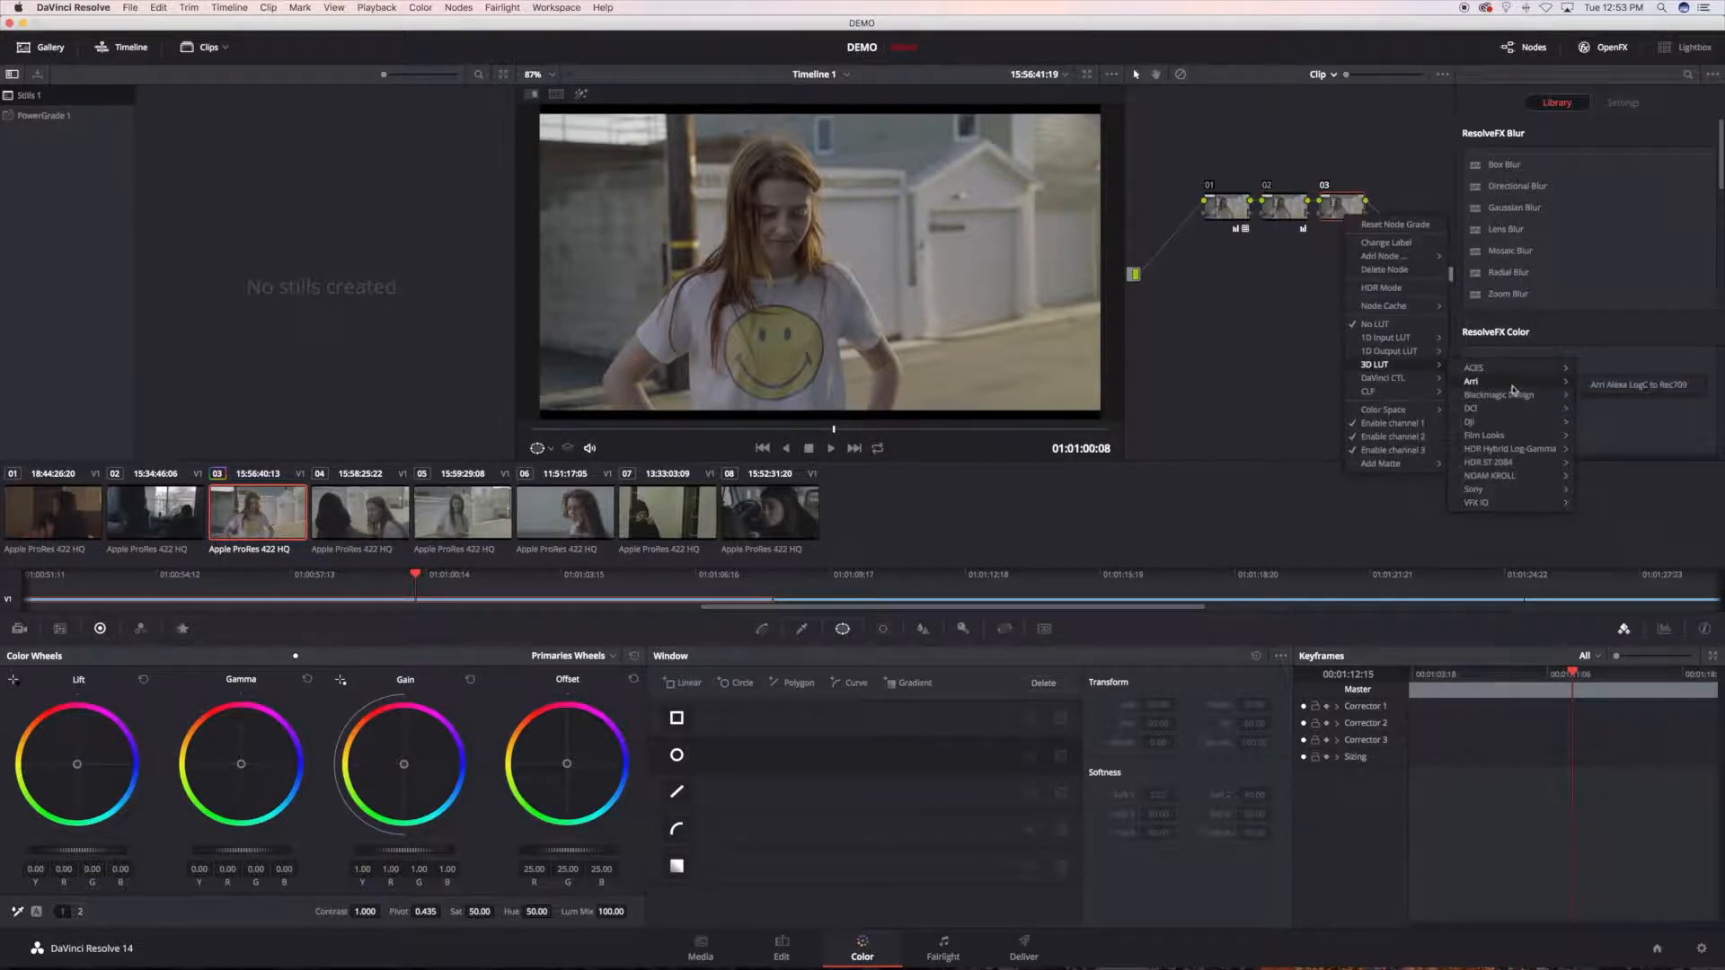
mouse_move(1524, 482)
mouse_move(1615, 487)
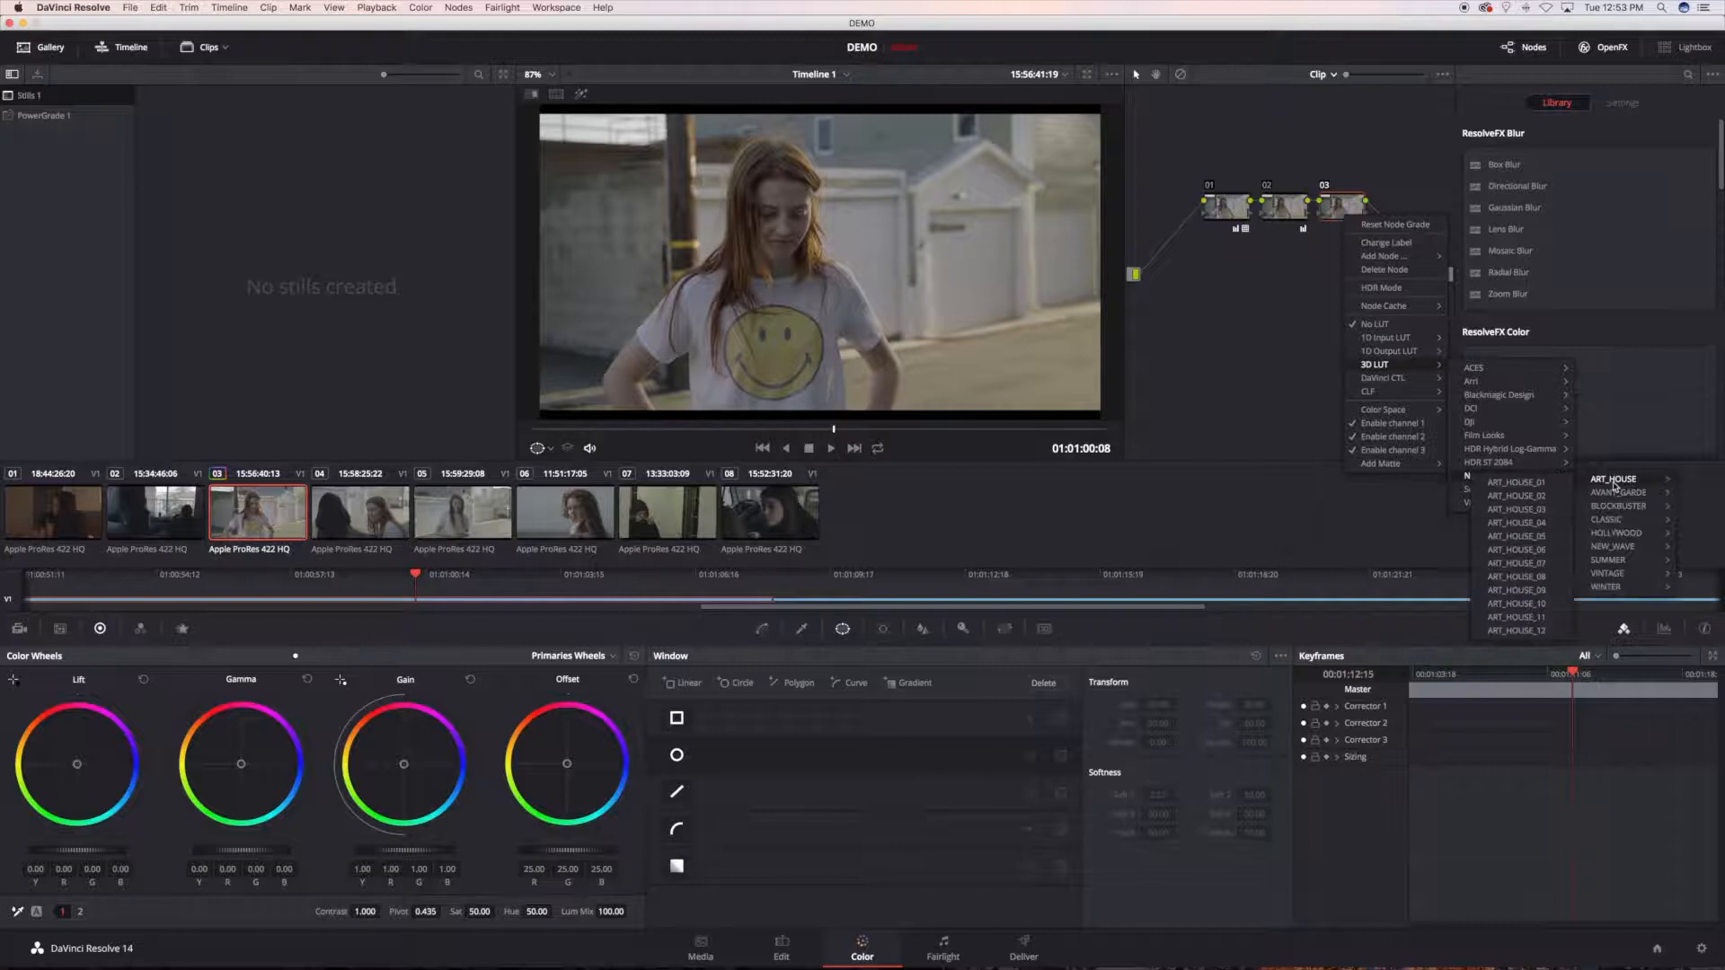
click(1339, 203)
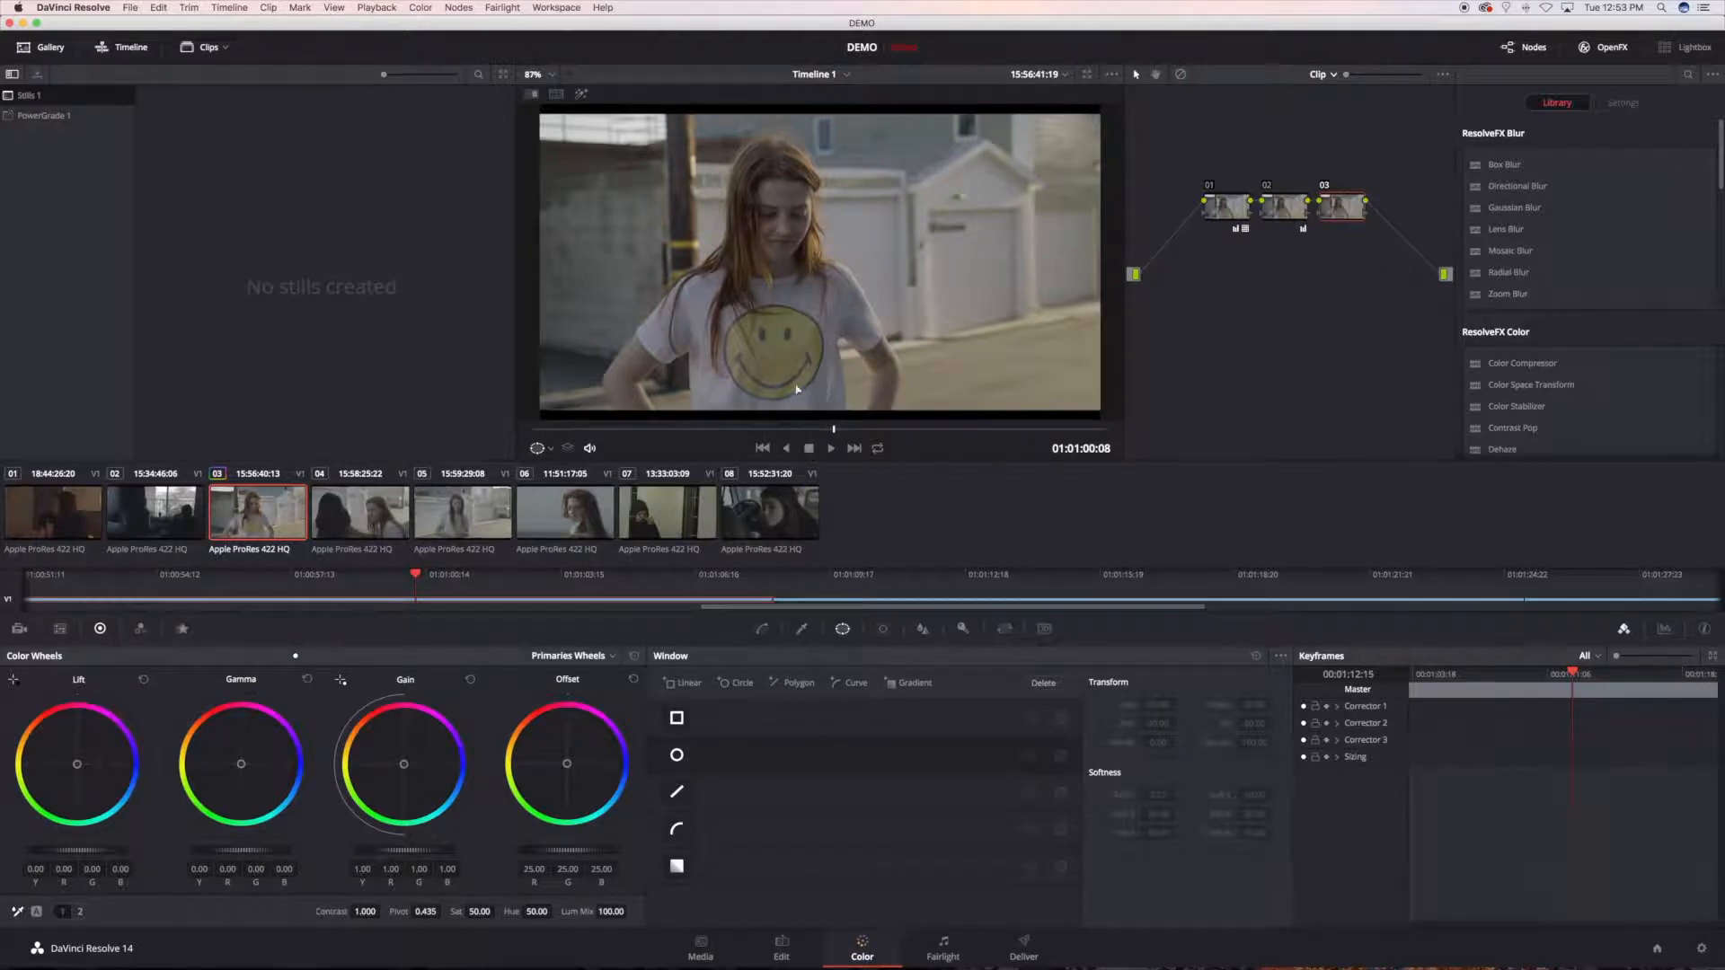
Step: Sample the smiley face on the T-shirt with the HSL qualifier on node 03 and highlight the selection
scroll(782, 395, up, 2)
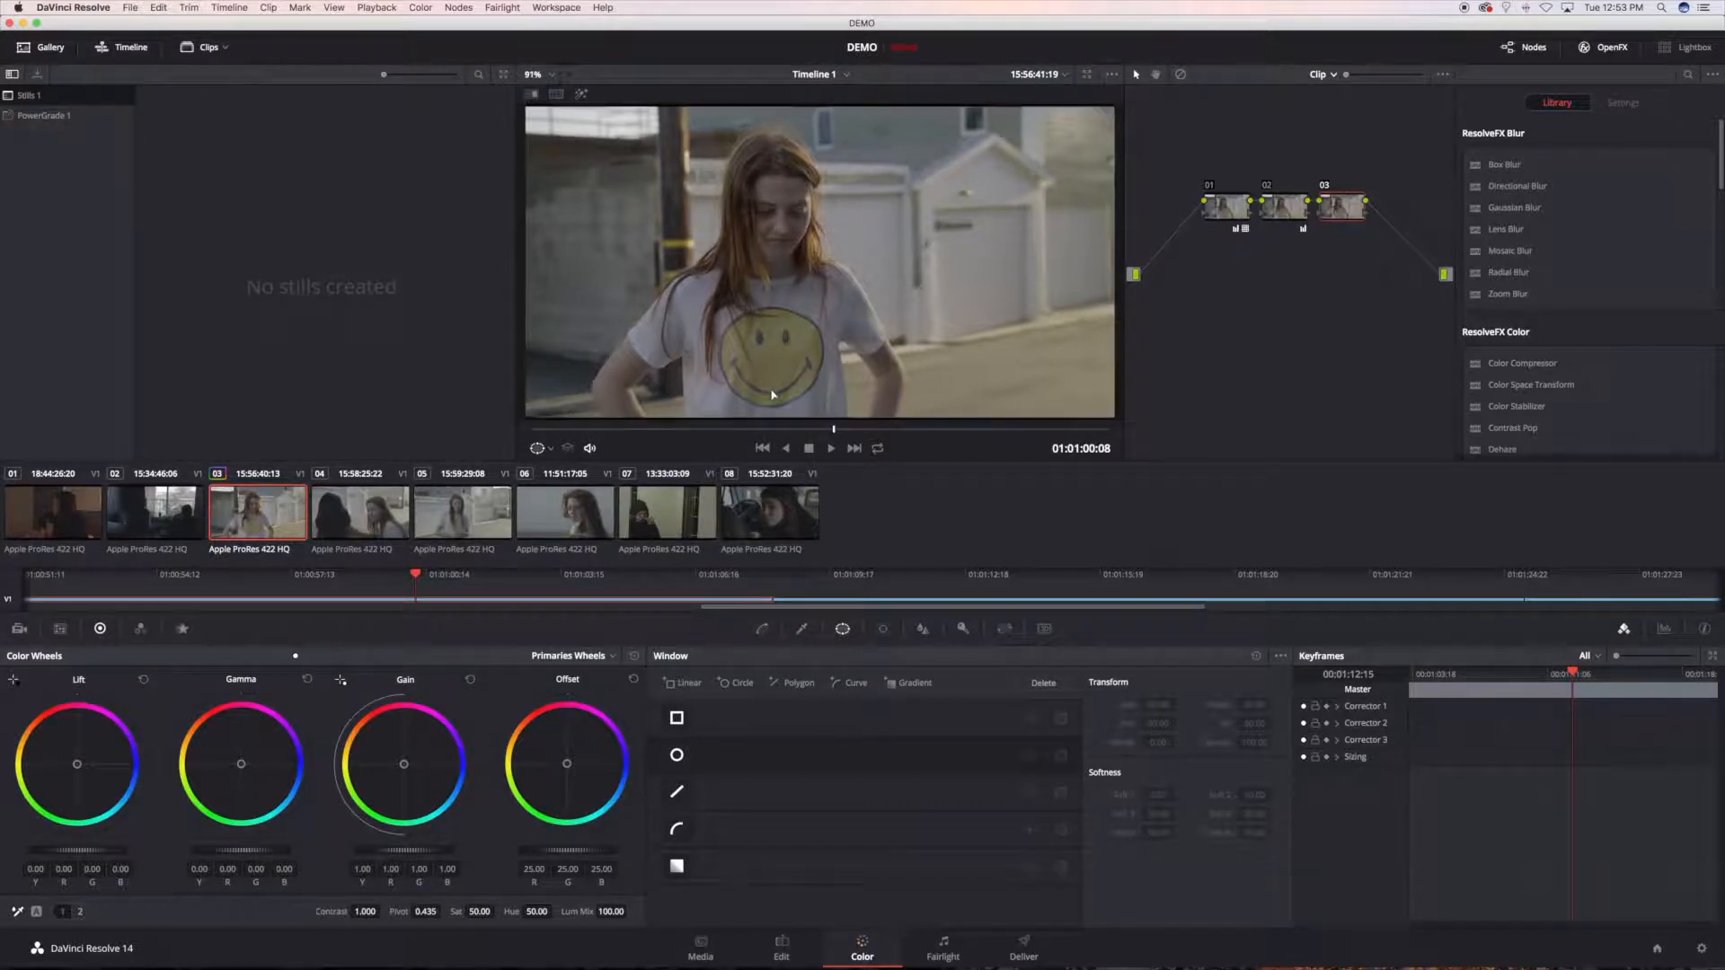
scroll(760, 256, down, 2)
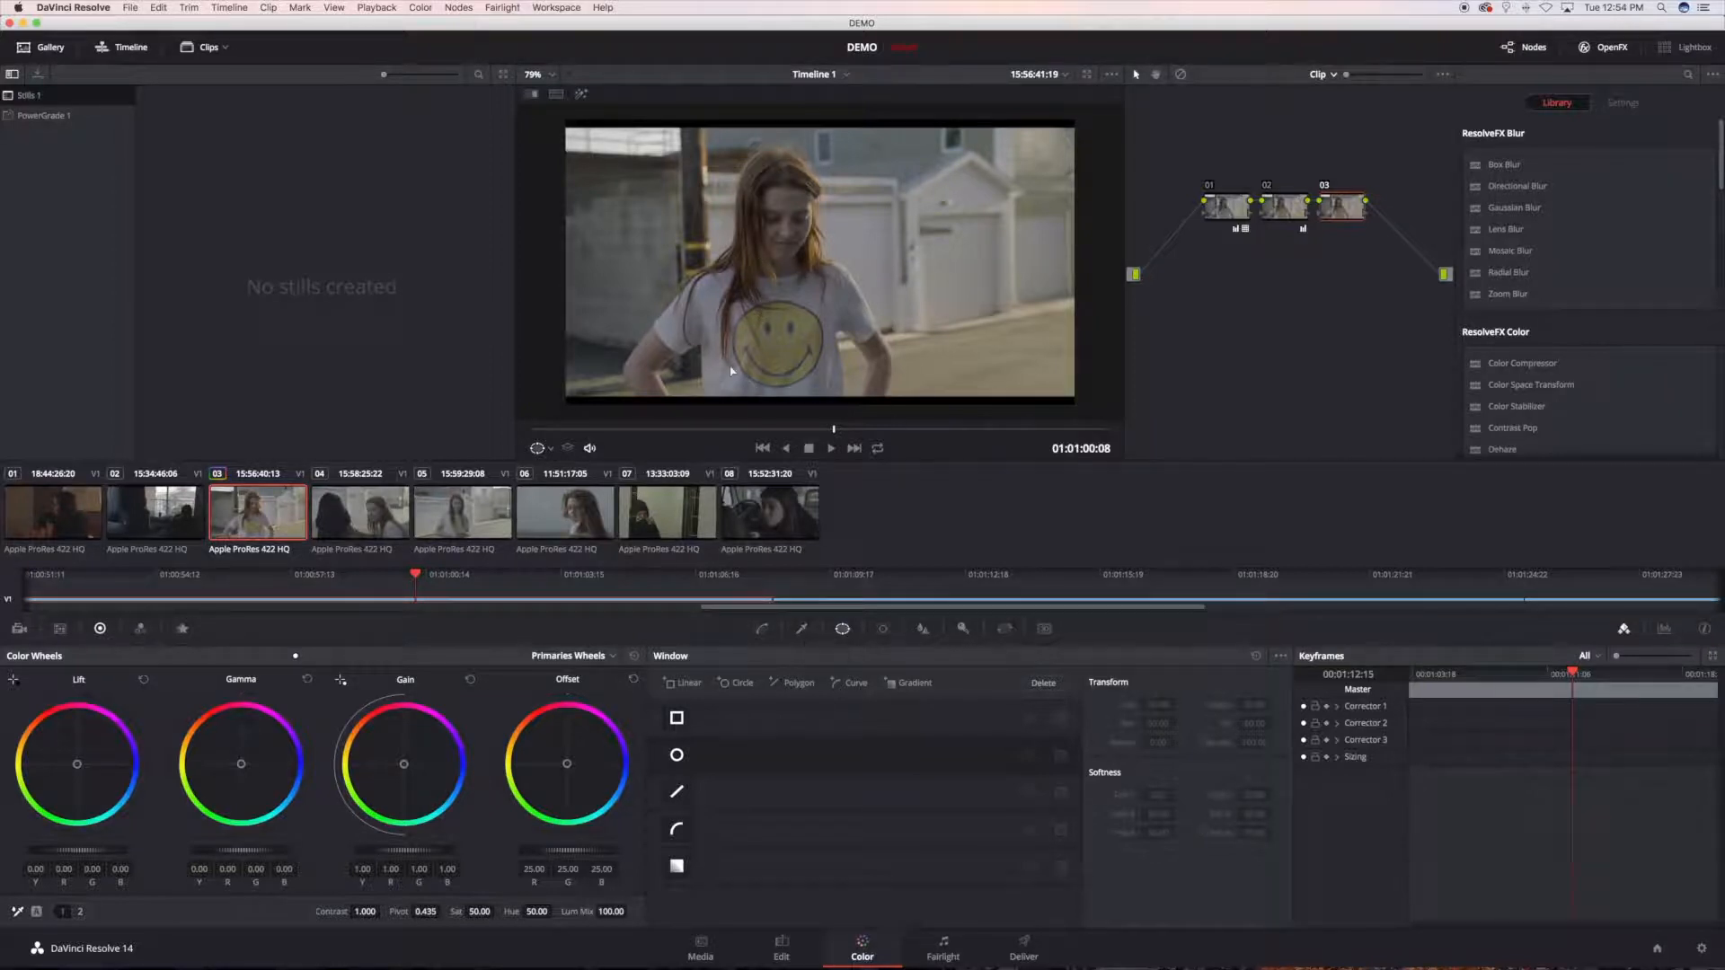
click(800, 629)
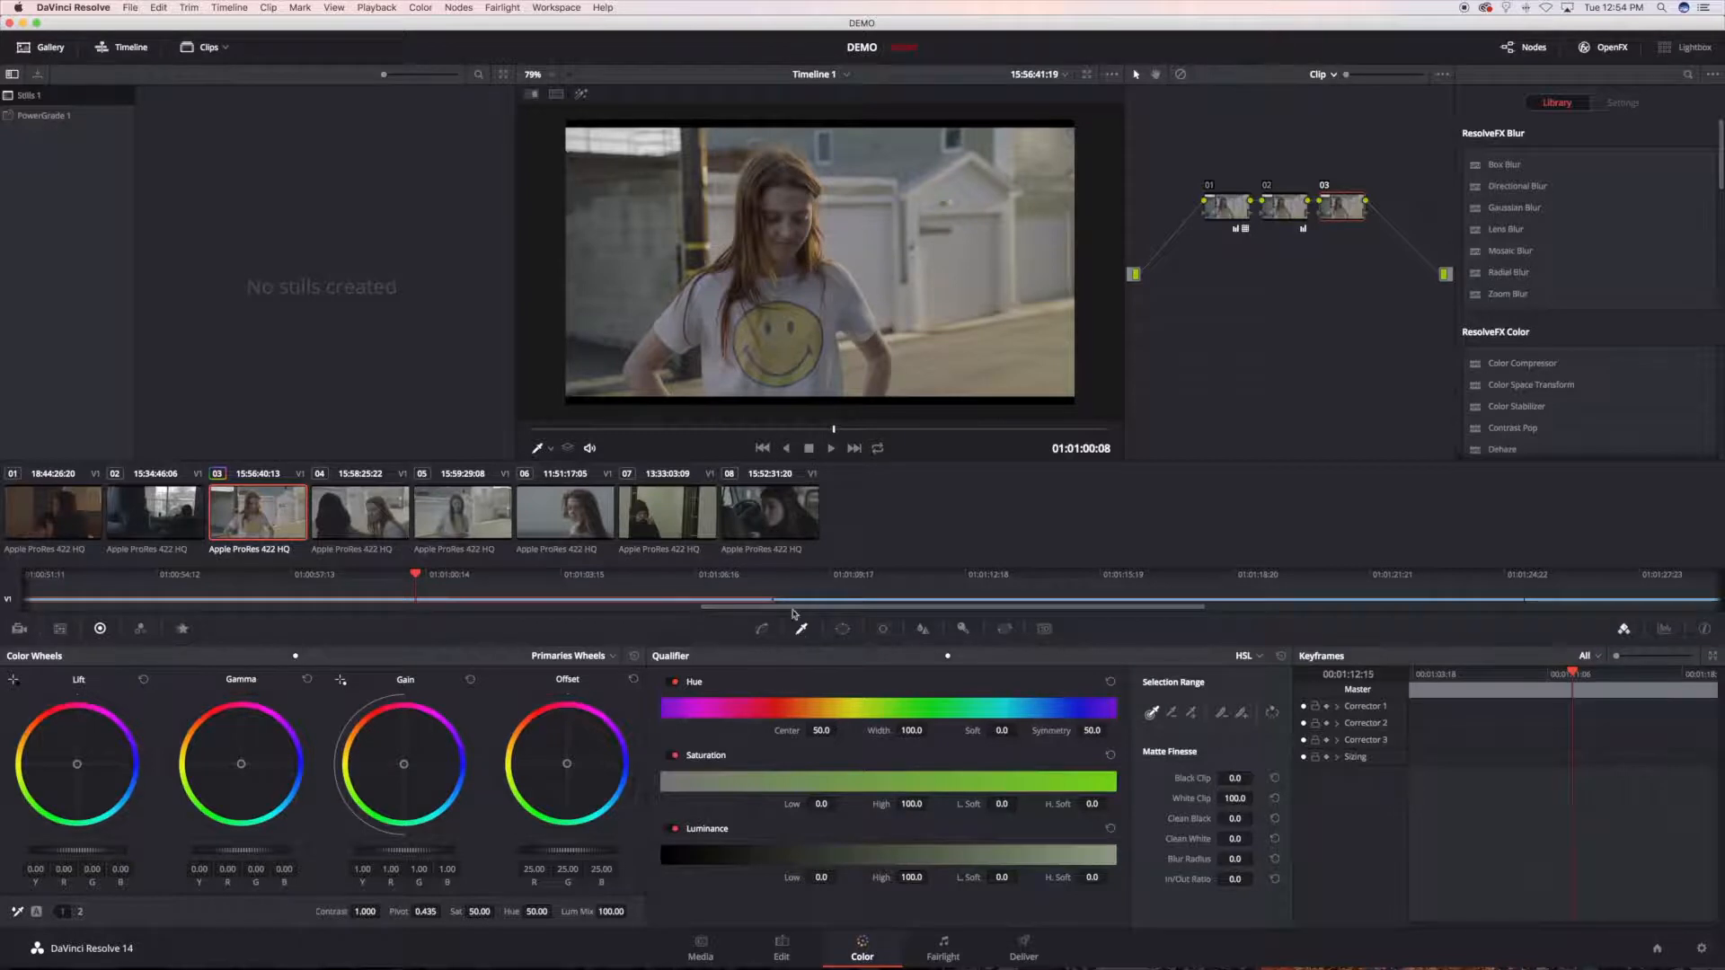
click(777, 338)
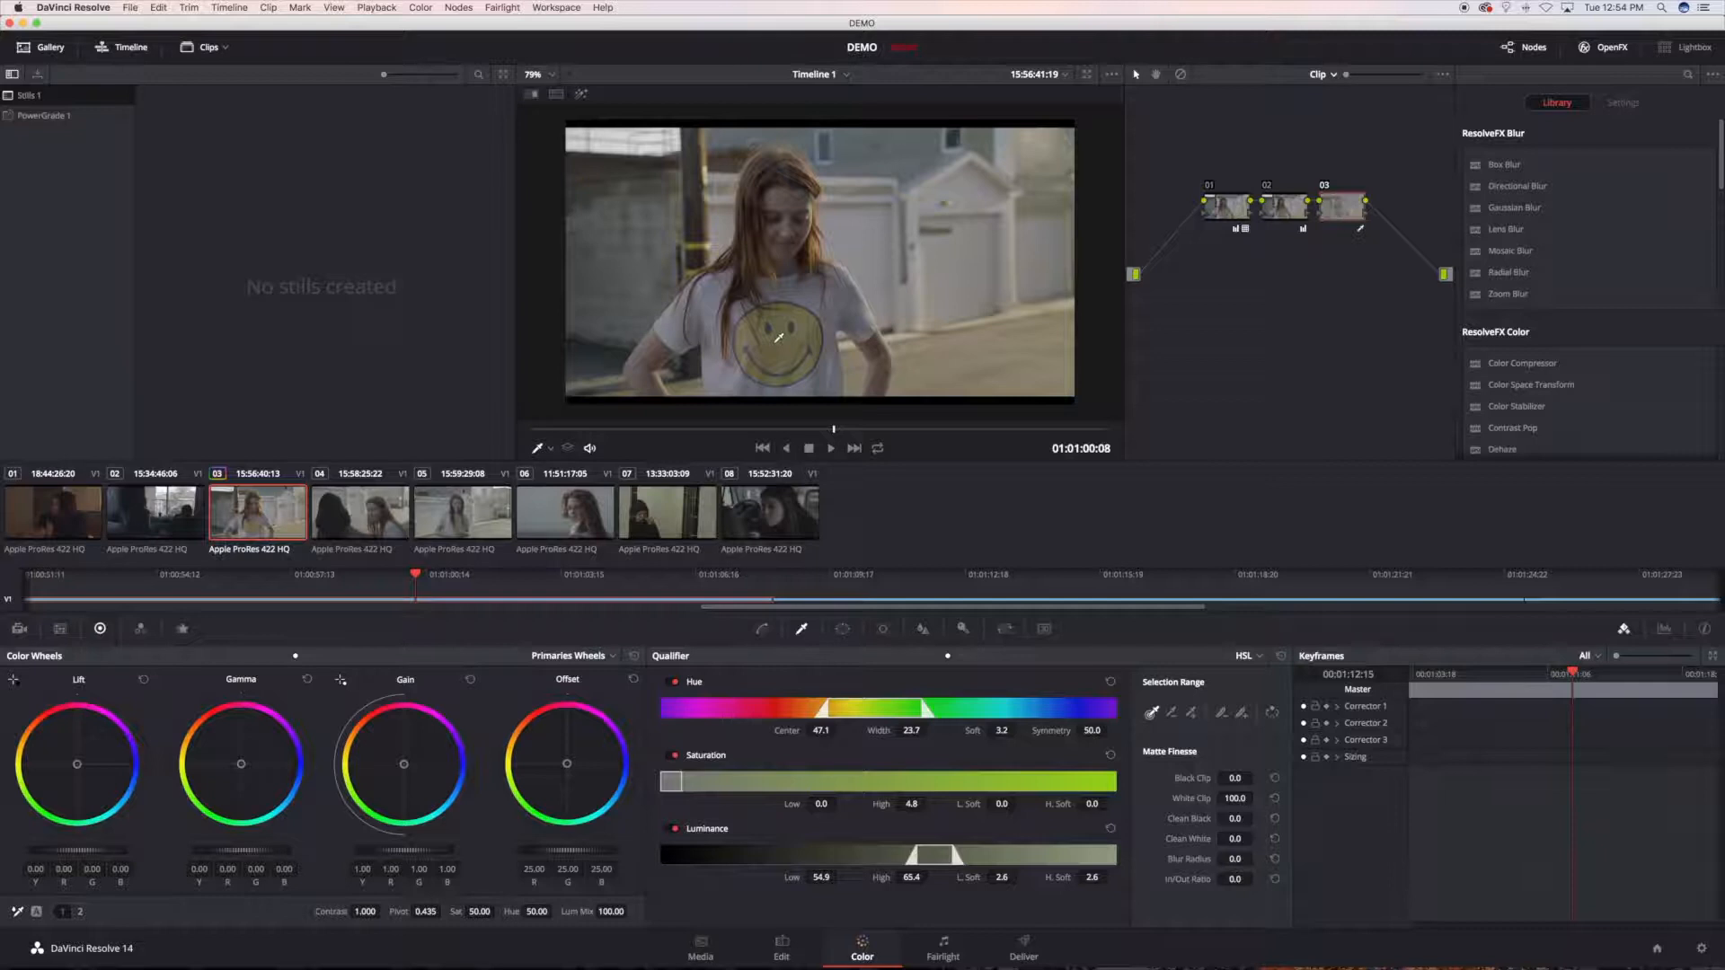
key(shift+h)
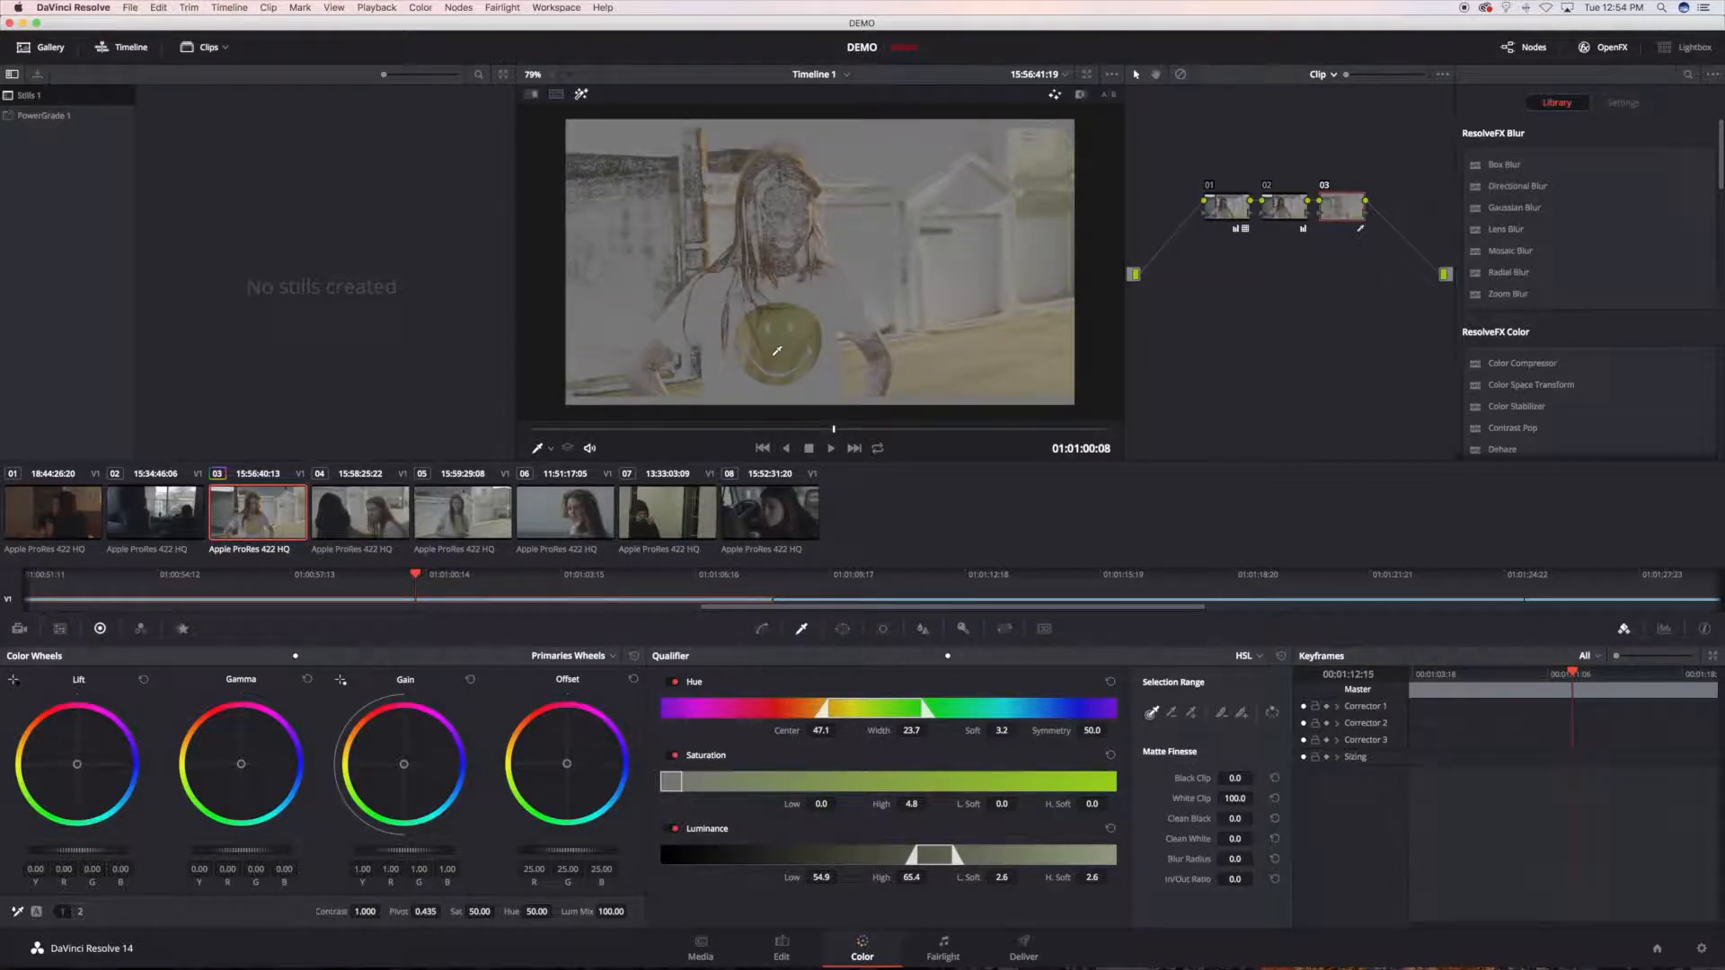
Step: Refine the key to hue width 12.5 and softness 4.1, saturation high 6.3, and wider saturation and luminance softness, and turn highlight off
drag(925, 731, 1002, 732)
drag(1001, 804, 1118, 803)
drag(1092, 876, 1118, 877)
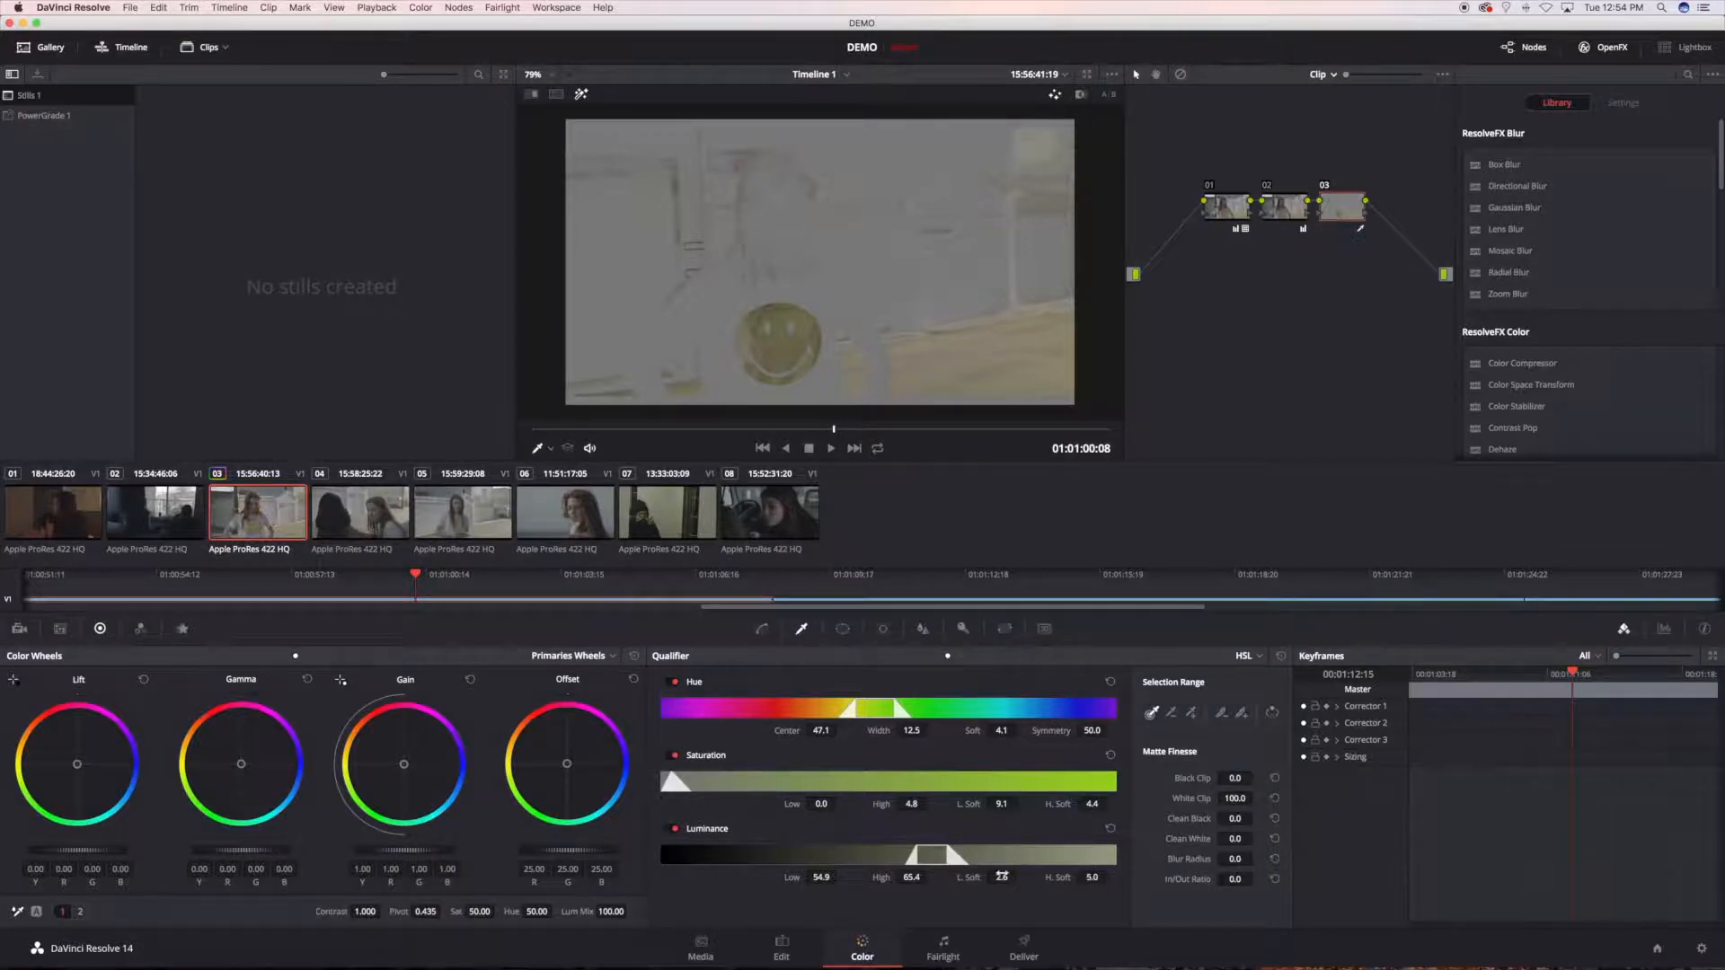
drag(912, 803, 922, 877)
key(shift+h)
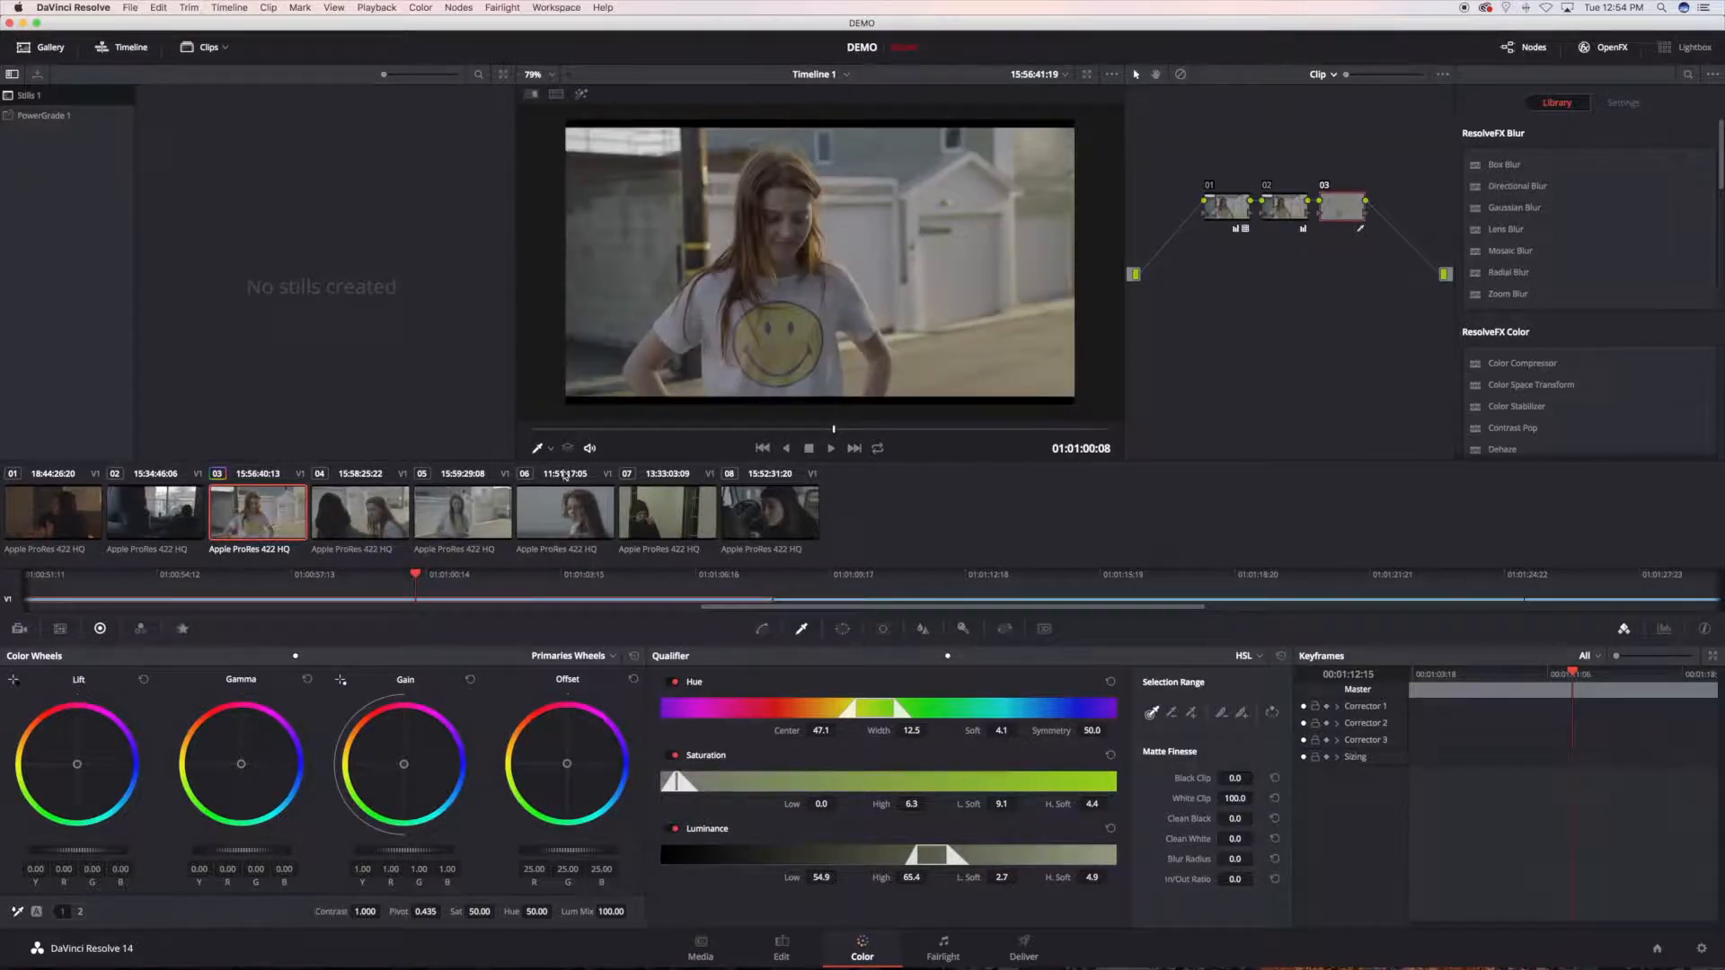
Step: Place a circular window over the smiley face on the T-shirt and remove it again
click(842, 628)
click(677, 755)
drag(819, 262, 764, 353)
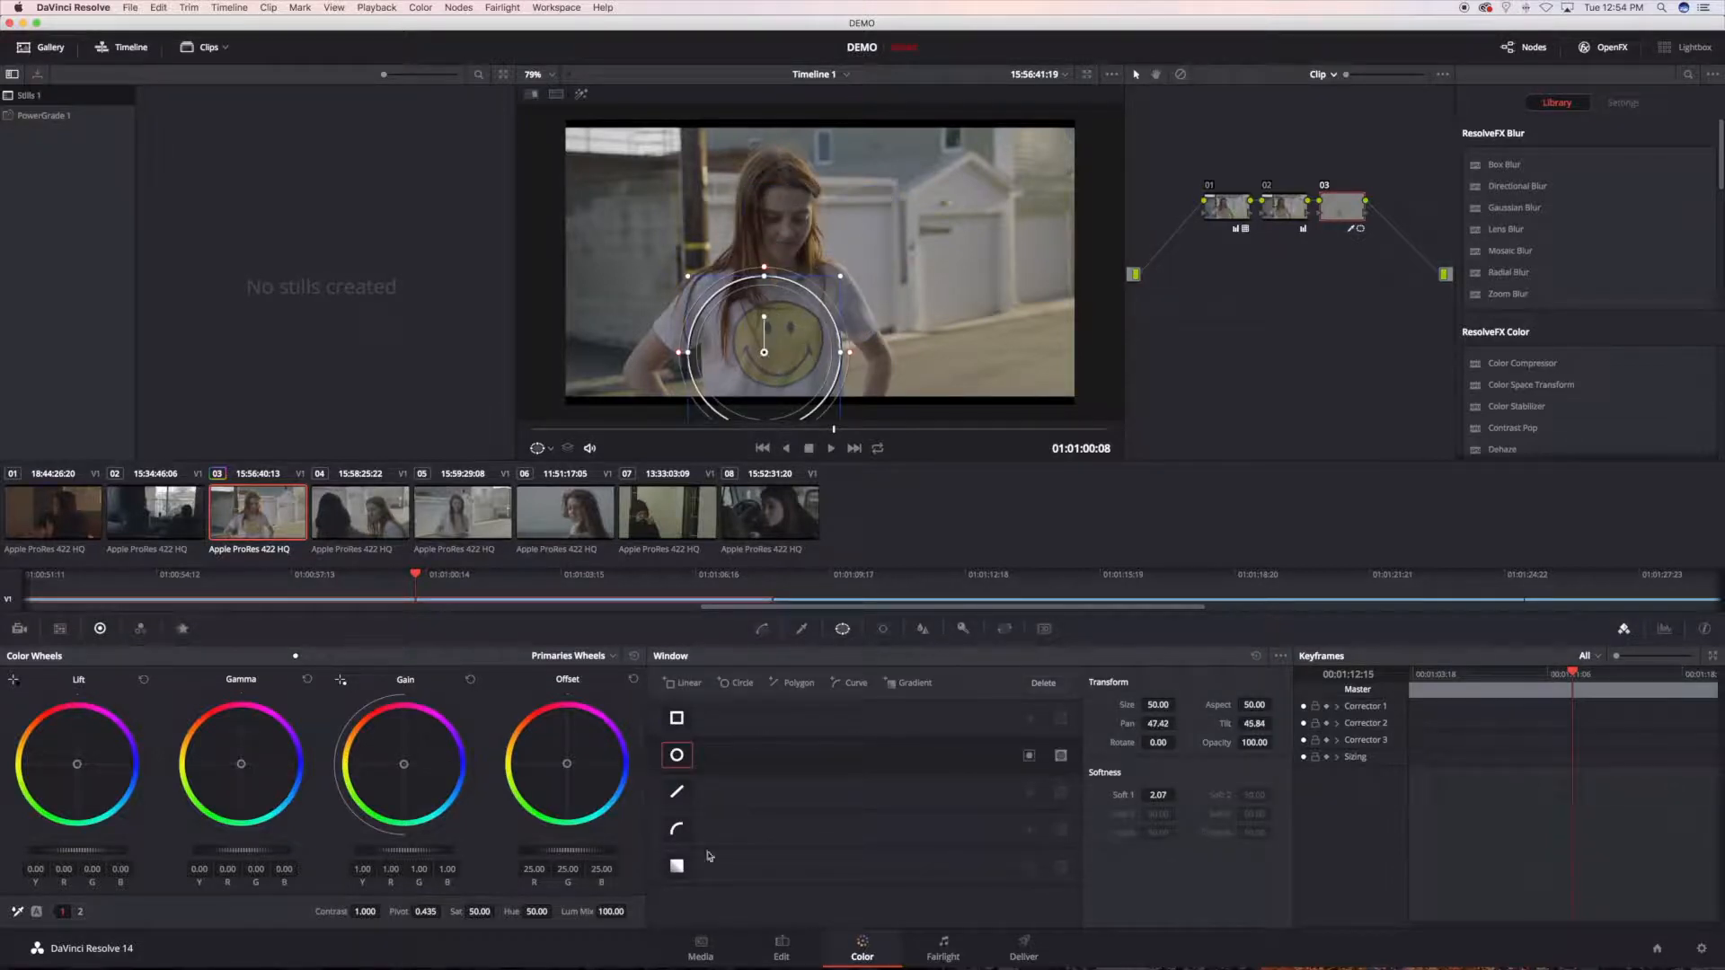
click(677, 756)
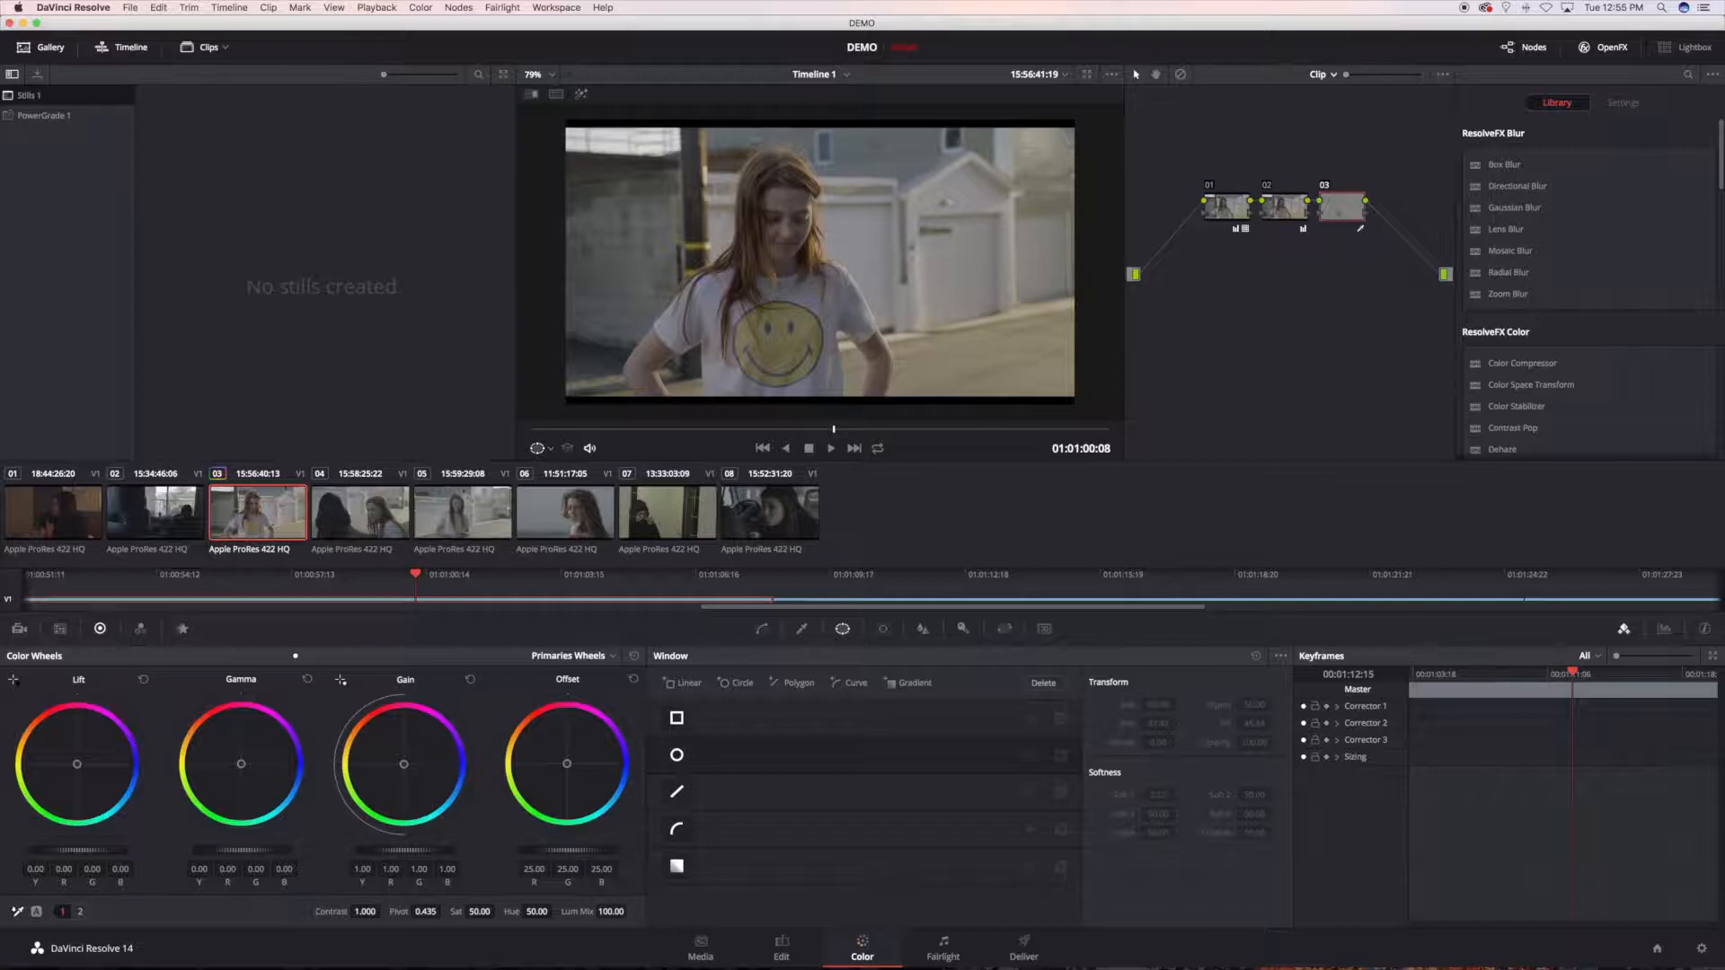
Step: Set the saturation of the qualified area in node 03 to 30
drag(481, 912, 445, 912)
click(479, 912)
text(30)
key(Return)
Step: Compare the image with node 03 repeatedly disabled and enabled
key(super+d)
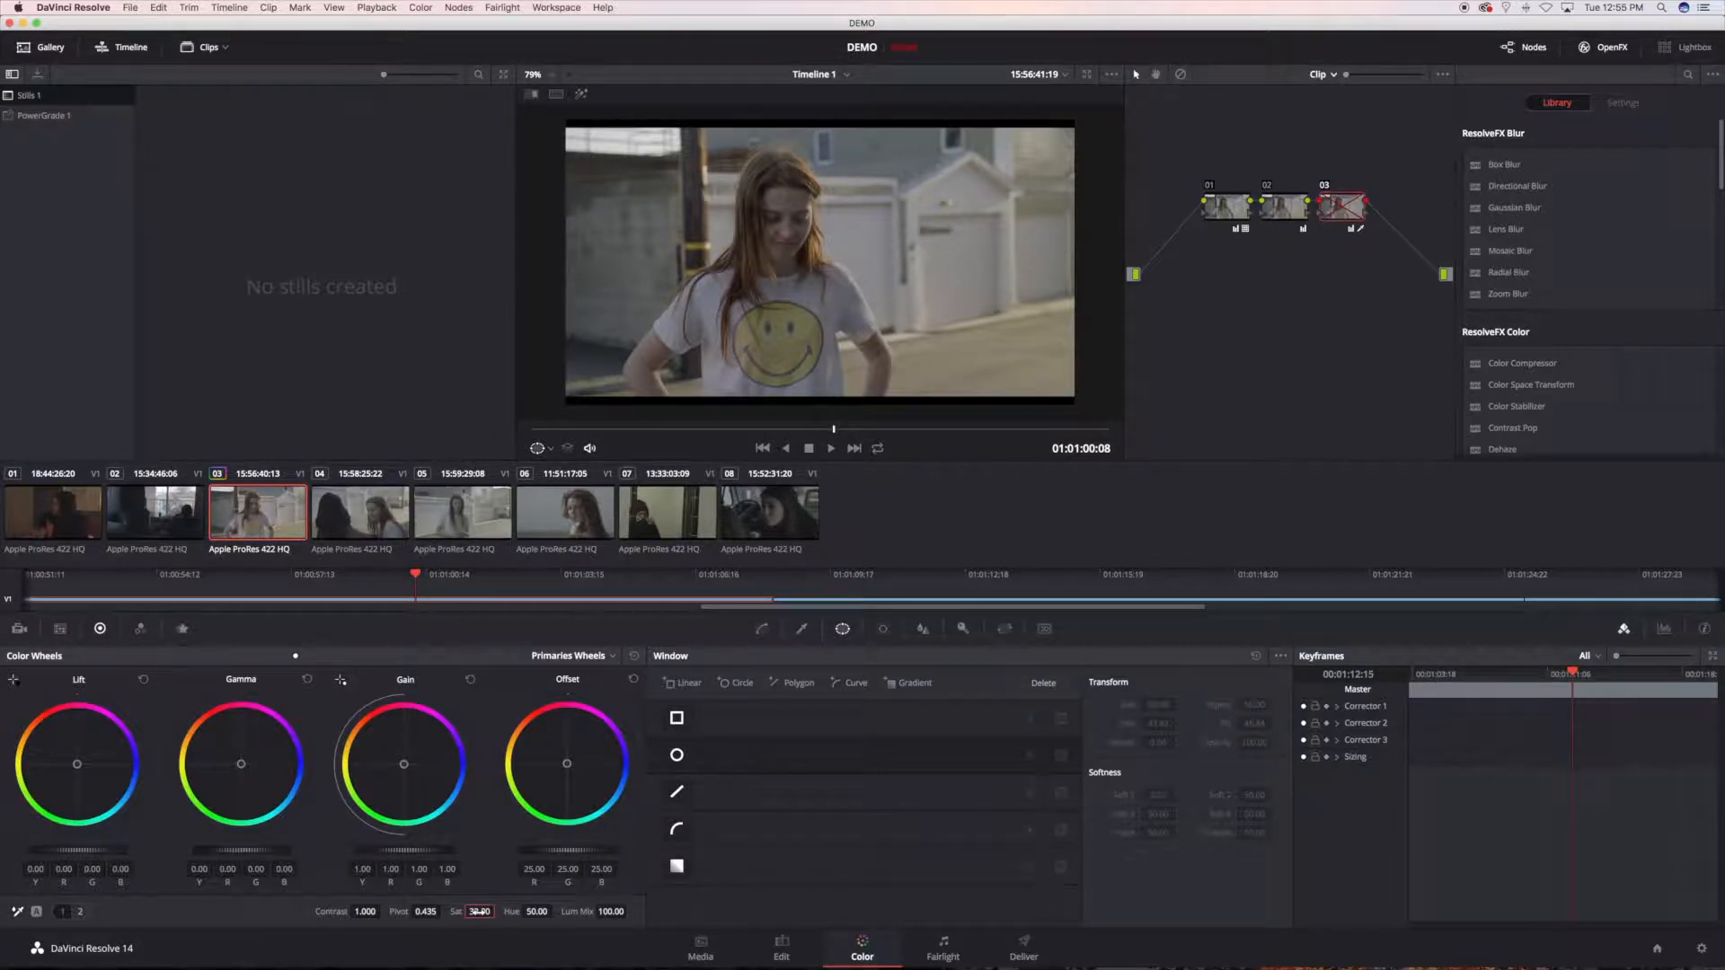
key(super+d)
key(super+d)
key(super+d)
Step: Add serial node 04 after node 03 and apply the NOAM KROLL SUMMER_08 3D LUT to it
key(alt+s)
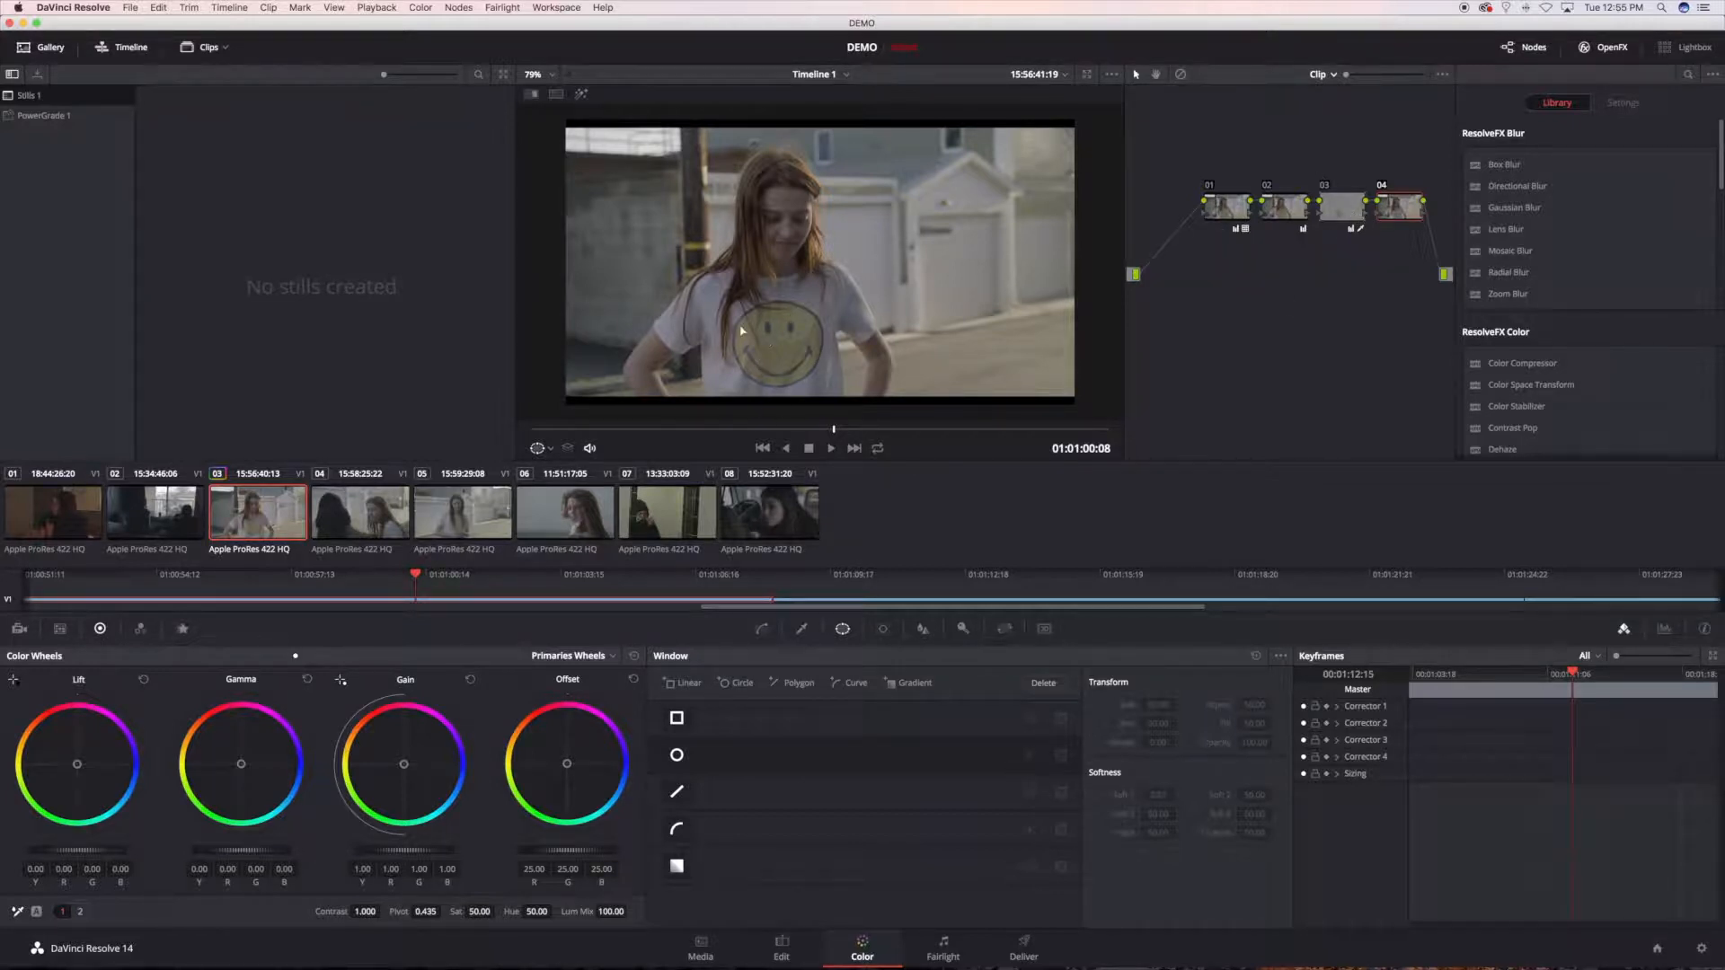
right_click(1397, 213)
mouse_move(1429, 363)
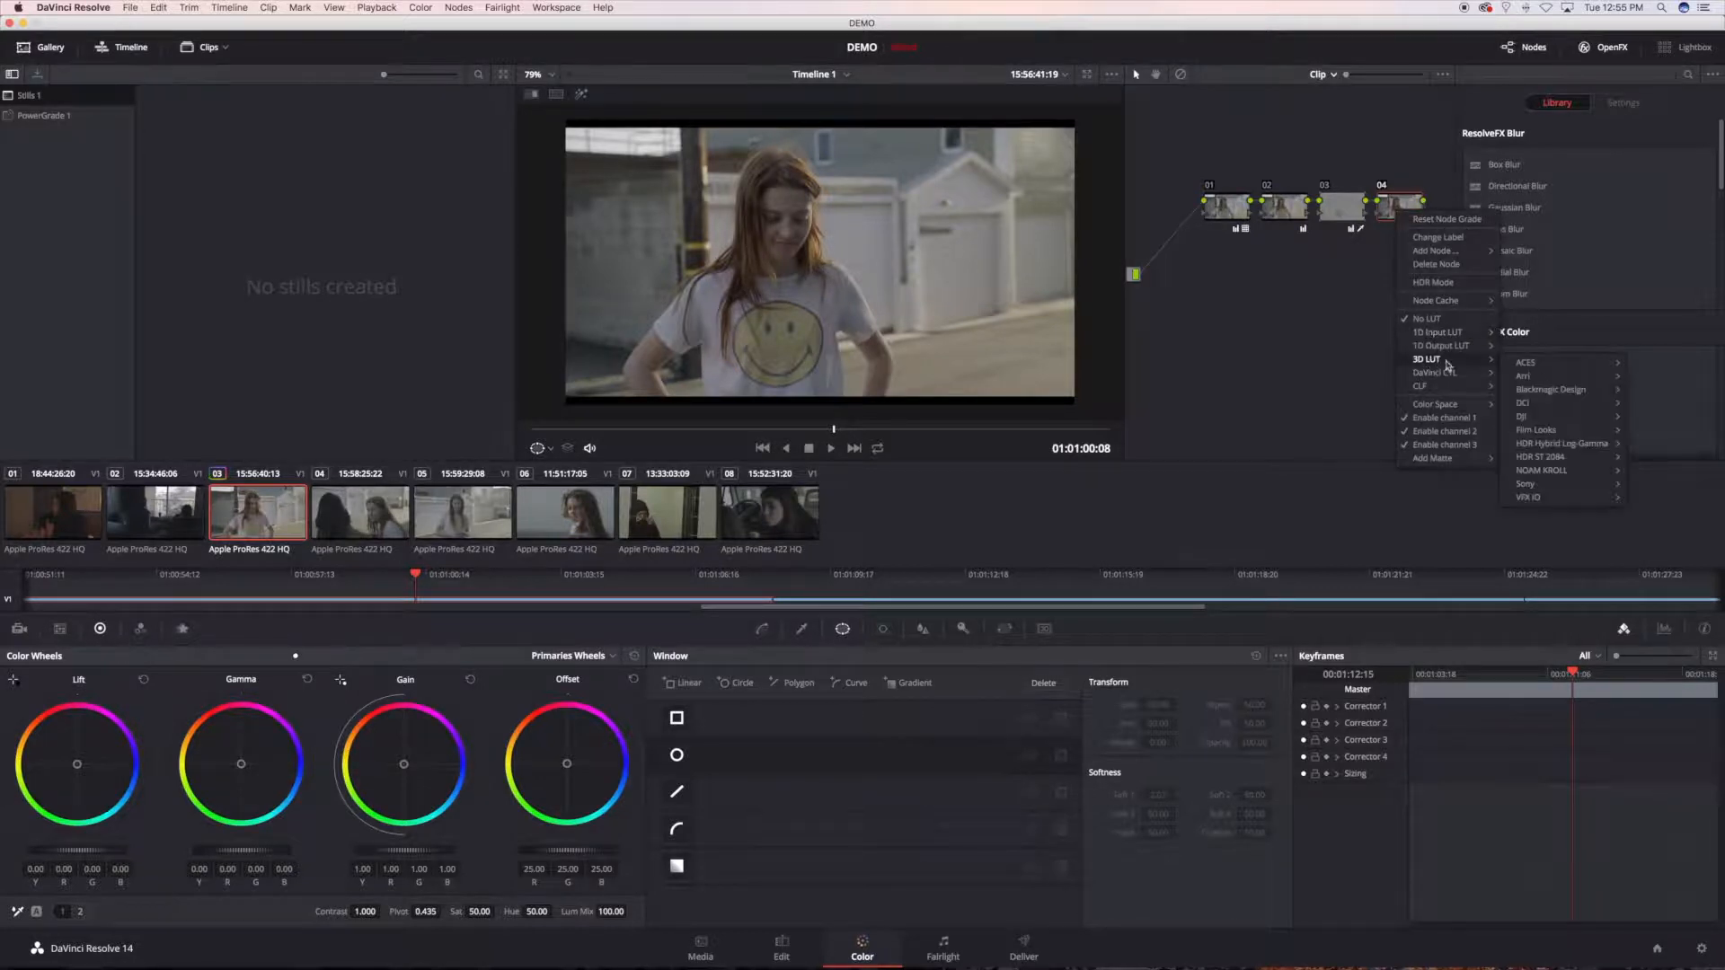
mouse_move(1566, 473)
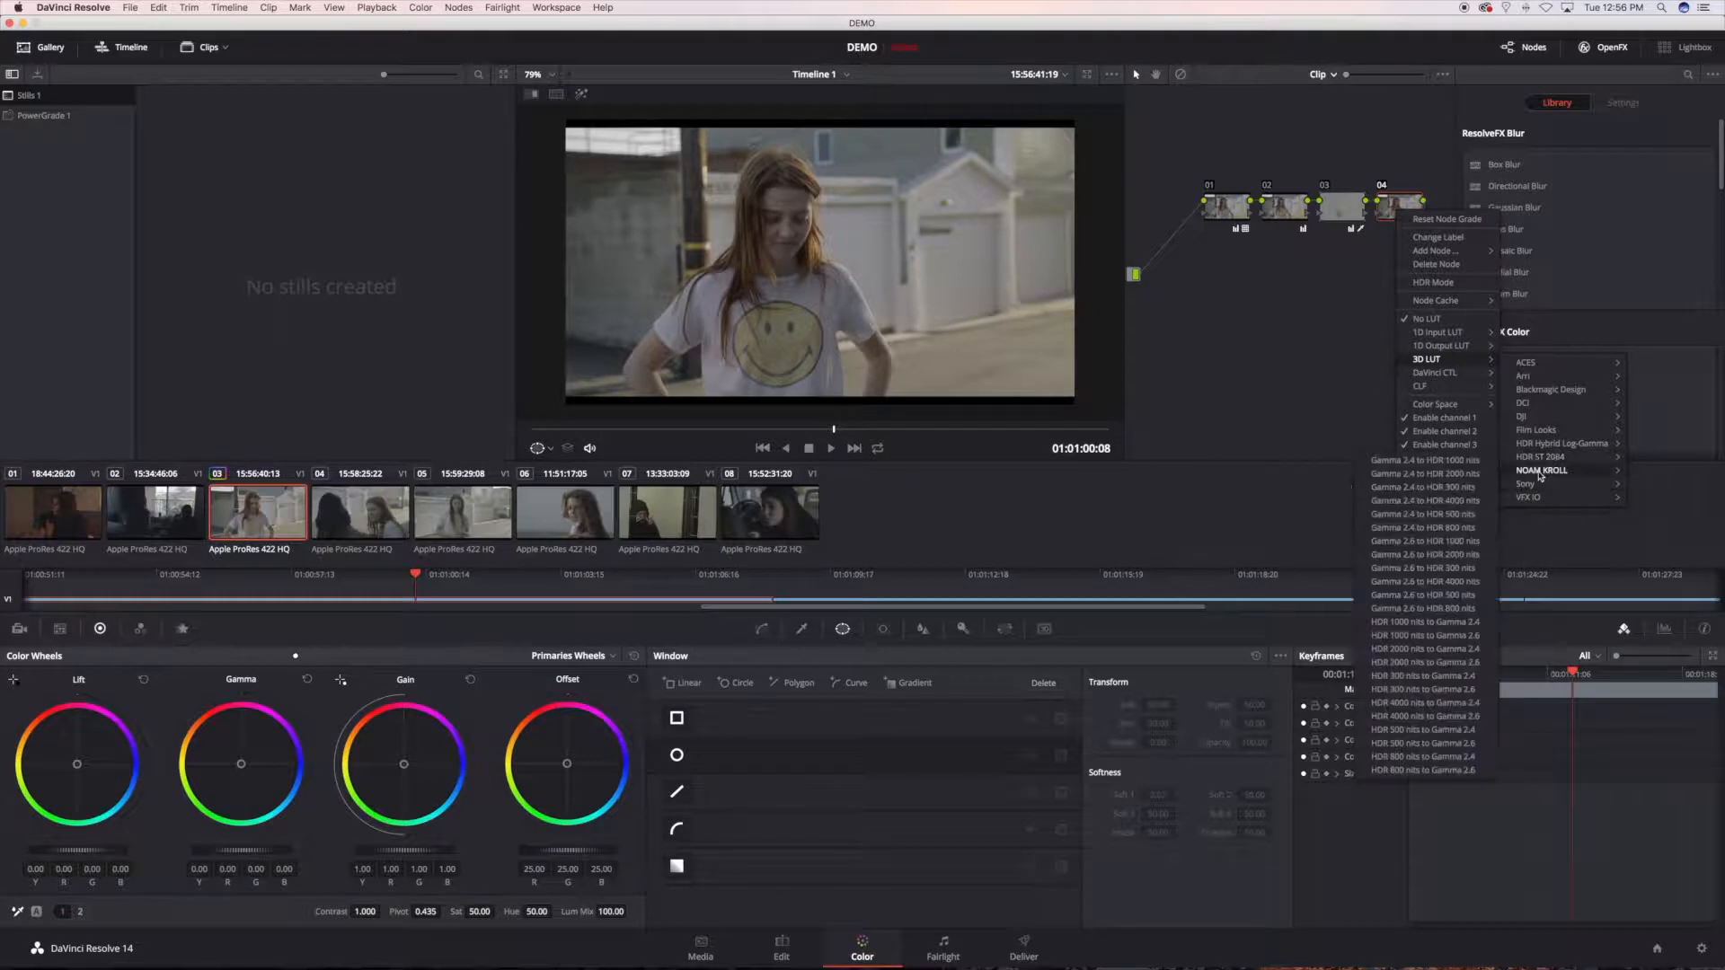
mouse_move(1455, 562)
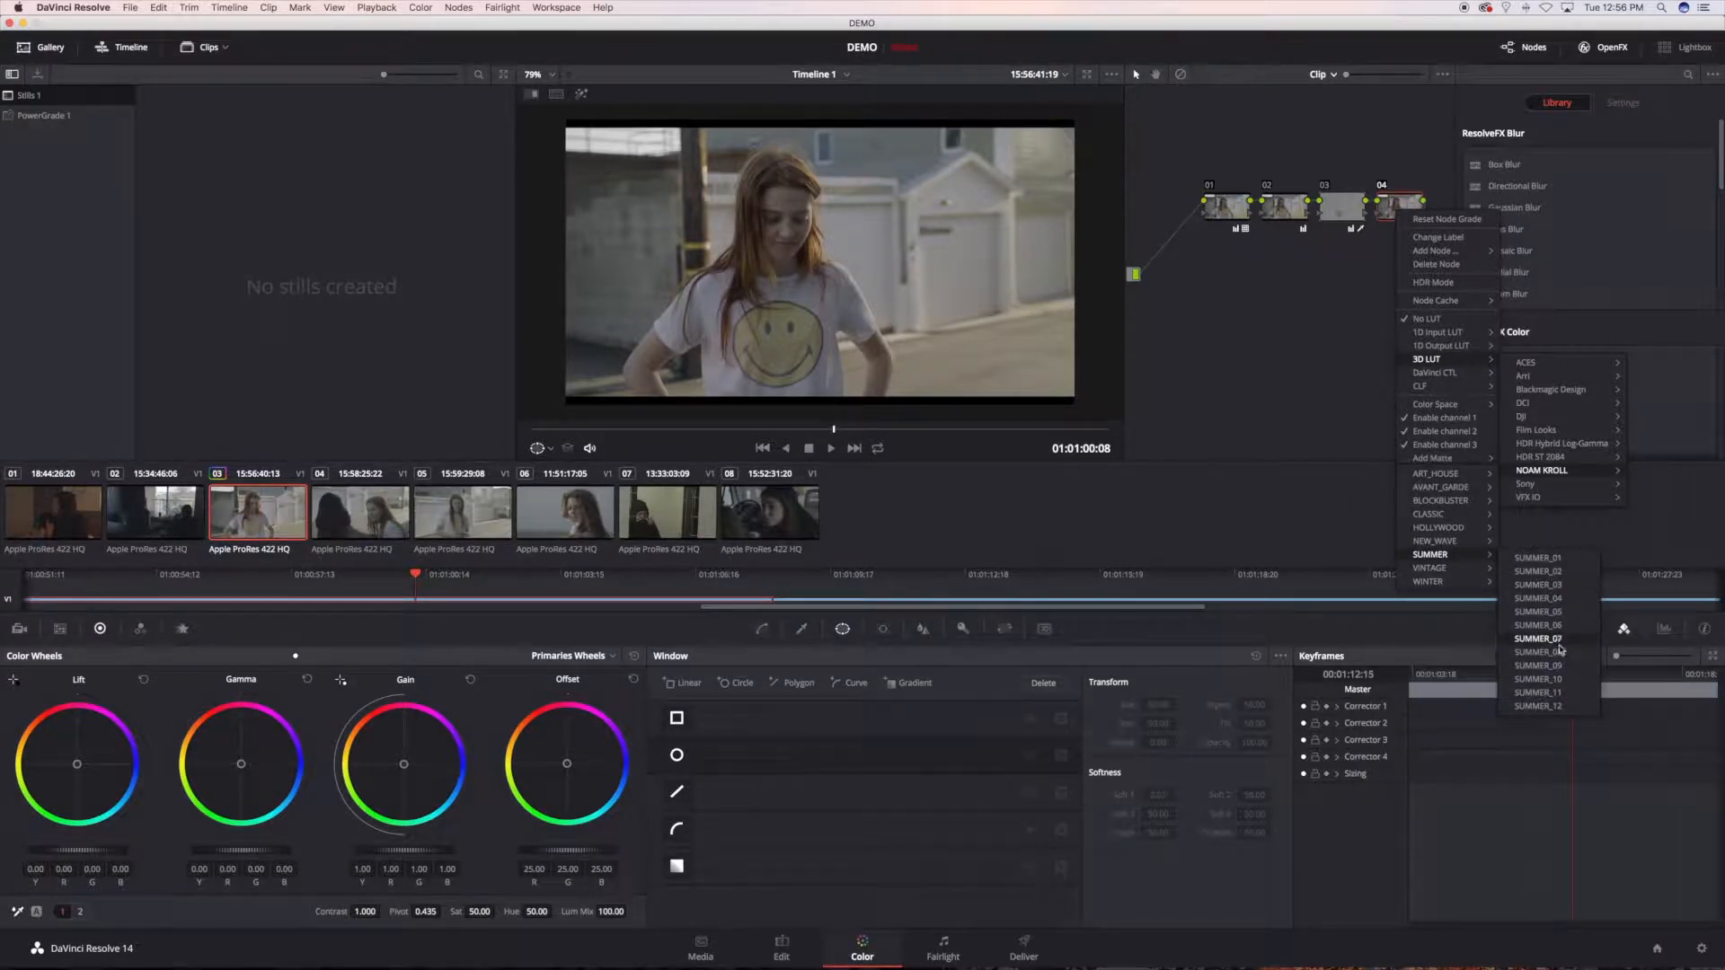
click(1538, 653)
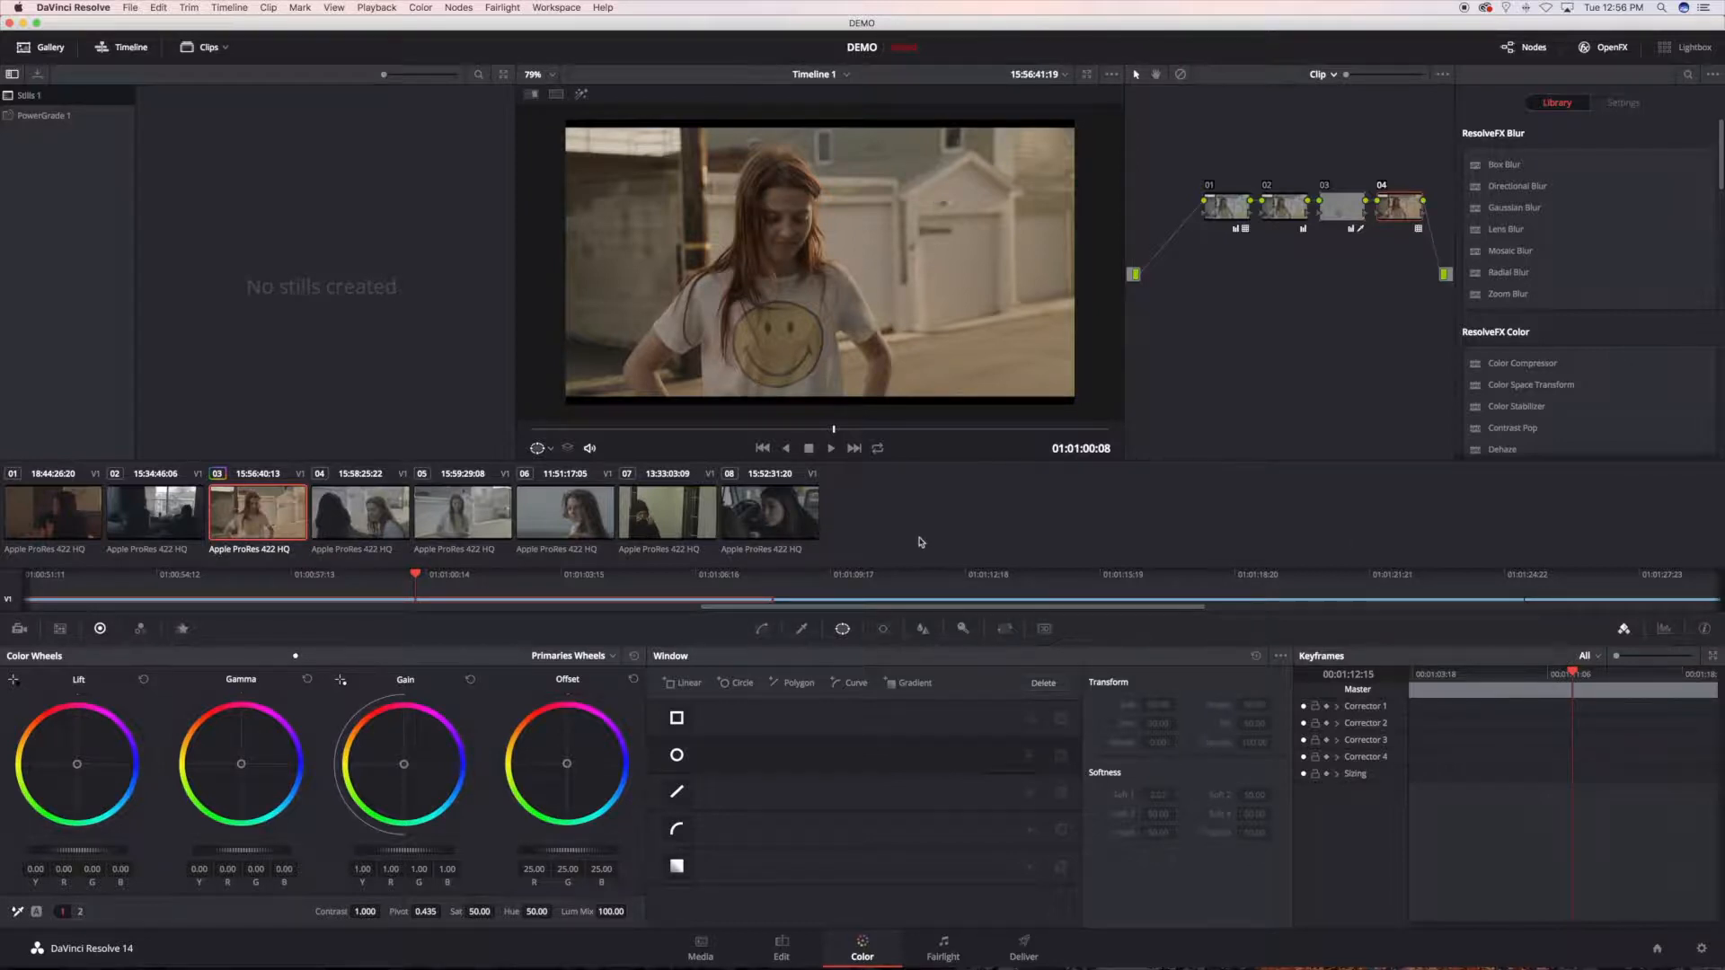
Step: Append node 05 at the end of the chain, raise its gain to 1.11 and shift its gamma slightly toward blue
key(alt+o)
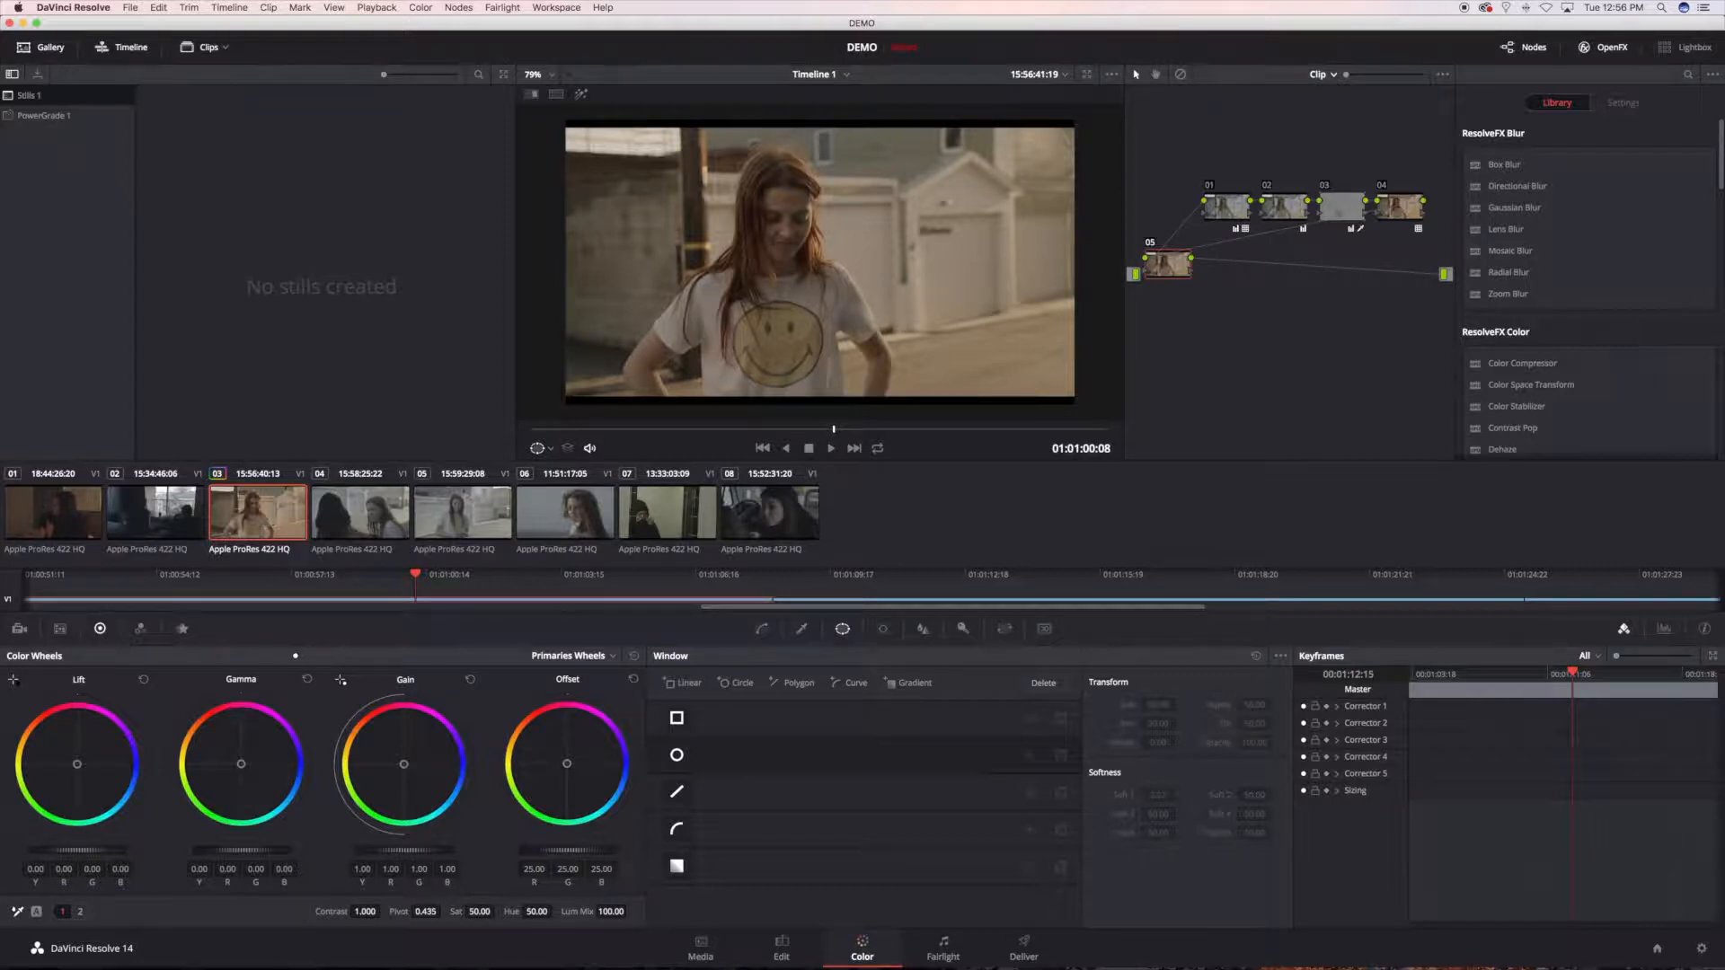
drag(404, 850, 432, 850)
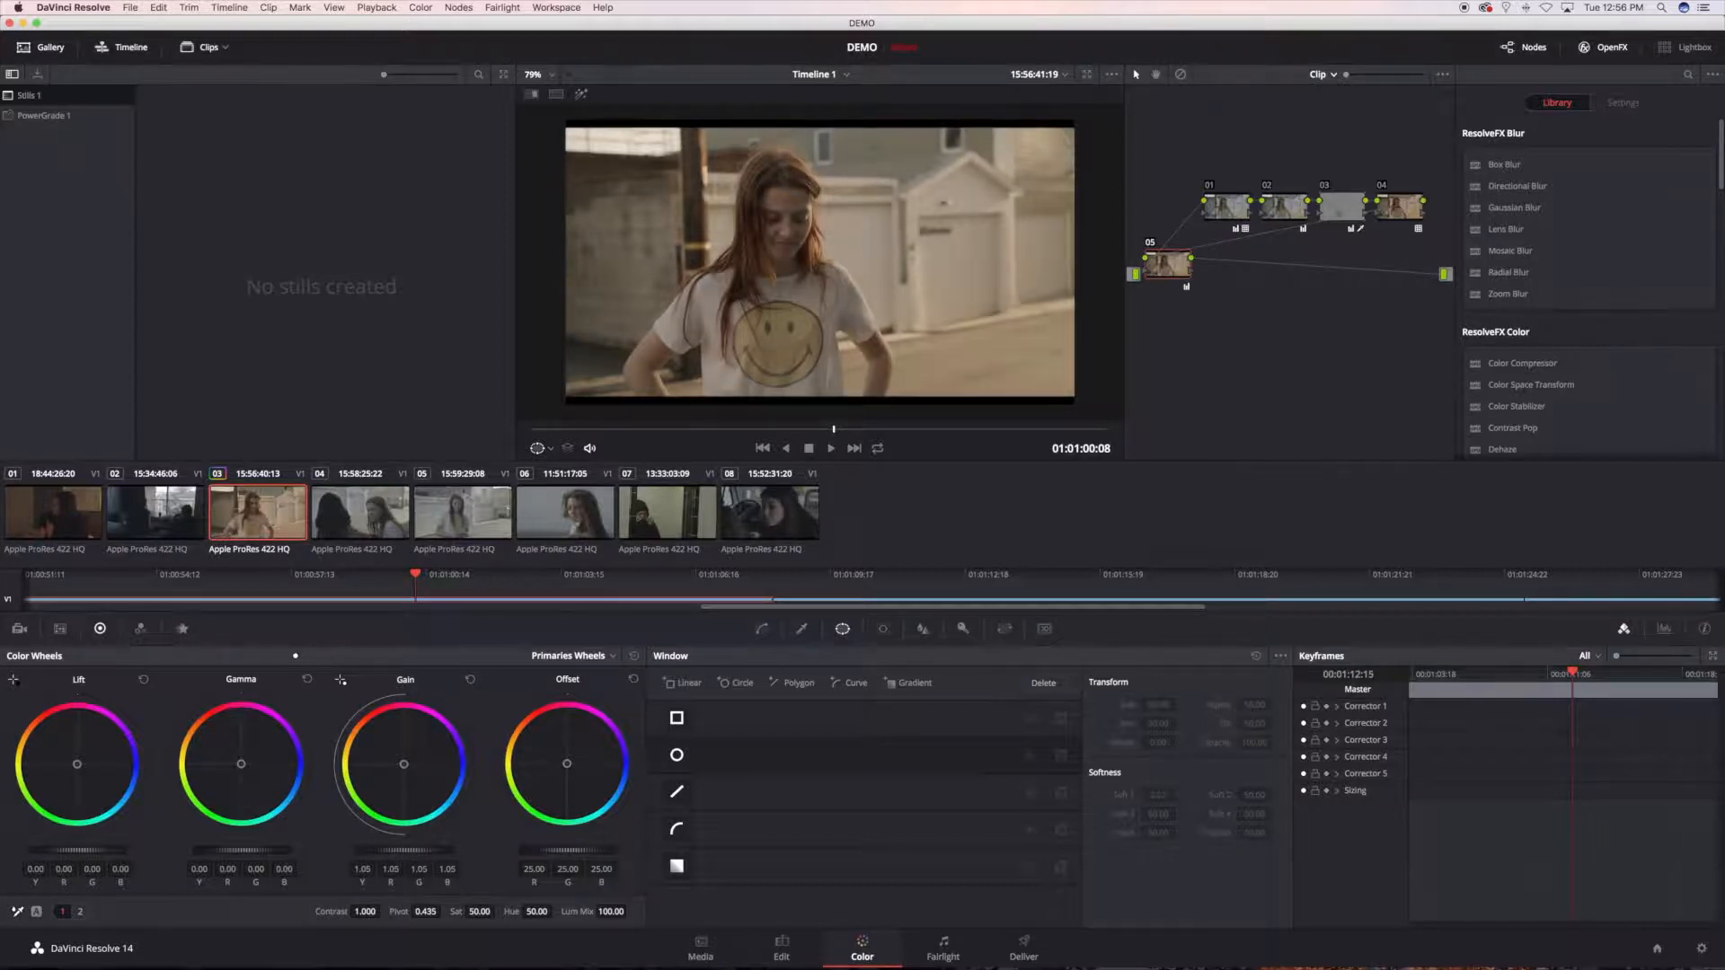
drag(240, 770, 242, 765)
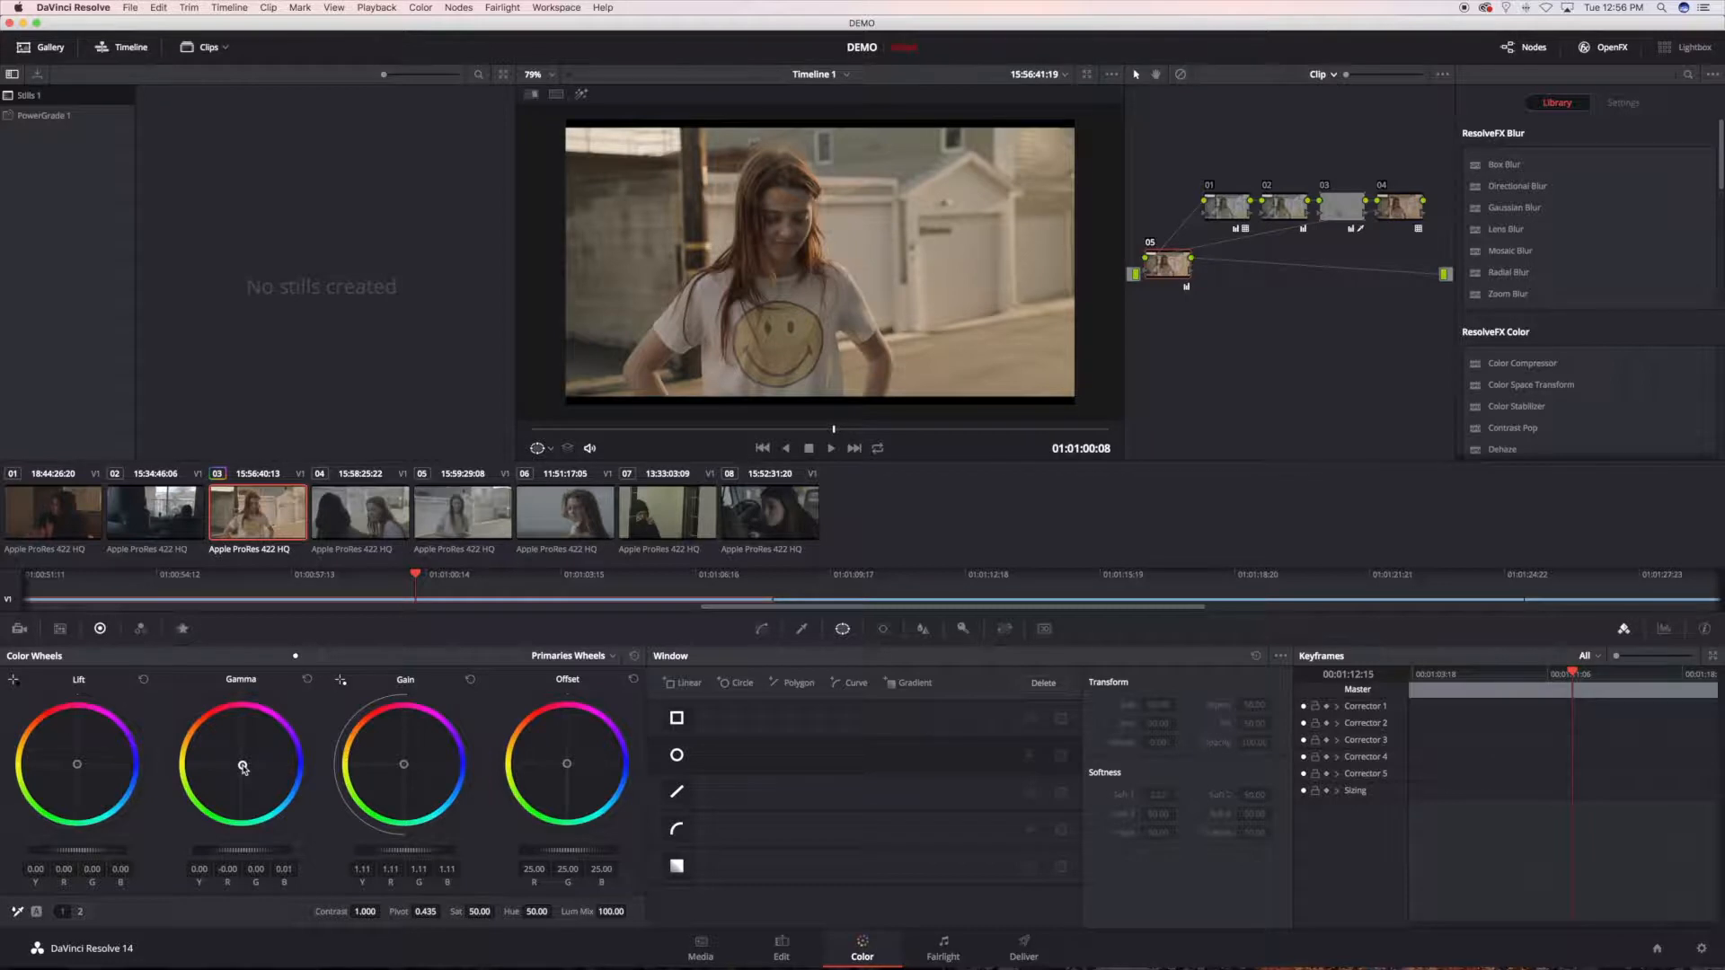
Step: Compare the graded and ungraded image at full-screen size by bypassing all grades and restoring them
key(super+f)
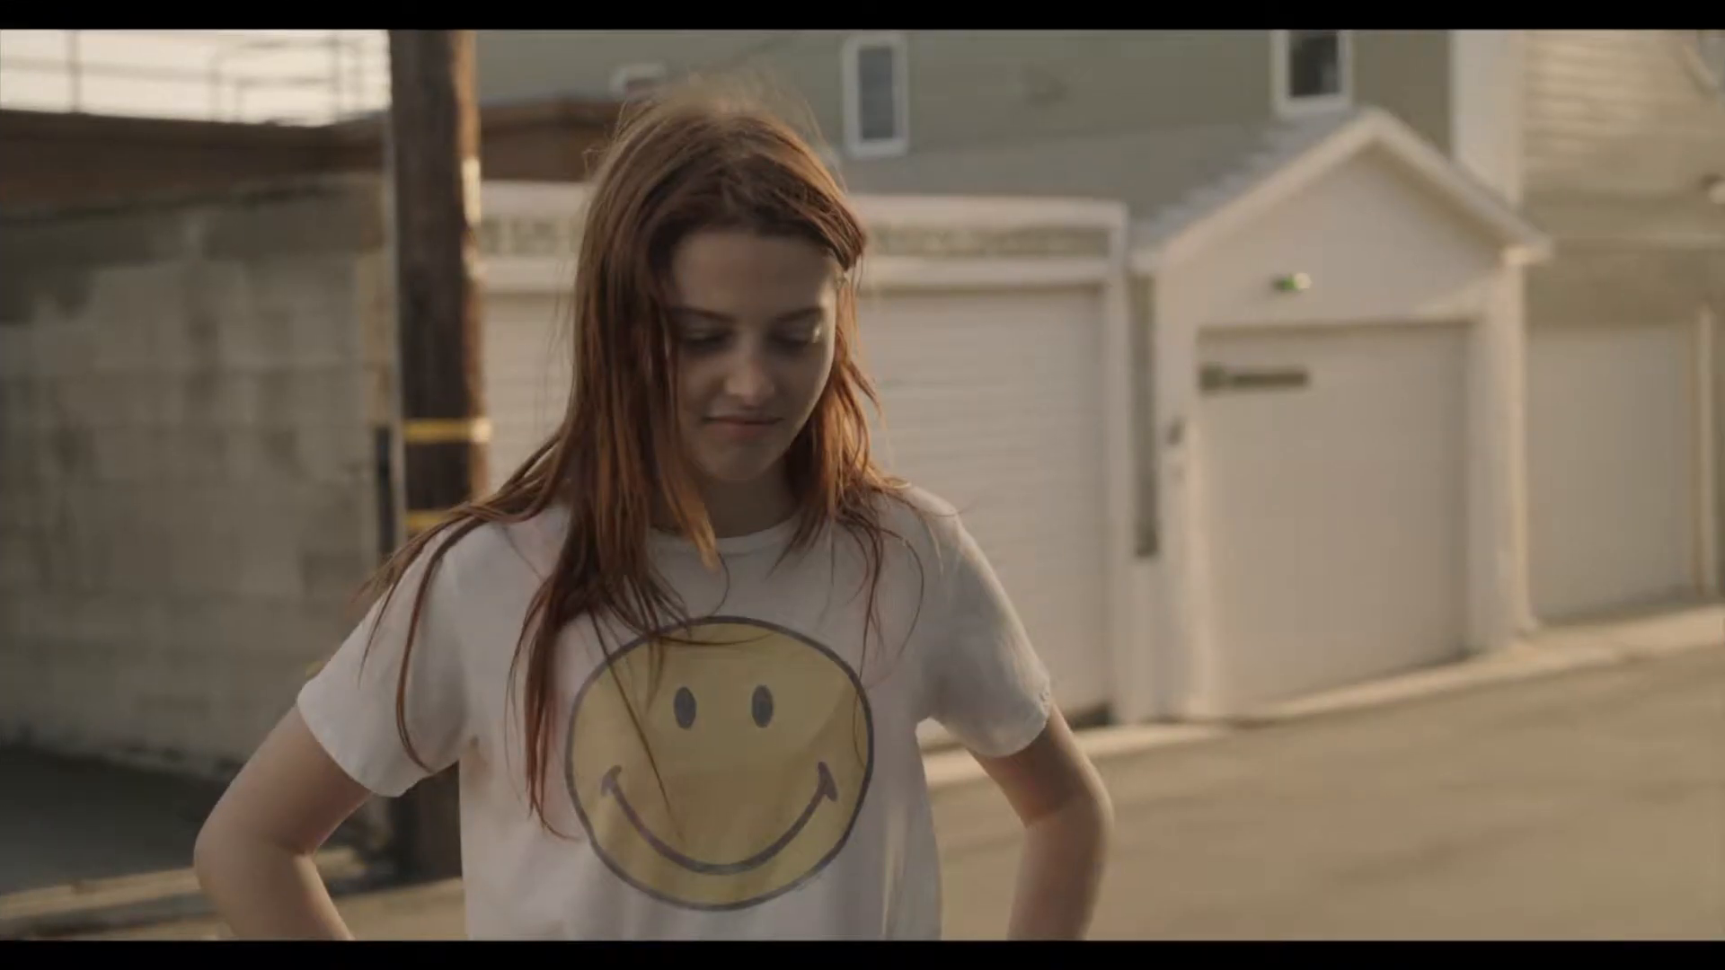
key(shift+d)
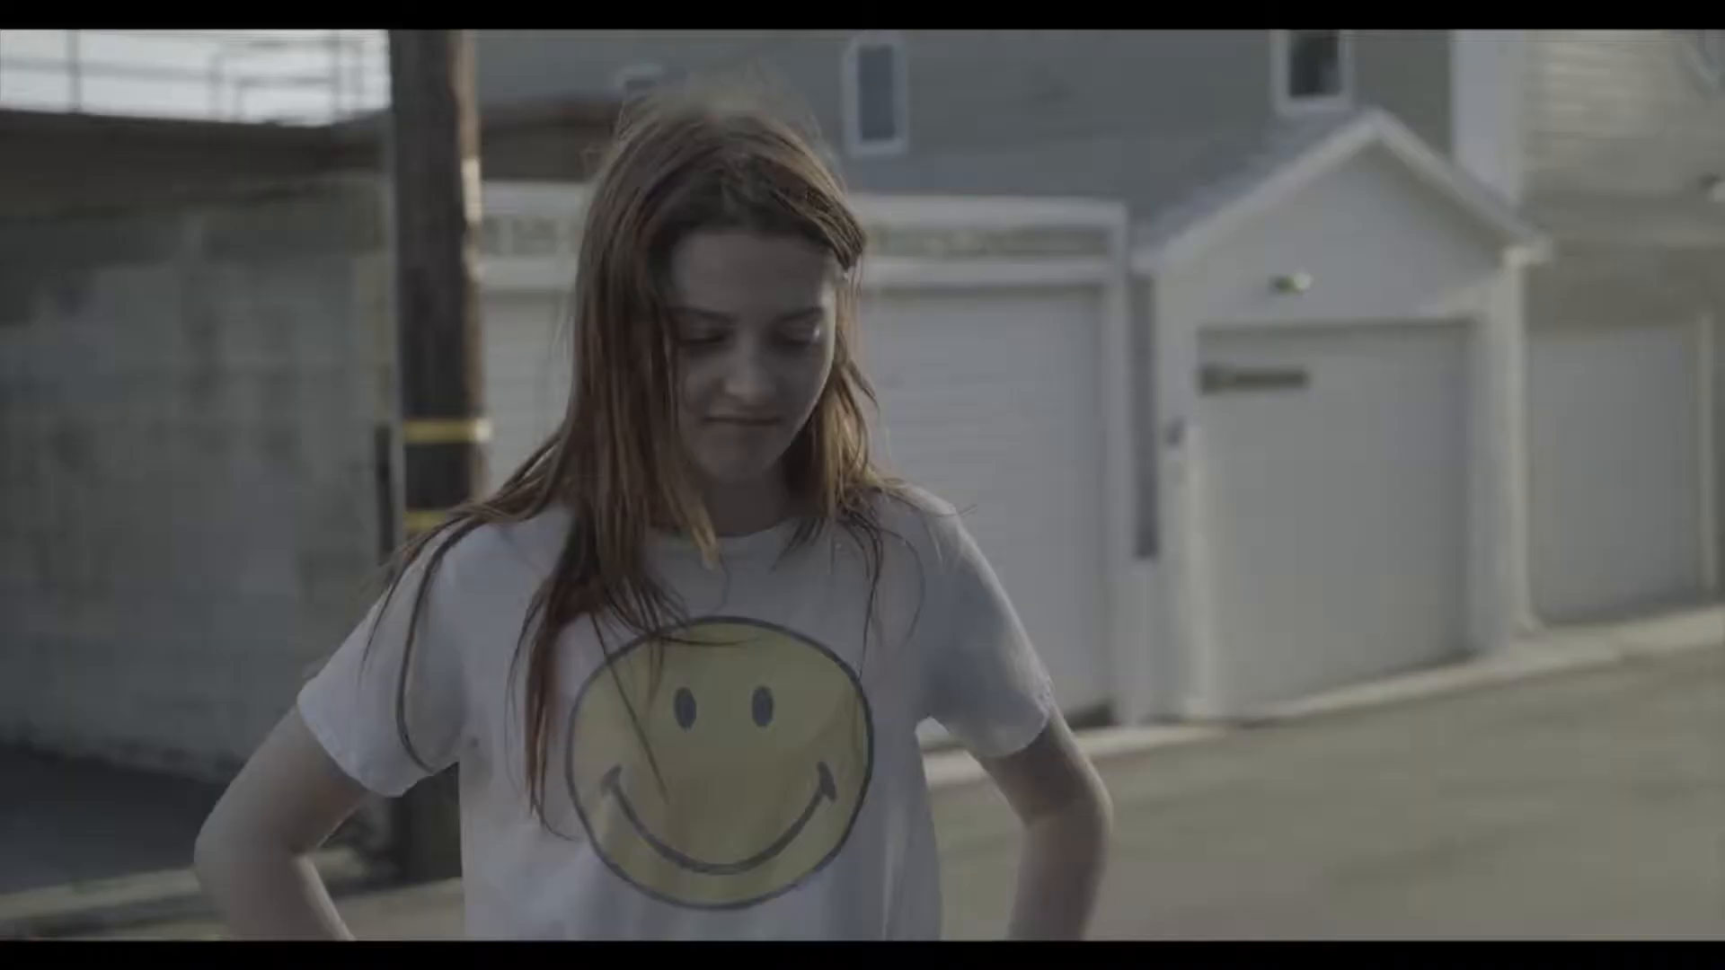
key(shift+d)
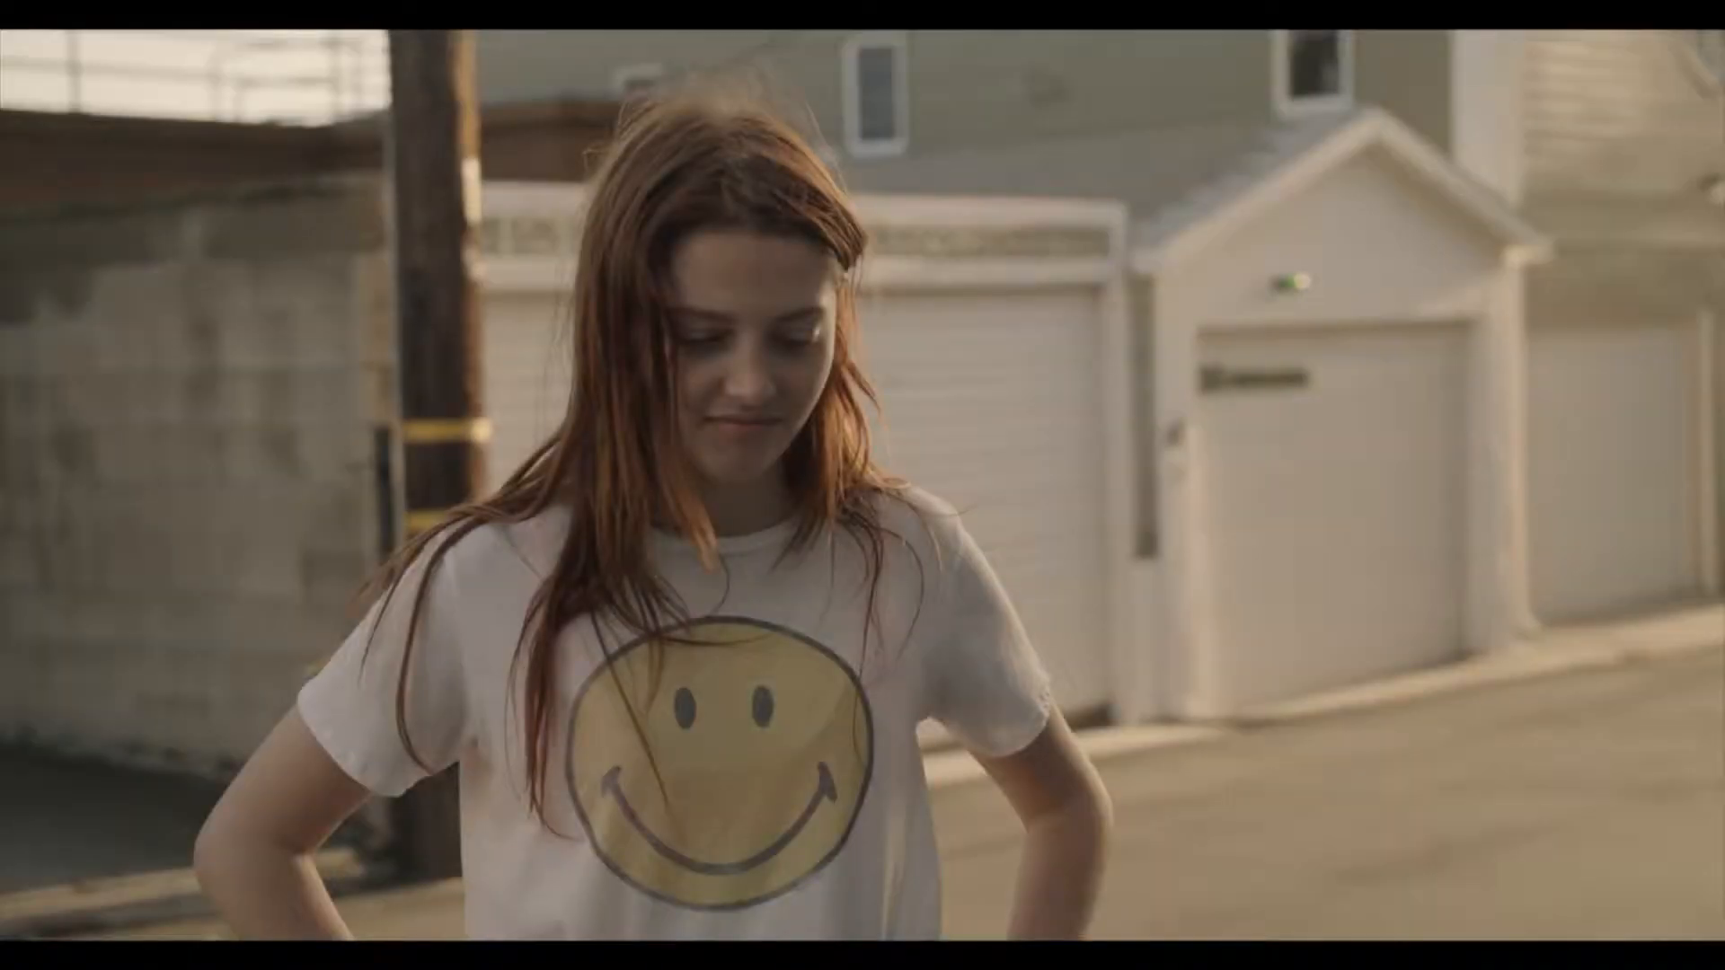
key(super+f)
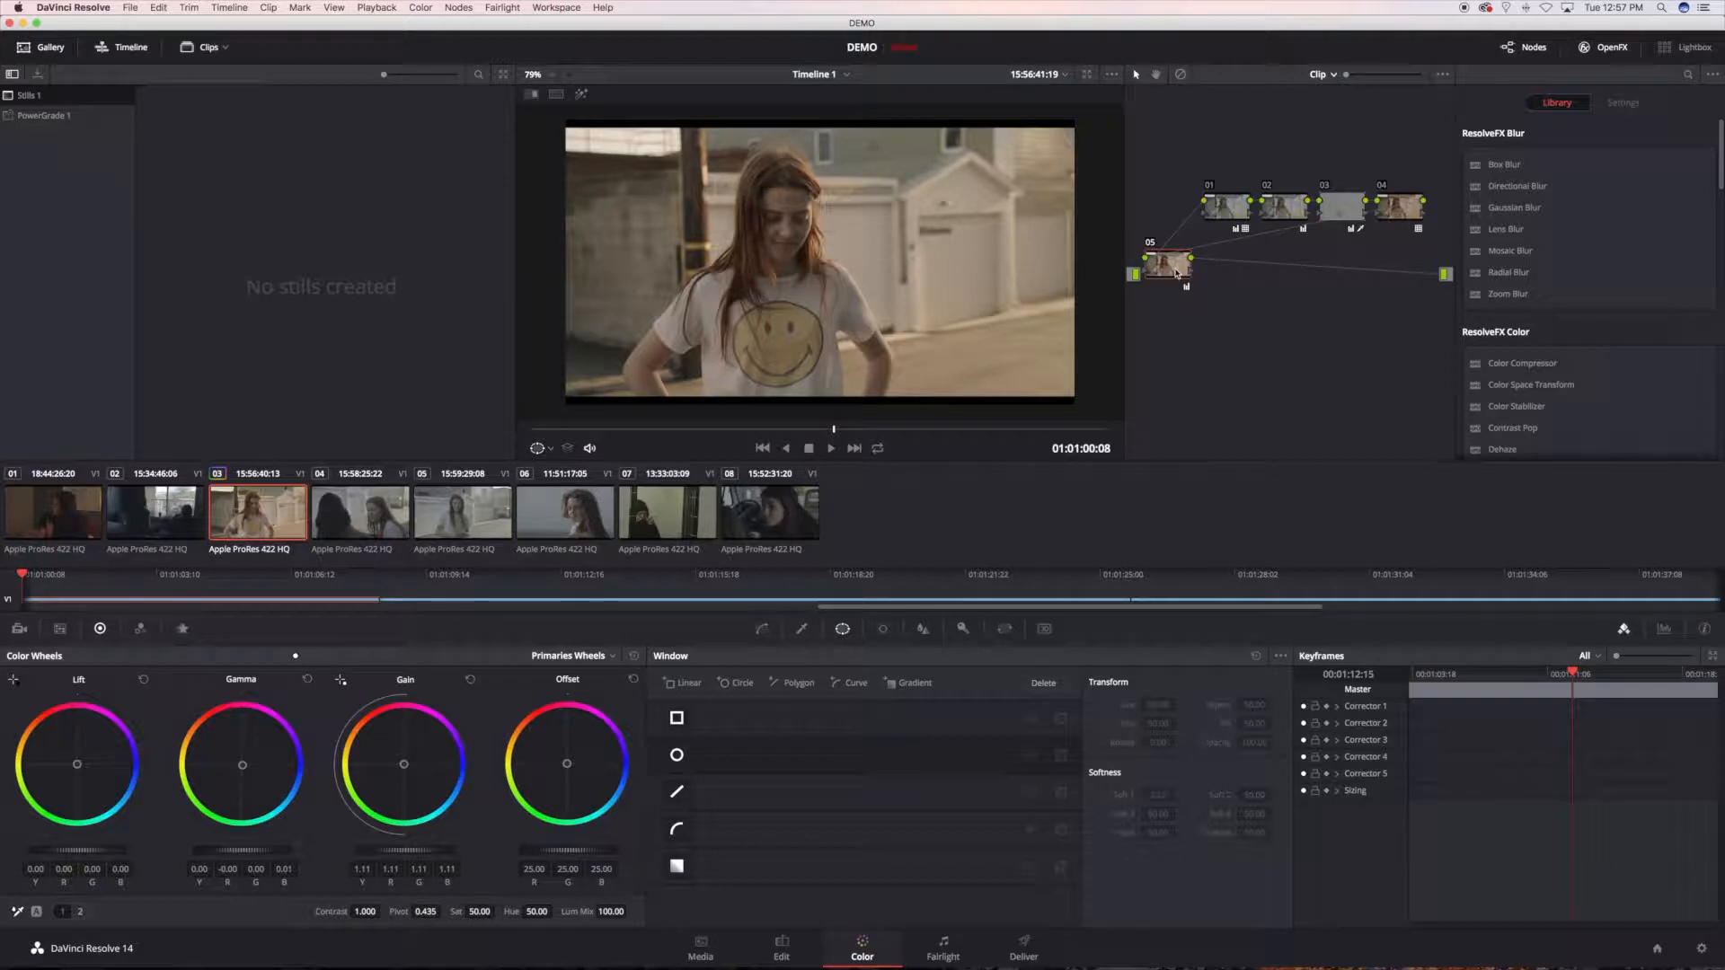
Step: Move node 03 above the row of other nodes in the node graph
drag(1340, 207, 1332, 160)
Step: Try a saturation of 100 on node 03 and undo the change
click(1335, 171)
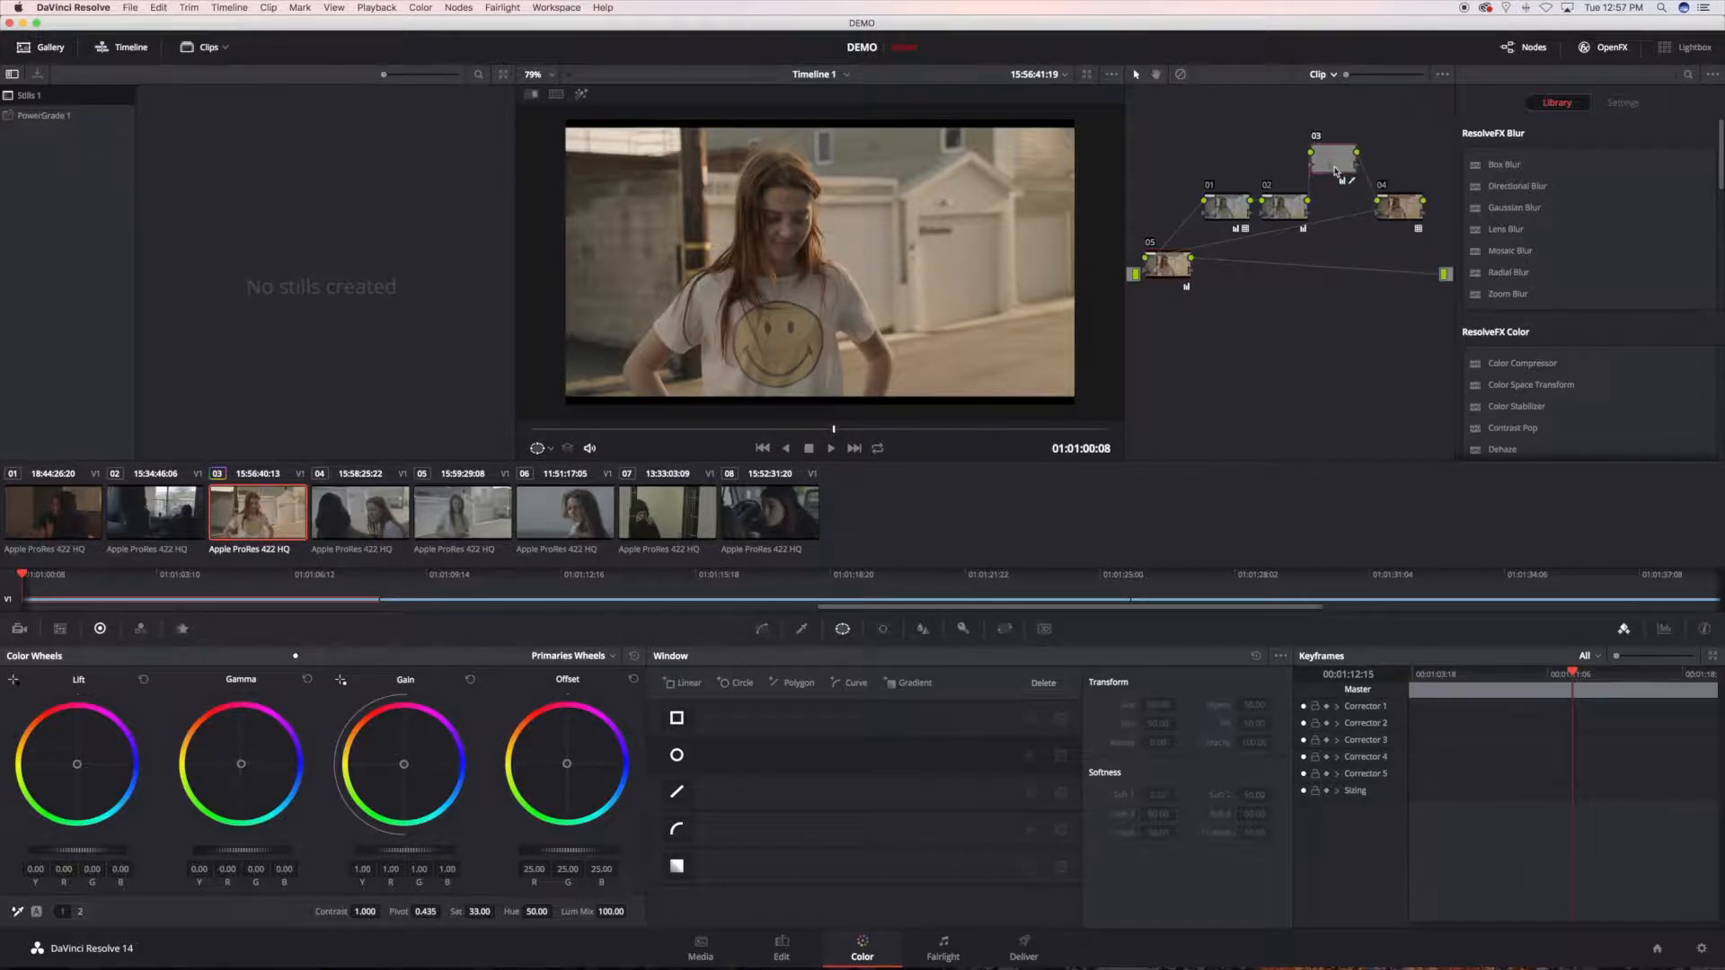
click(477, 912)
text(100)
key(Return)
key(super+z)
Step: Rearrange the node graph by moving node 05 slightly away from the source input and spacing nodes 01 and 02 away from node 03
drag(1158, 278, 1192, 284)
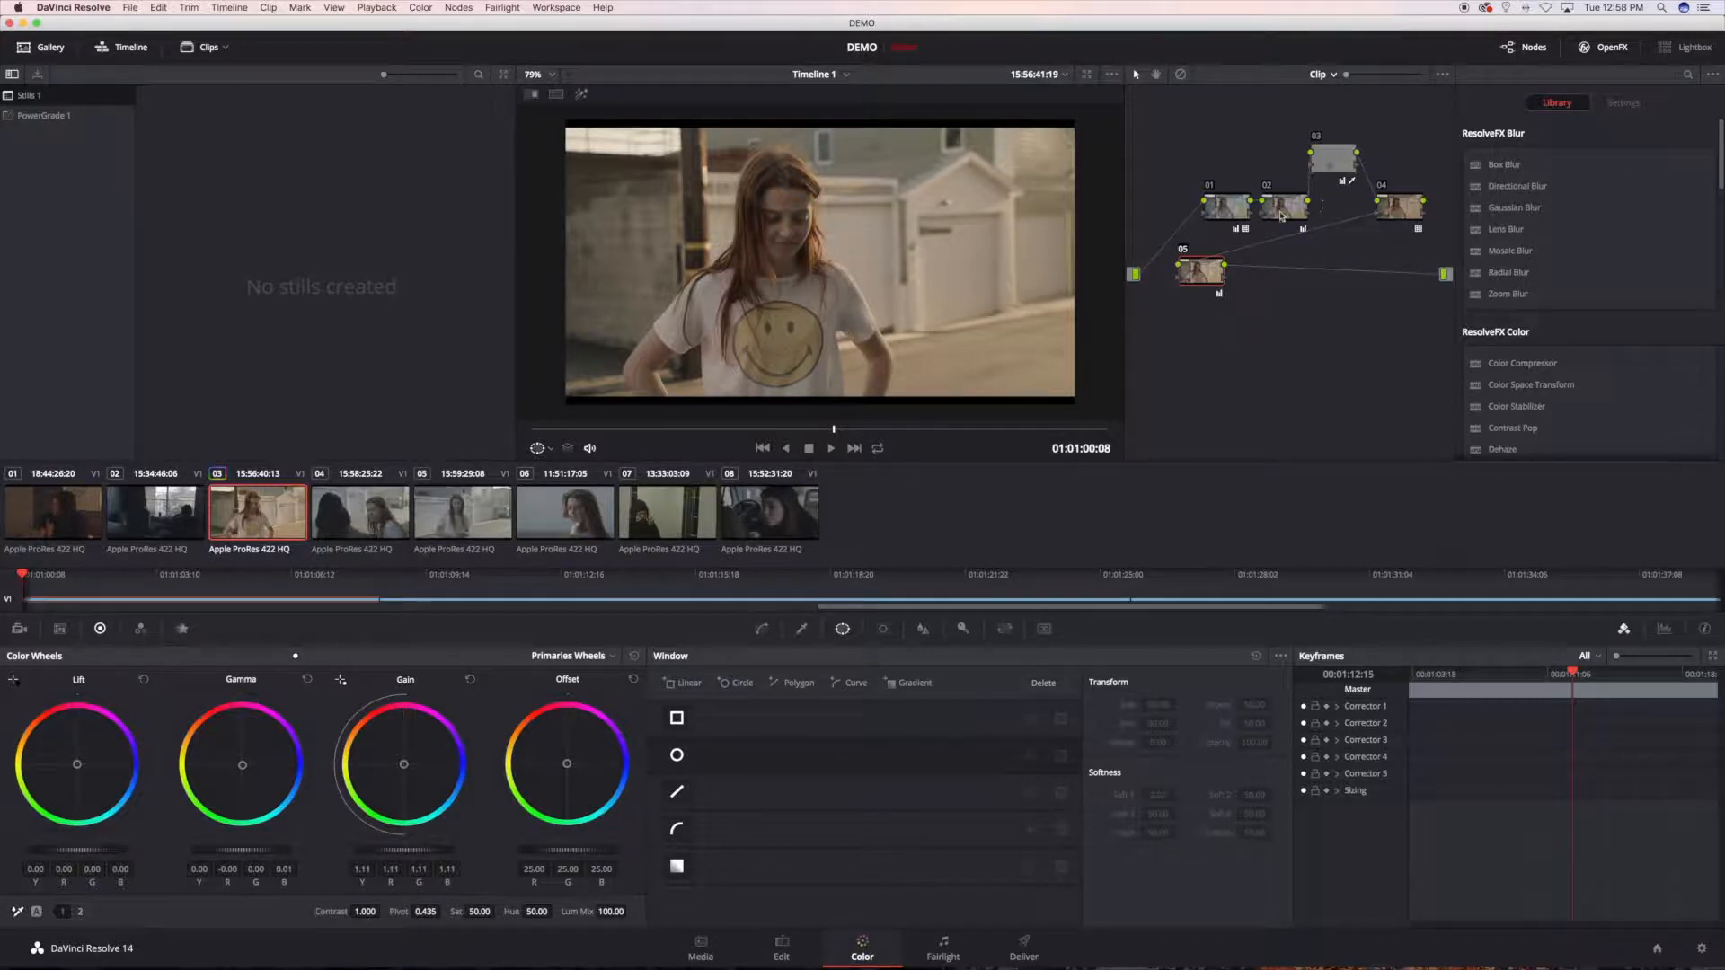
drag(1222, 208, 1175, 198)
drag(1289, 206, 1248, 196)
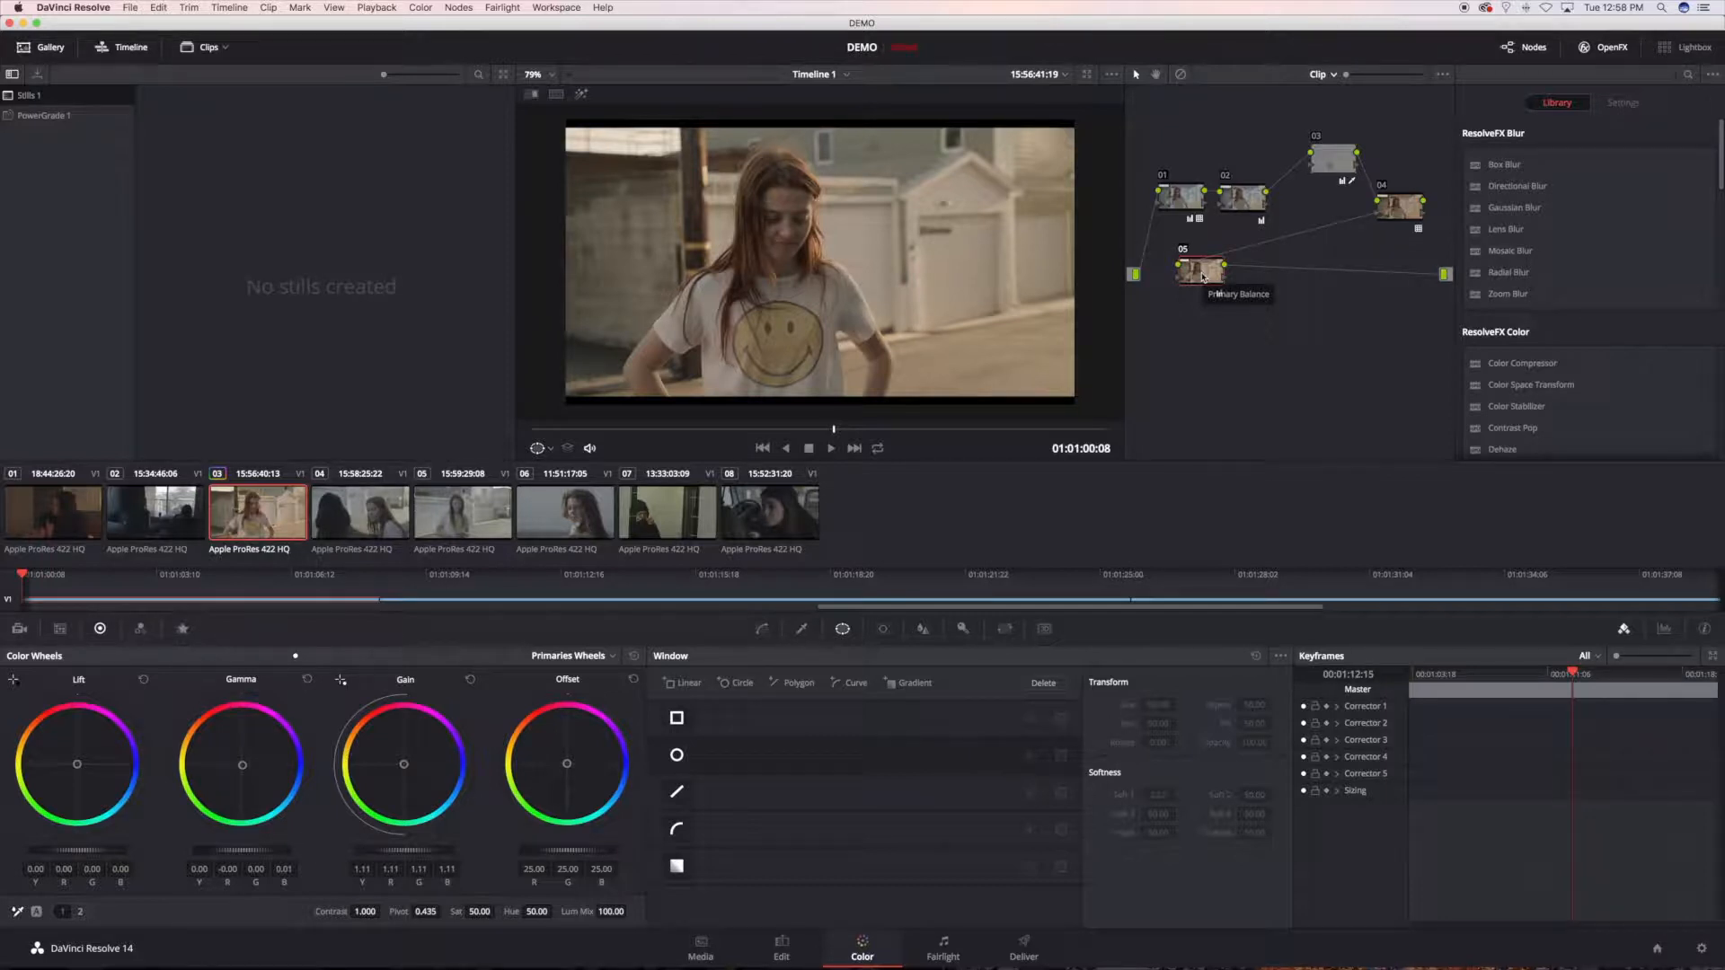
Step: Switch to Finder and go to the root folder / of Macintosh SSD, with its Library folder collapsed
key(super+Tab)
key(super+Tab)
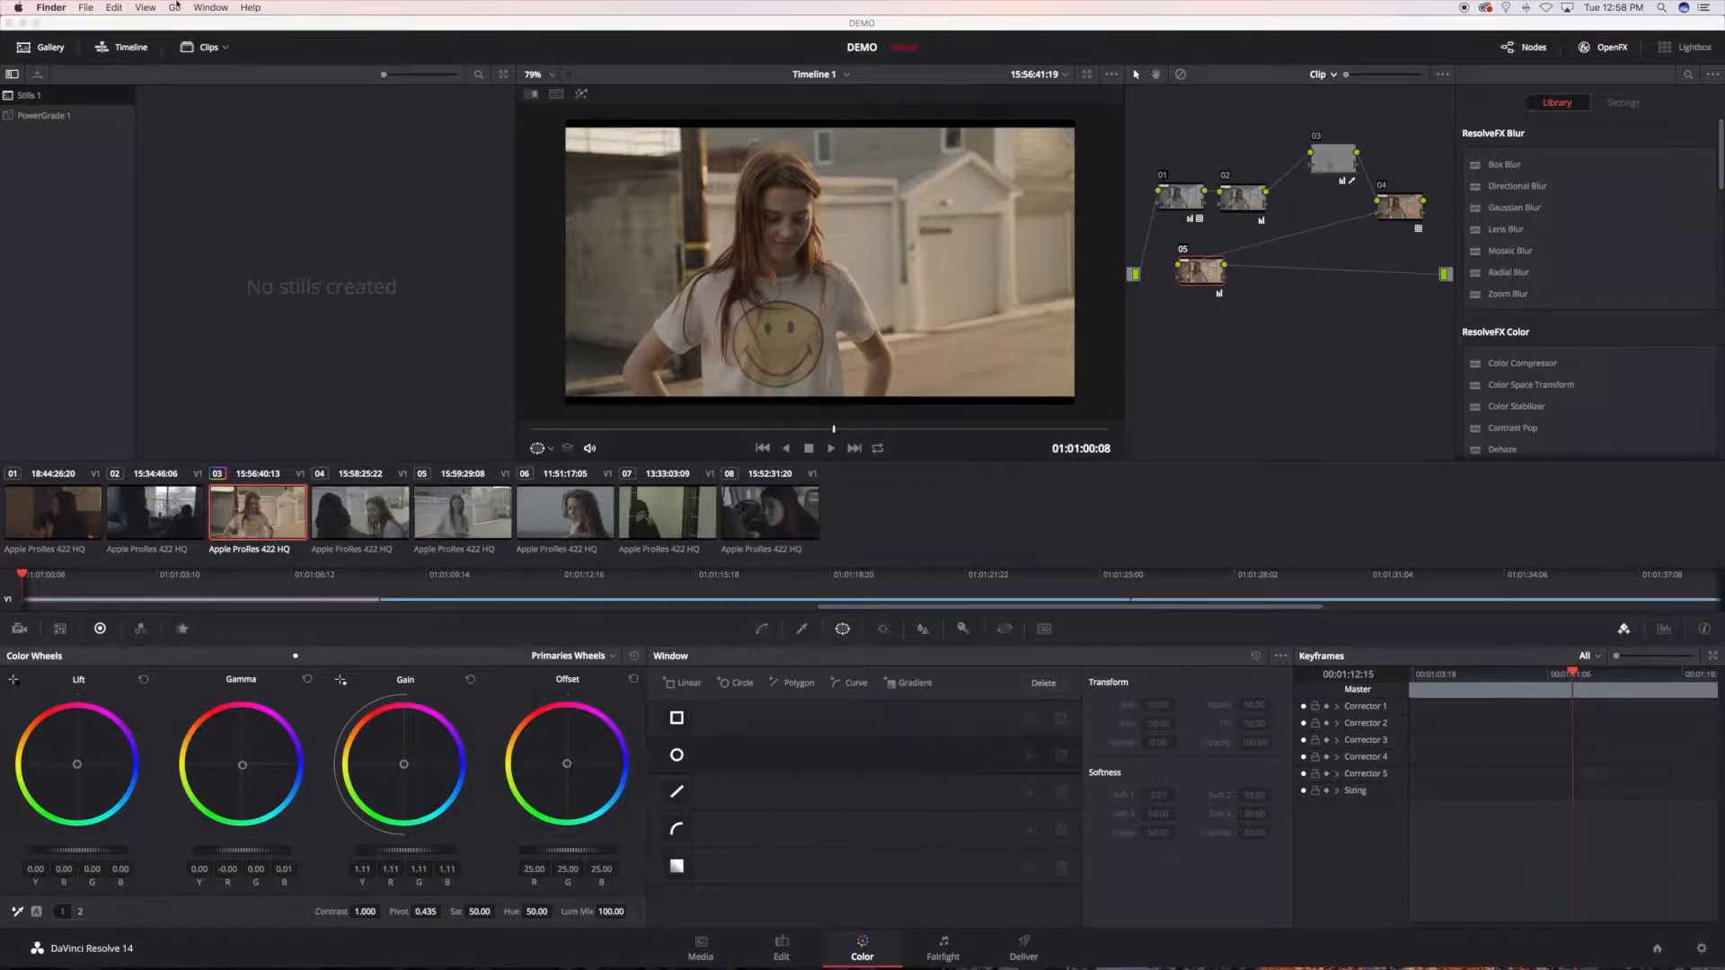
click(175, 7)
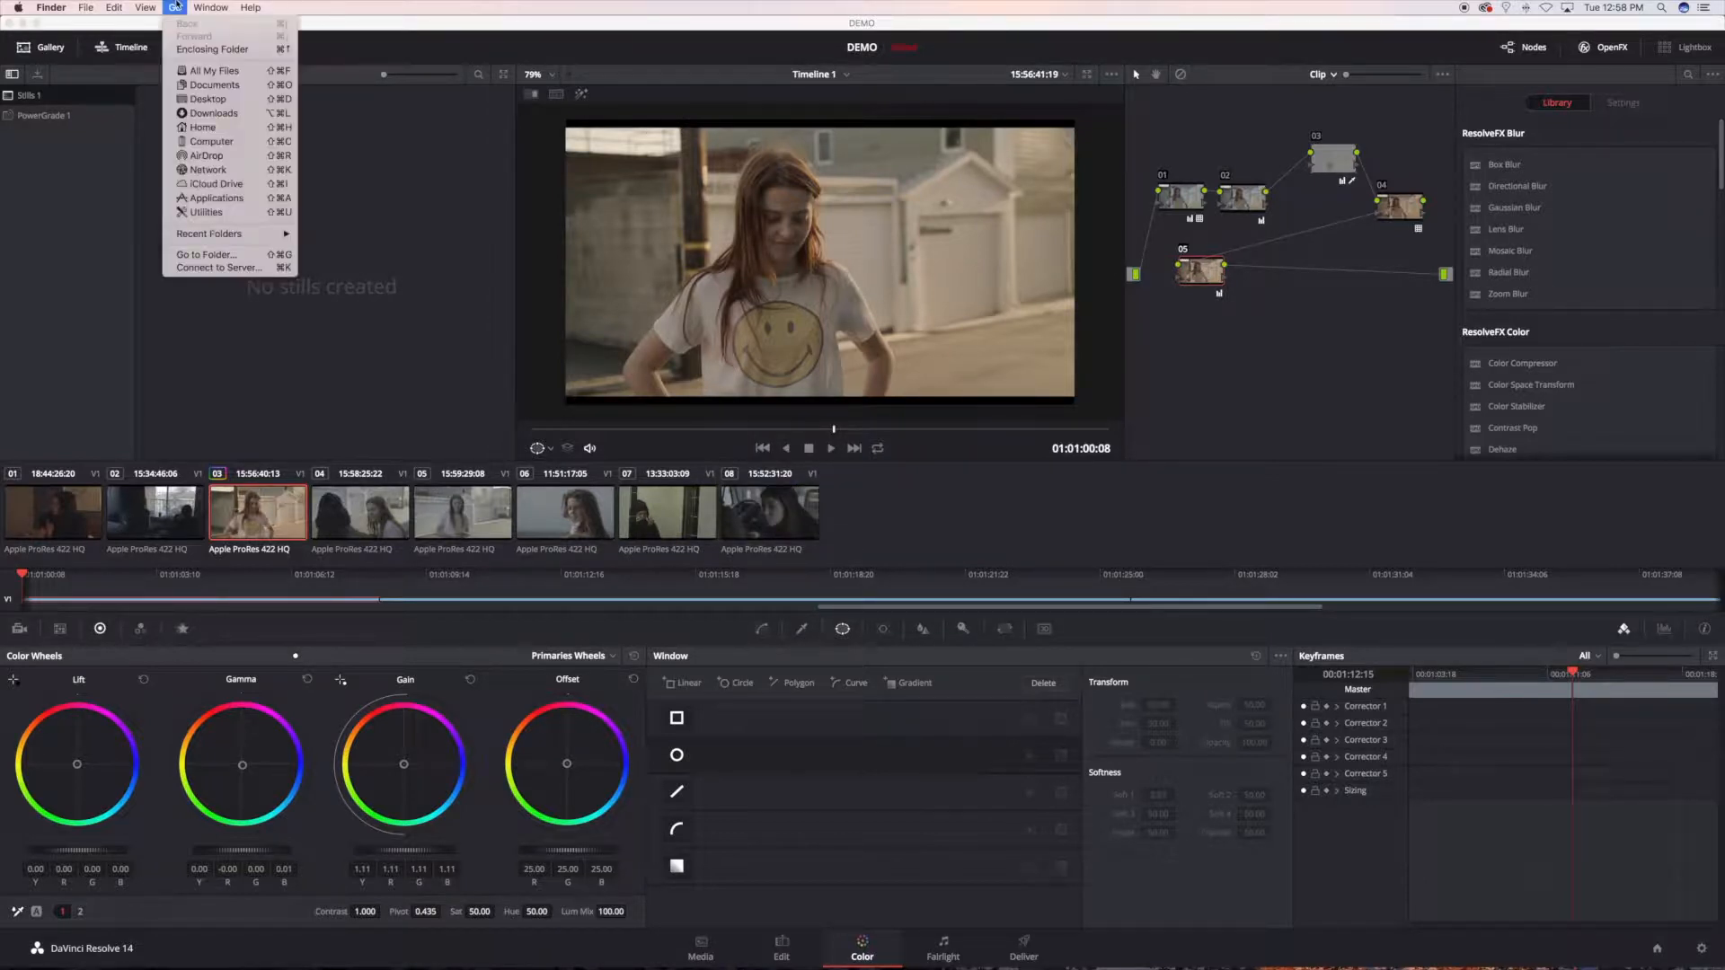
click(214, 255)
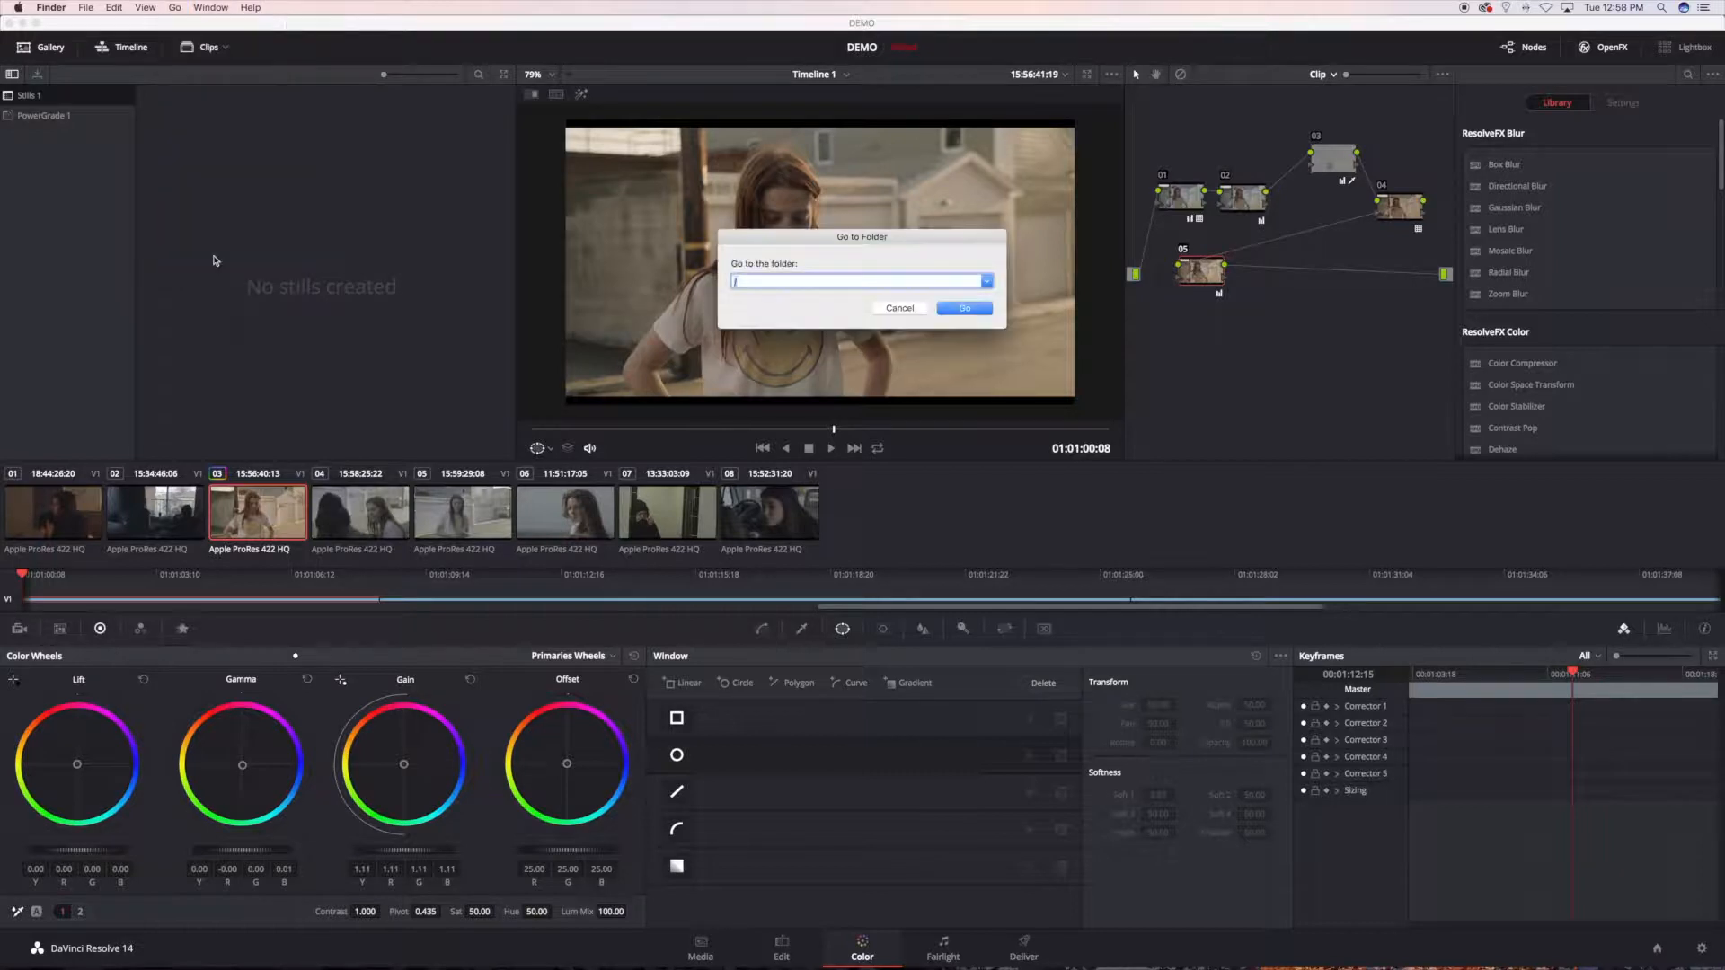
key(Return)
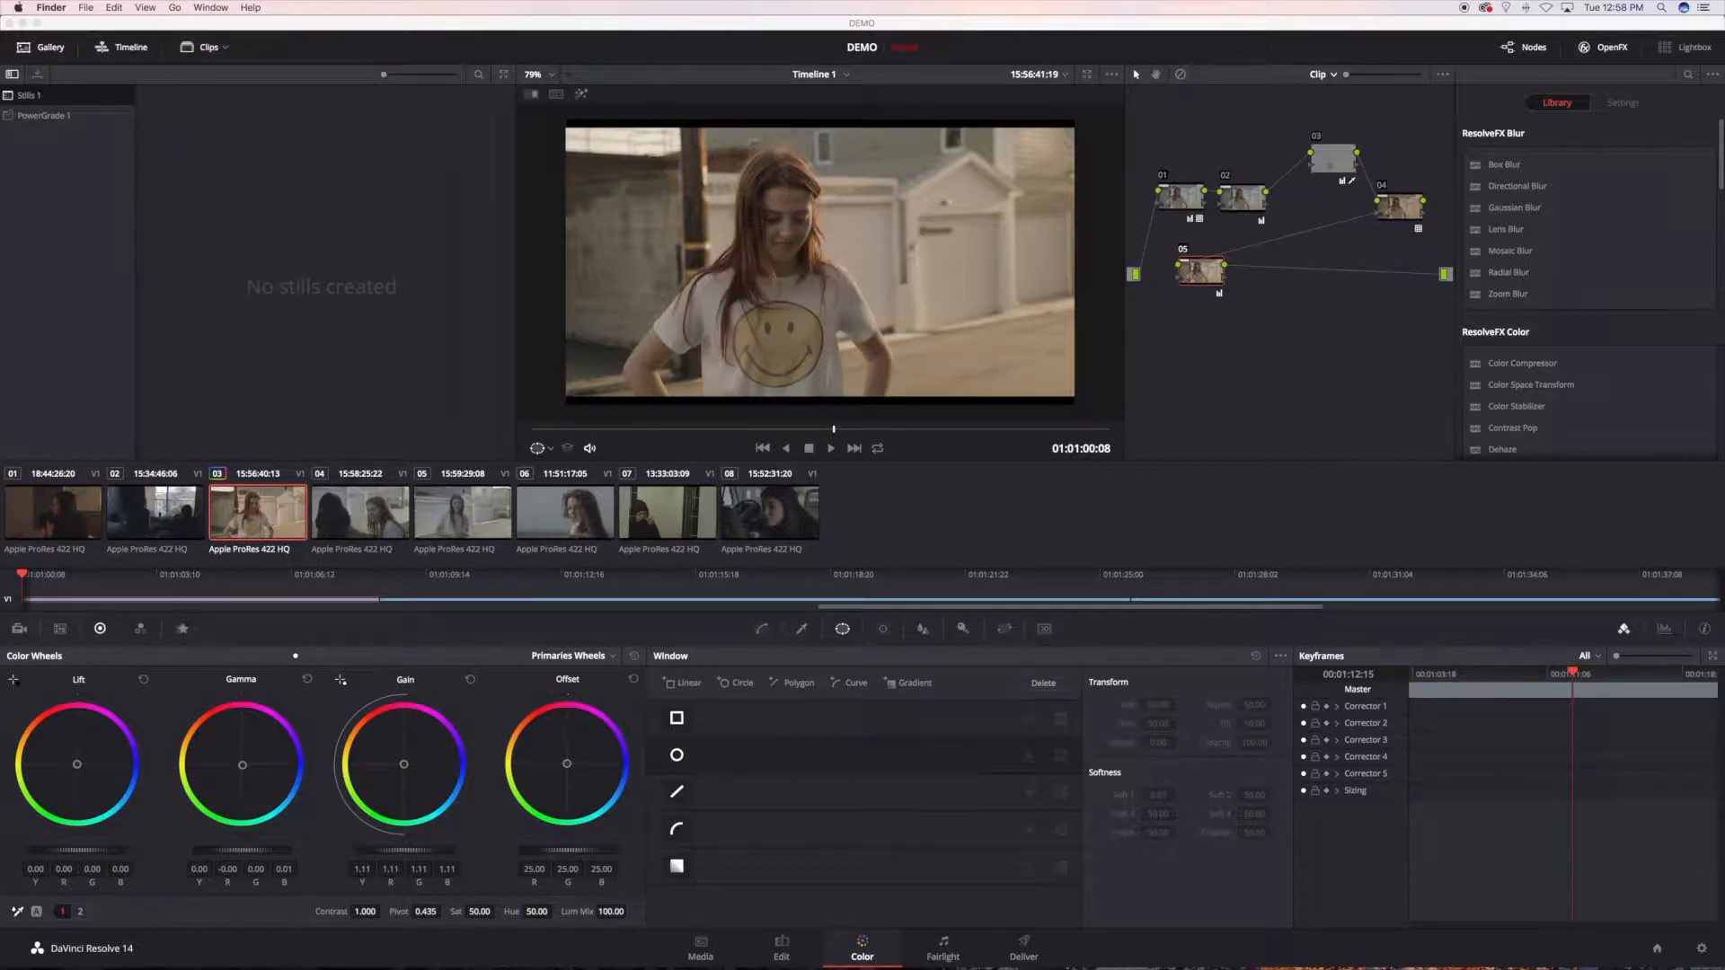
scroll(817, 283, down, 3)
scroll(878, 339, up, 2)
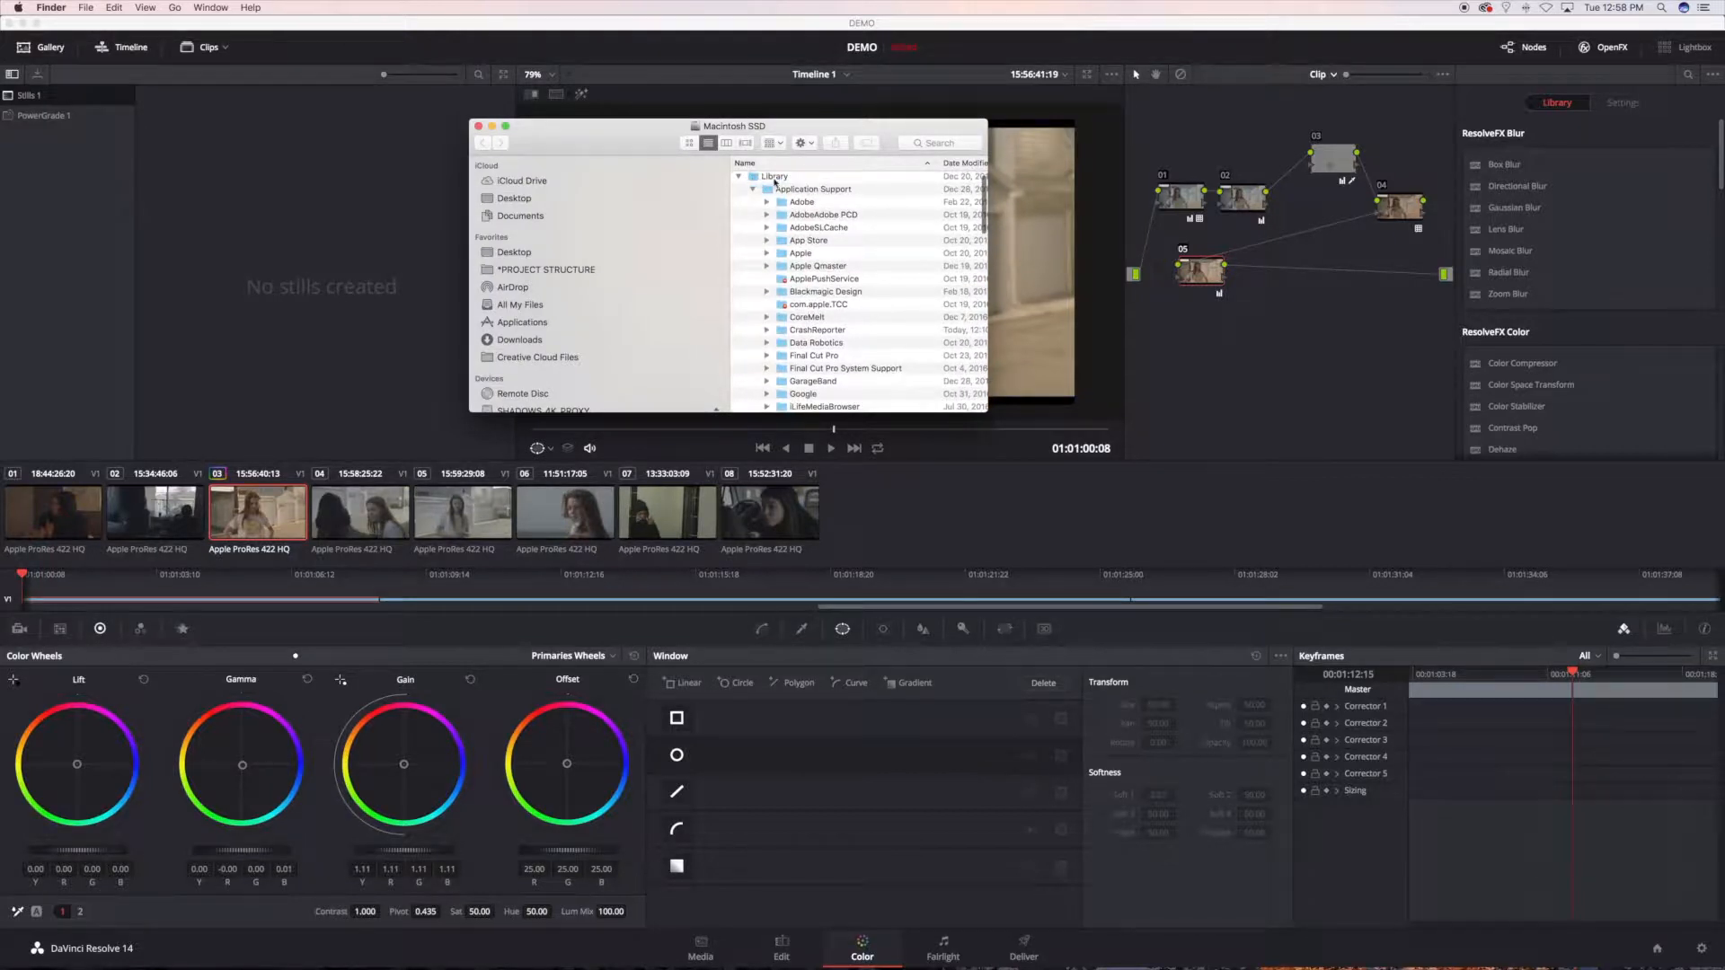
click(739, 176)
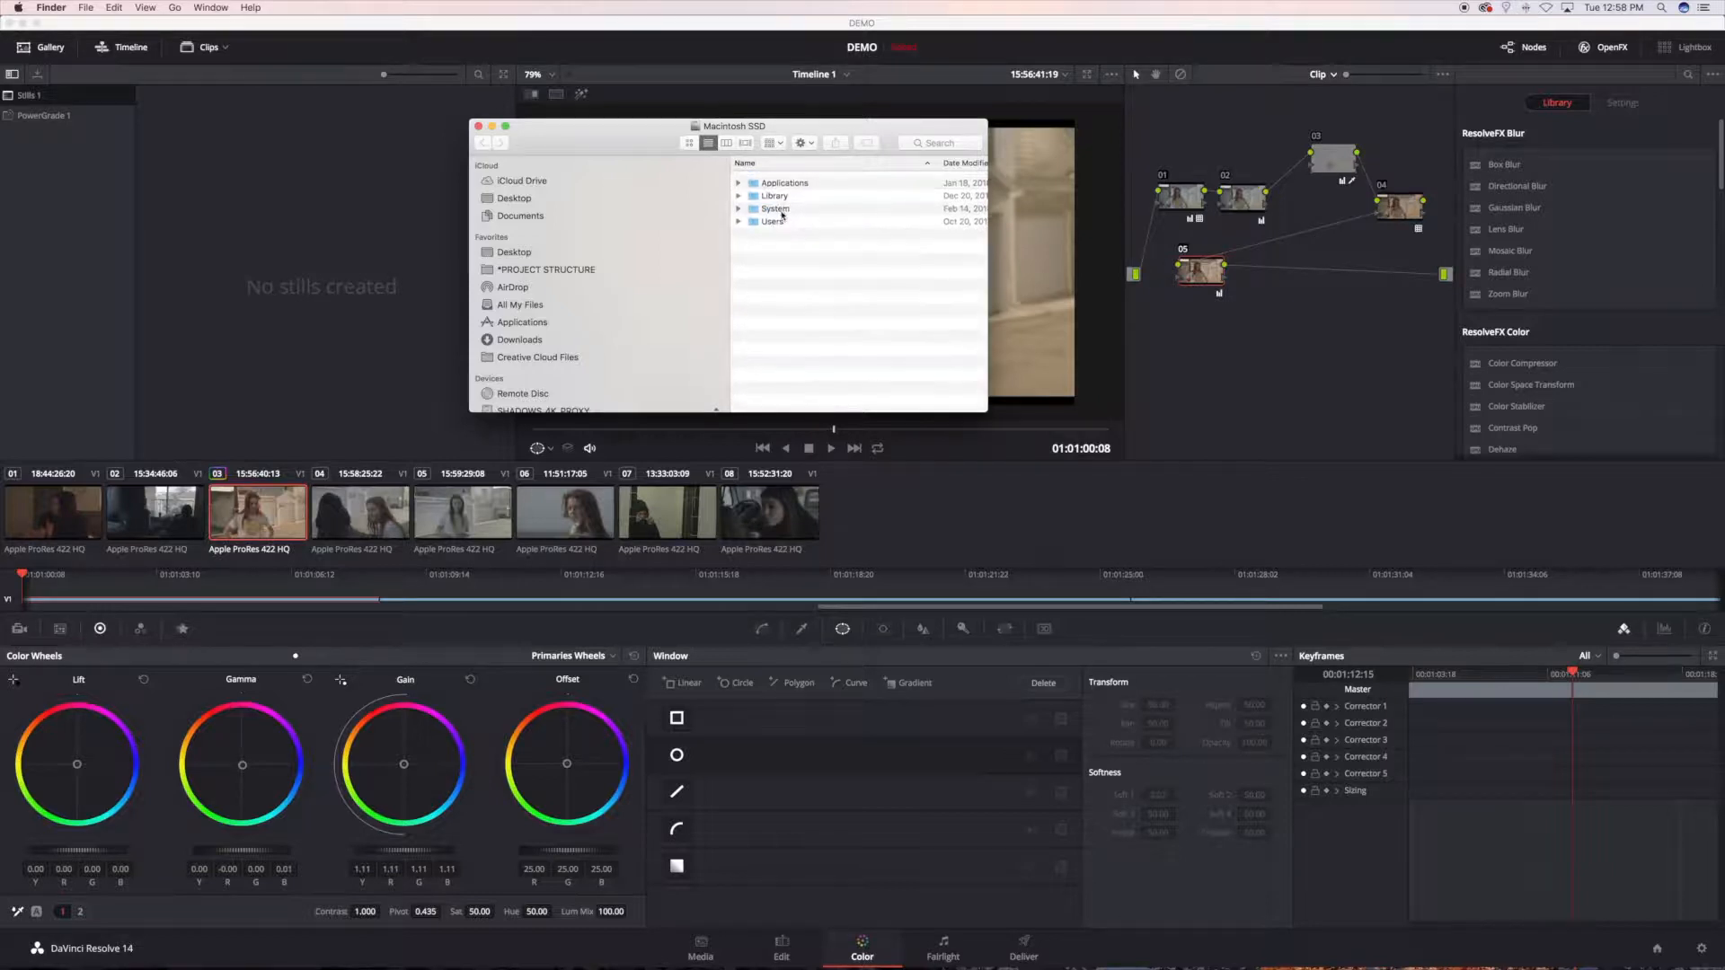
click(176, 8)
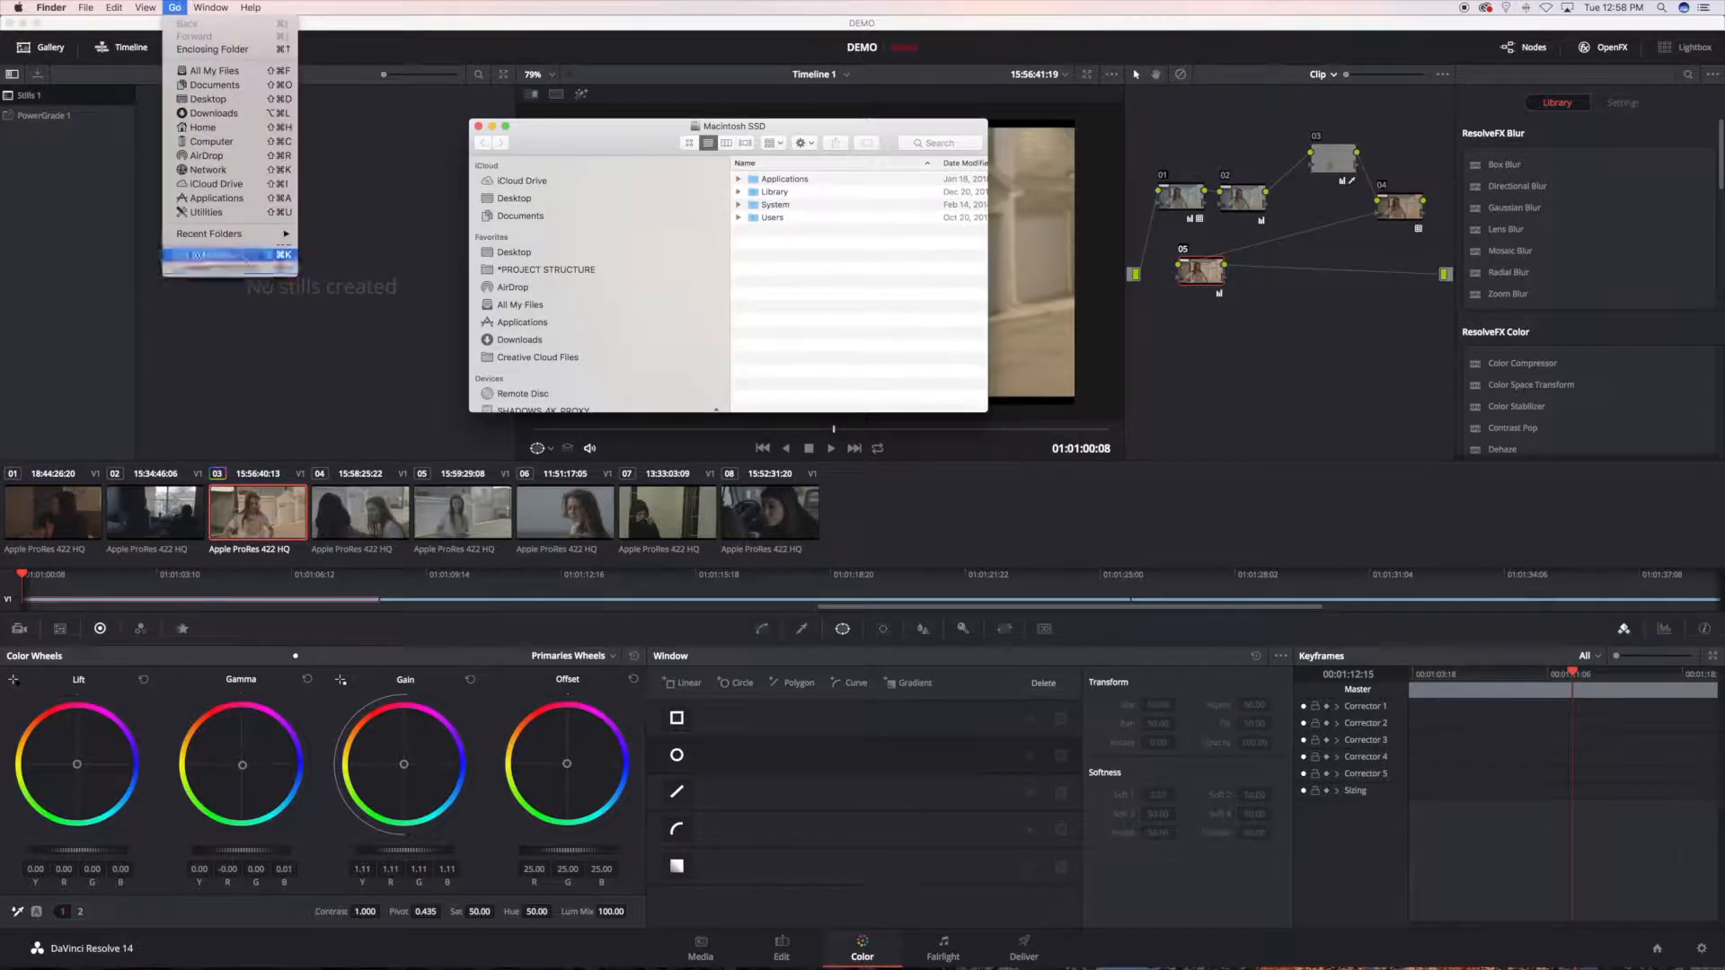
click(244, 256)
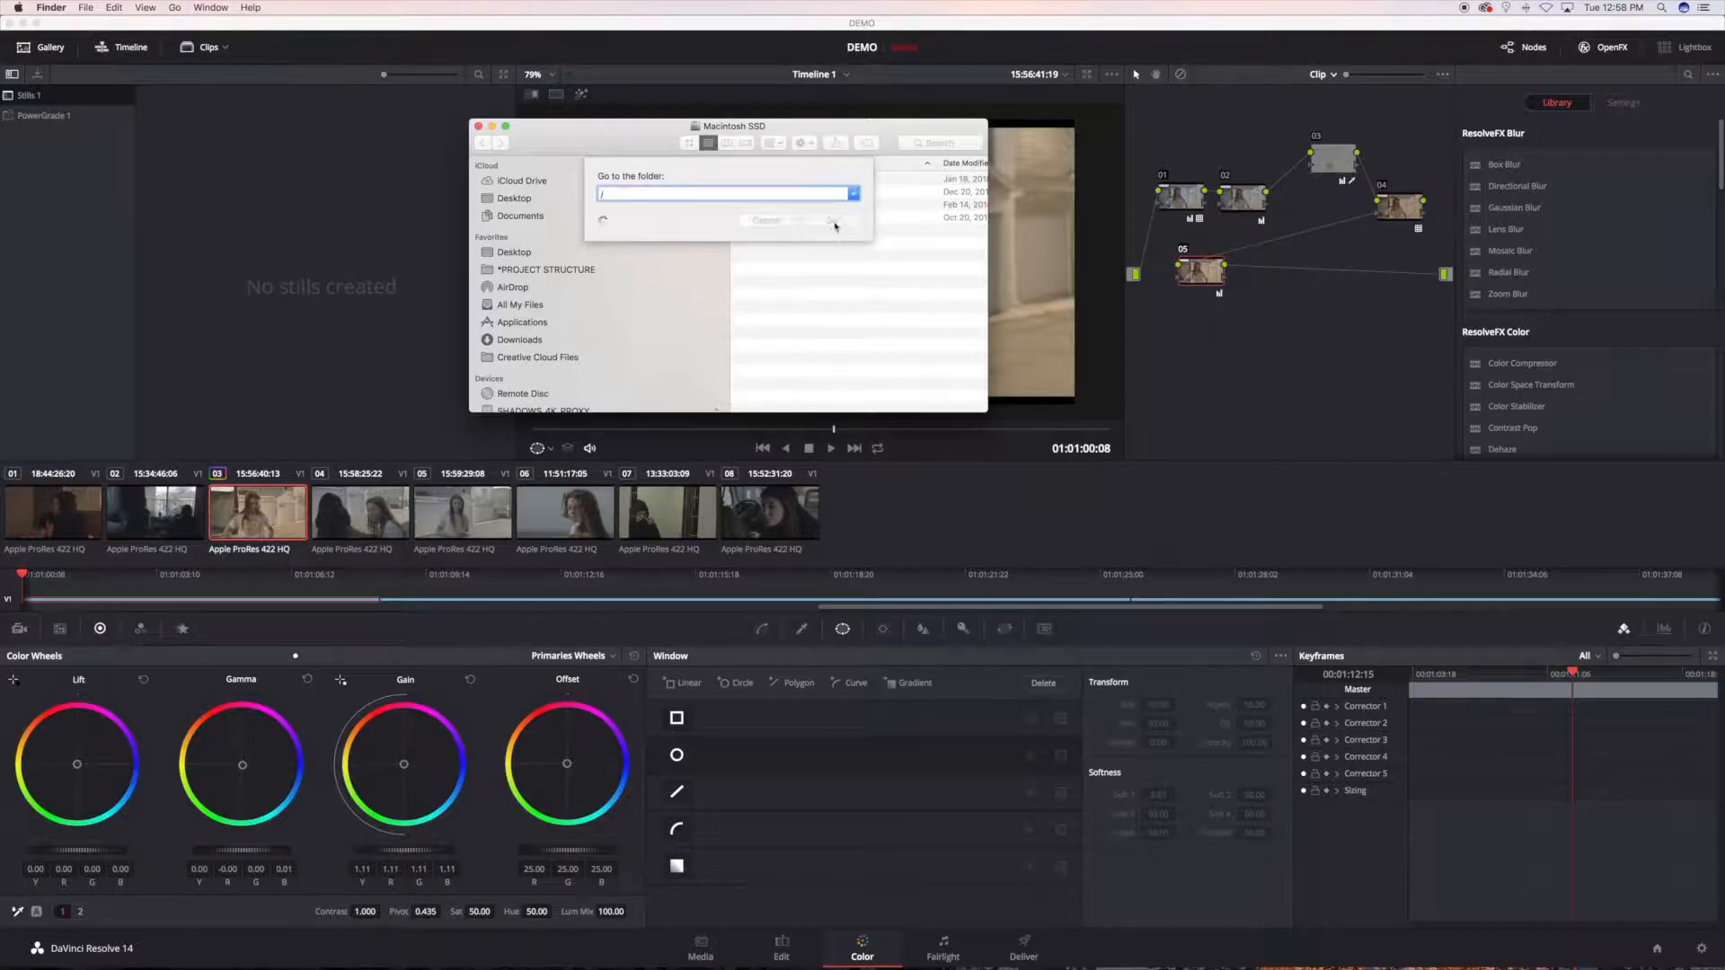
key(Return)
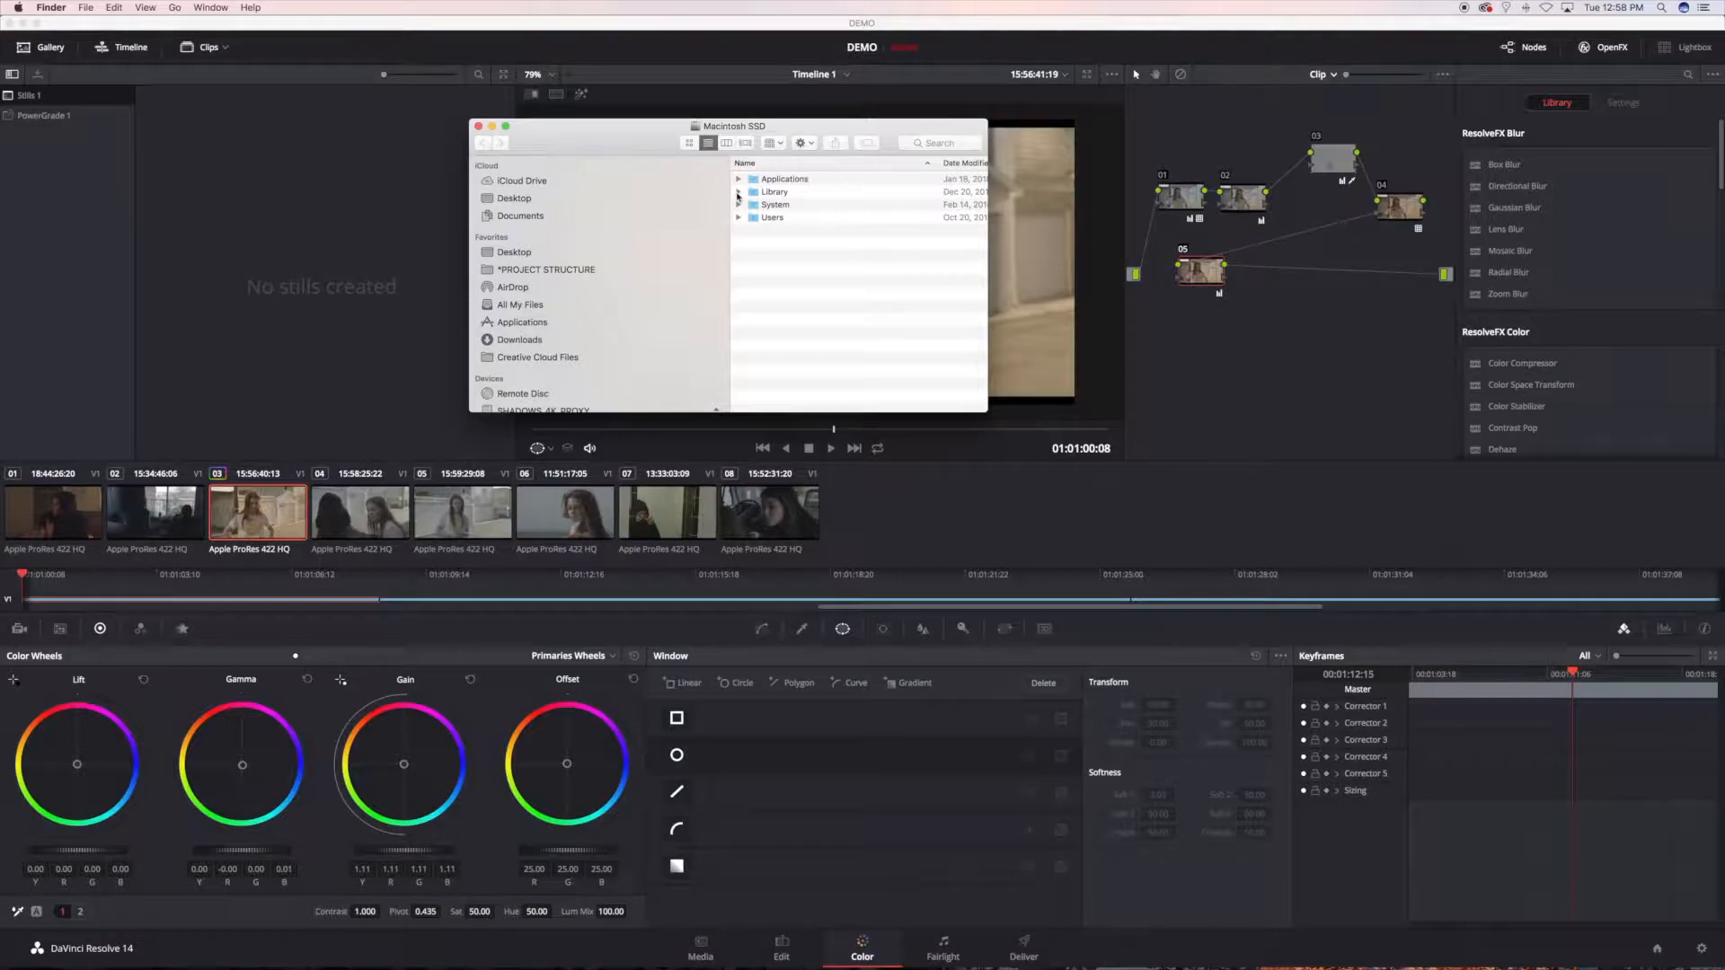
Step: Open the LUT folder inside Library > Application Support > Blackmagic Design and enlarge the window to show its contents
click(737, 192)
click(752, 205)
click(752, 205)
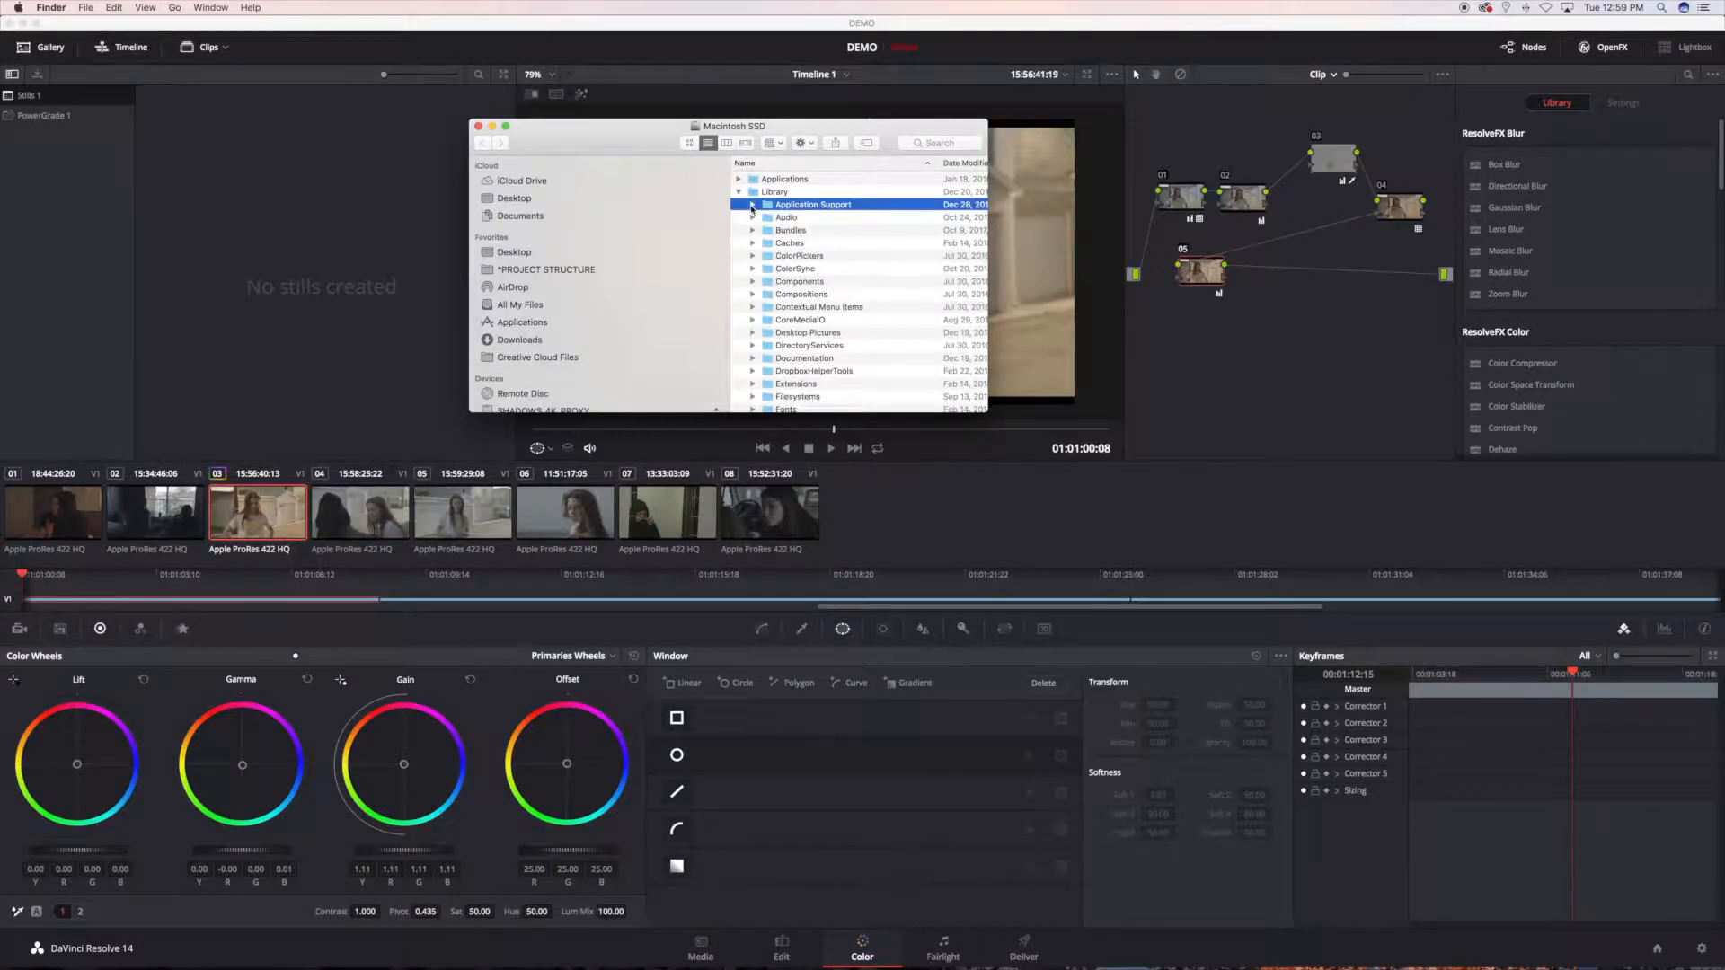
click(752, 205)
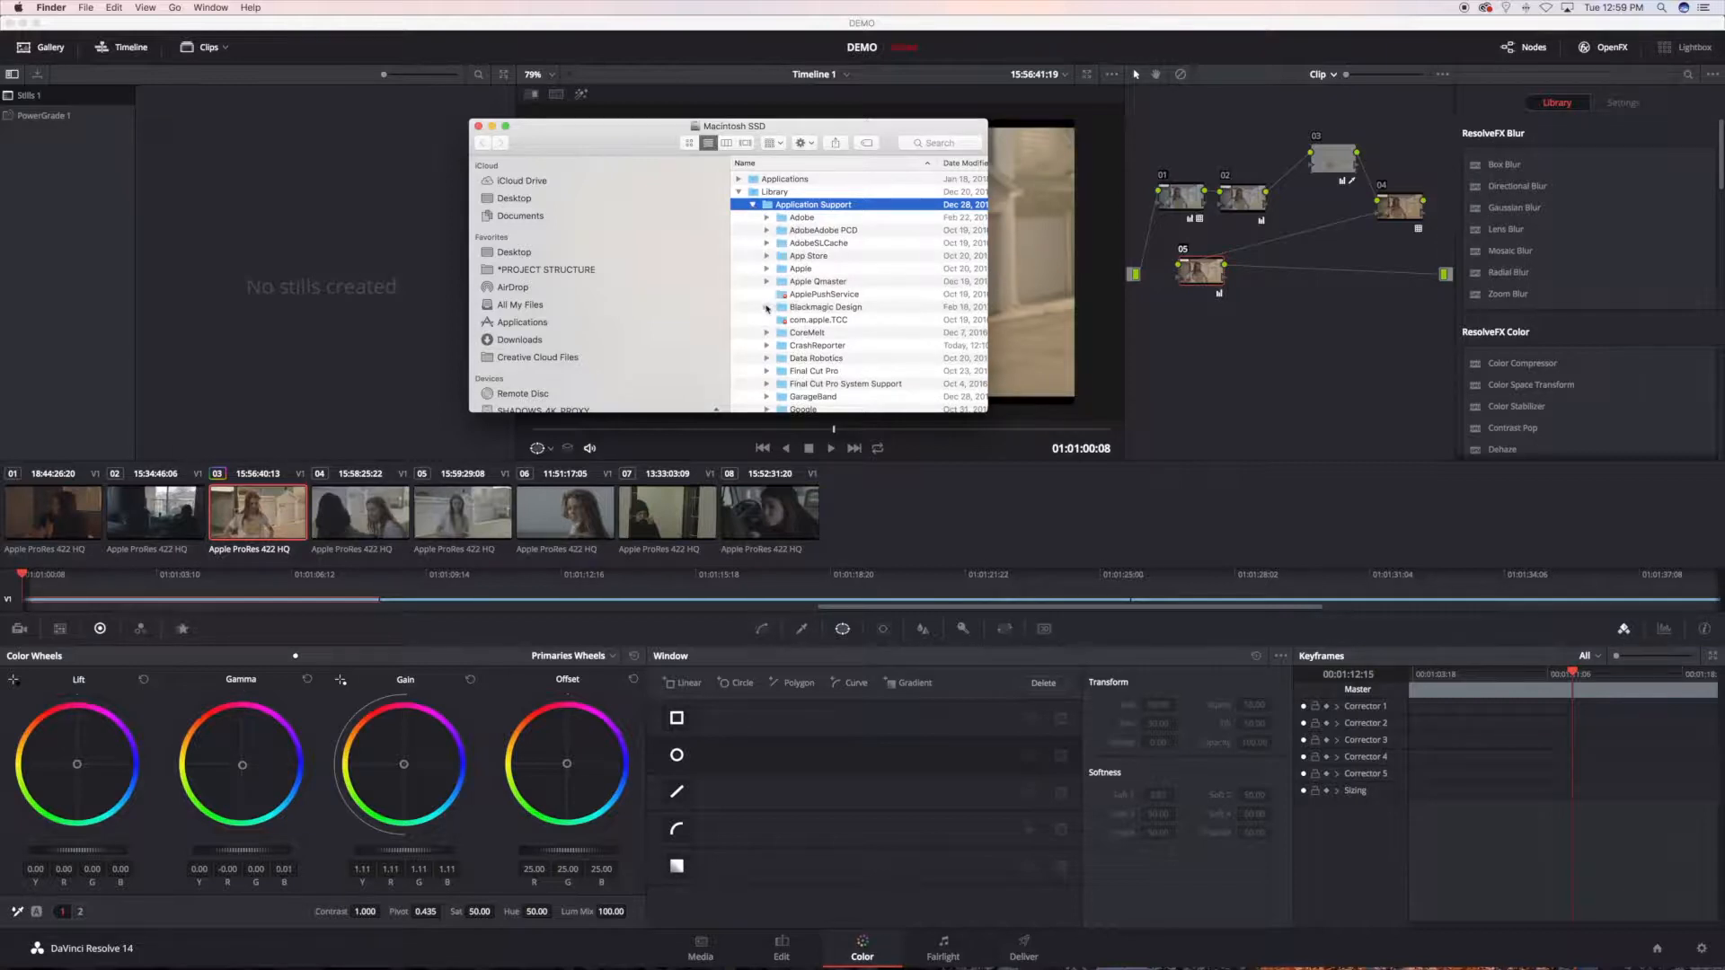
click(780, 310)
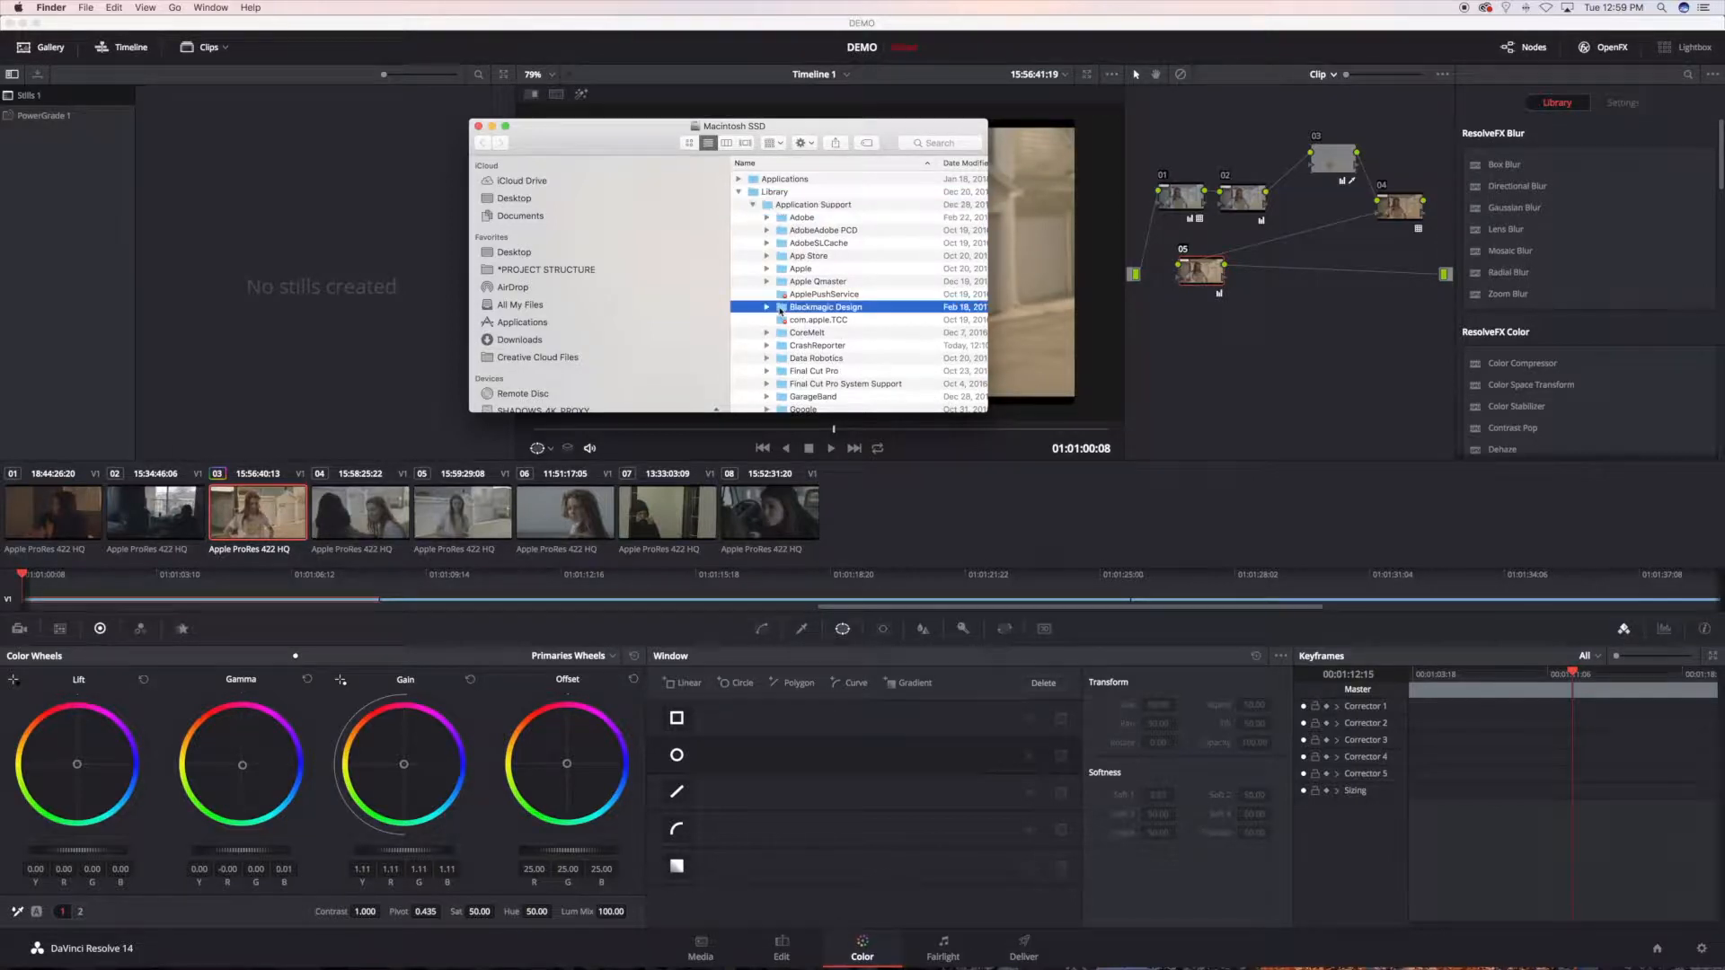
double_click(780, 308)
double_click(790, 217)
double_click(764, 360)
drag(995, 424, 1321, 604)
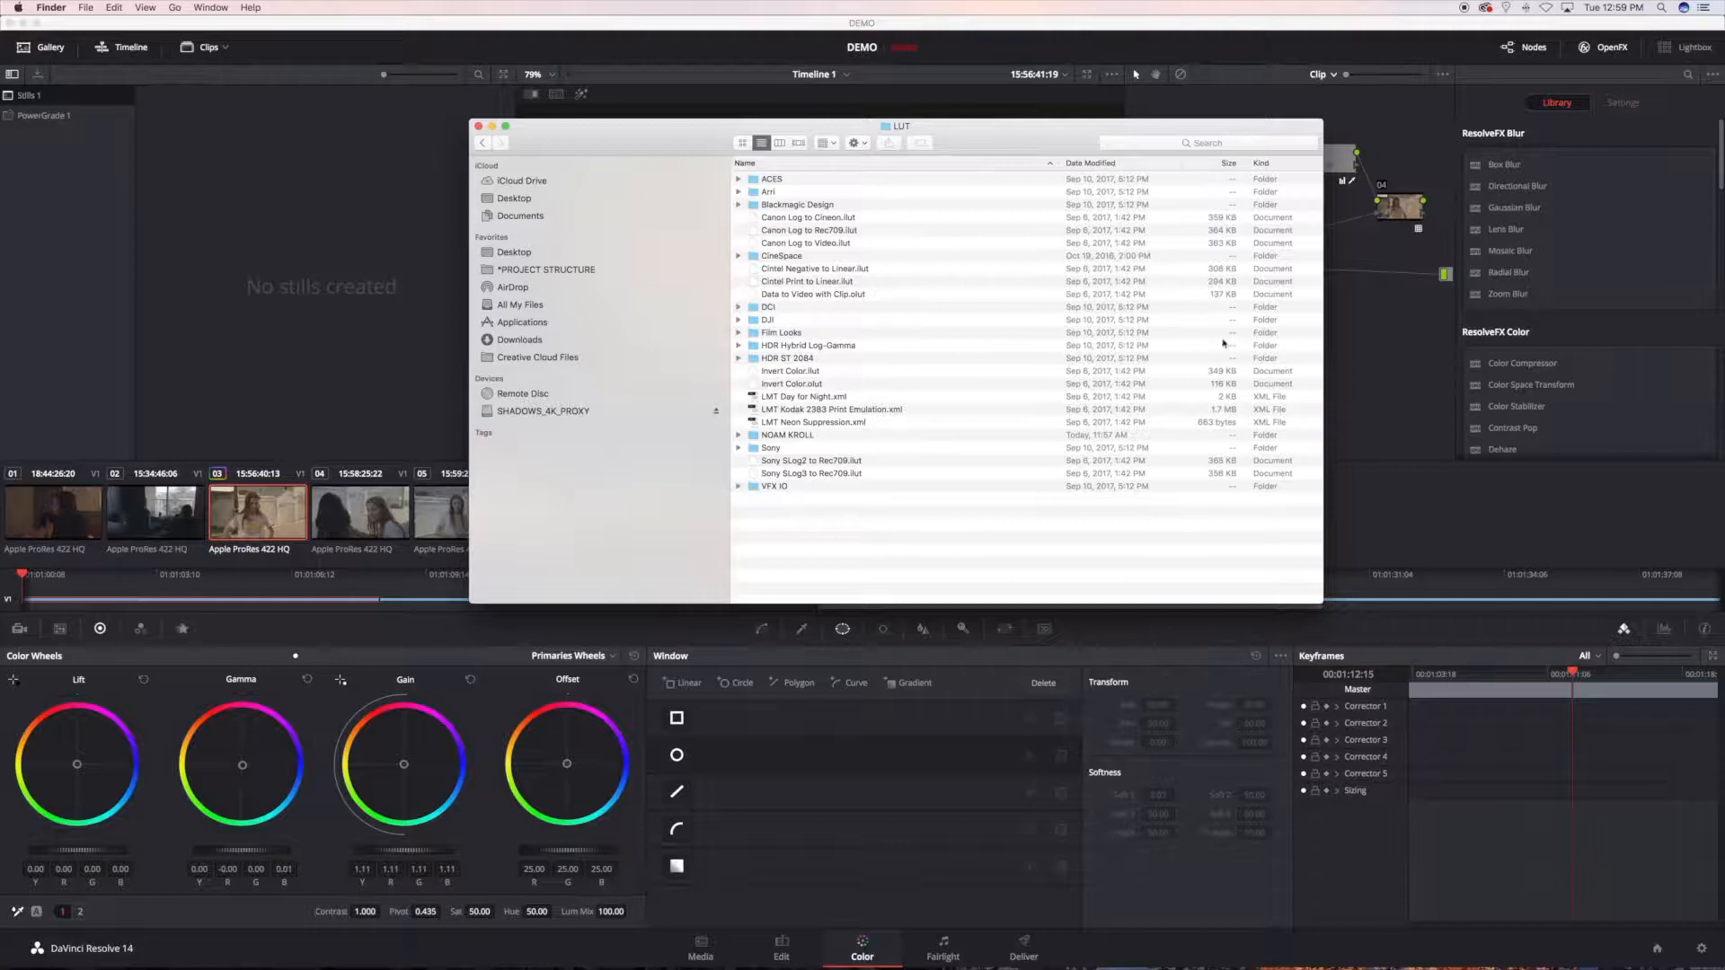
Step: Return to DaVinci Resolve and browse the NOAM KROLL 3D LUT categories for node 05, including CLASSIC, without applying one
click(1402, 257)
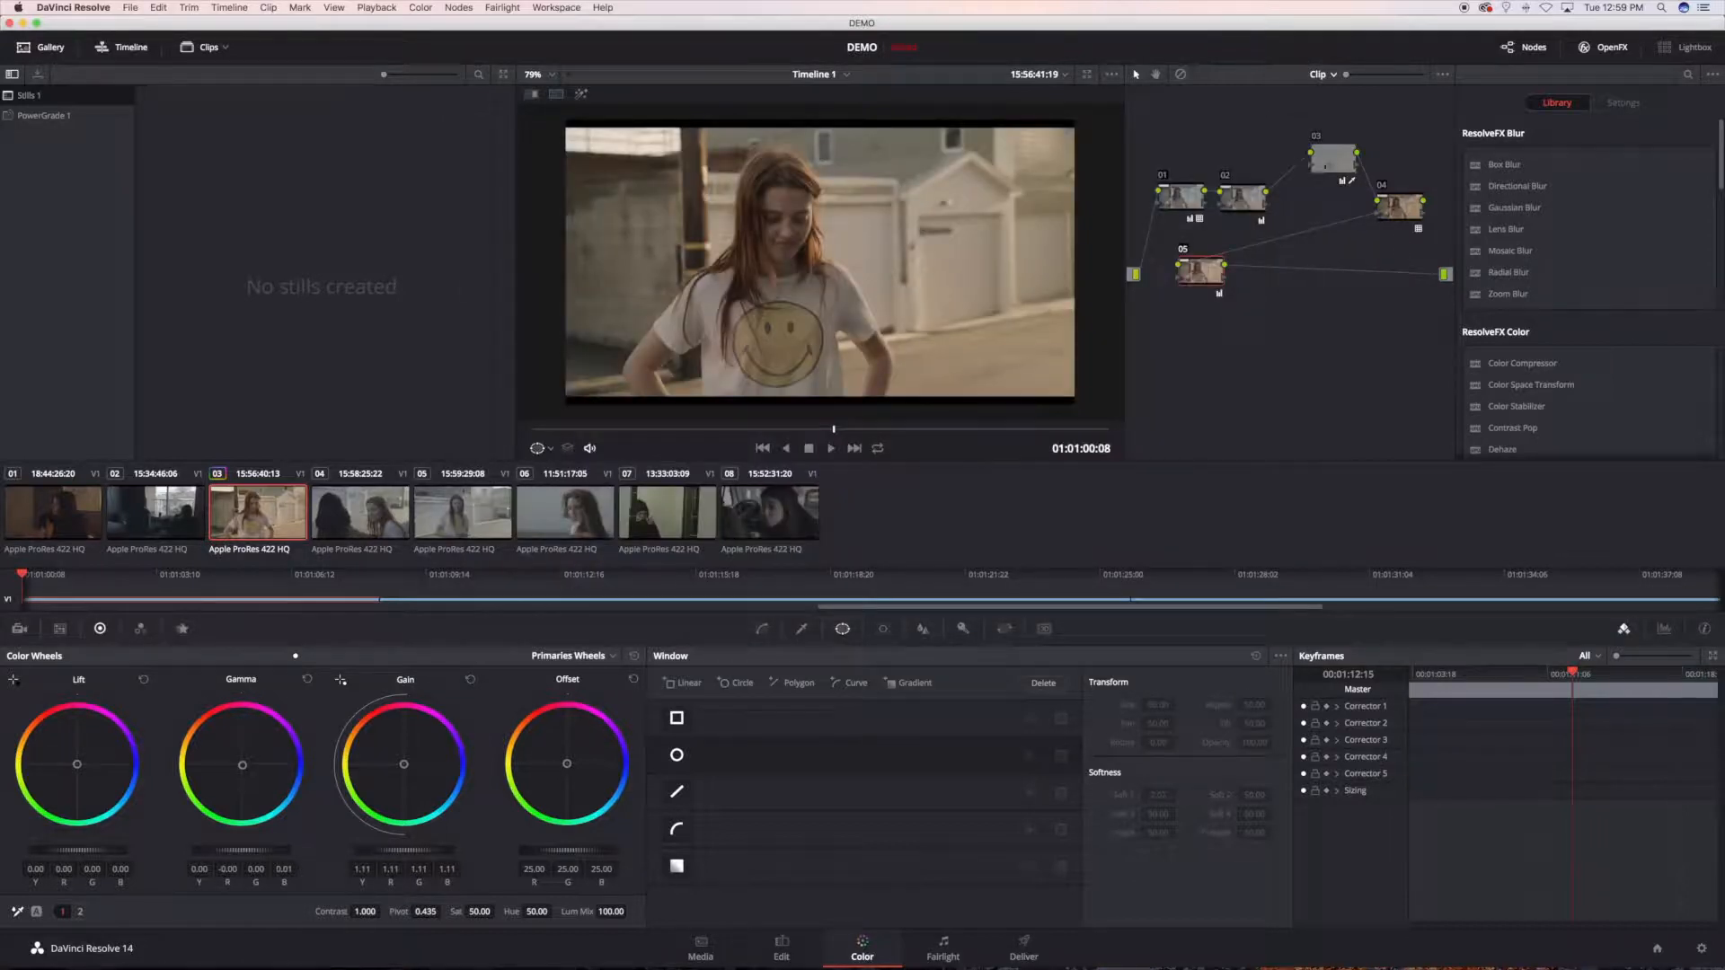
right_click(1195, 273)
mouse_move(1253, 422)
mouse_move(1360, 536)
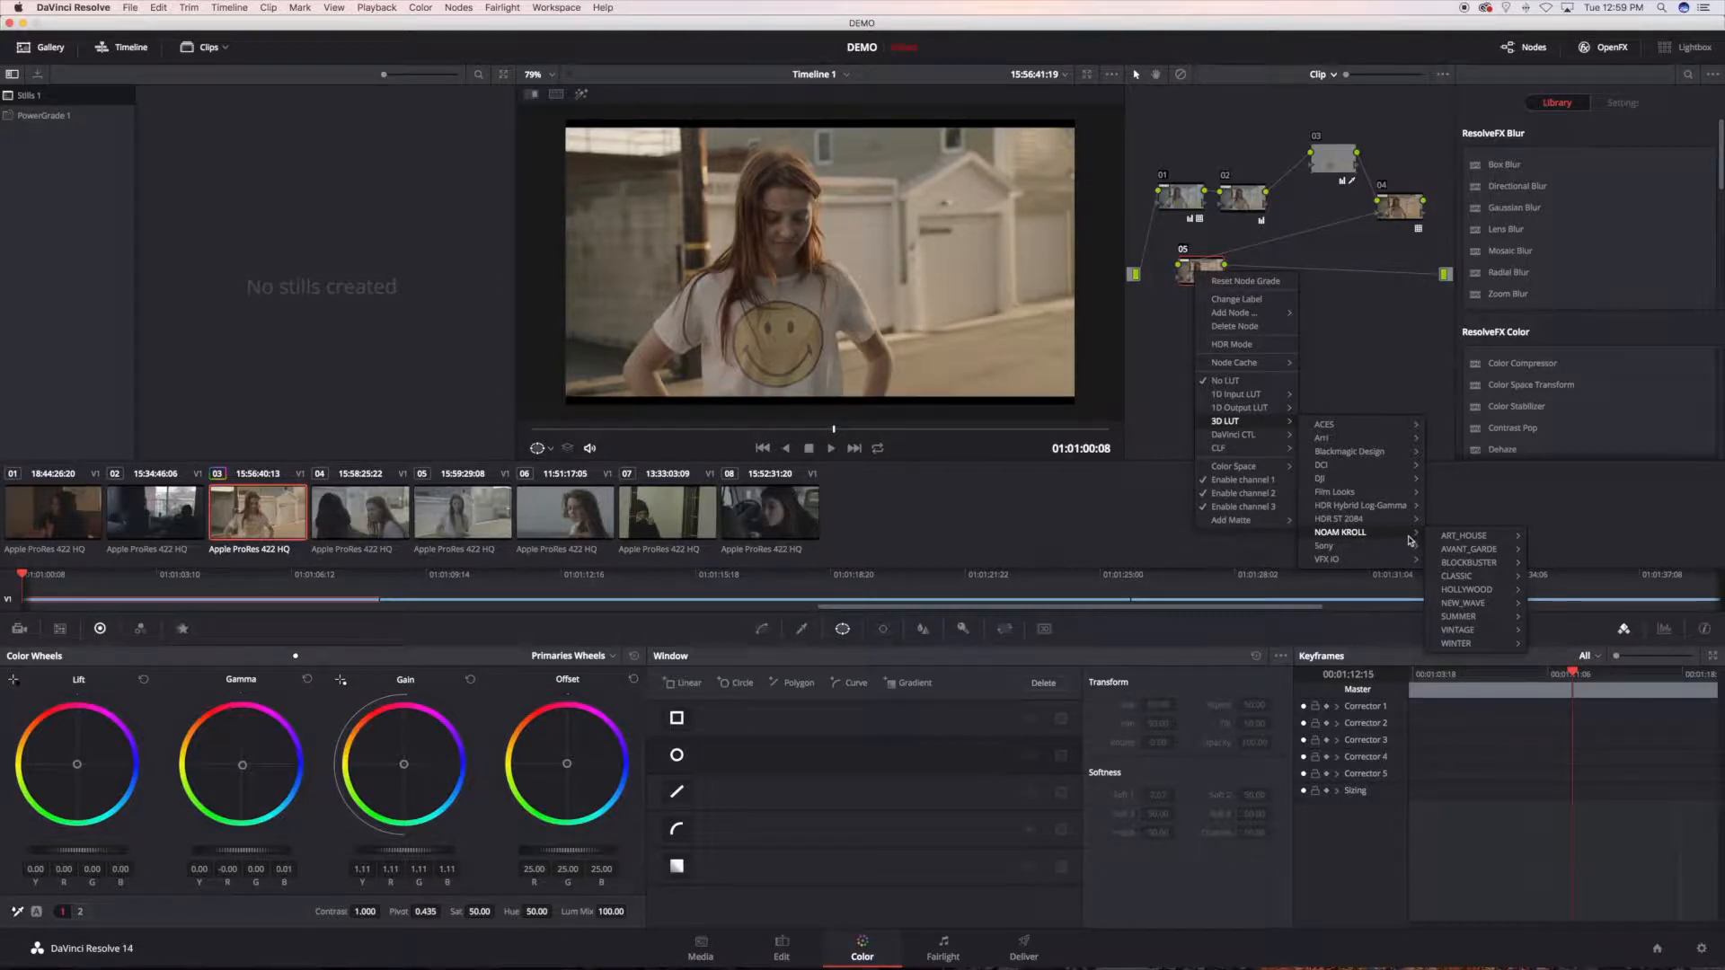
mouse_move(1457, 541)
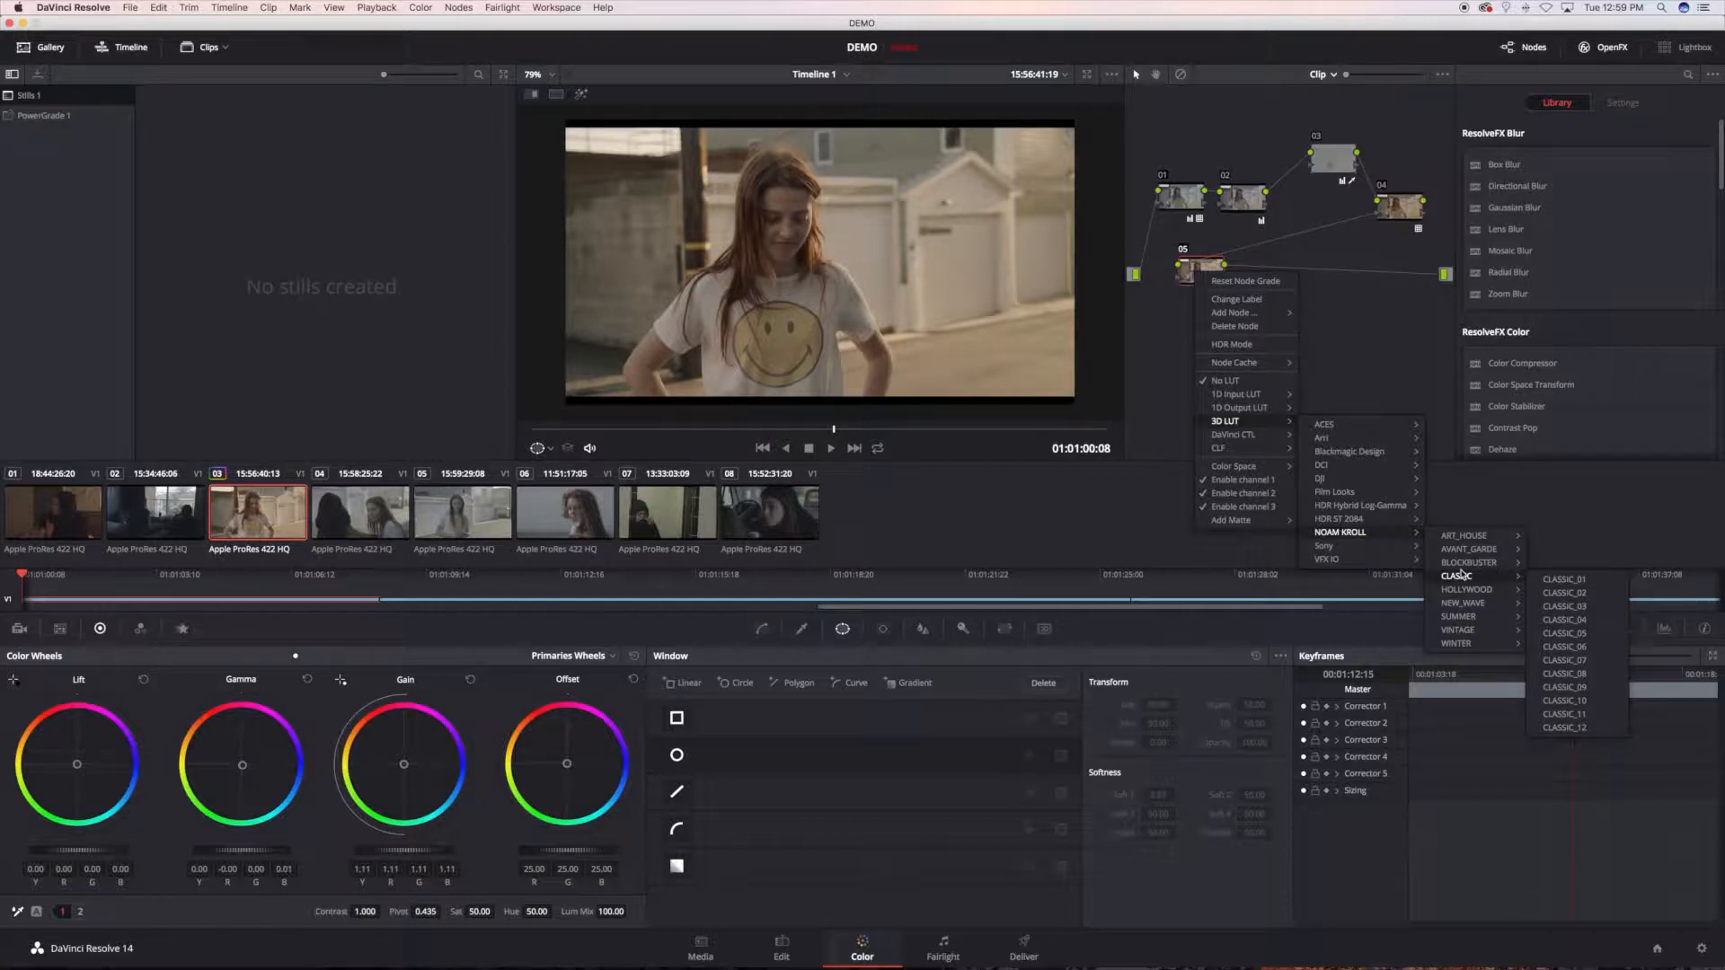
key(super+Tab)
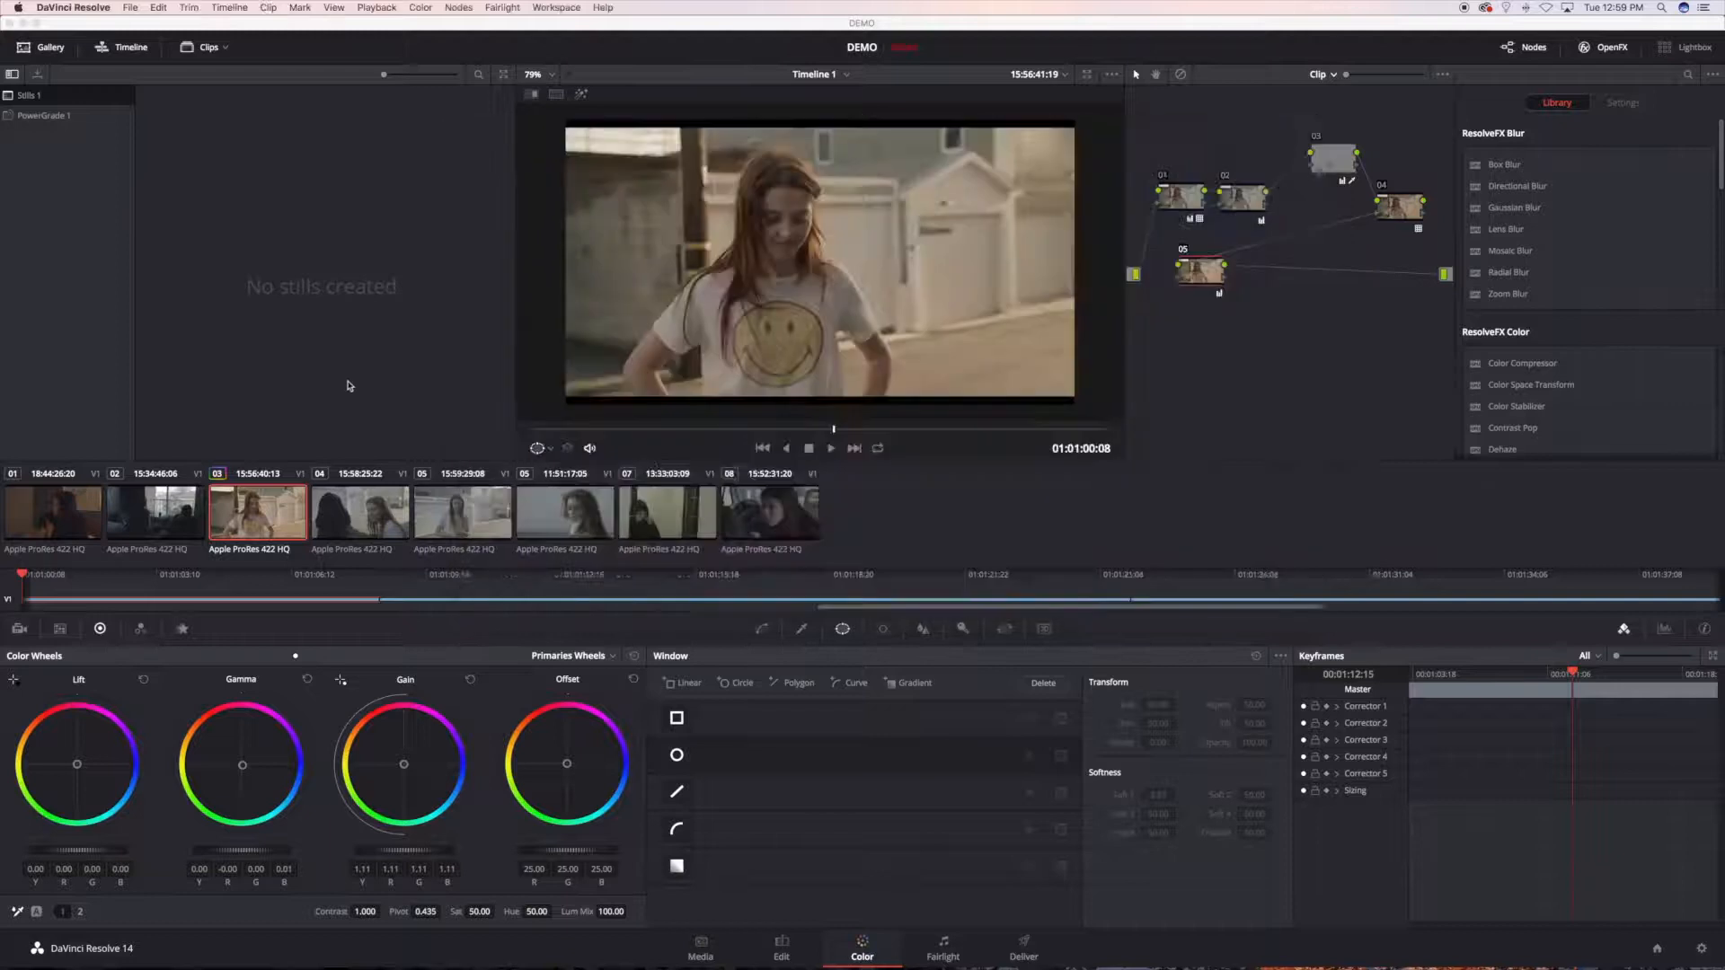
click(349, 383)
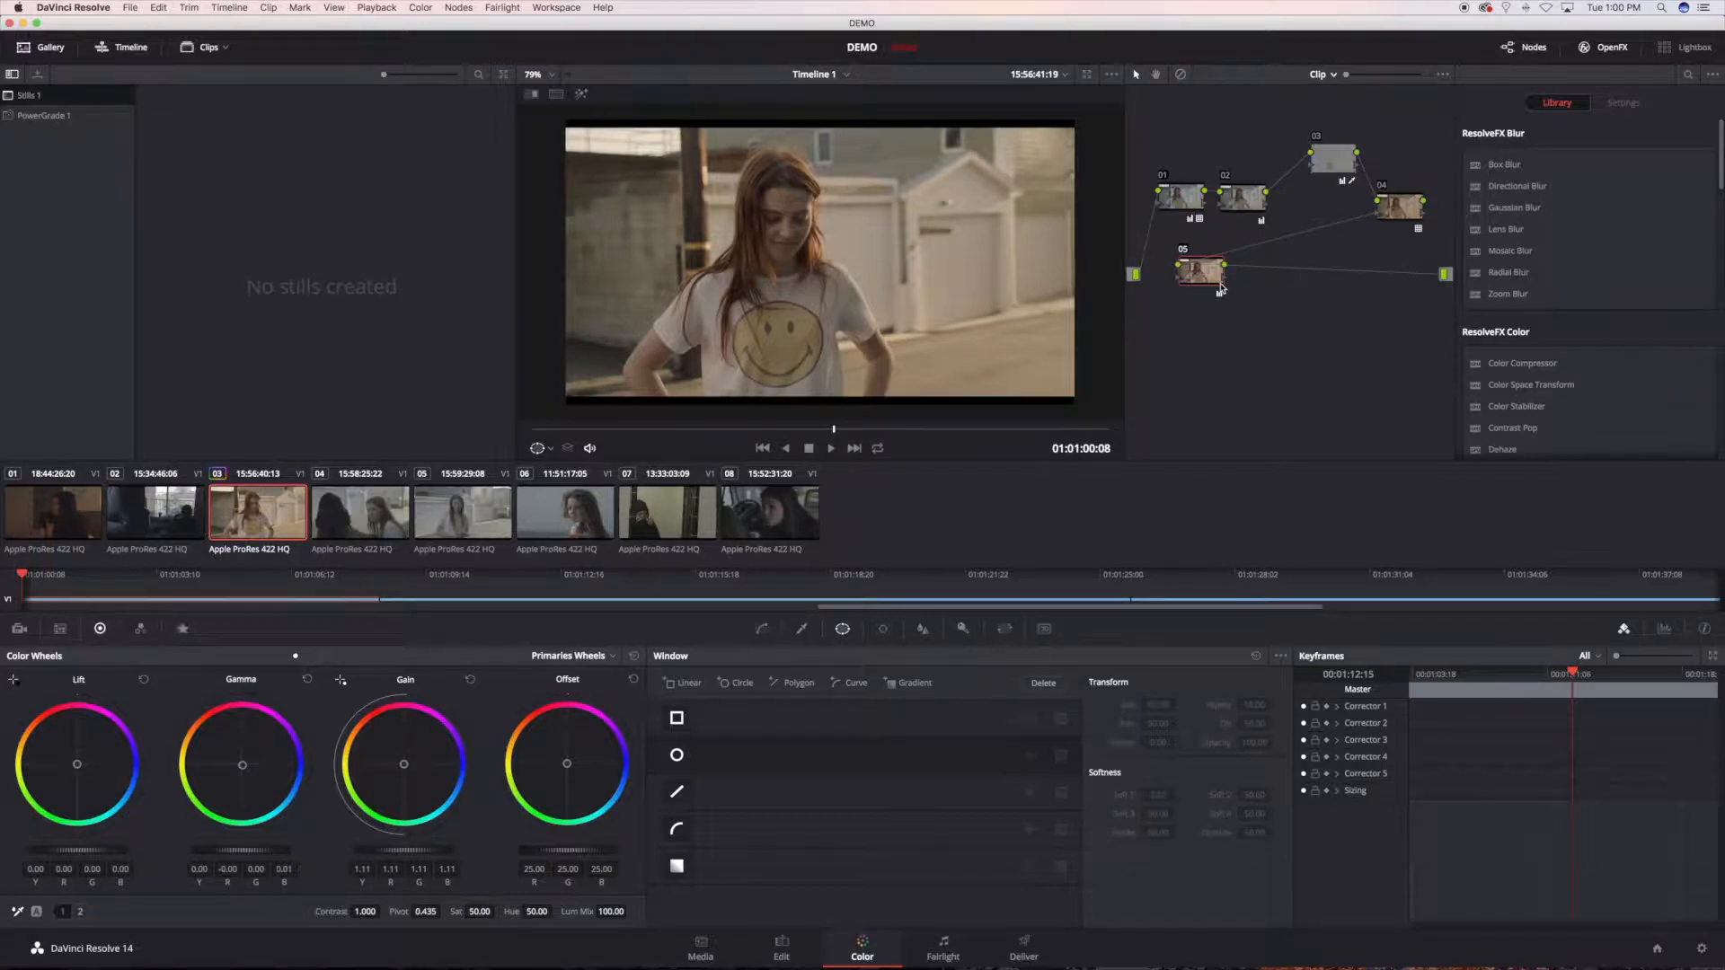
Step: Reset clip 03 to a single ungraded node and select clip 05
key(super+Home)
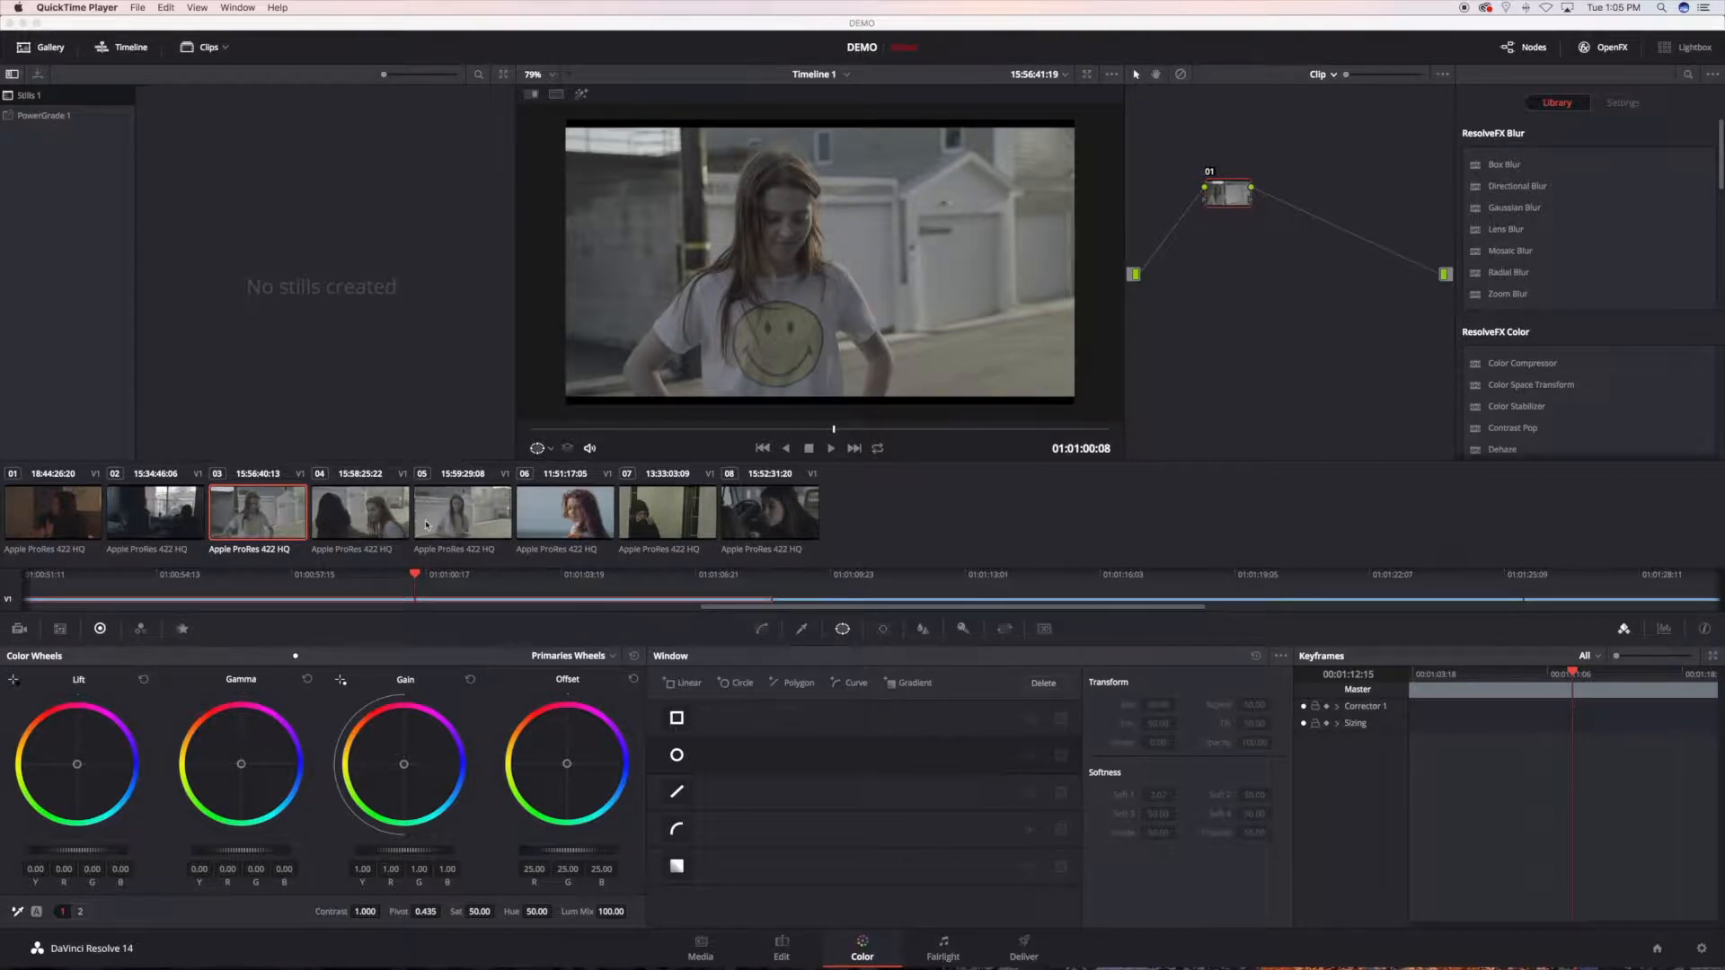
click(429, 524)
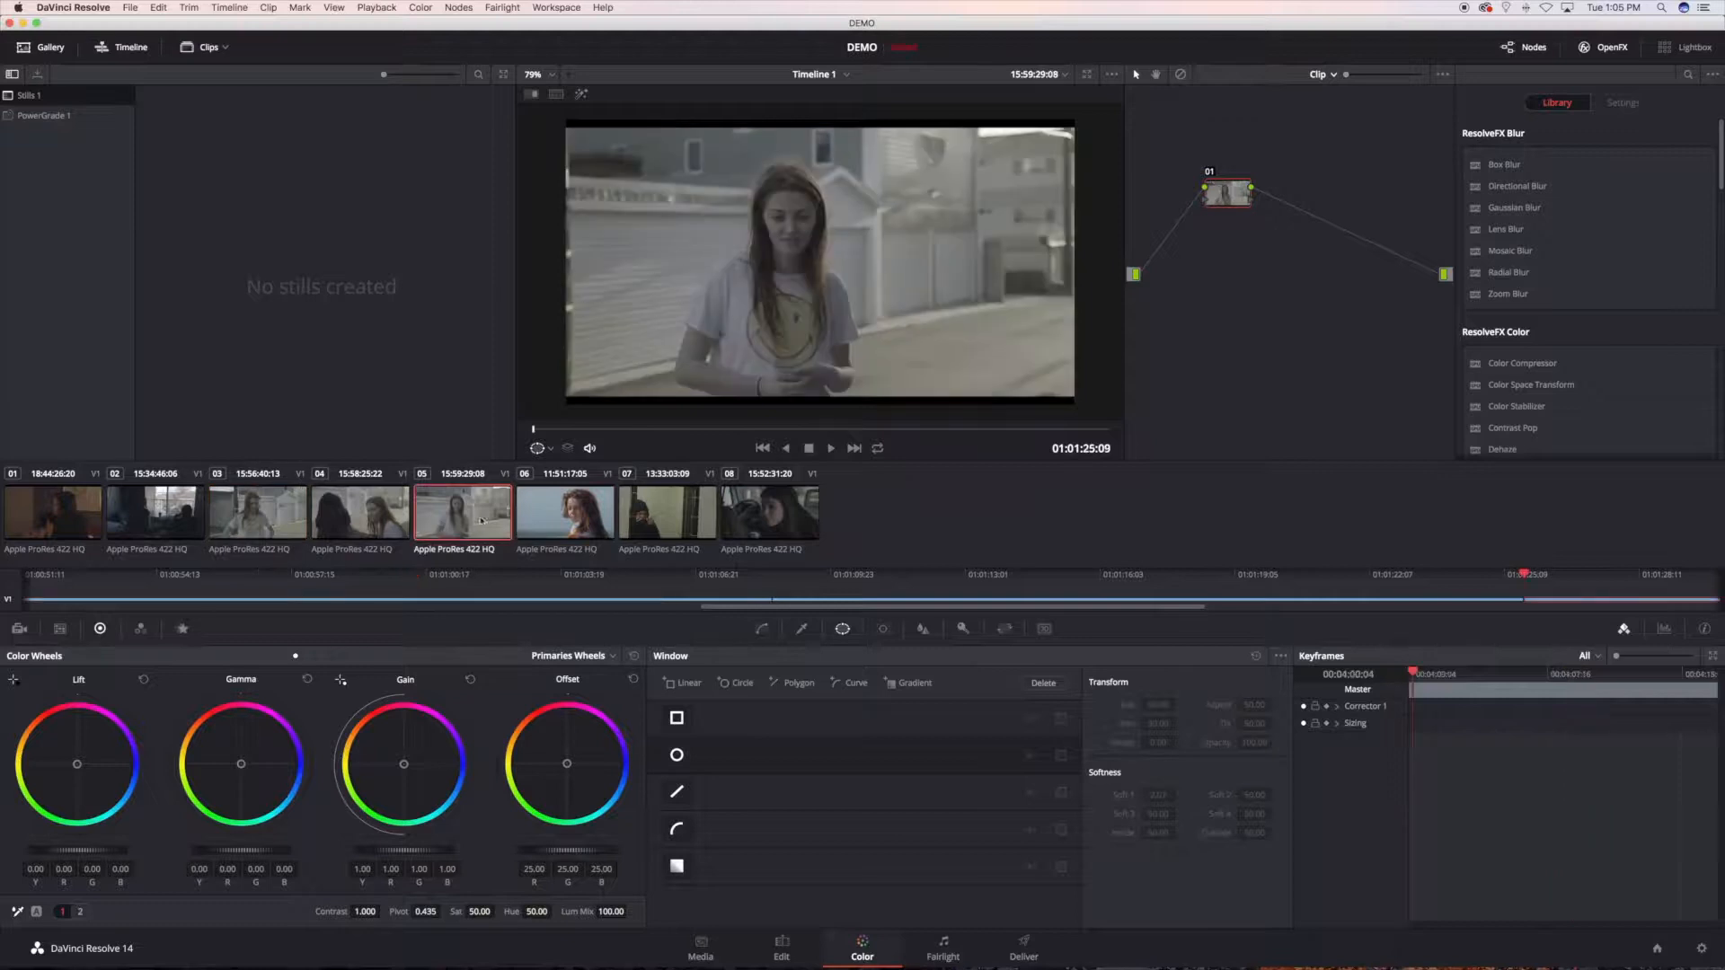
Step: Select clip 06 and move its playhead to 01:01:43:20
click(550, 524)
click(737, 428)
drag(736, 428, 610, 429)
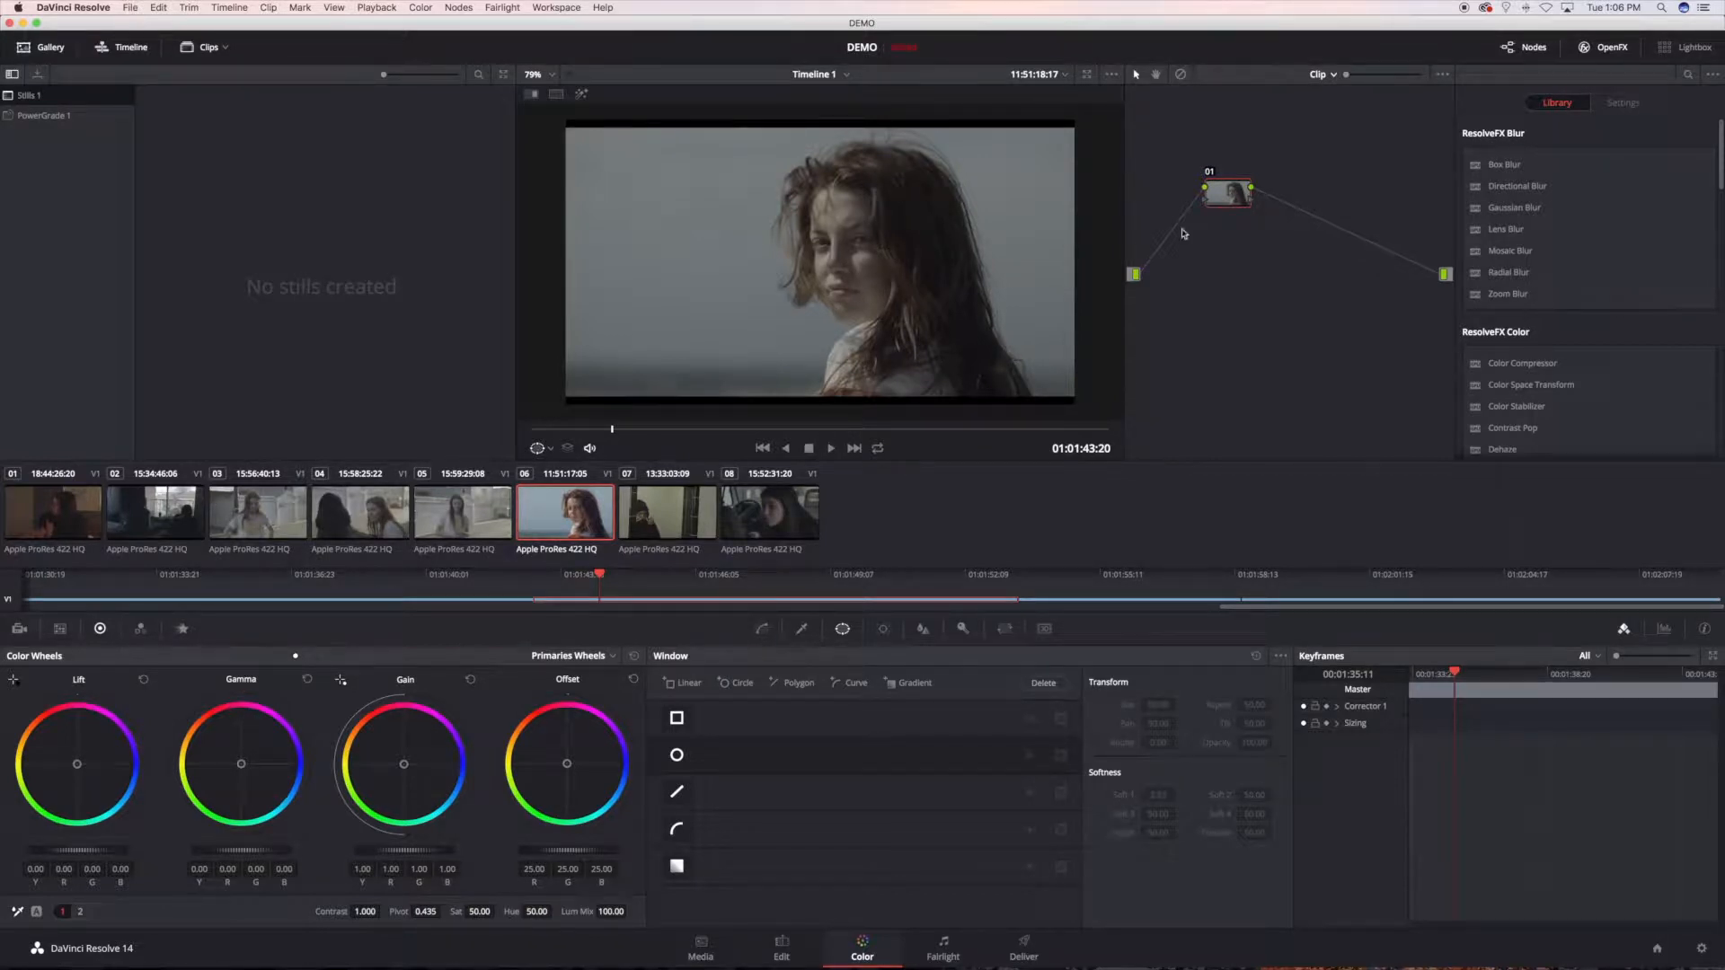
right_click(1220, 203)
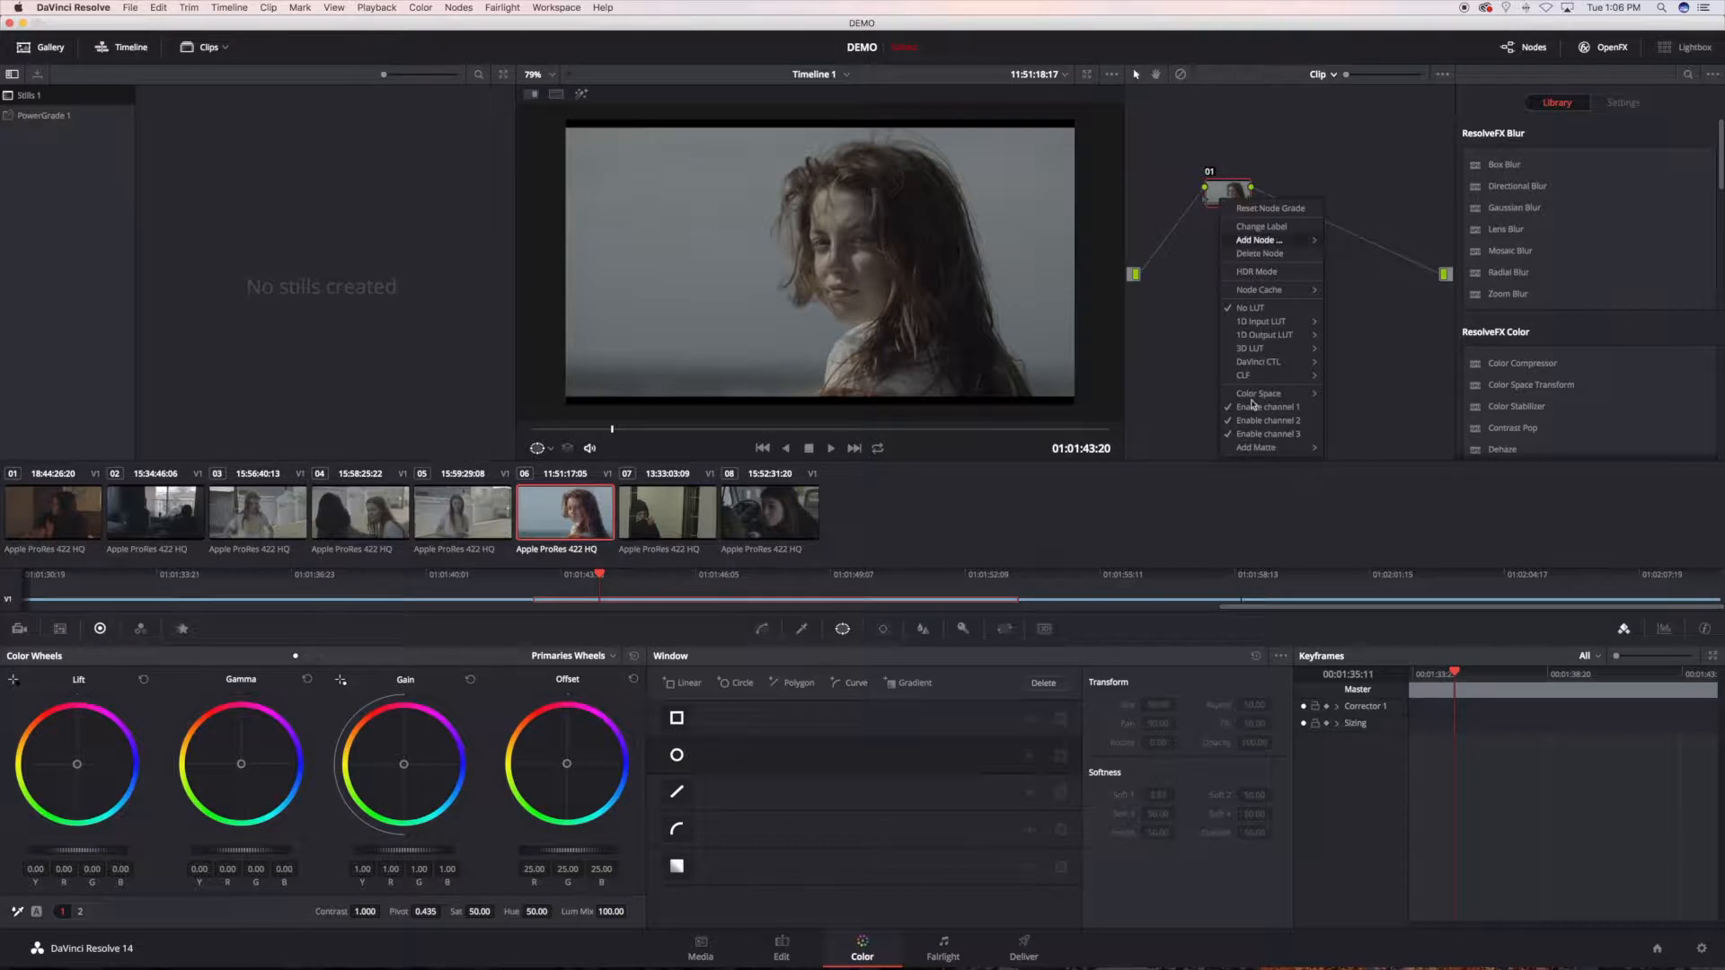
mouse_move(1242, 350)
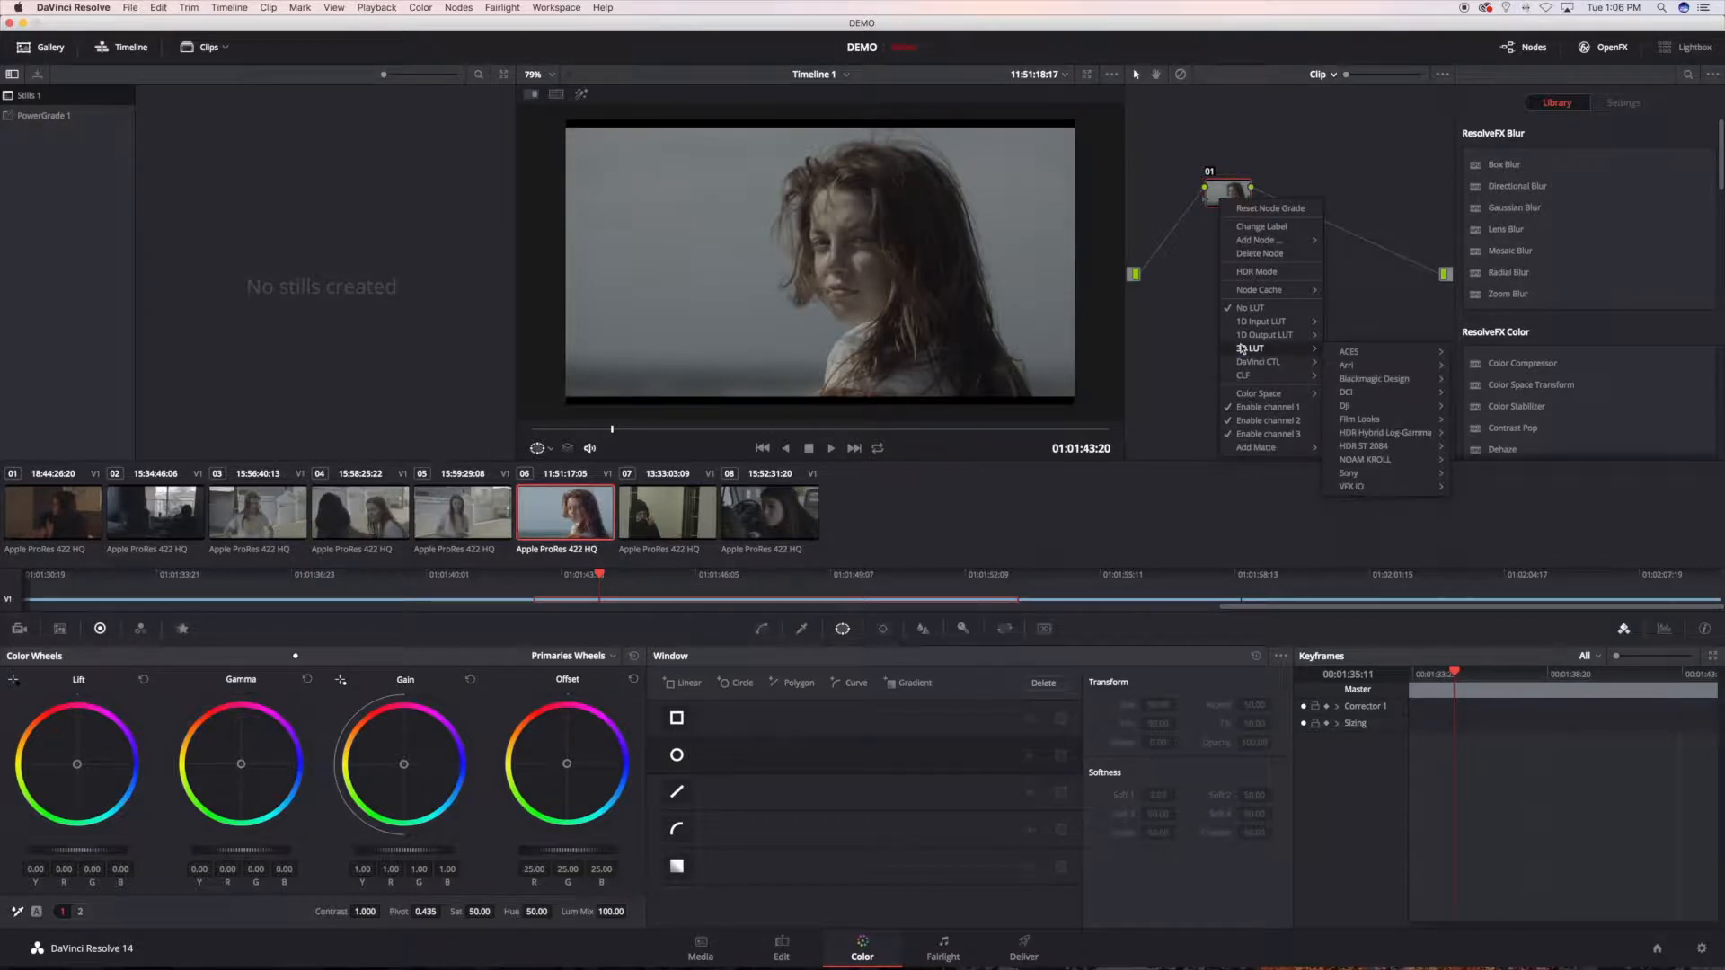
click(1159, 347)
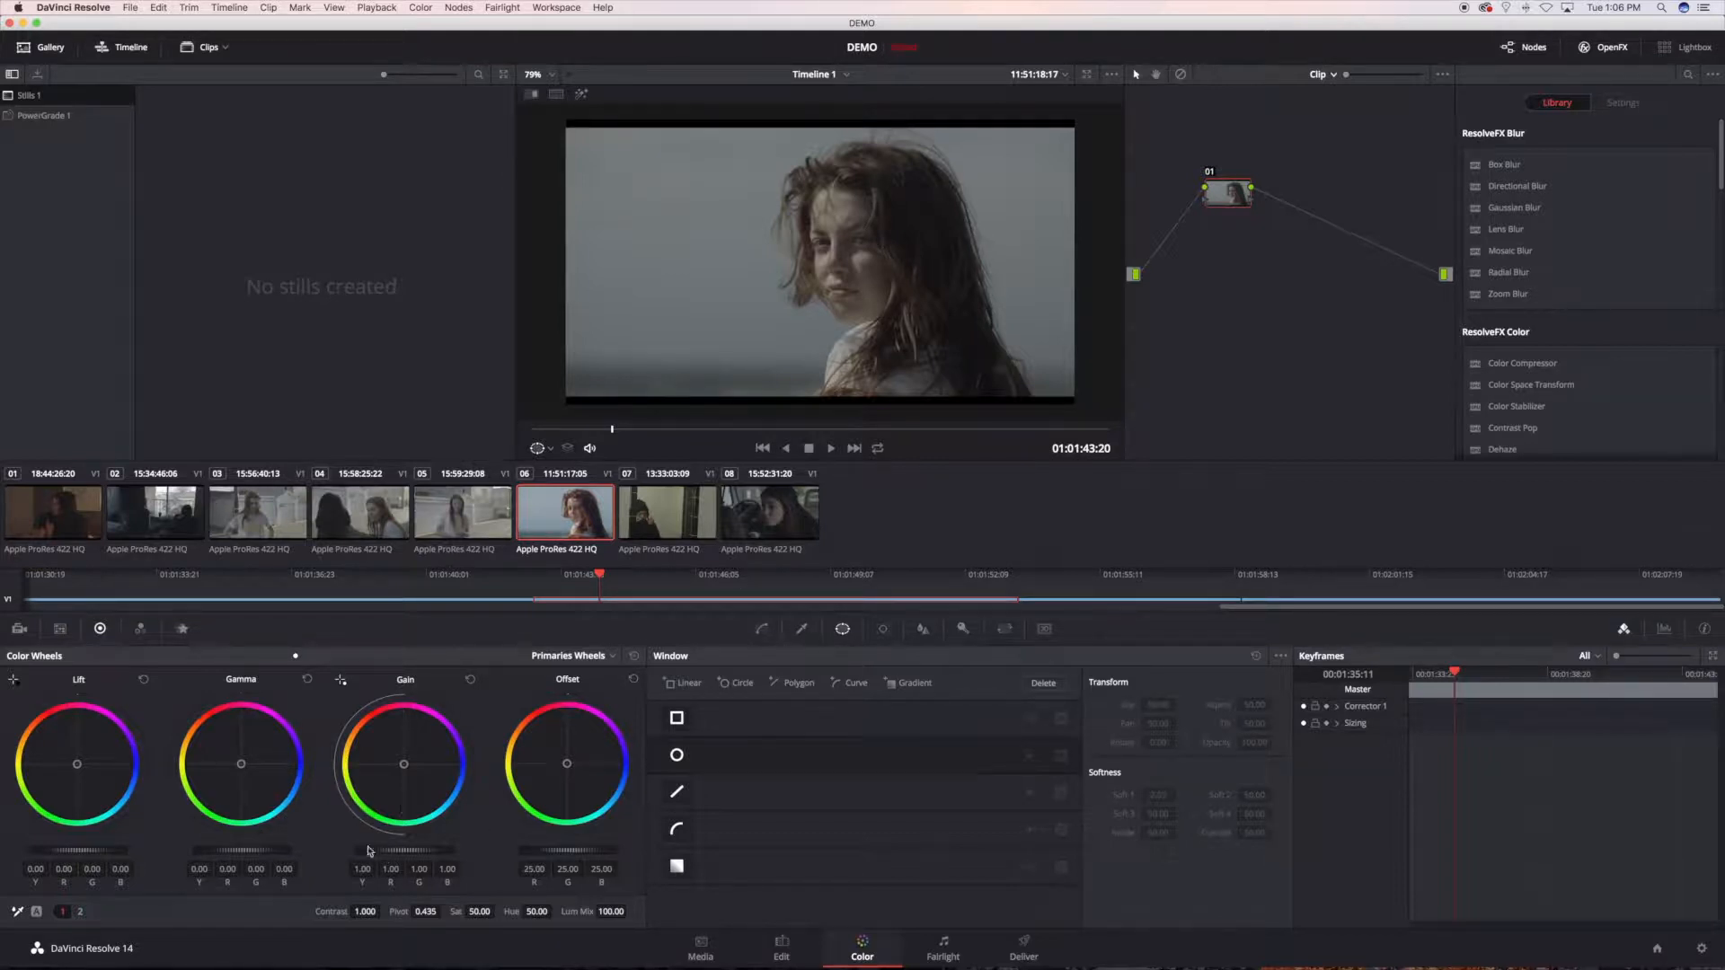
Step: Set node 01's gamma to 0.09, lift to -0.05 and saturation to 85.20, adjust its gain, and add serial node 02
drag(241, 850, 277, 850)
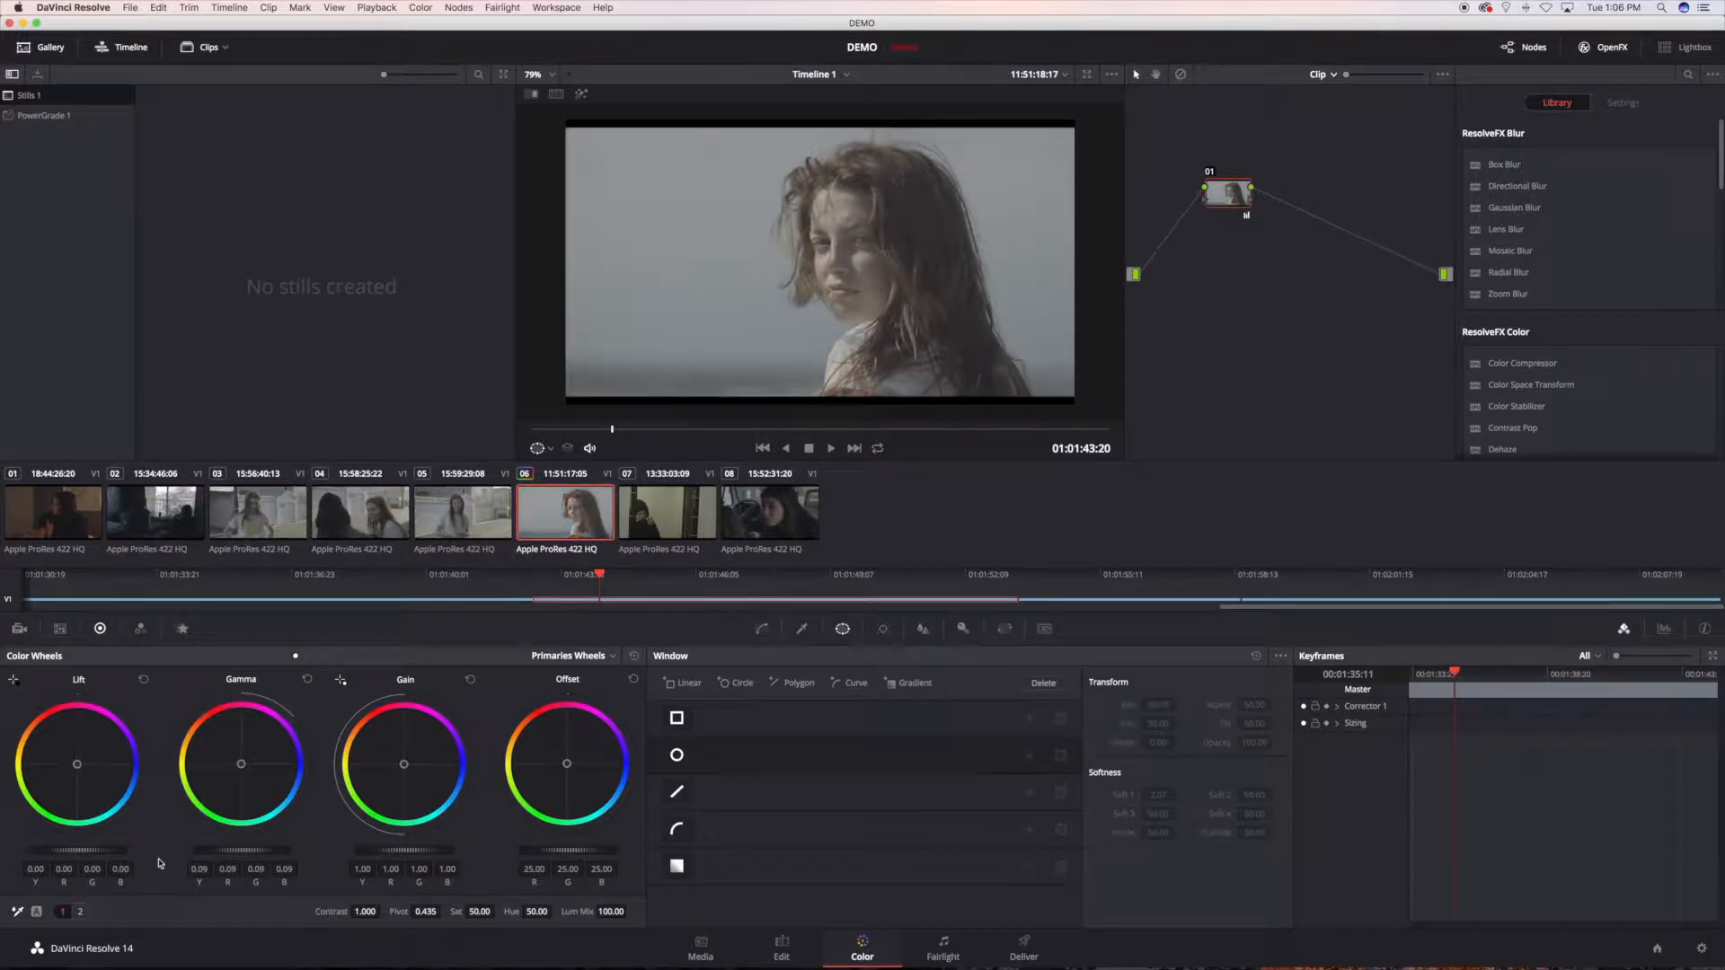
drag(78, 850, 61, 850)
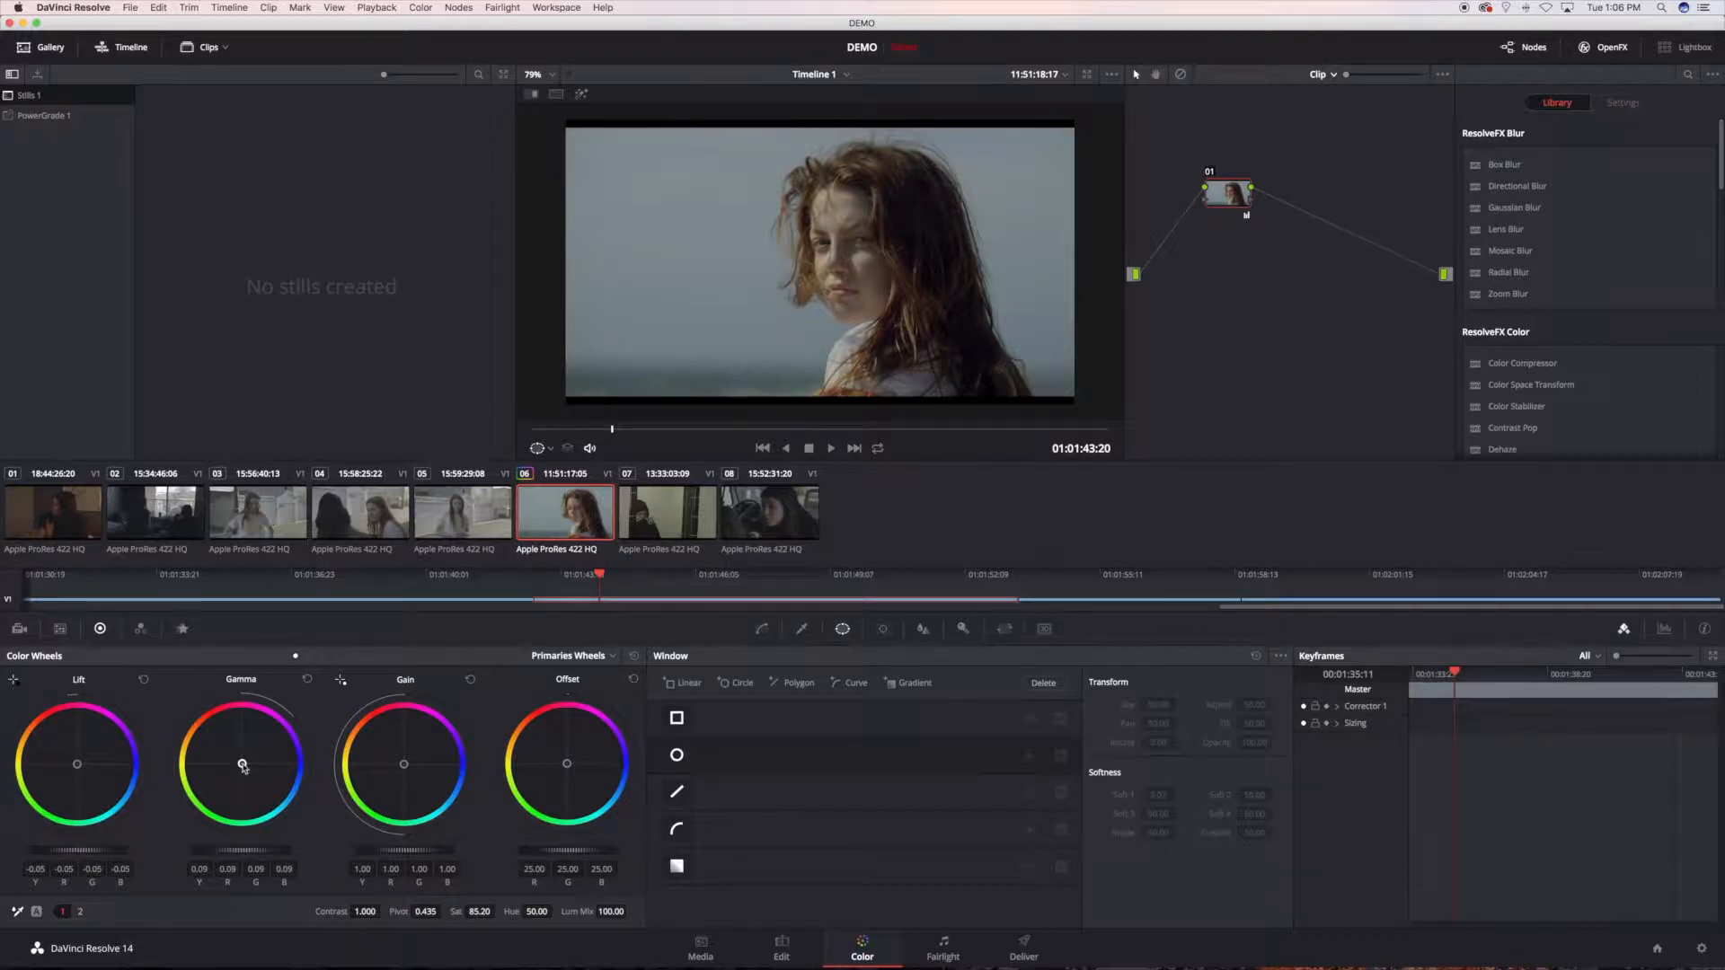
drag(404, 765, 403, 763)
drag(403, 764, 404, 768)
drag(404, 850, 361, 856)
key(alt+s)
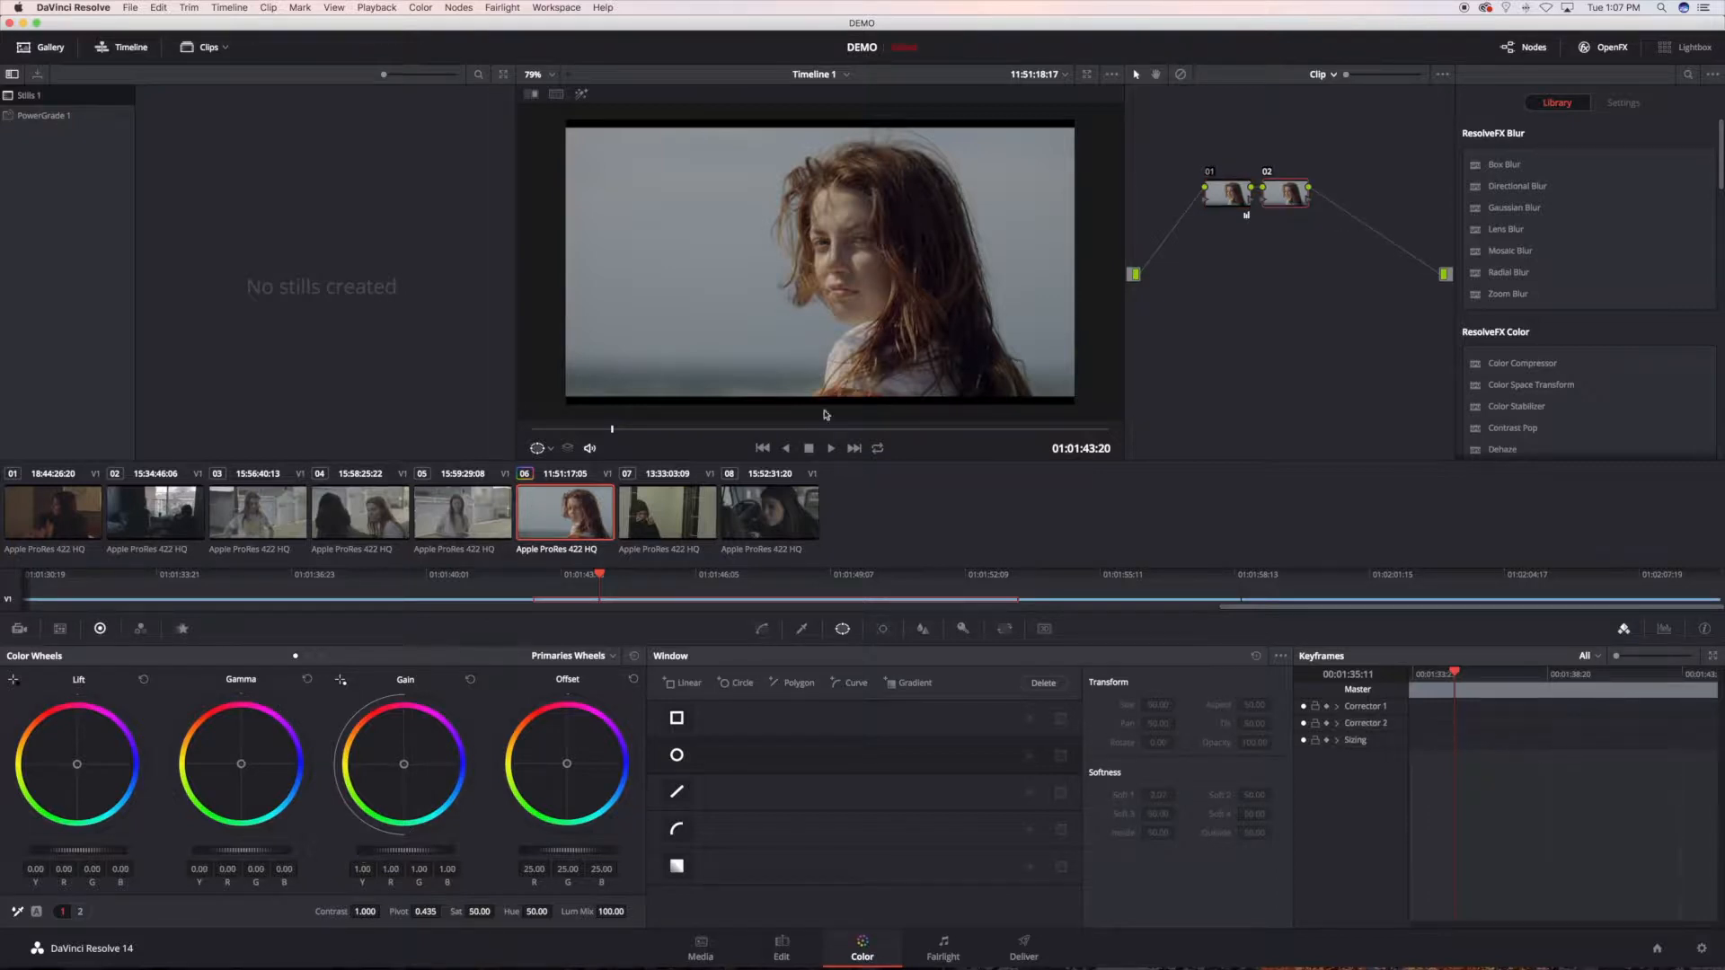
Step: Try the ART_HOUSE_01 3D LUT from the NOAM KROLL collection on node 02
right_click(1287, 195)
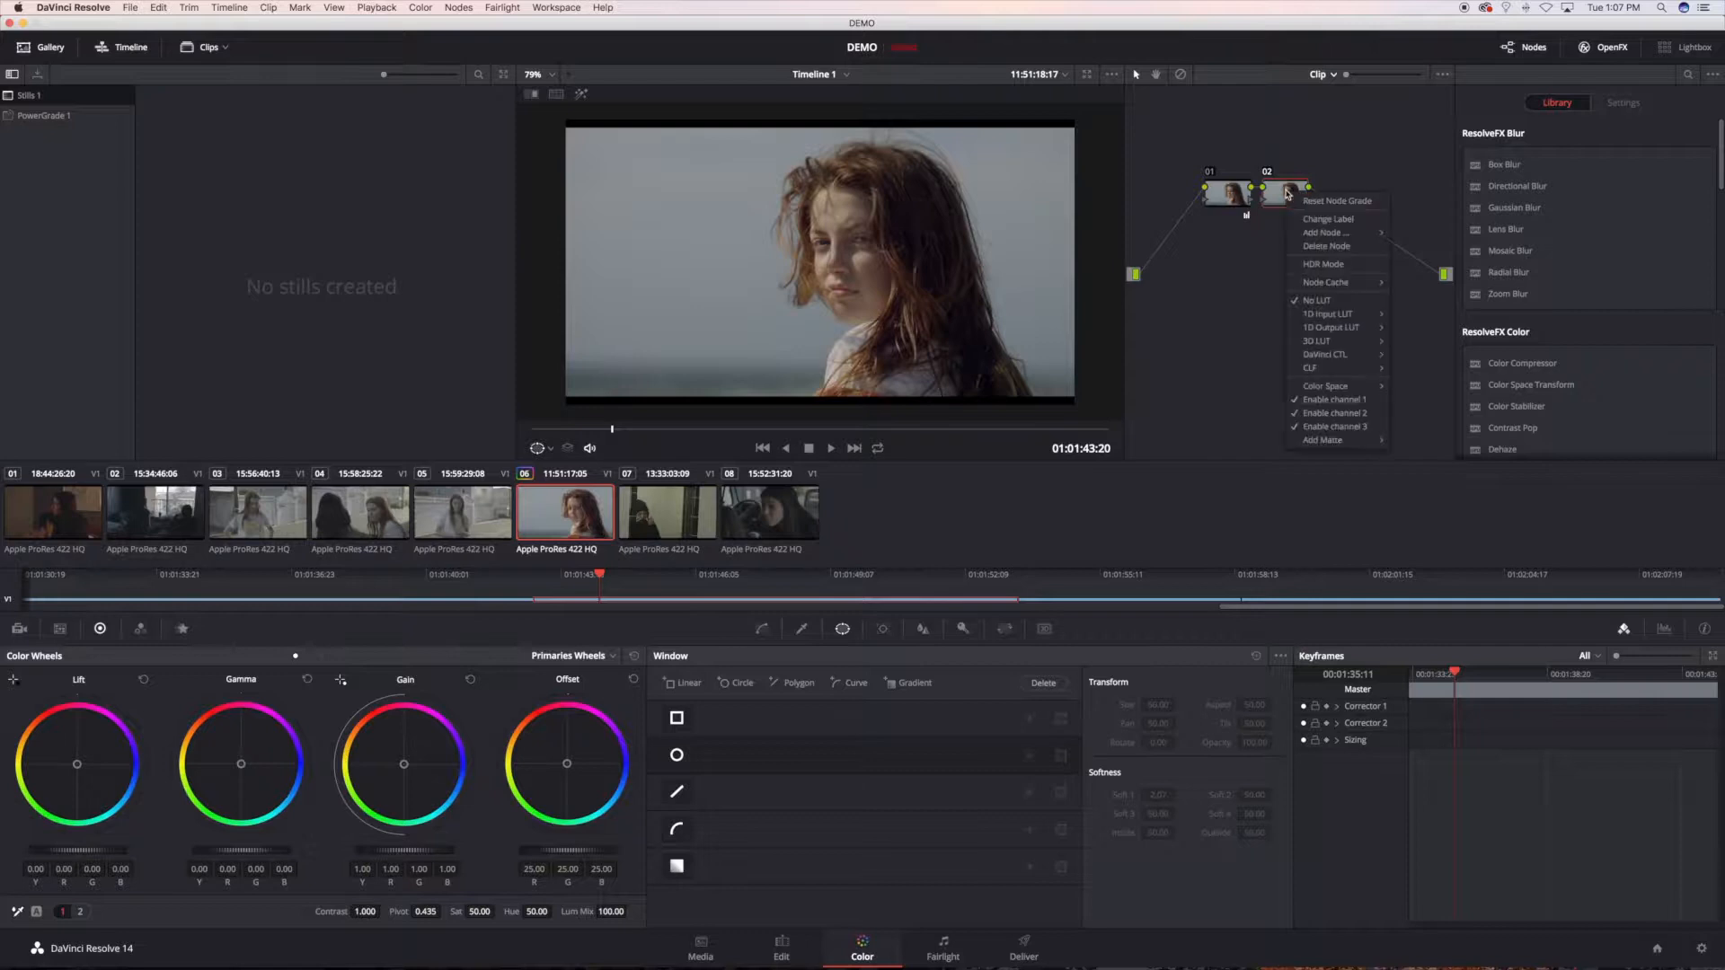
mouse_move(1352, 342)
mouse_move(1469, 452)
mouse_move(1543, 457)
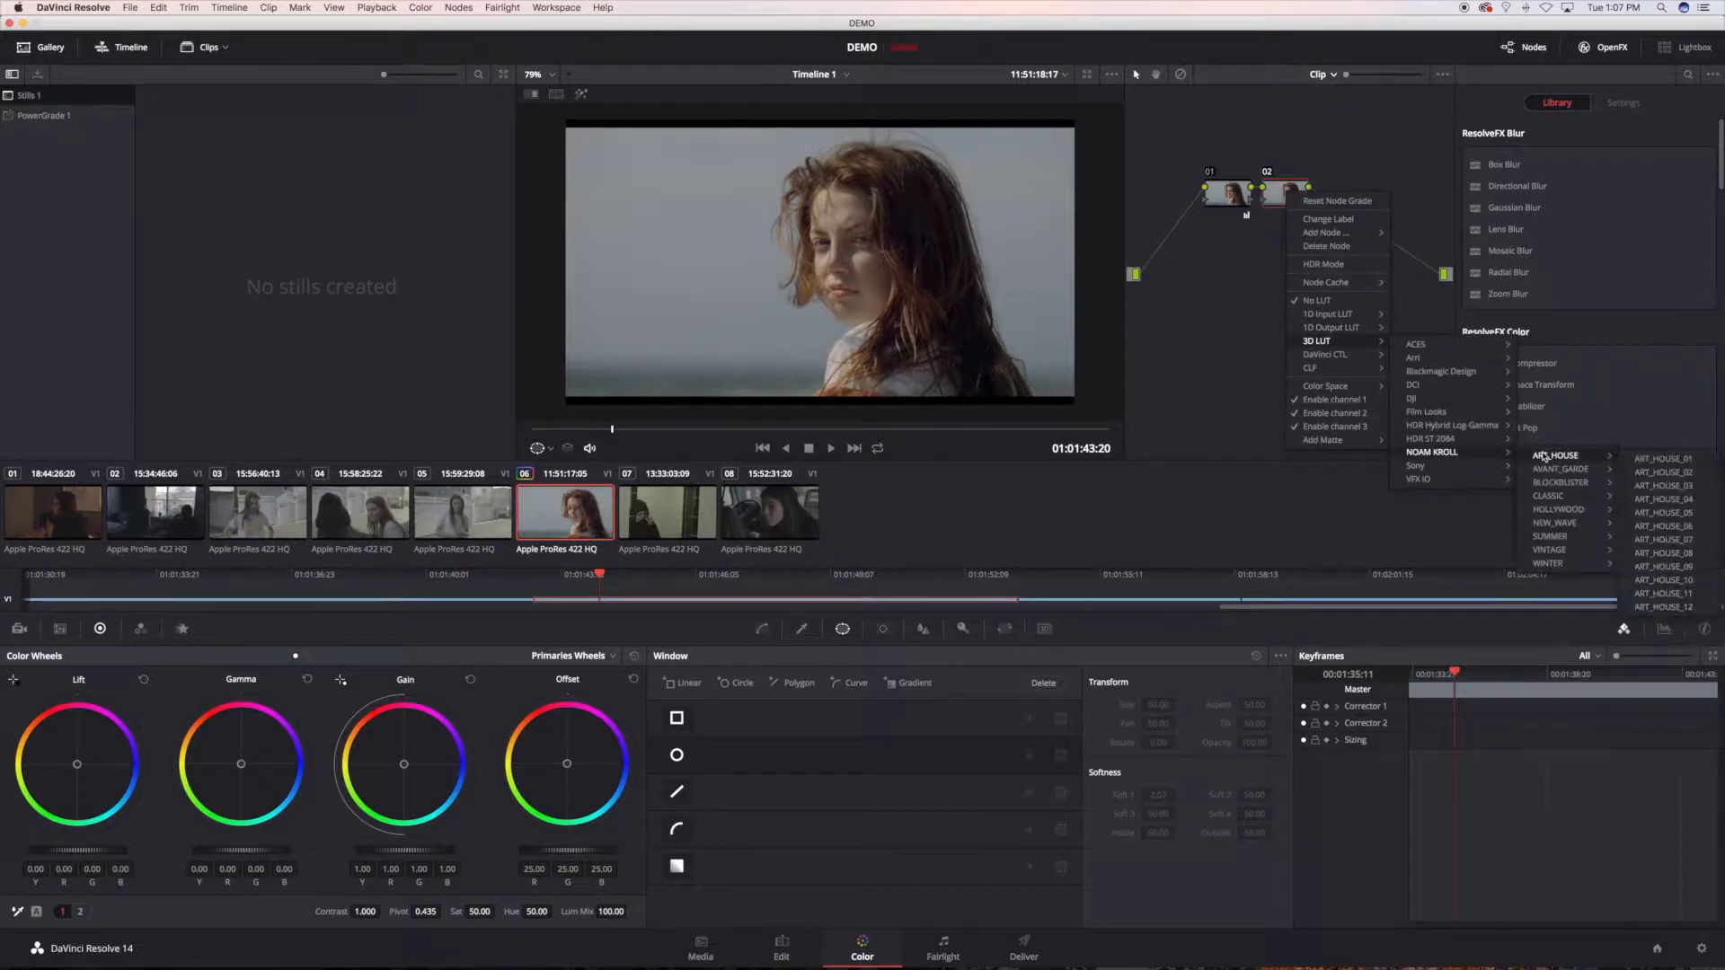
click(1641, 460)
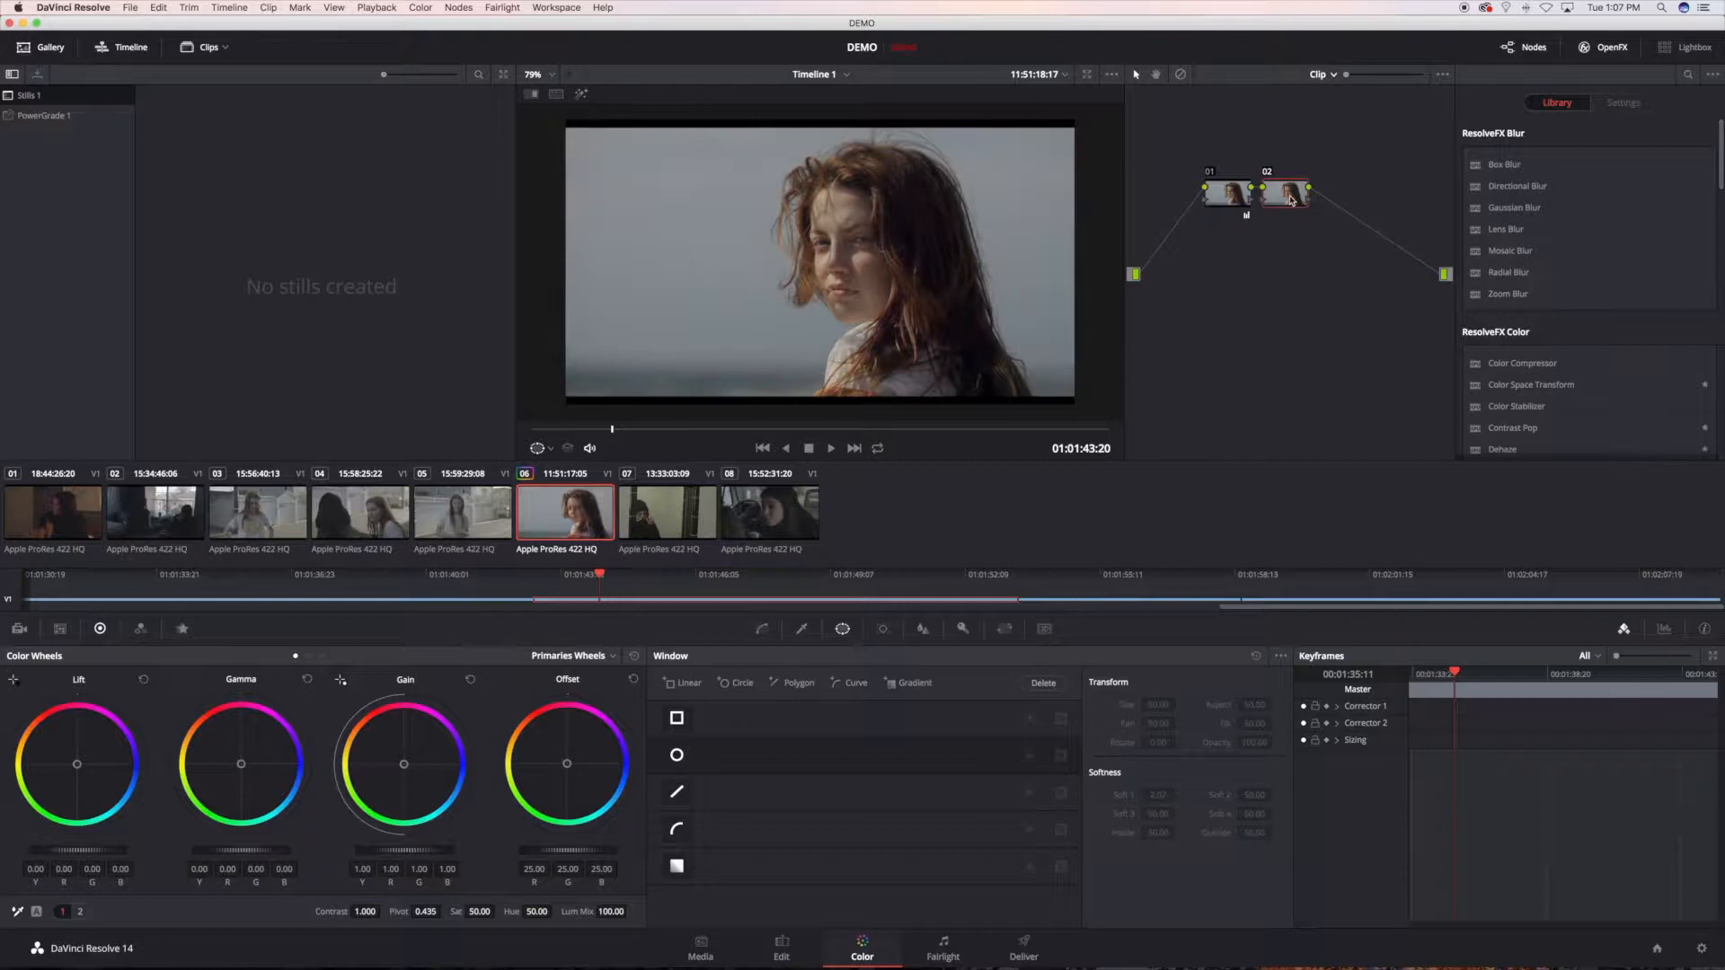
Step: Try the NOAM KROLL ART_HOUSE_02 3D LUT on node 02 and undo it
right_click(1294, 199)
mouse_move(1338, 349)
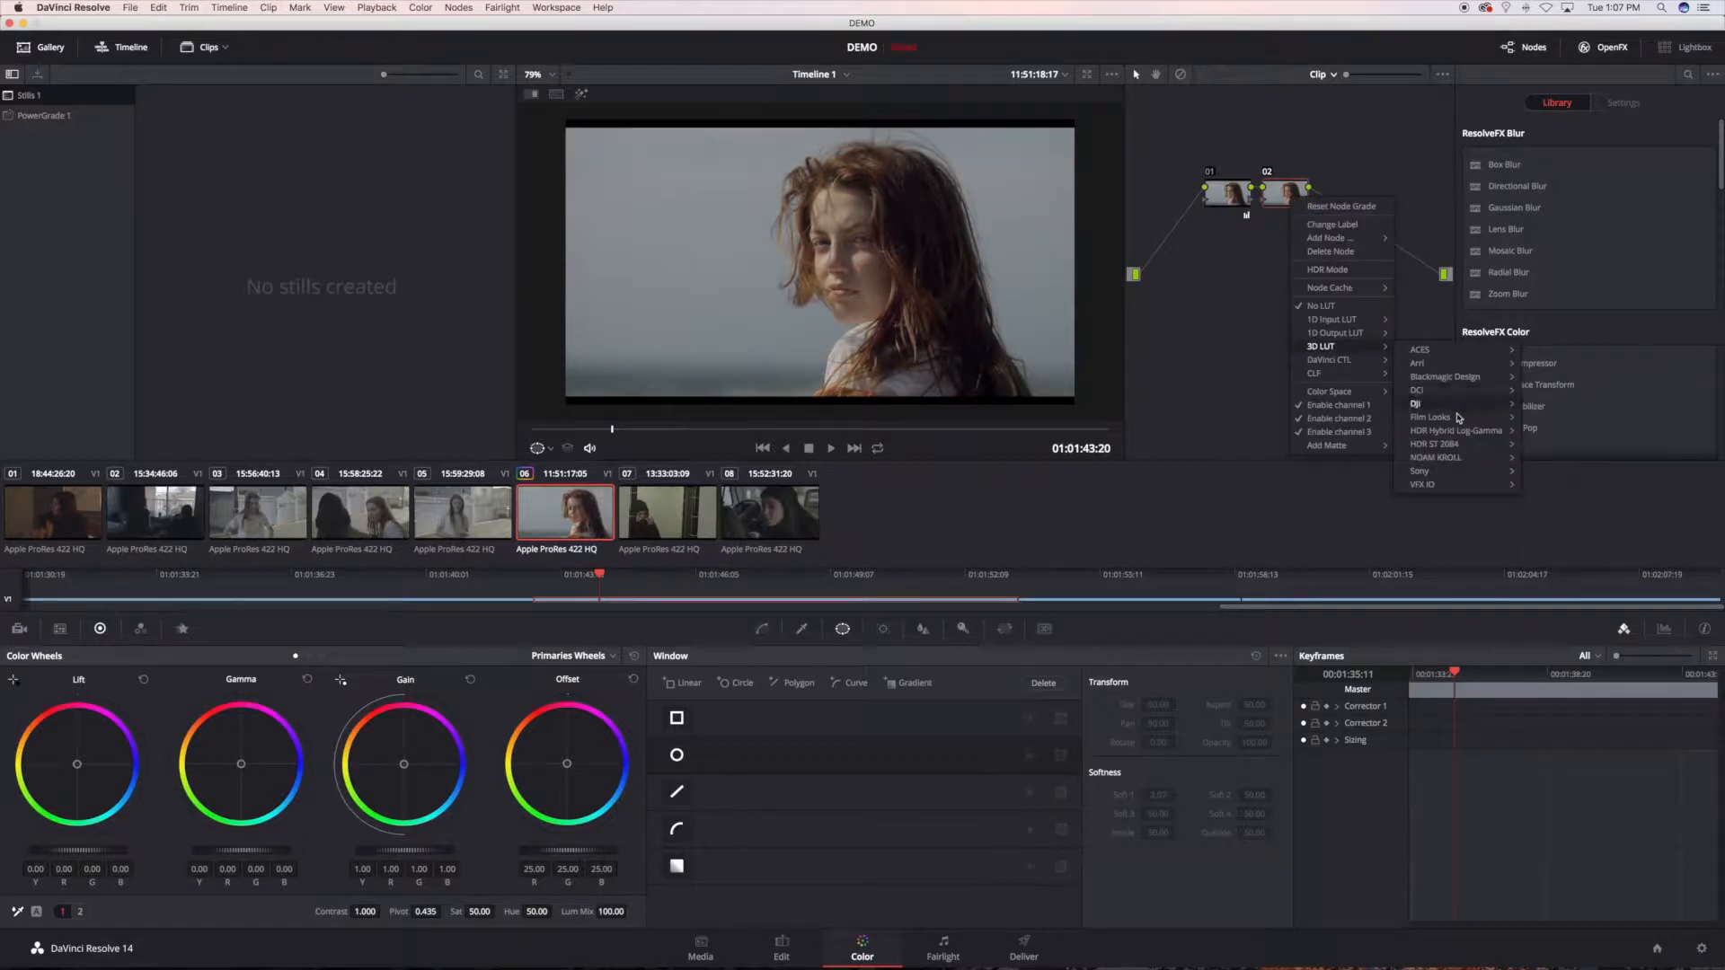
mouse_move(1456, 457)
mouse_move(1564, 464)
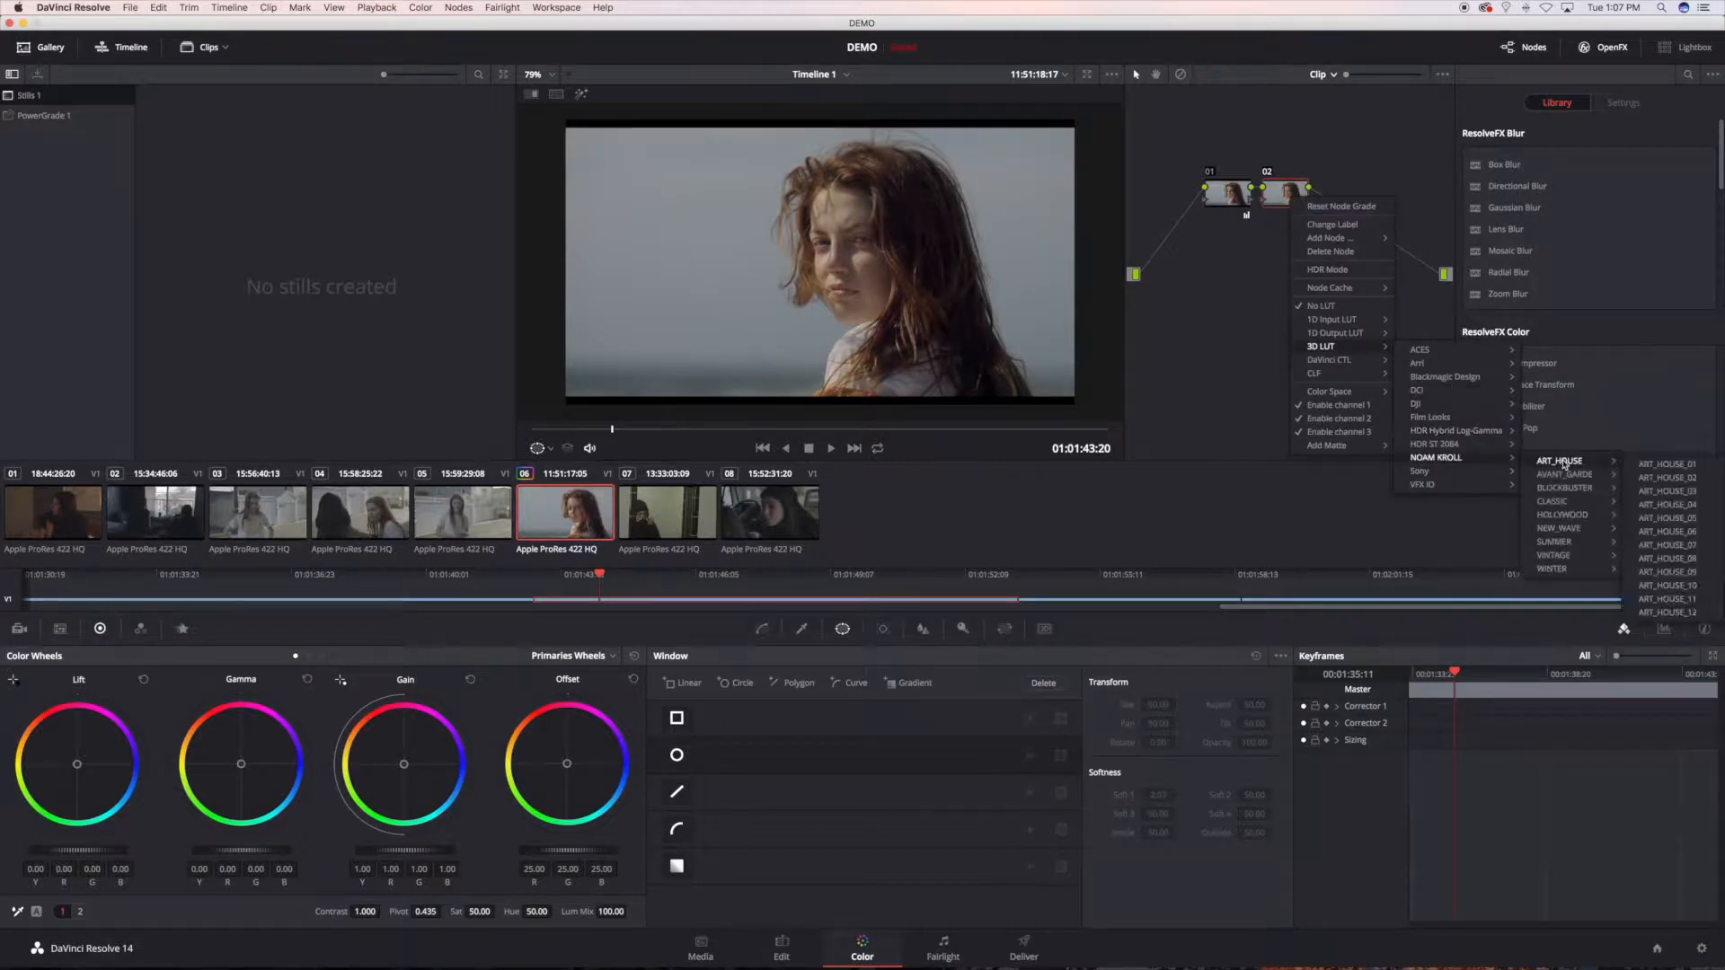
click(1667, 478)
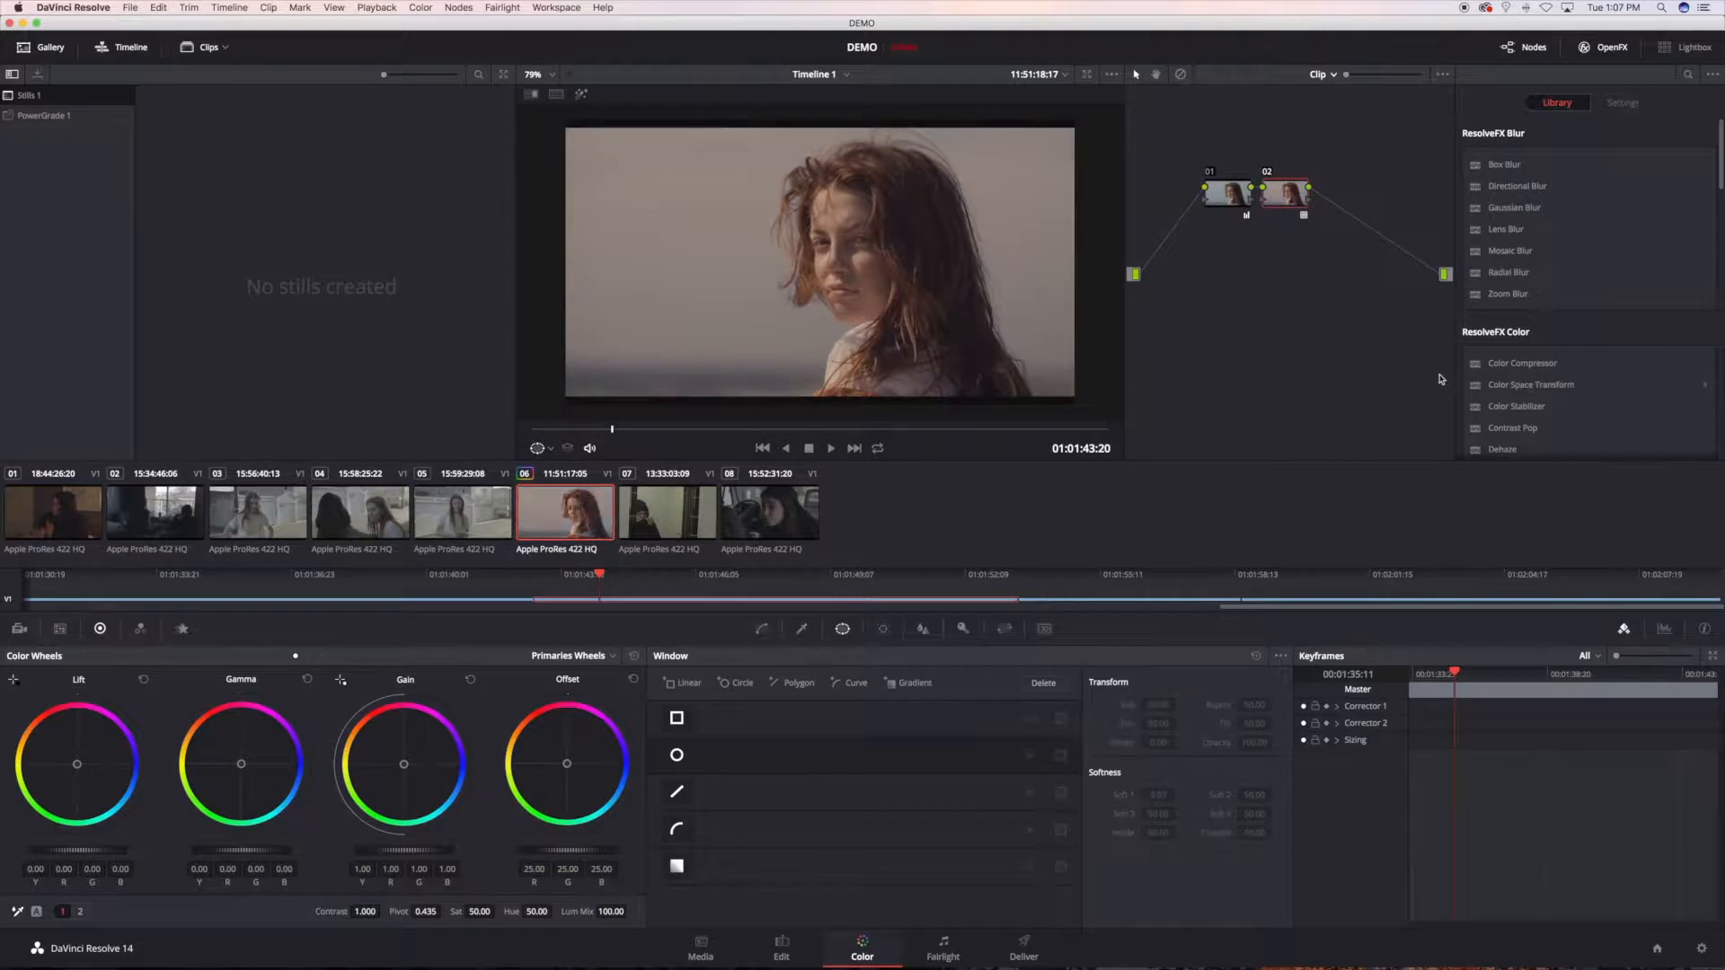
key(super+z)
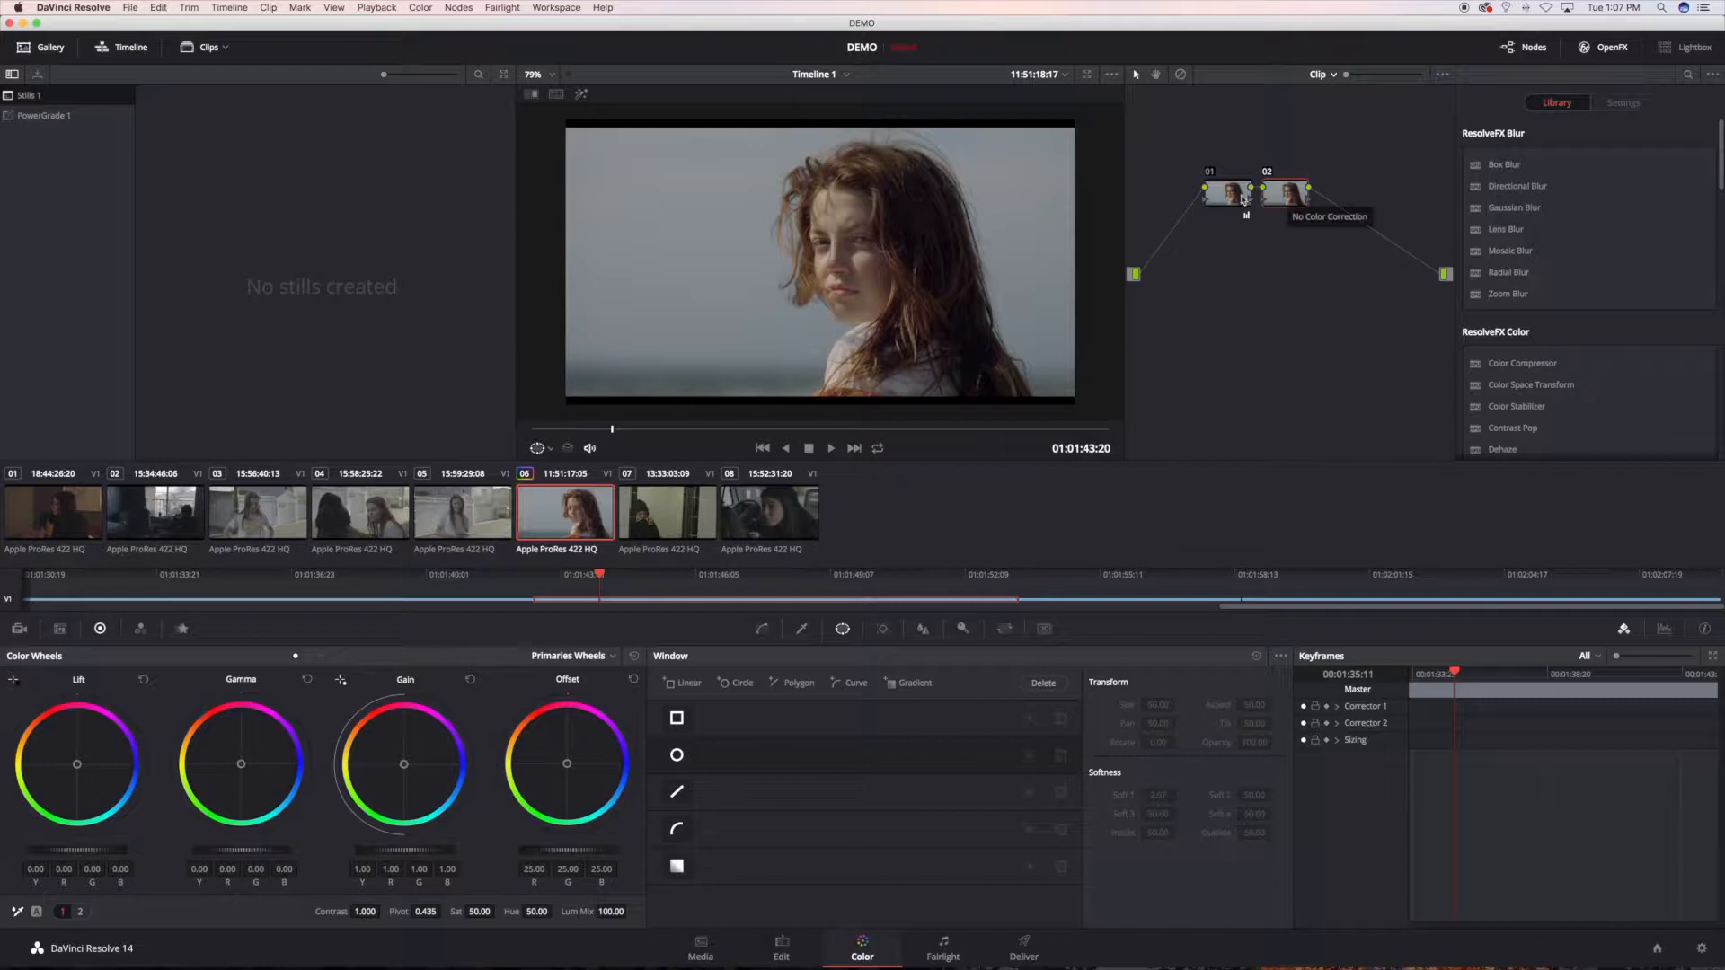
Step: Apply the NOAM KROLL ART_HOUSE_01 3D LUT to node 02 and grab a still of the result
right_click(1291, 201)
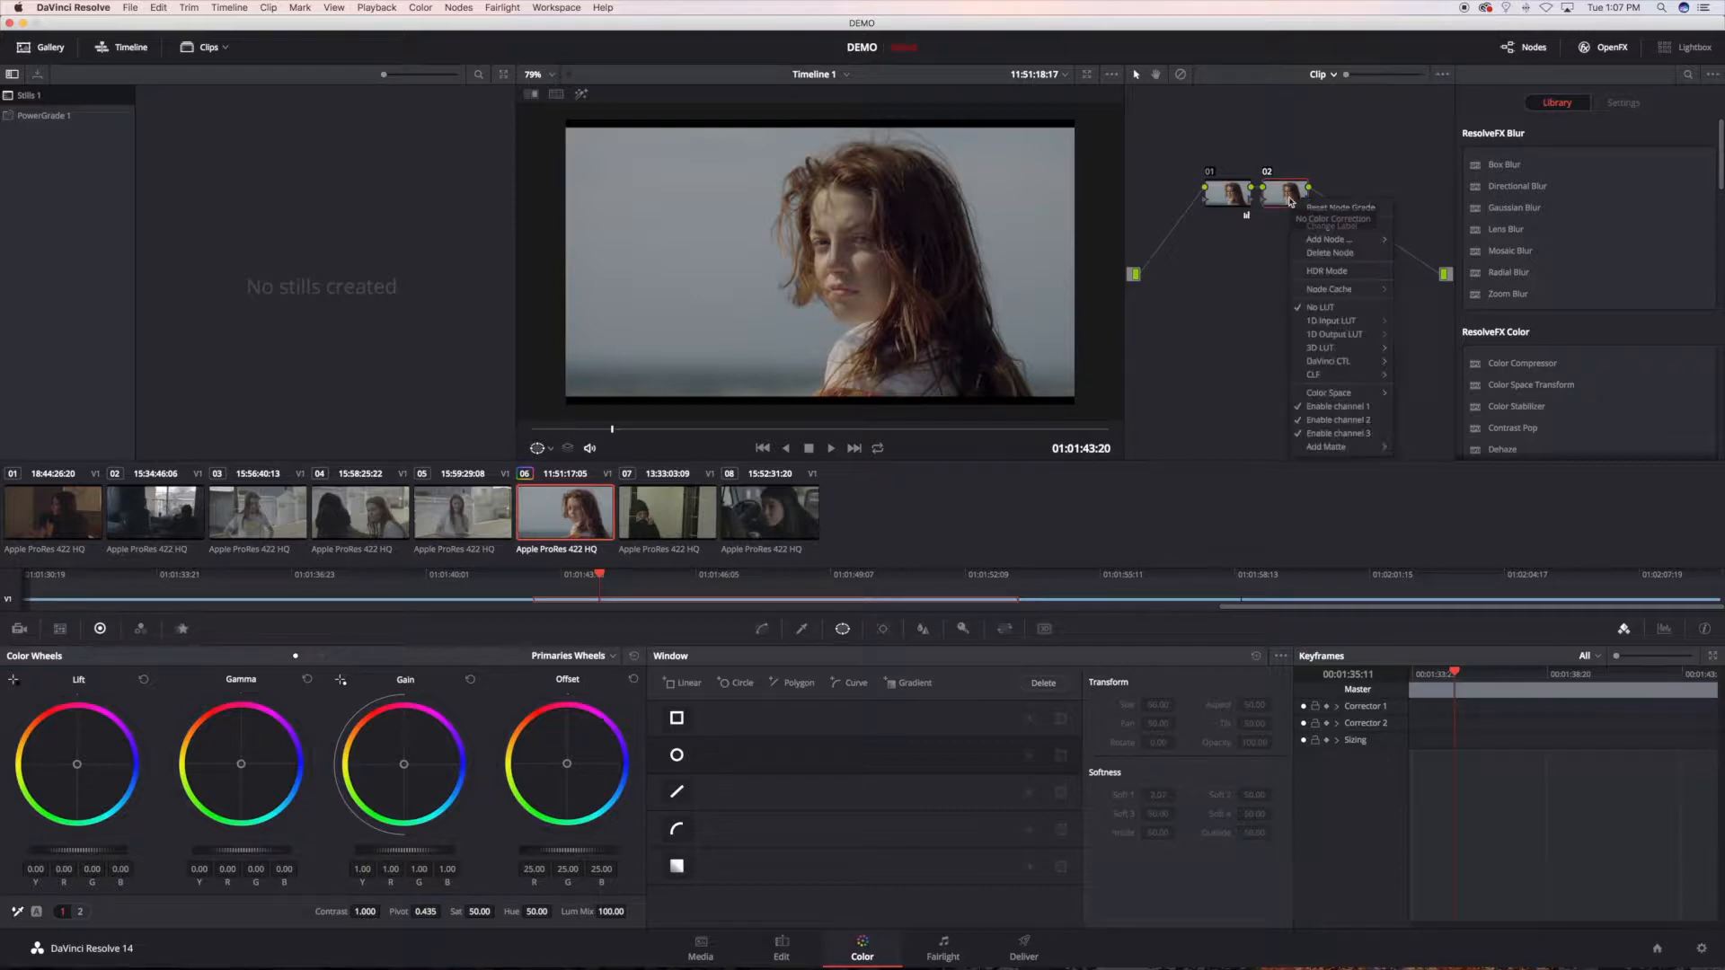
mouse_move(1339, 349)
mouse_move(1491, 422)
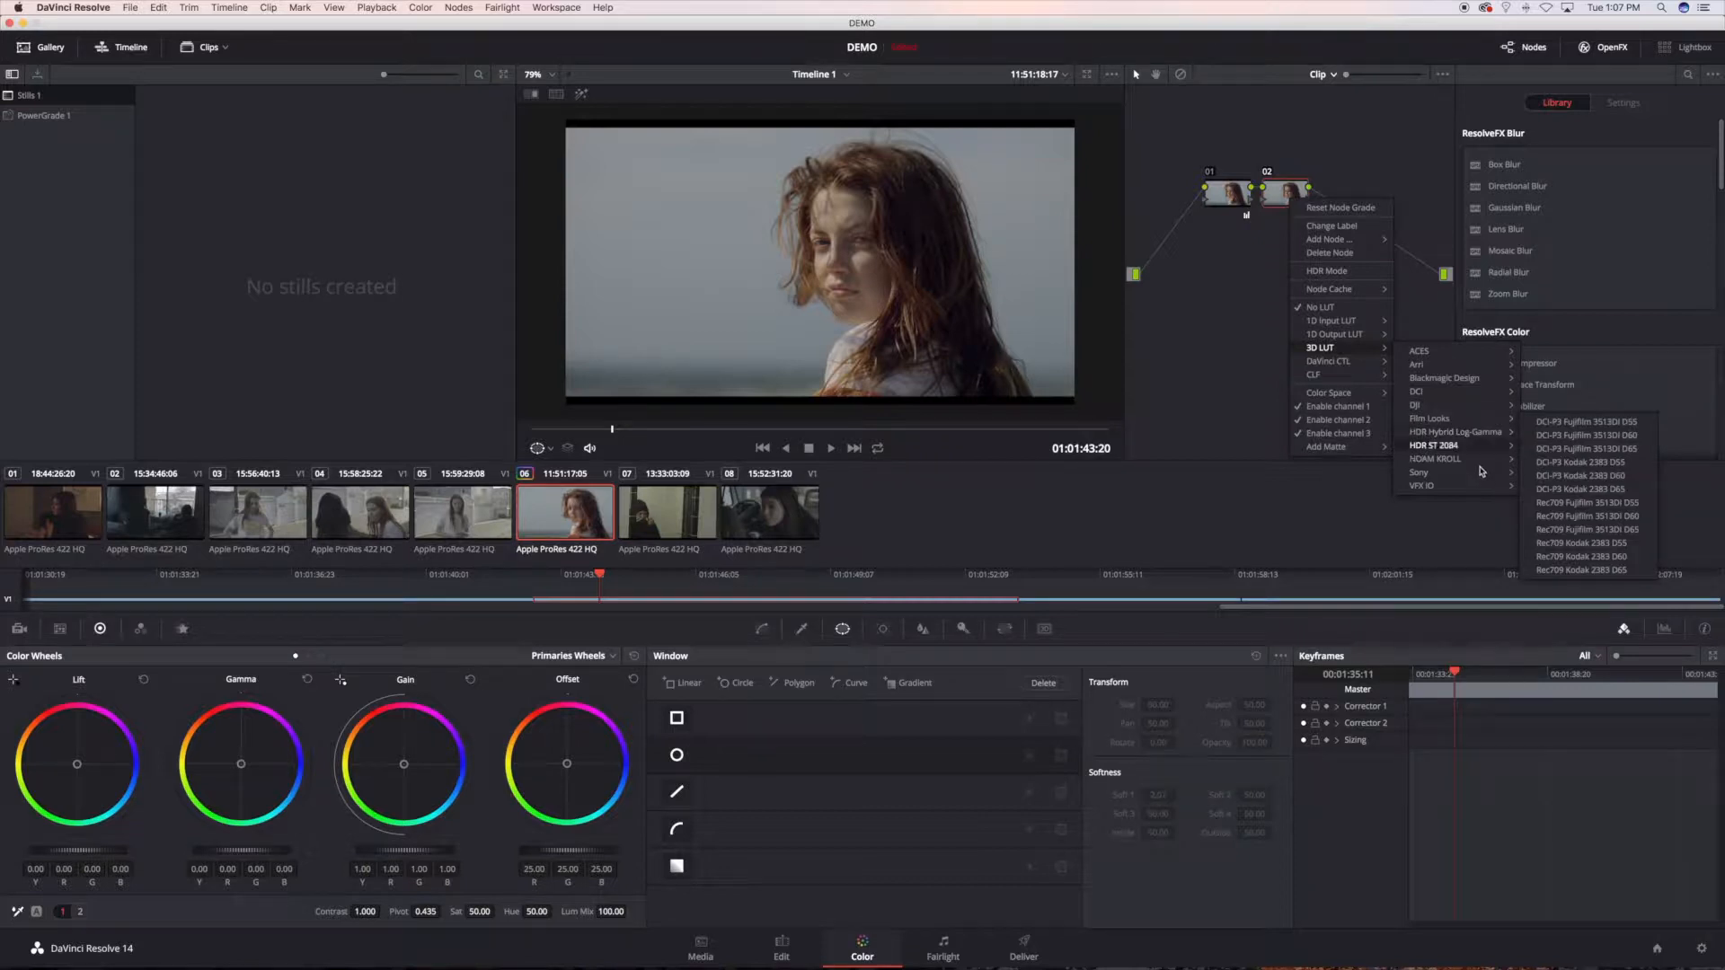
mouse_move(1455, 458)
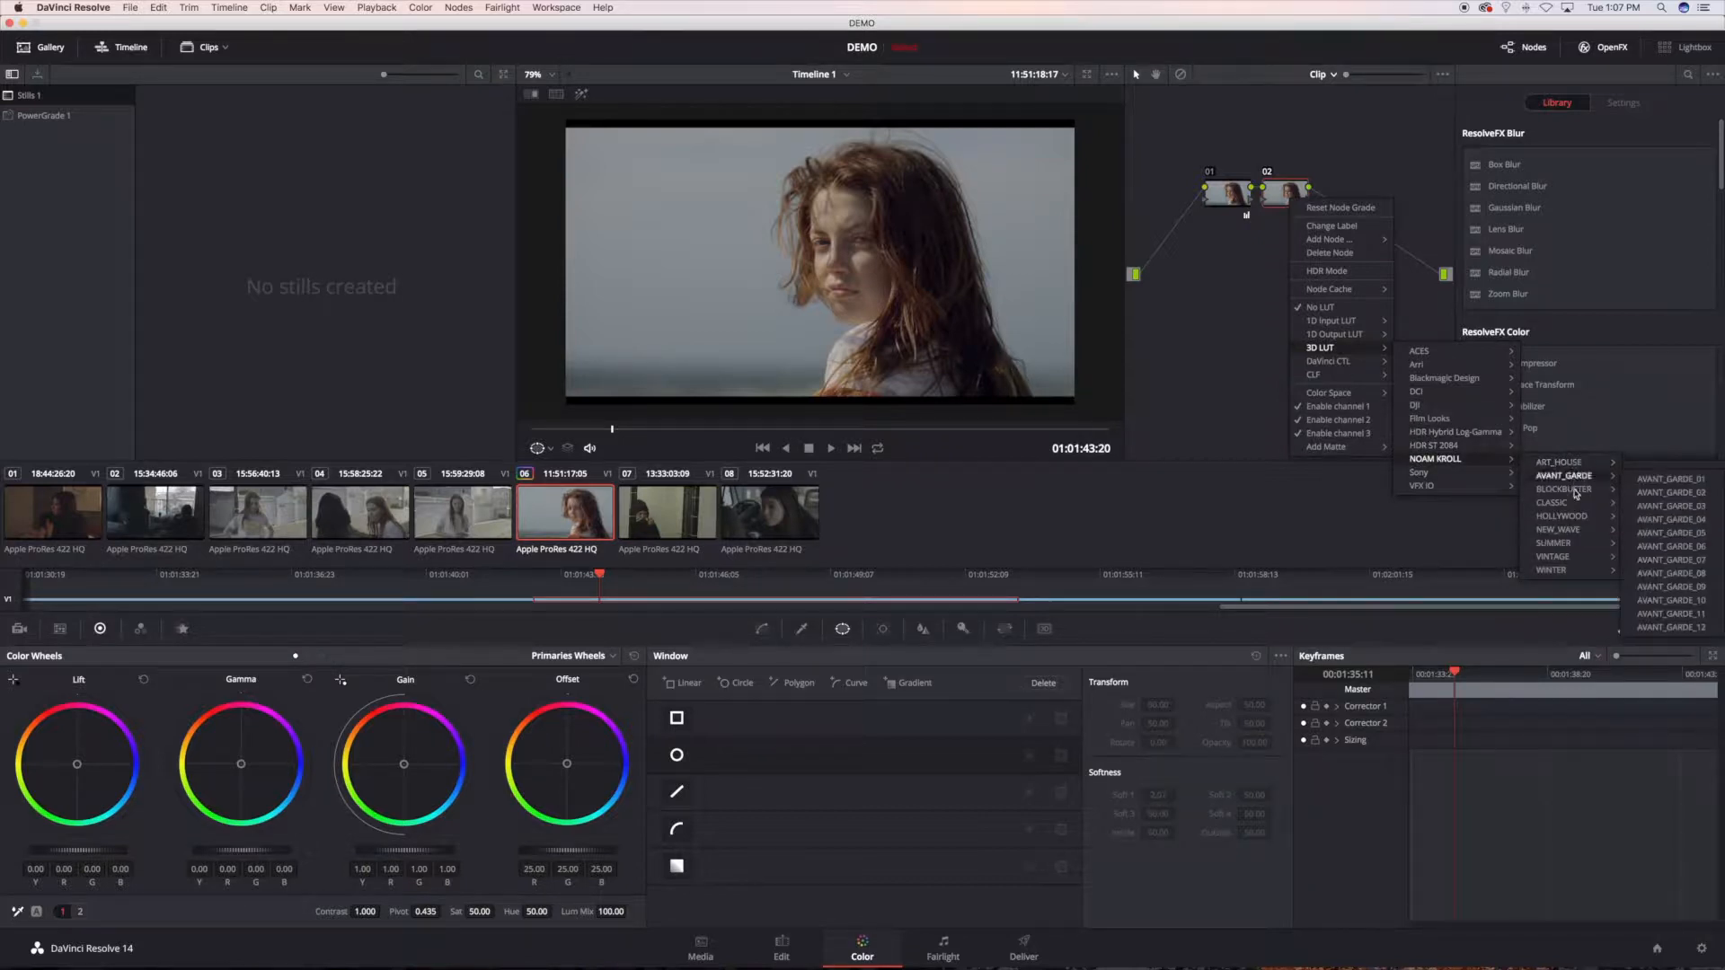
mouse_move(1568, 462)
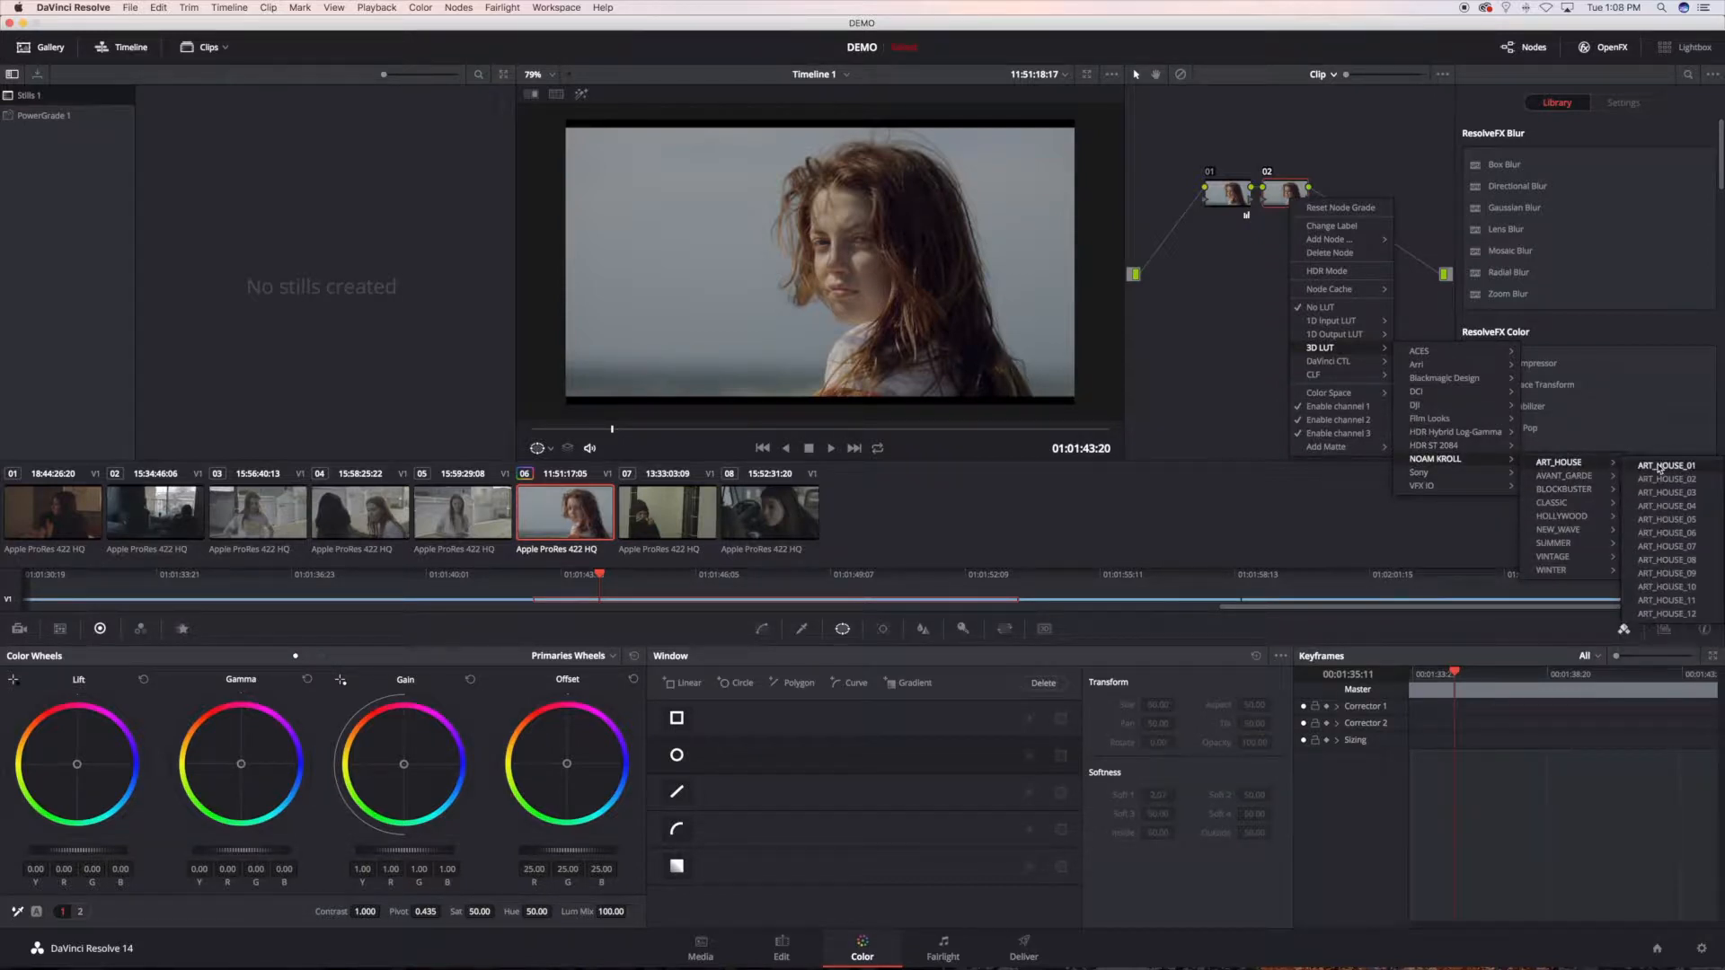
click(1663, 466)
right_click(850, 256)
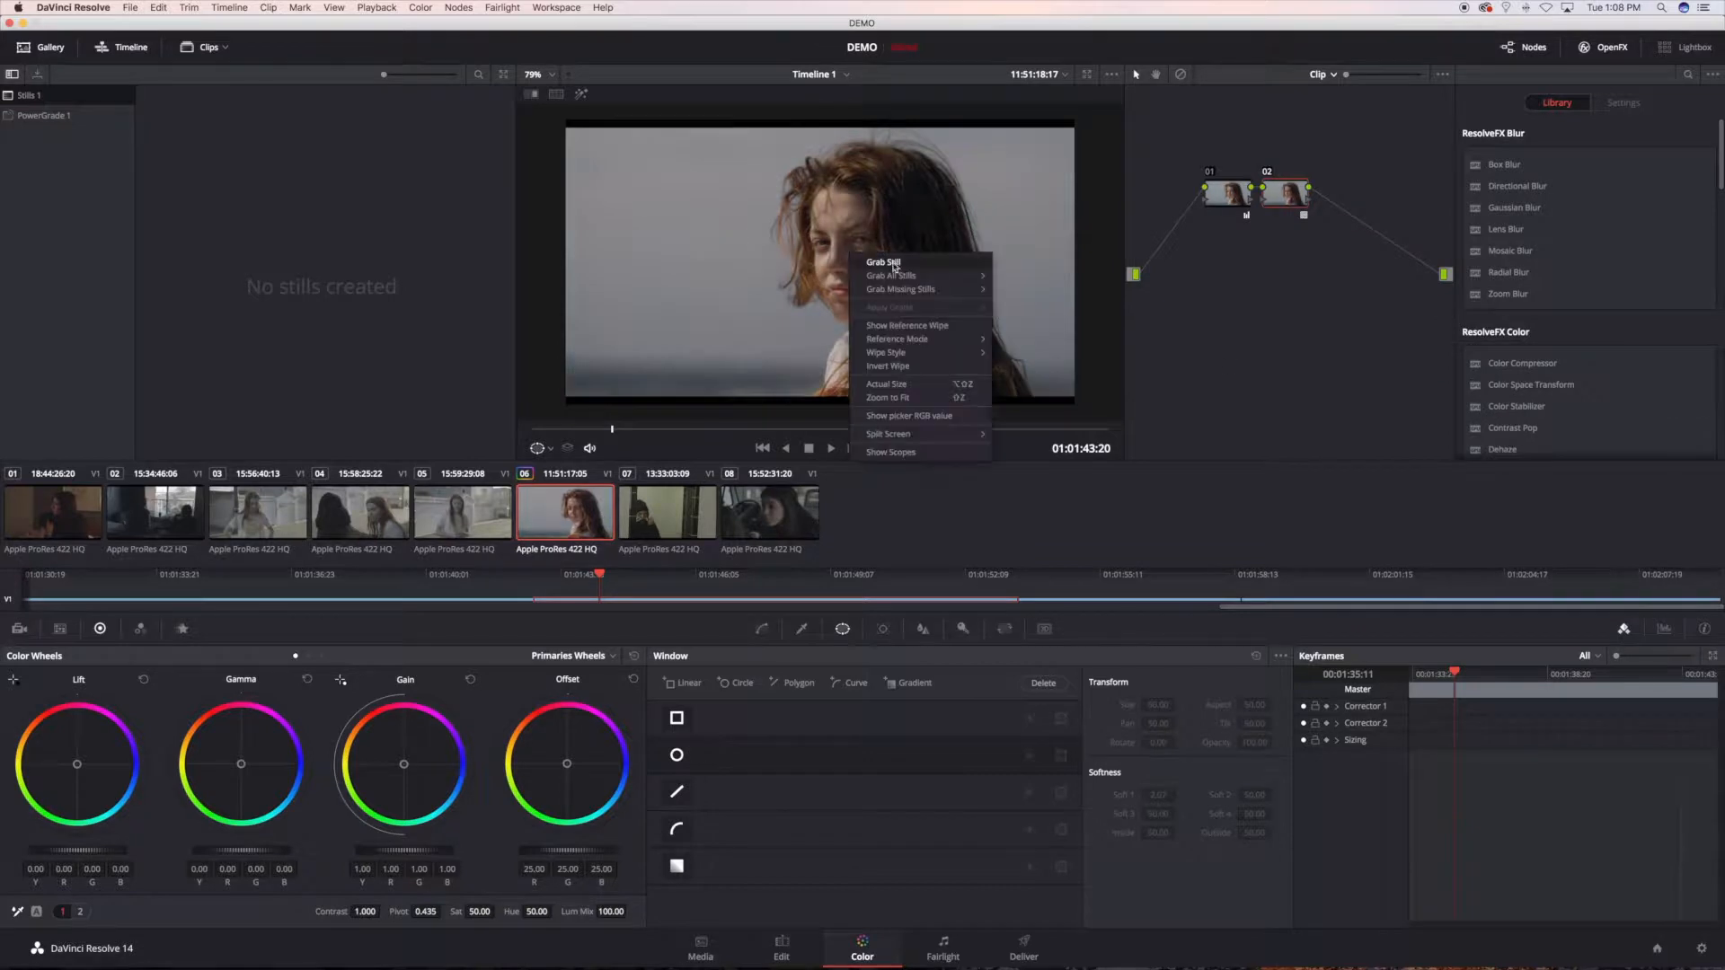
click(894, 266)
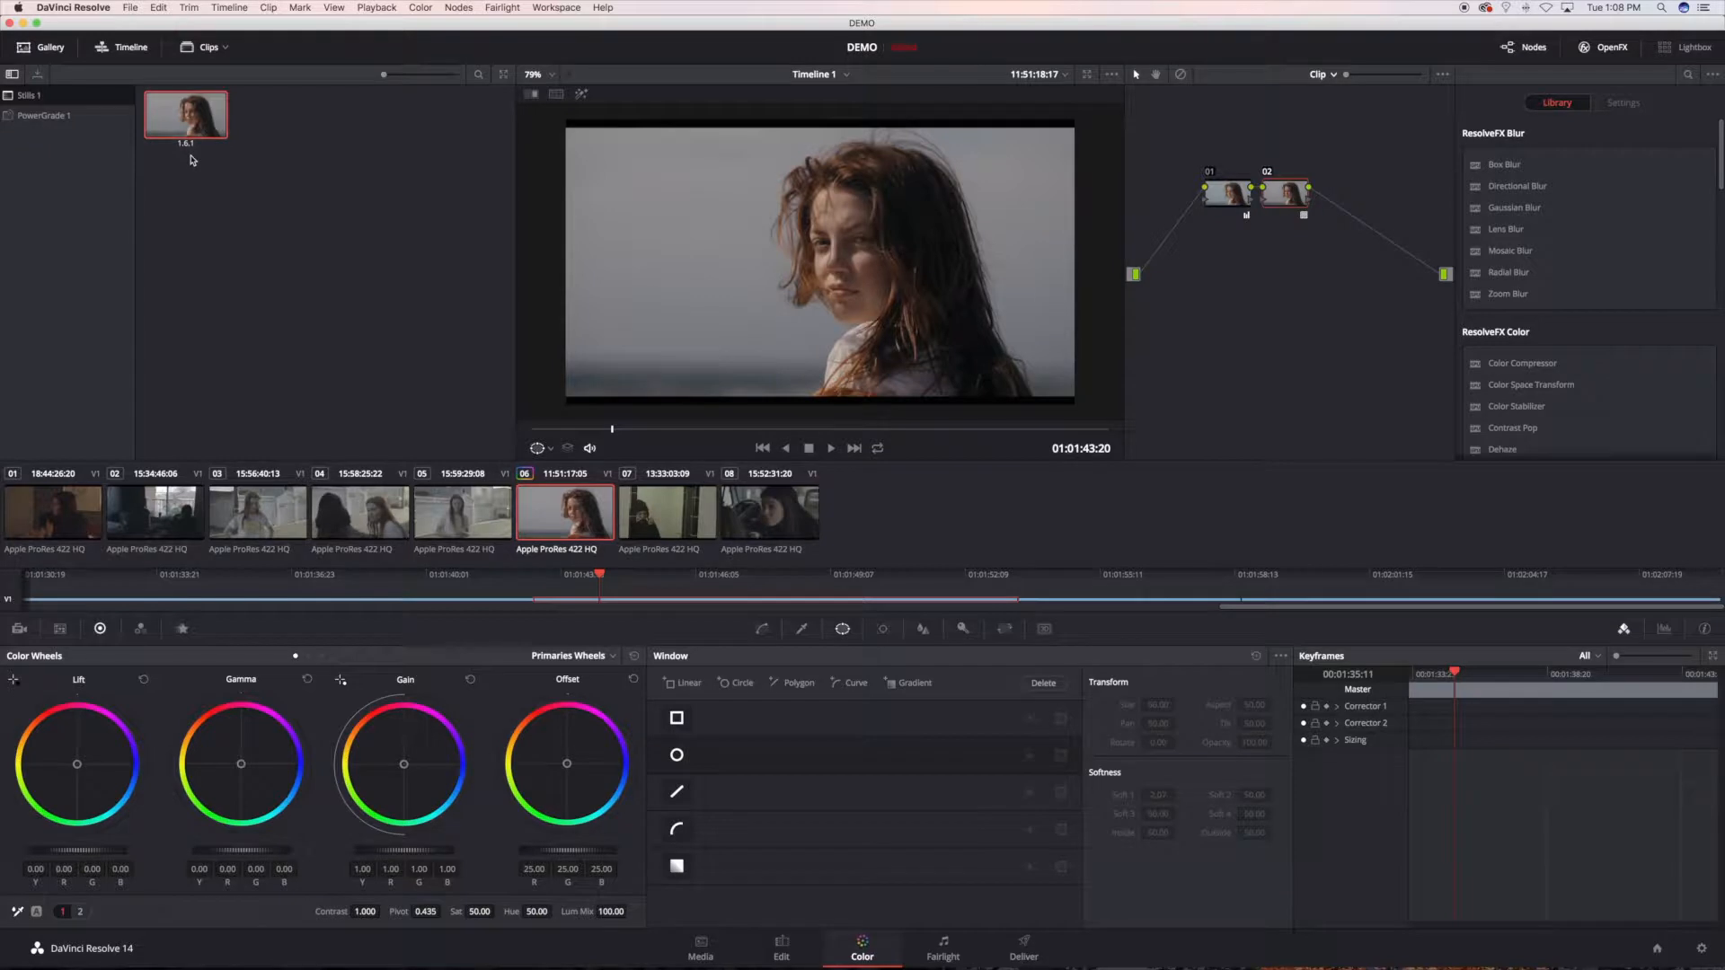
Step: Change node 02's 3D LUT to NOAM KROLL ART_HOUSE_02 and grab a second still
right_click(1281, 194)
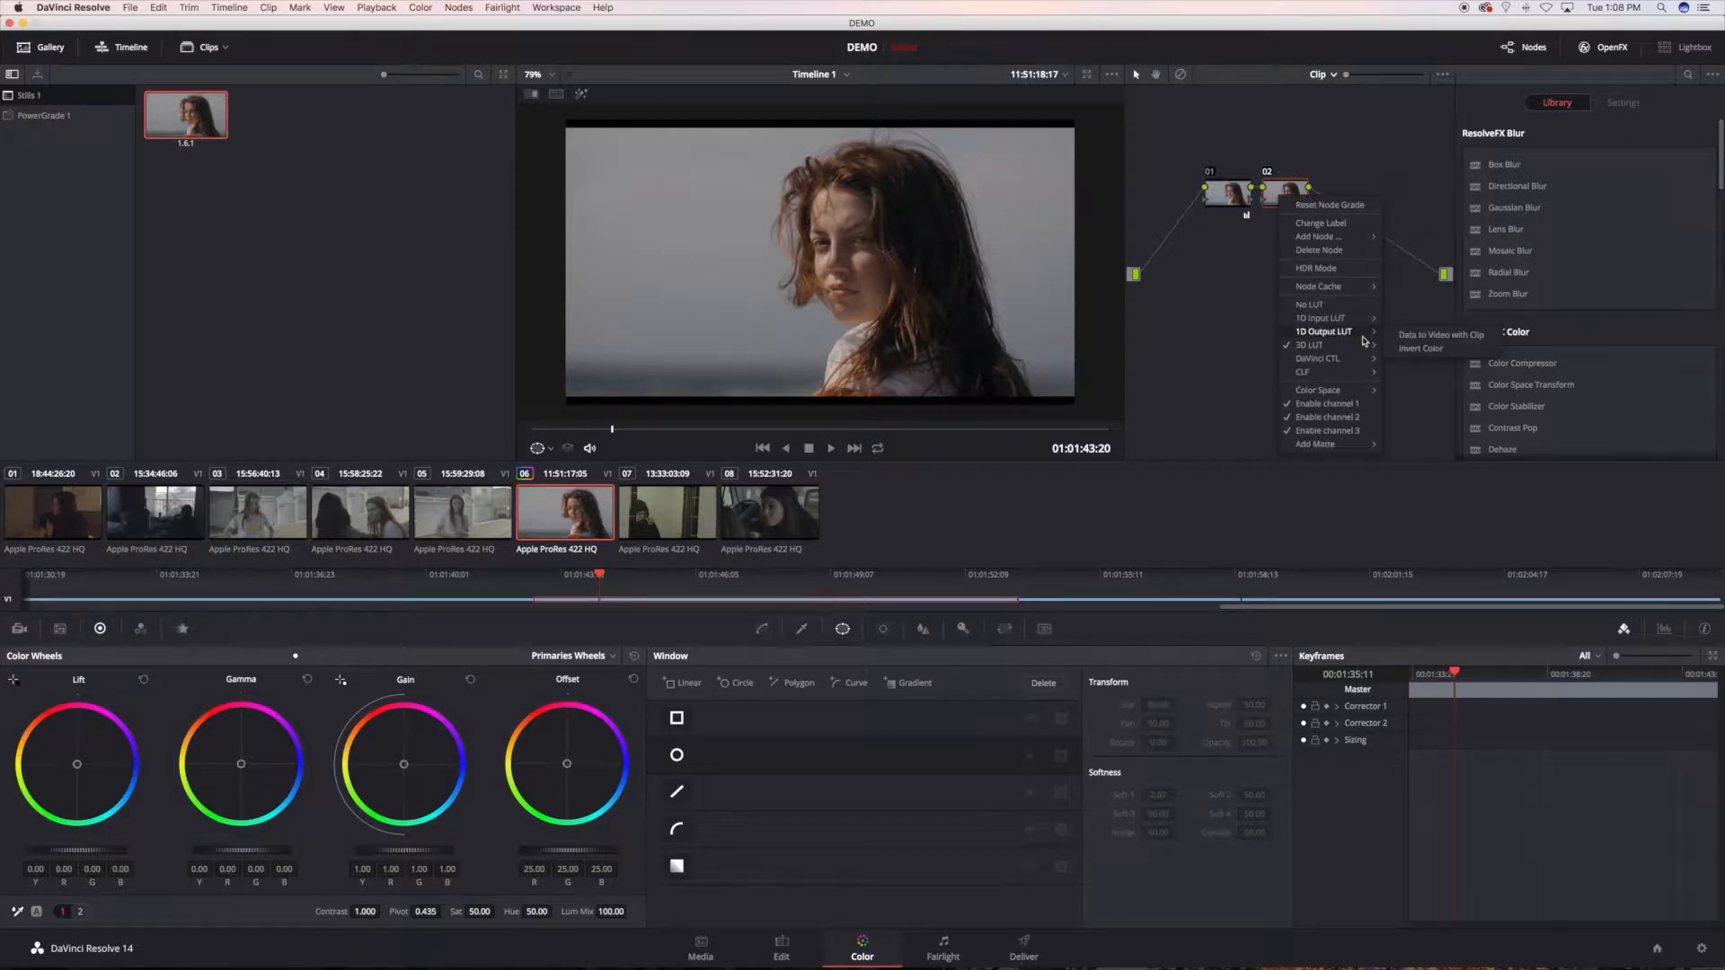
mouse_move(1424, 457)
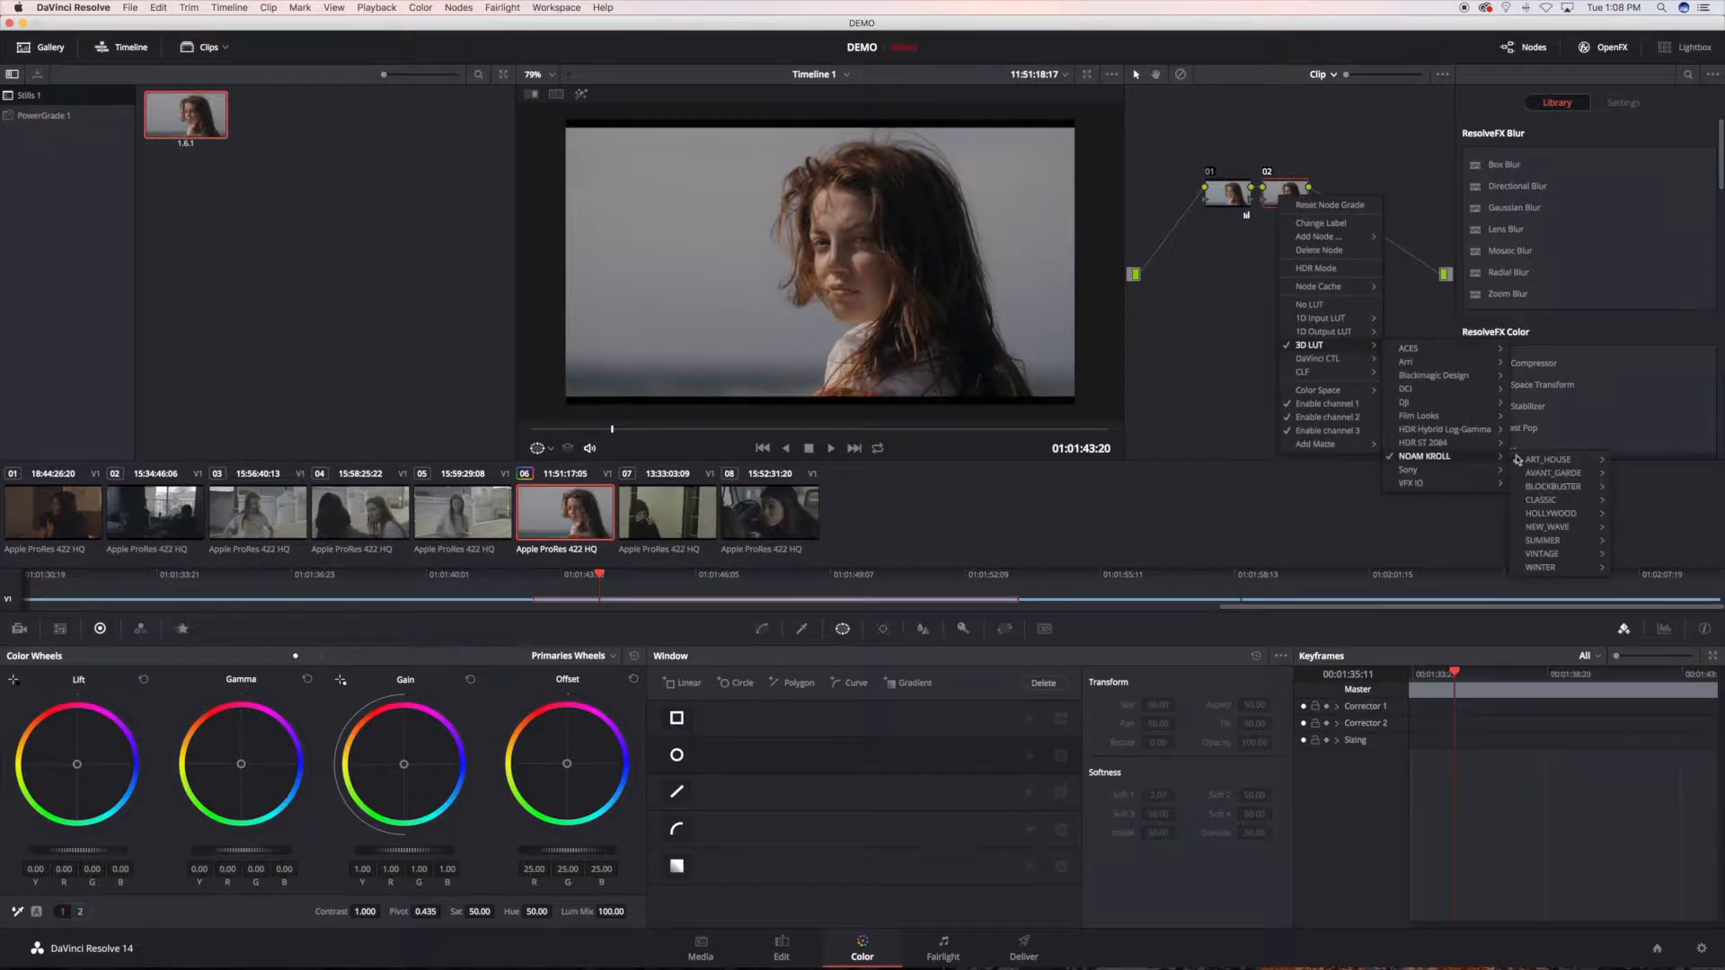
mouse_move(1547, 461)
click(1653, 476)
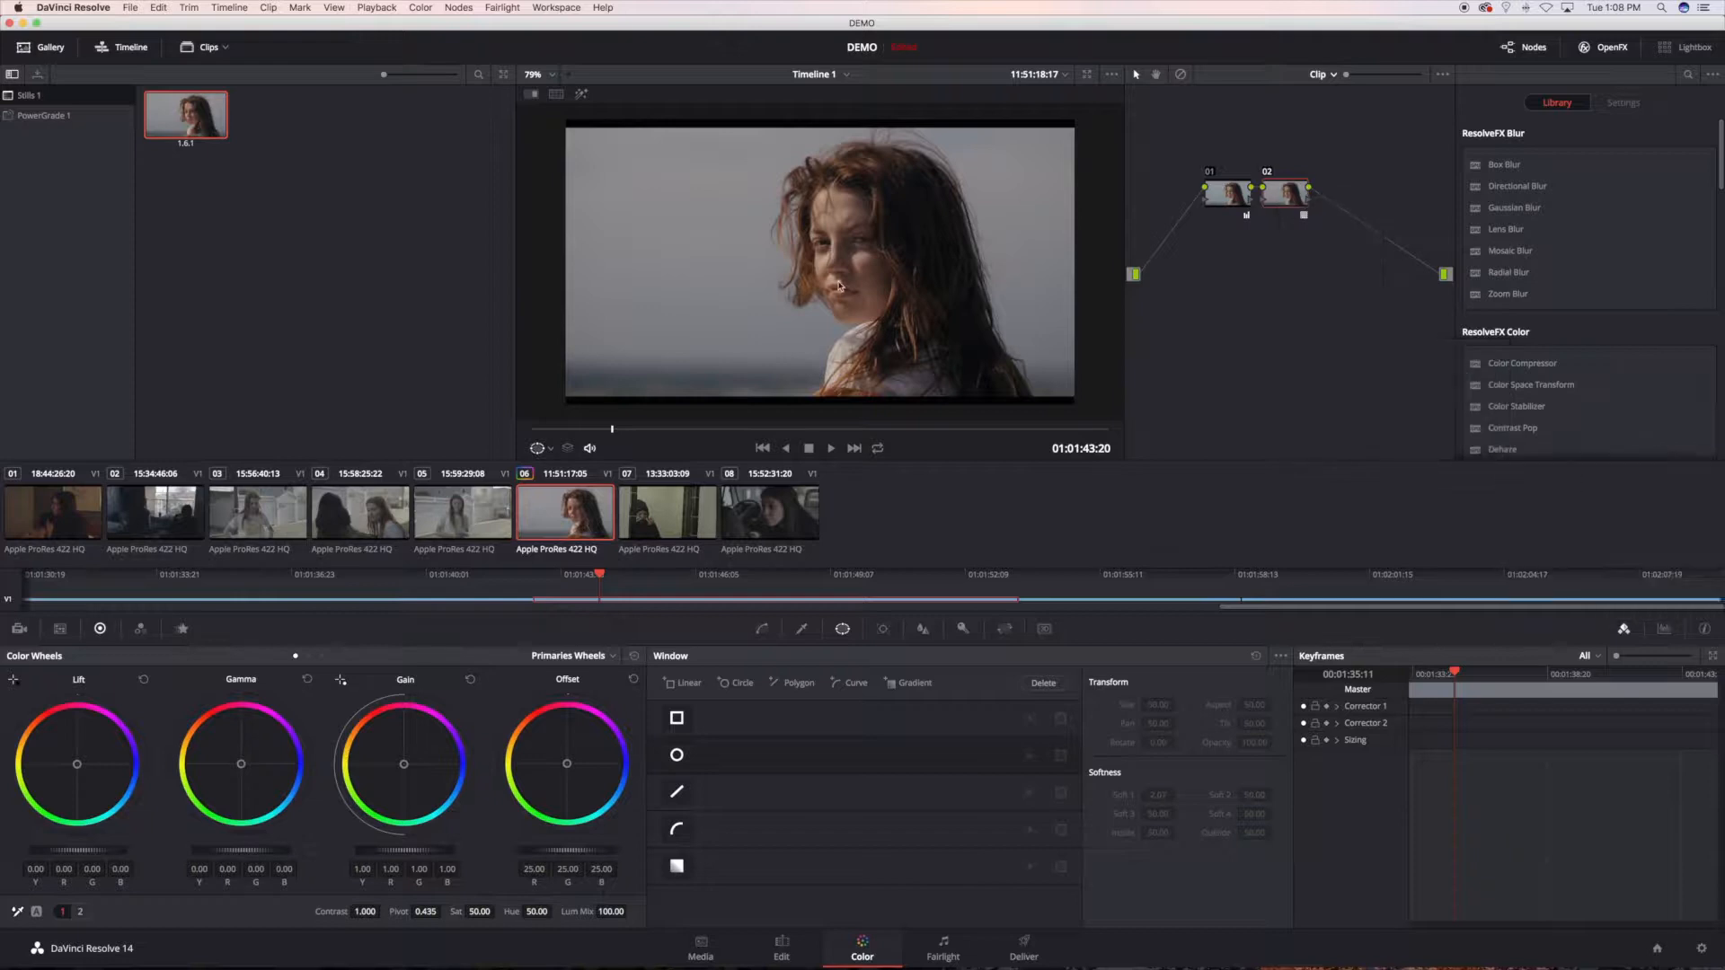
right_click(839, 285)
click(867, 294)
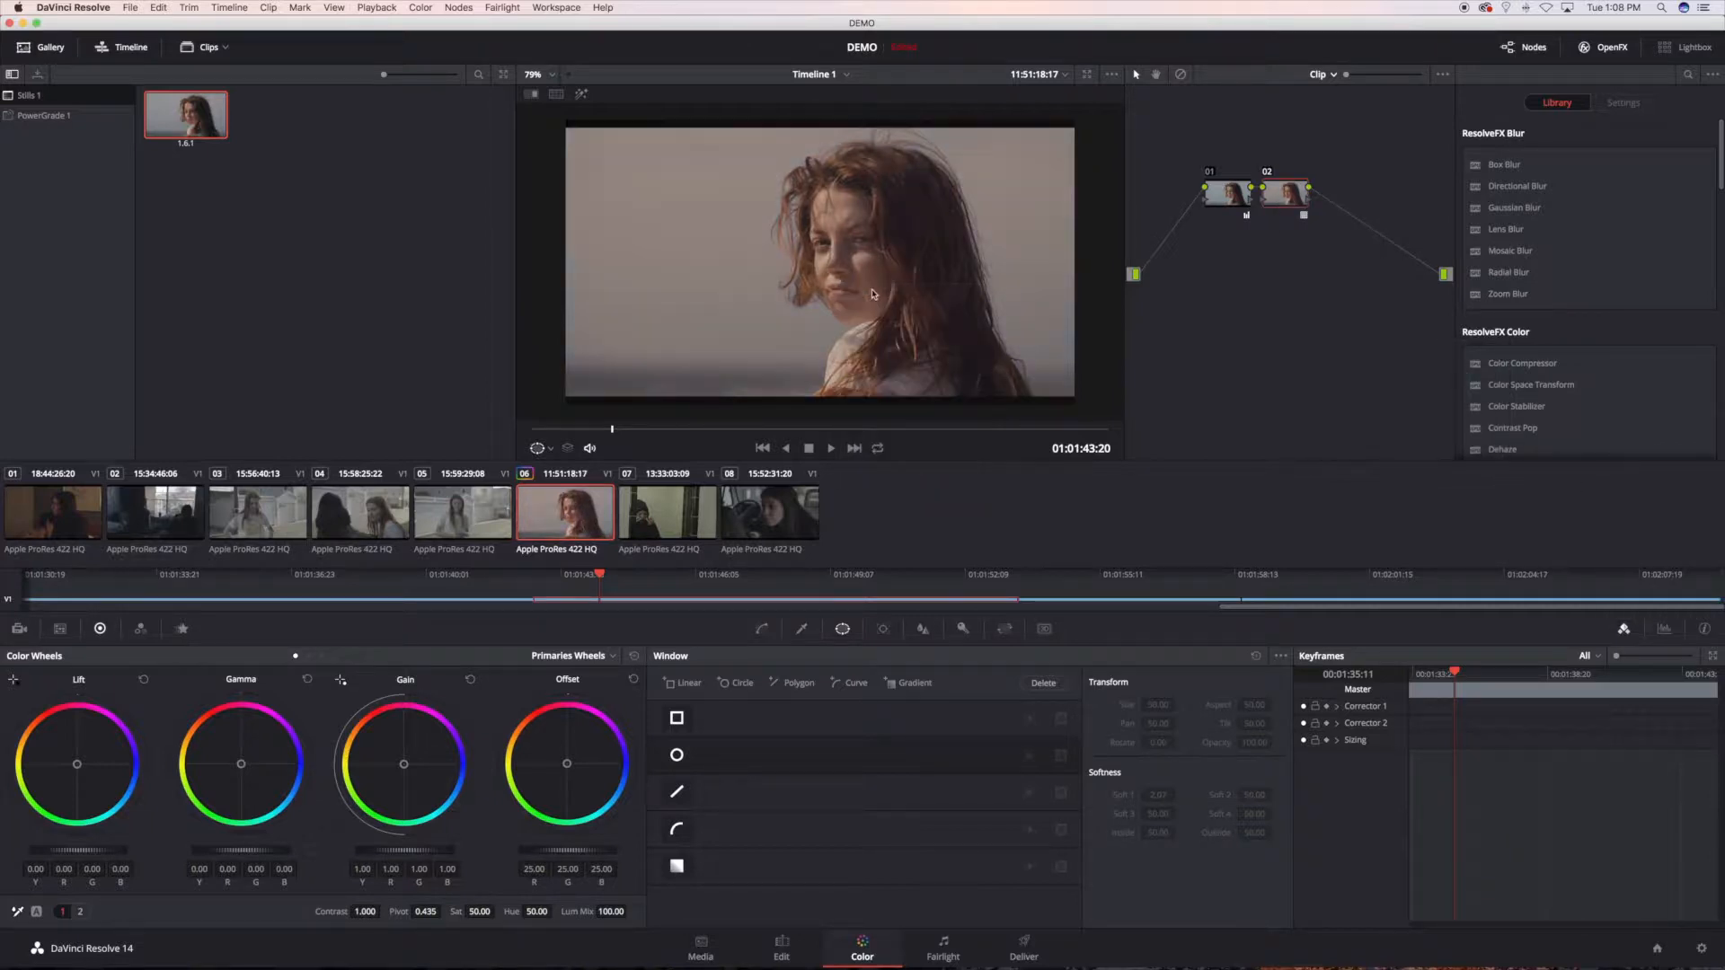
Step: Switch node 02's 3D LUT to NOAM KROLL ART_HOUSE_03 and grab a third still
right_click(1281, 198)
mouse_move(1335, 351)
mouse_move(1456, 458)
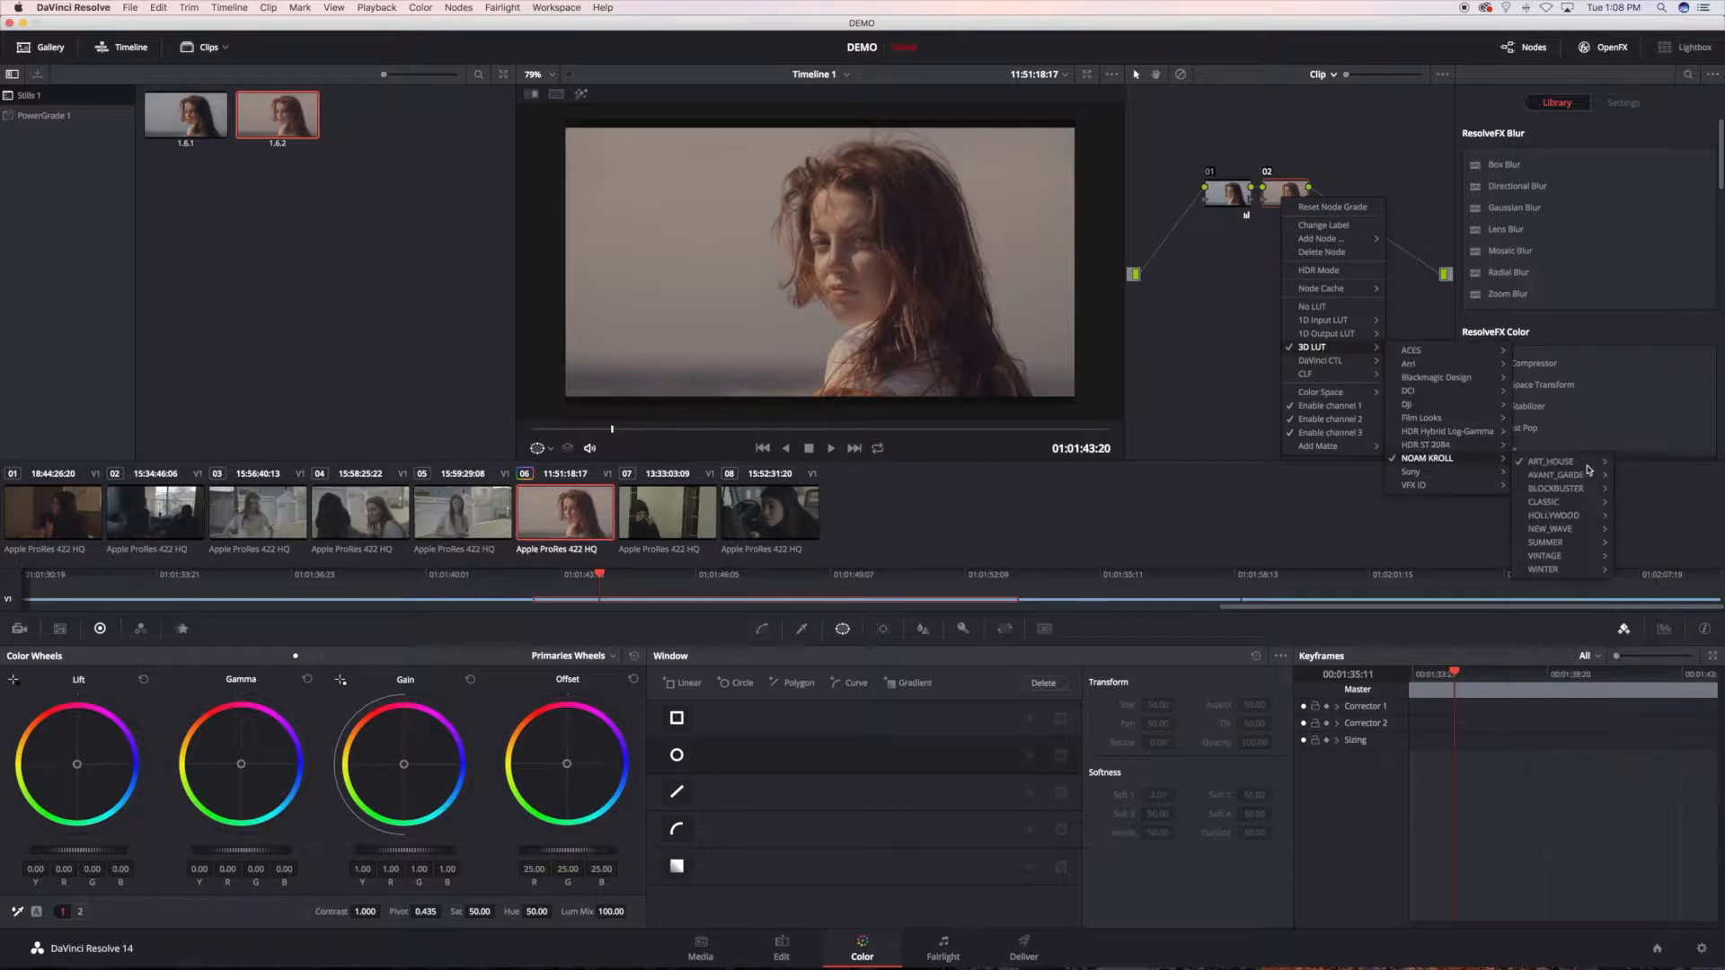
mouse_move(1600, 463)
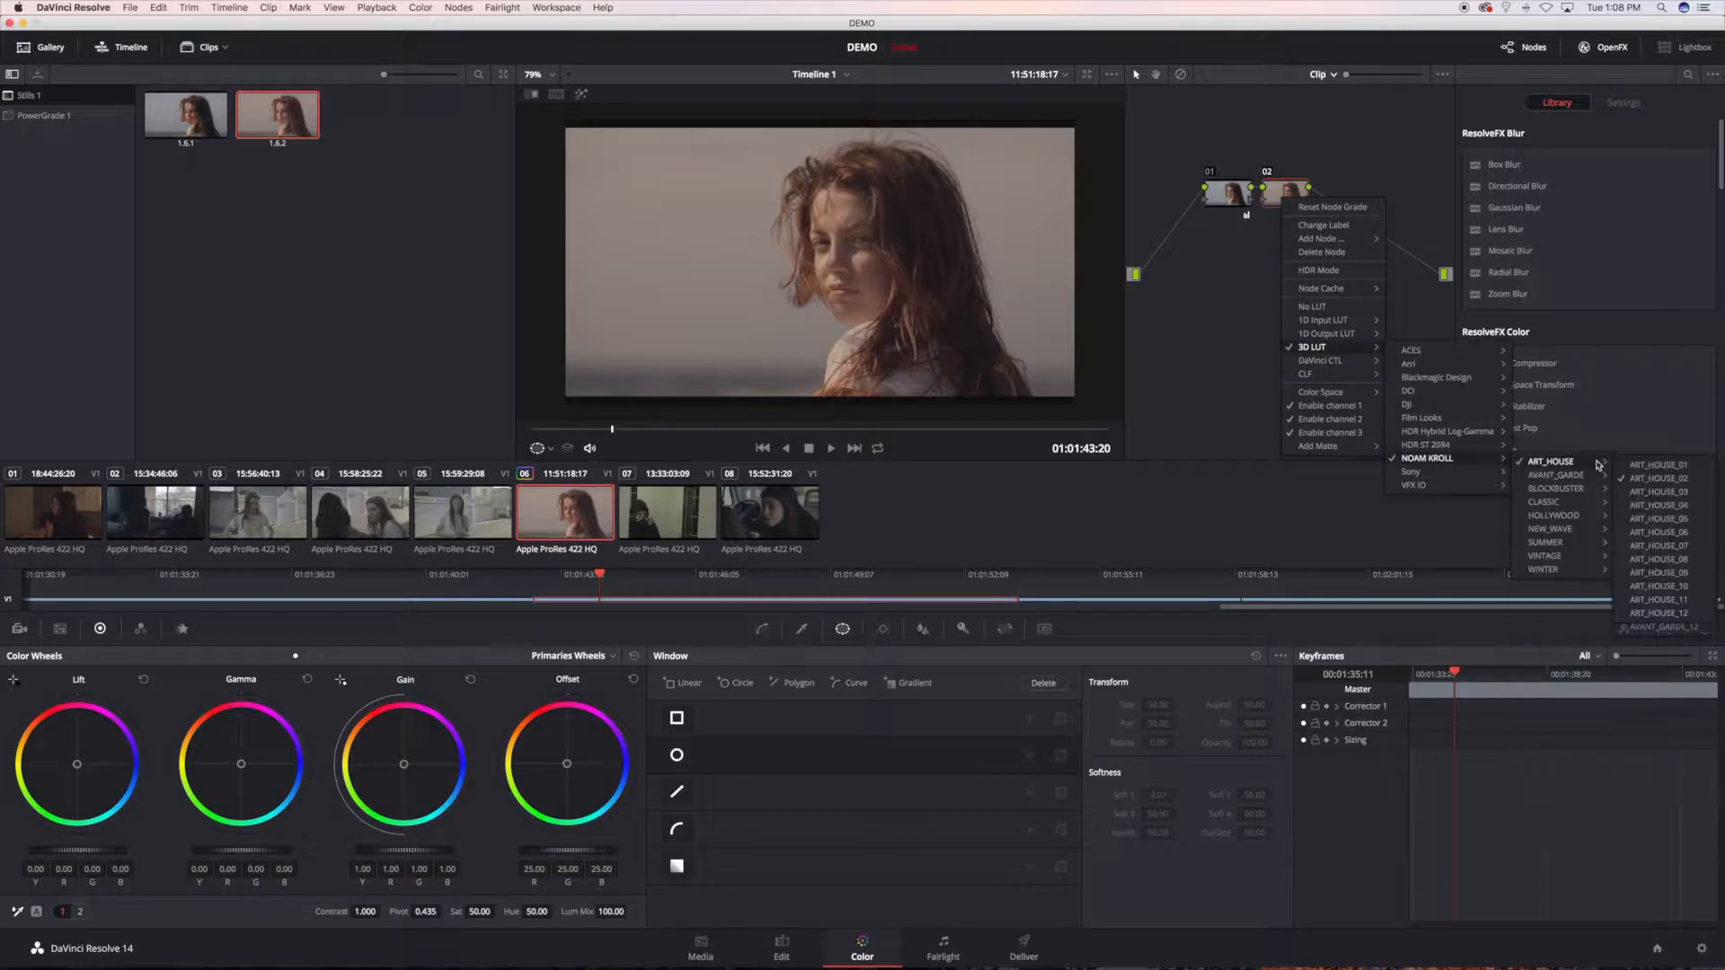
click(1653, 491)
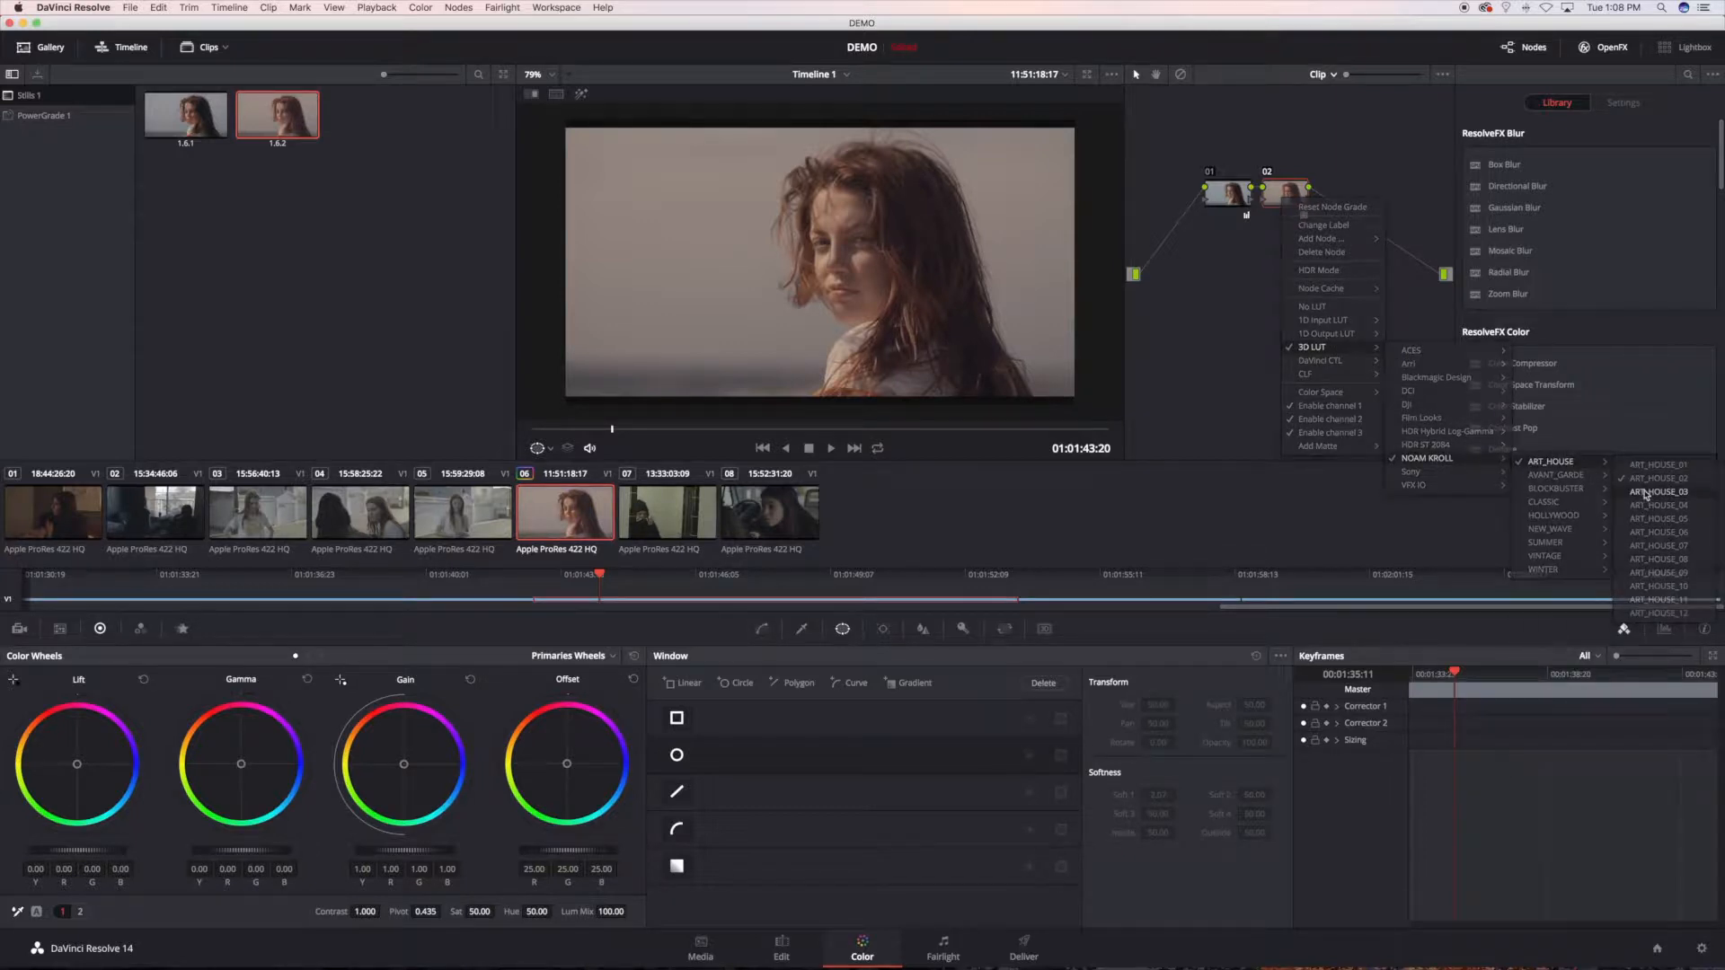
right_click(816, 263)
click(851, 269)
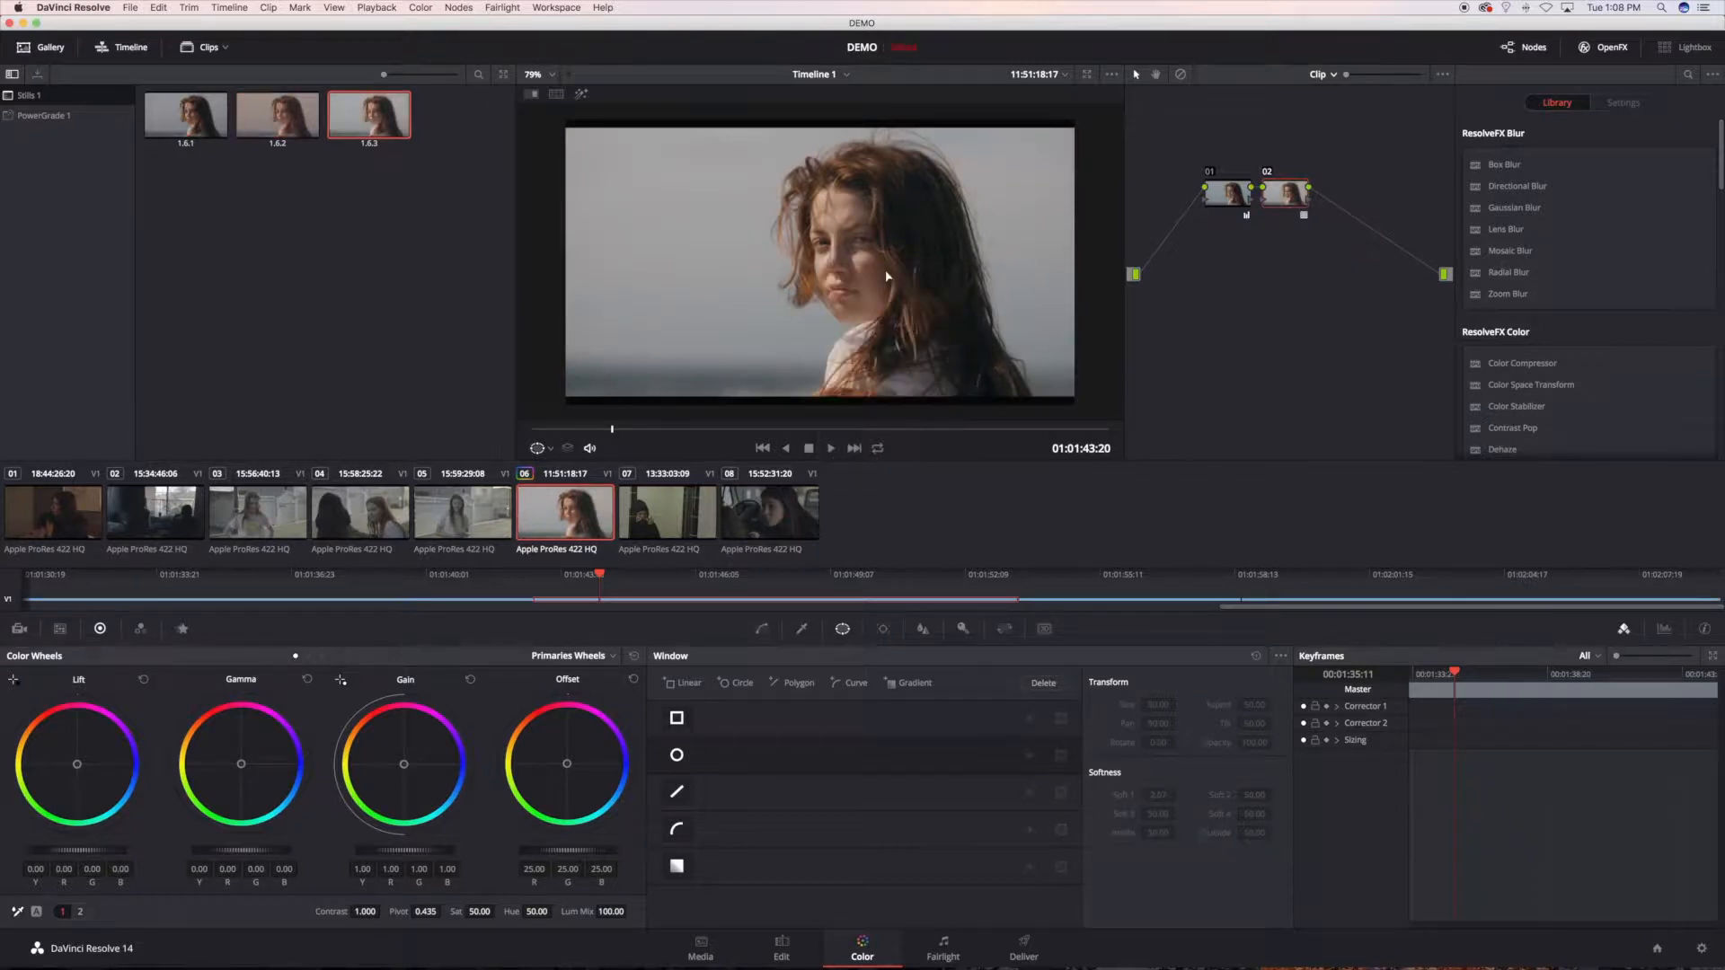
Step: Move all three stills from the Stills 1 album into PowerGrade 1 and open that album
click(453, 120)
drag(377, 119, 61, 115)
click(285, 125)
drag(189, 119, 54, 121)
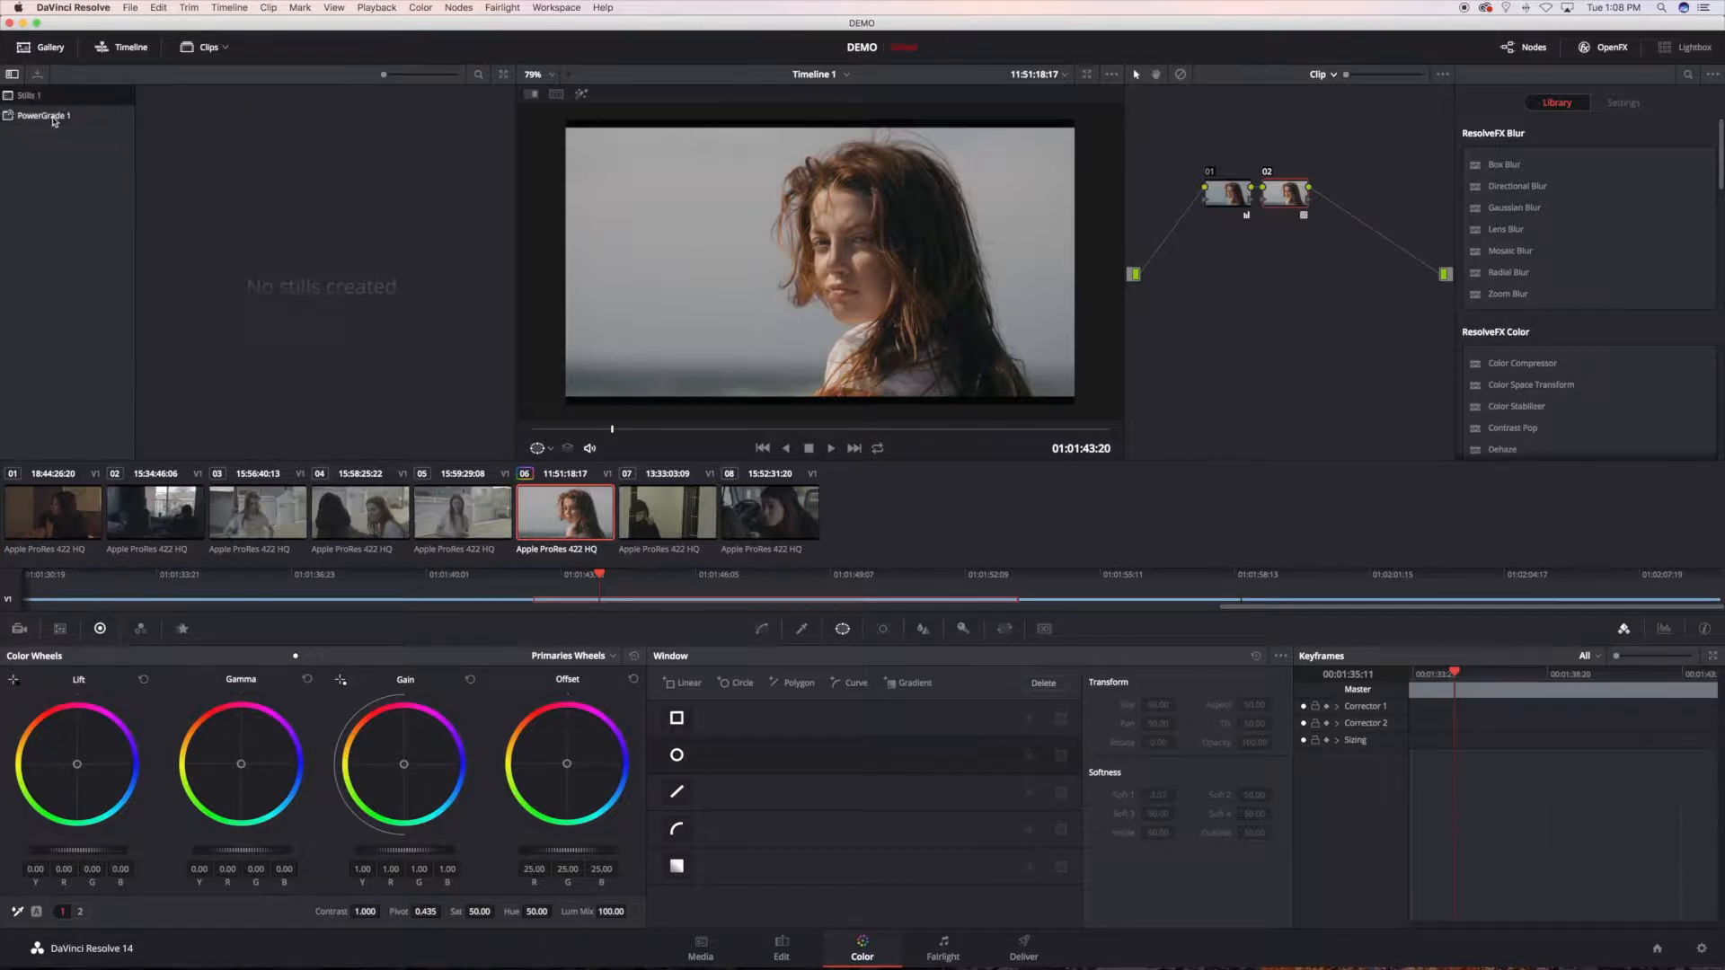
click(54, 120)
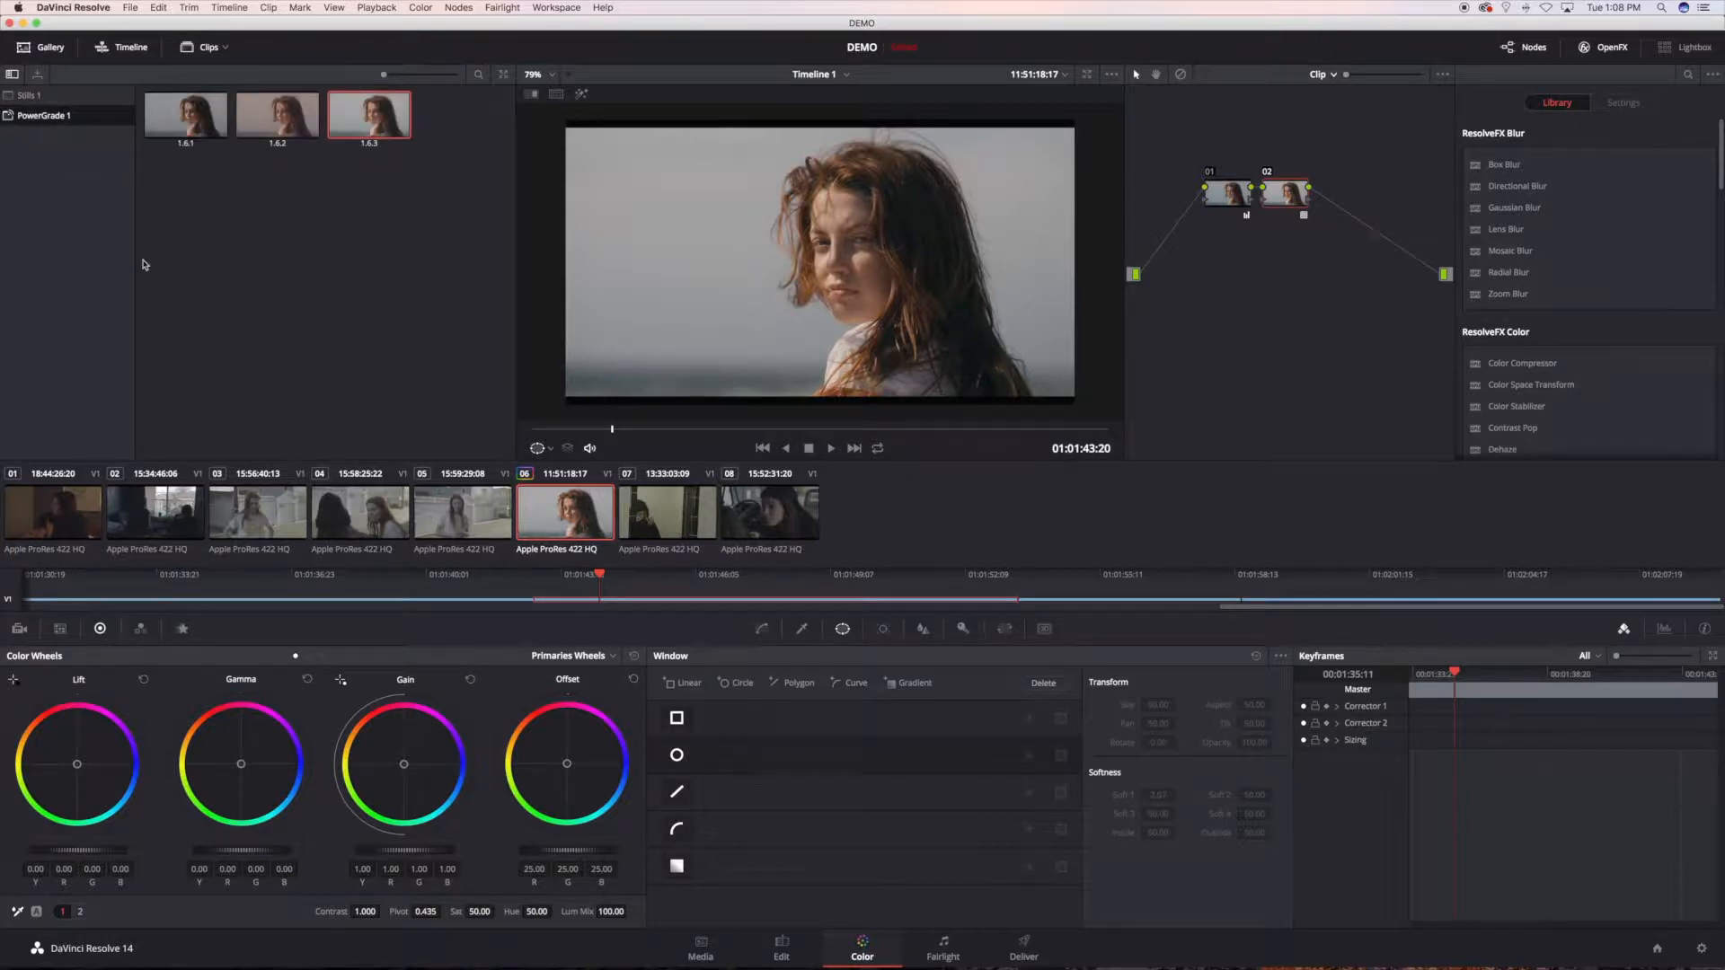
Step: Apply the grades of stills 1.6.1, 1.6.2 and 1.6.3 to clip 06 one after another to compare the looks
click(180, 125)
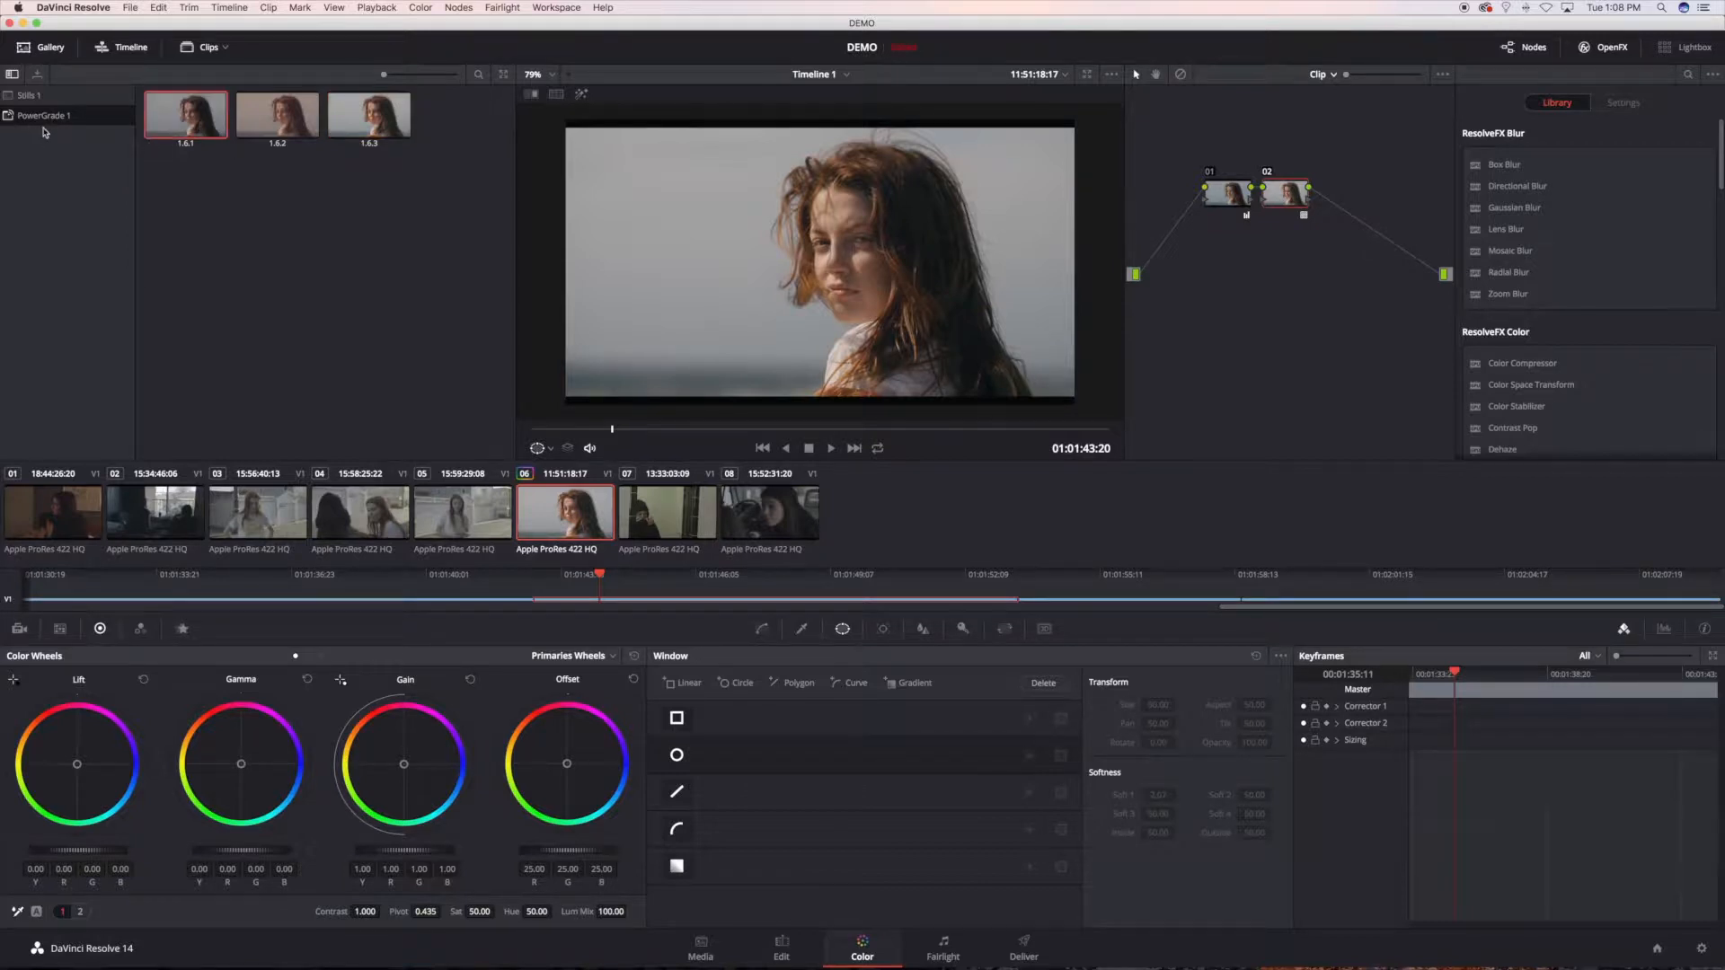
right_click(205, 122)
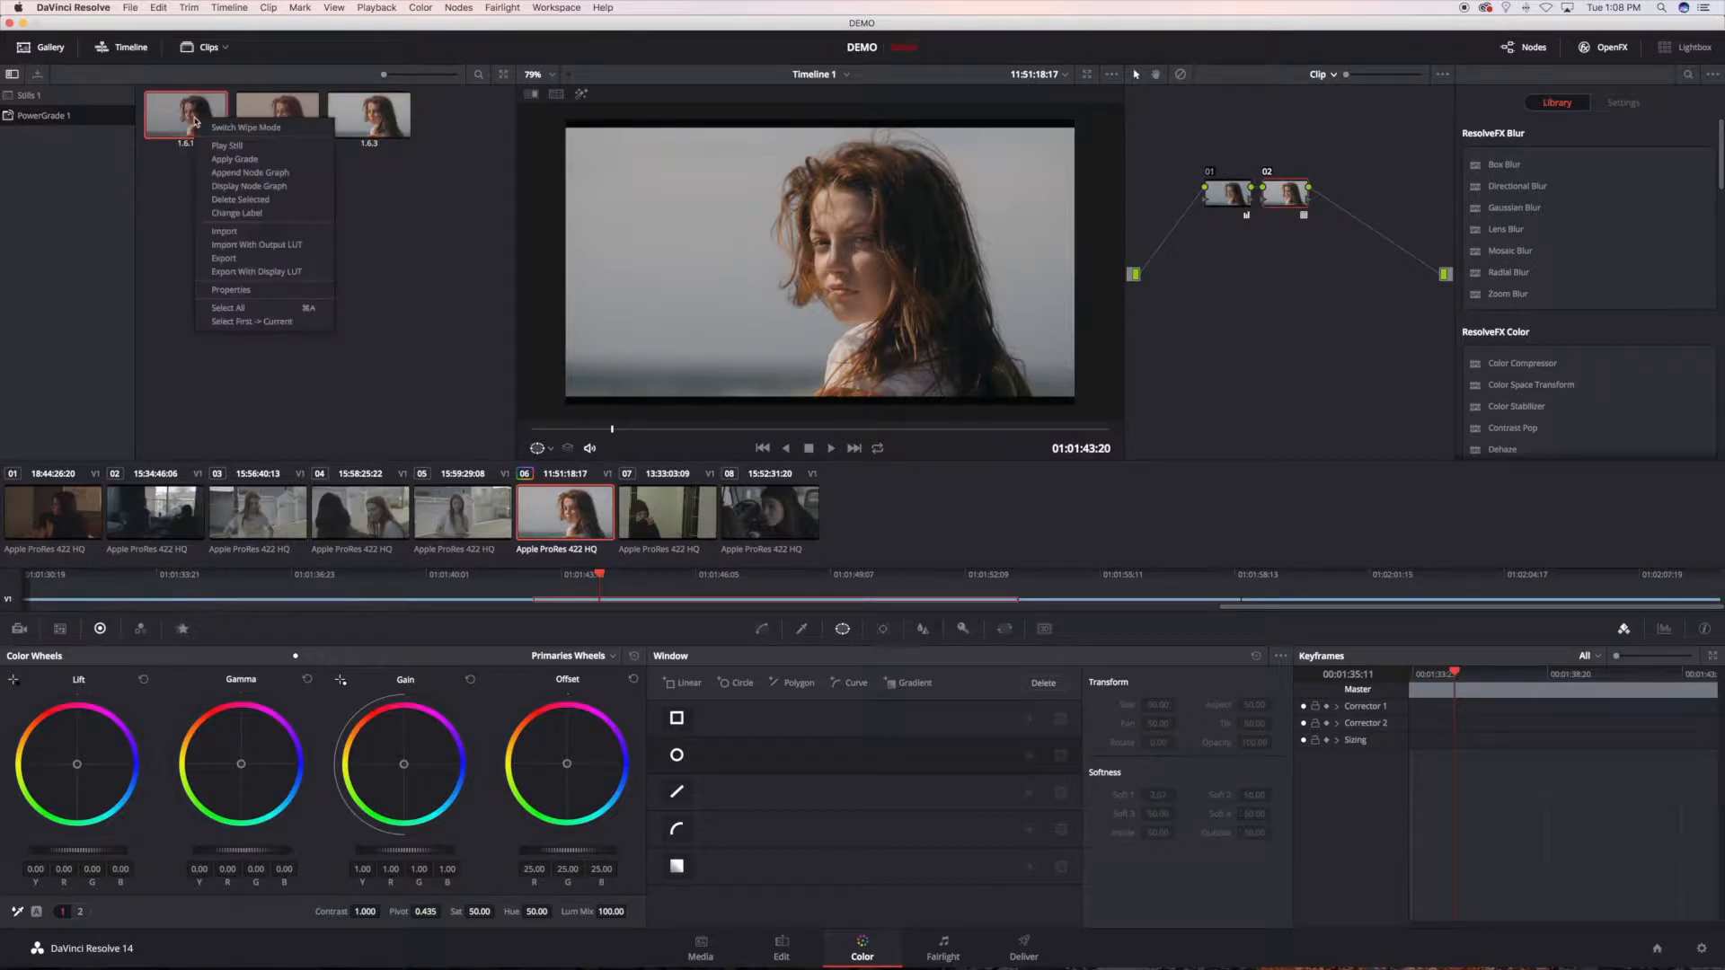
click(236, 162)
right_click(272, 126)
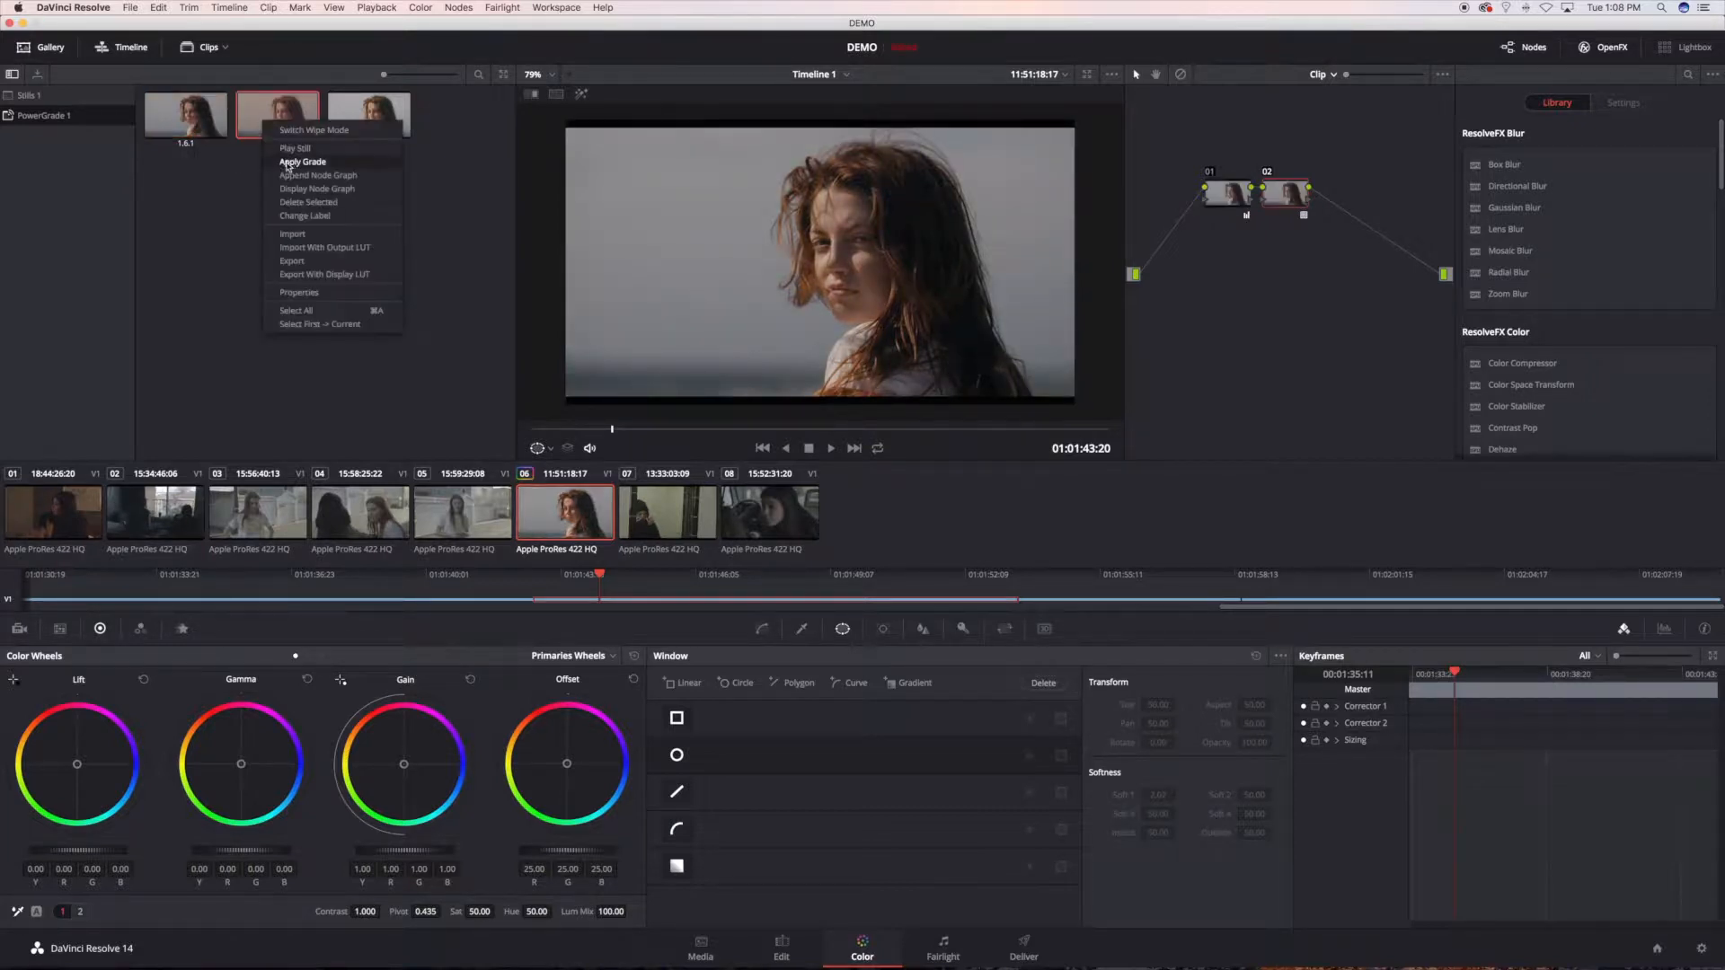
click(288, 164)
right_click(409, 119)
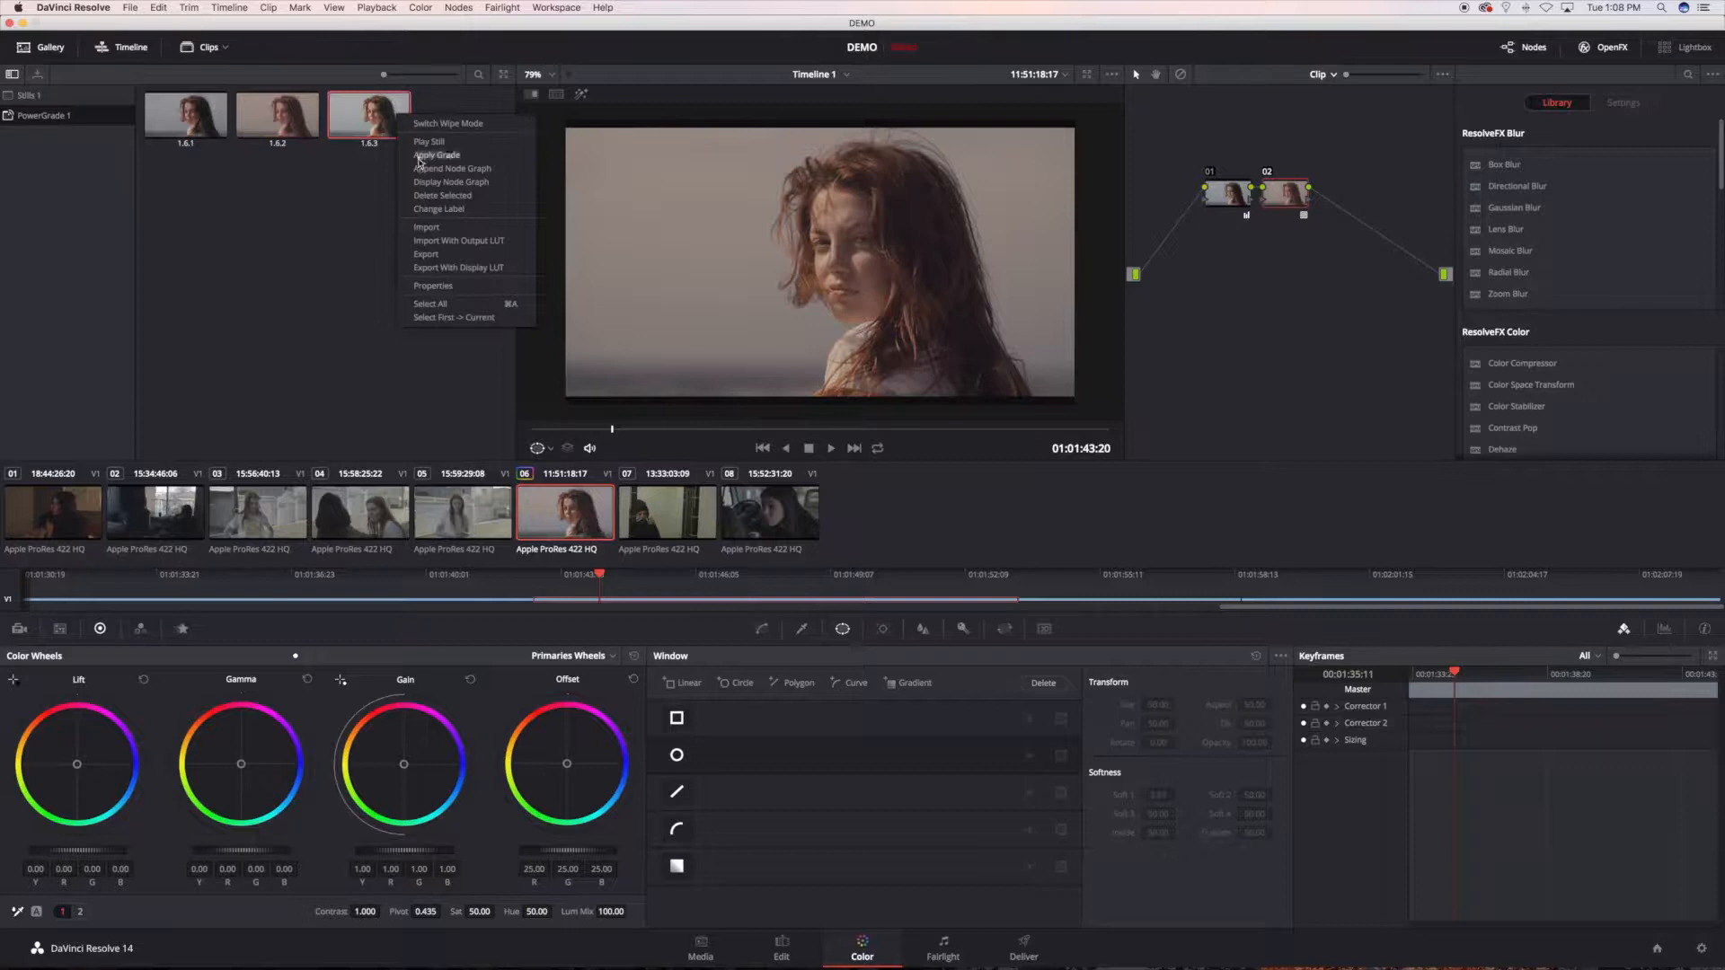
click(418, 158)
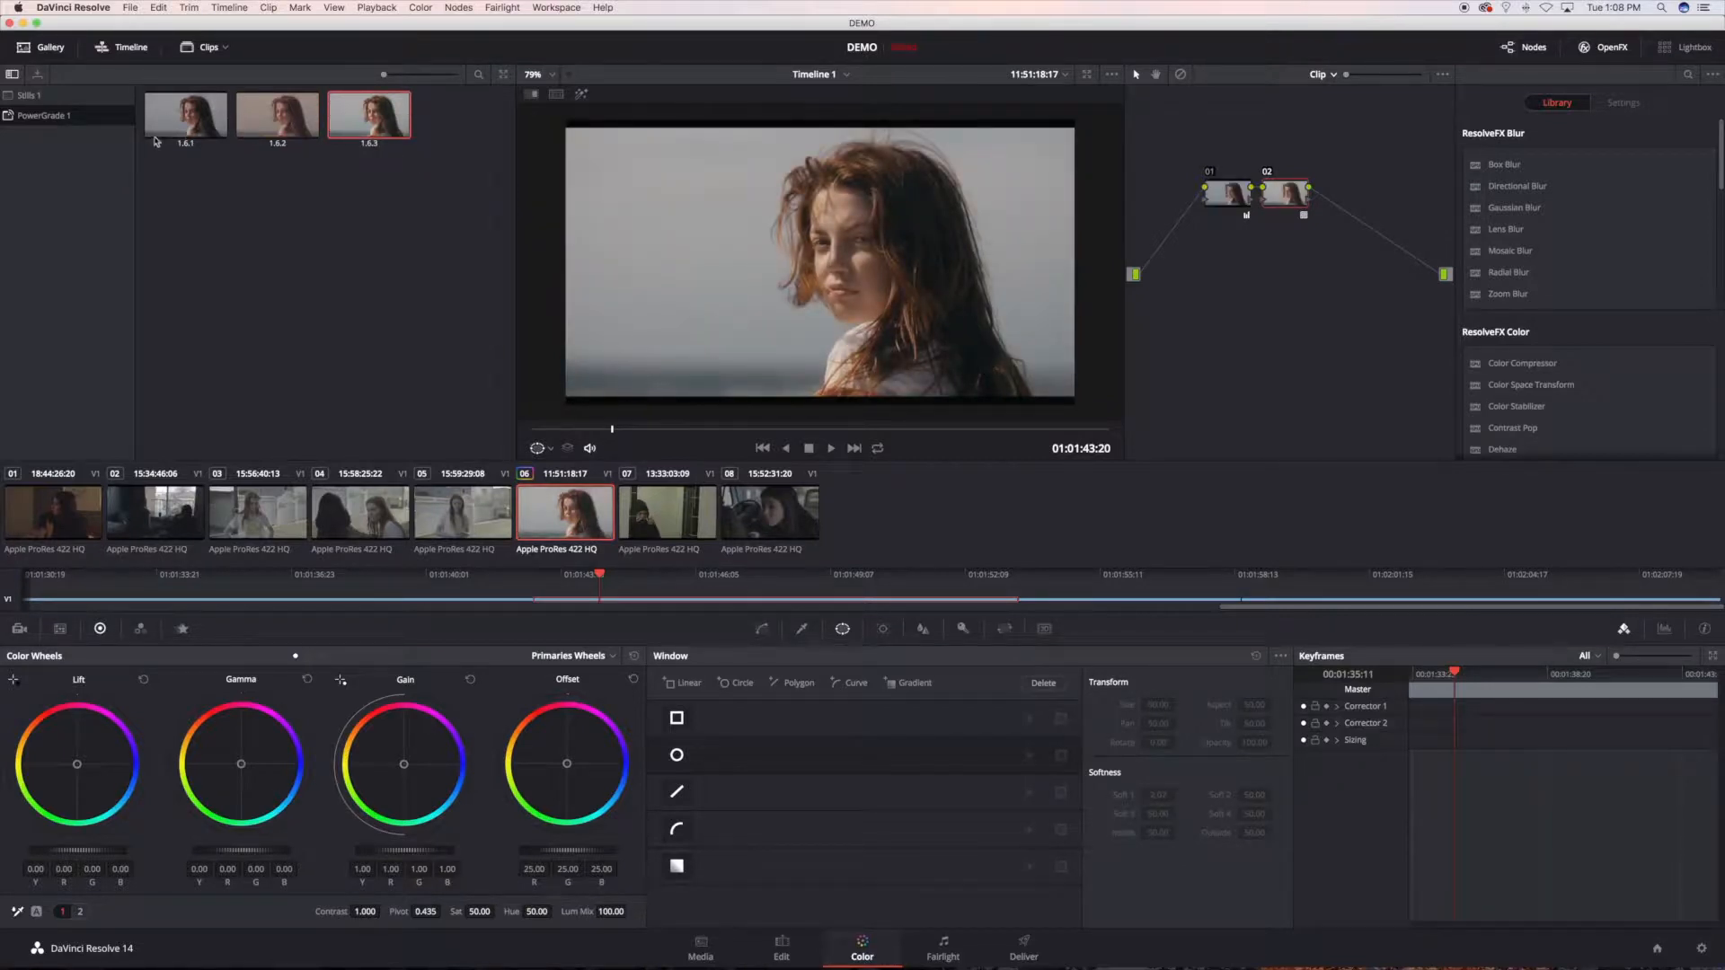
Step: Select still 1.6.2 in PowerGrade 1 and enlarge the gallery thumbnails to compare the stills
click(279, 118)
drag(385, 74, 443, 77)
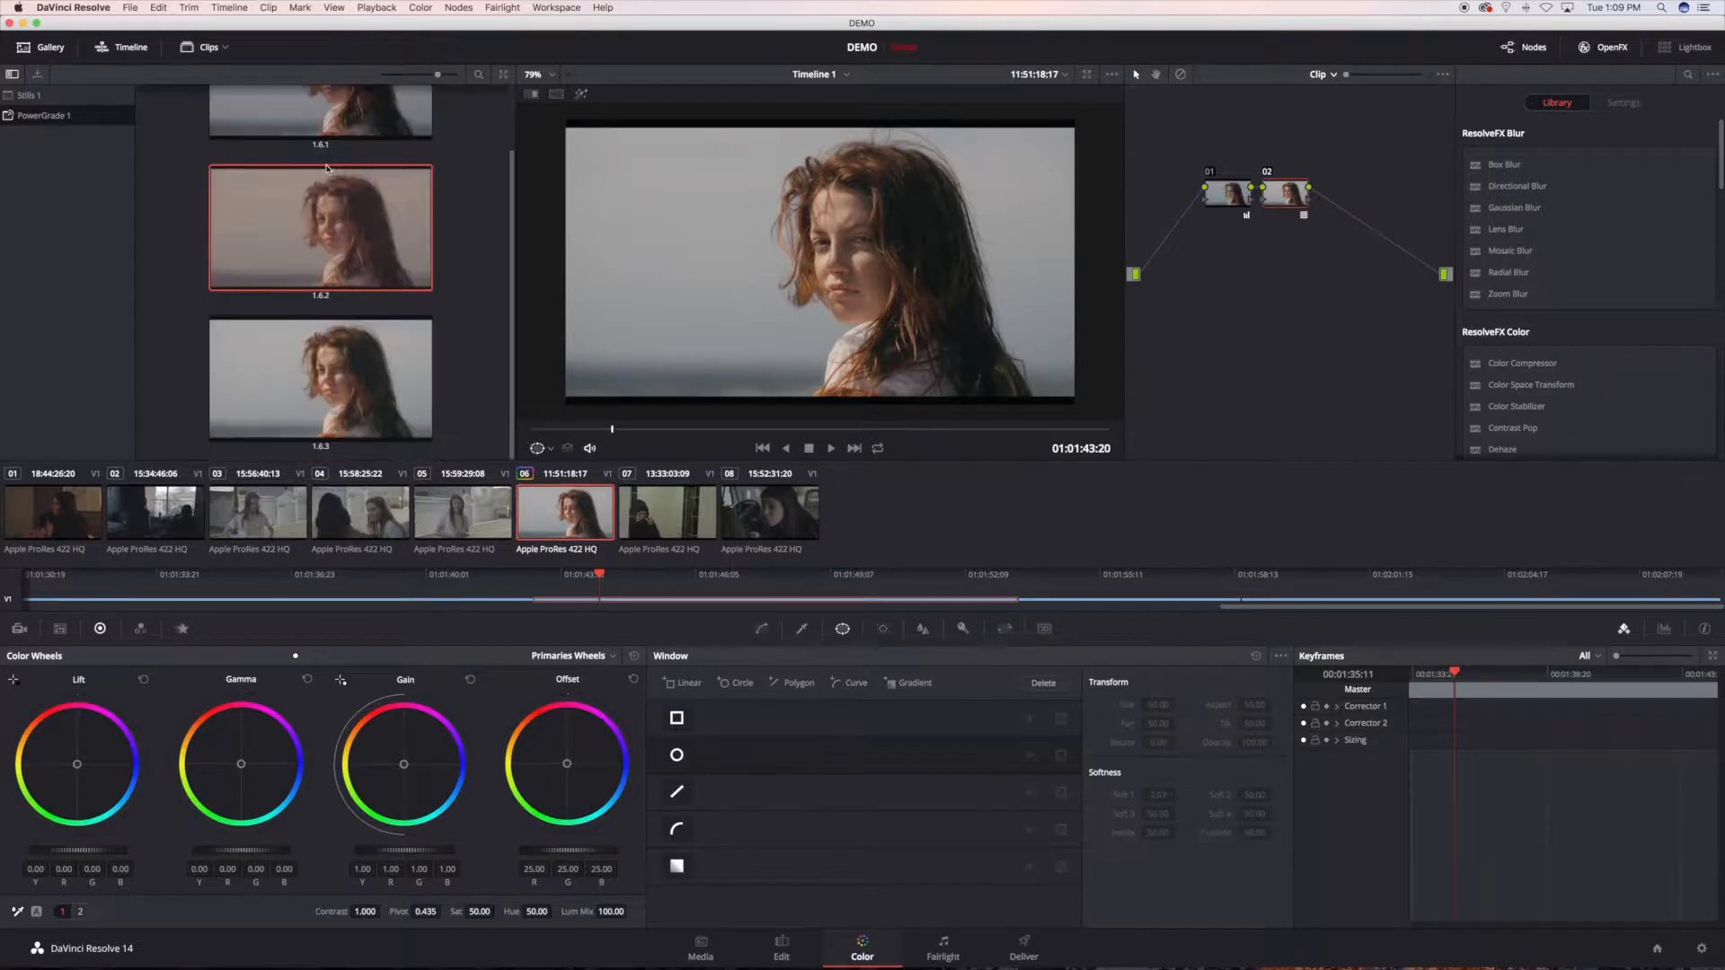
Step: Shrink the gallery thumbnails and apply the grade of still 1.6.1 to clip 06
drag(439, 77, 388, 83)
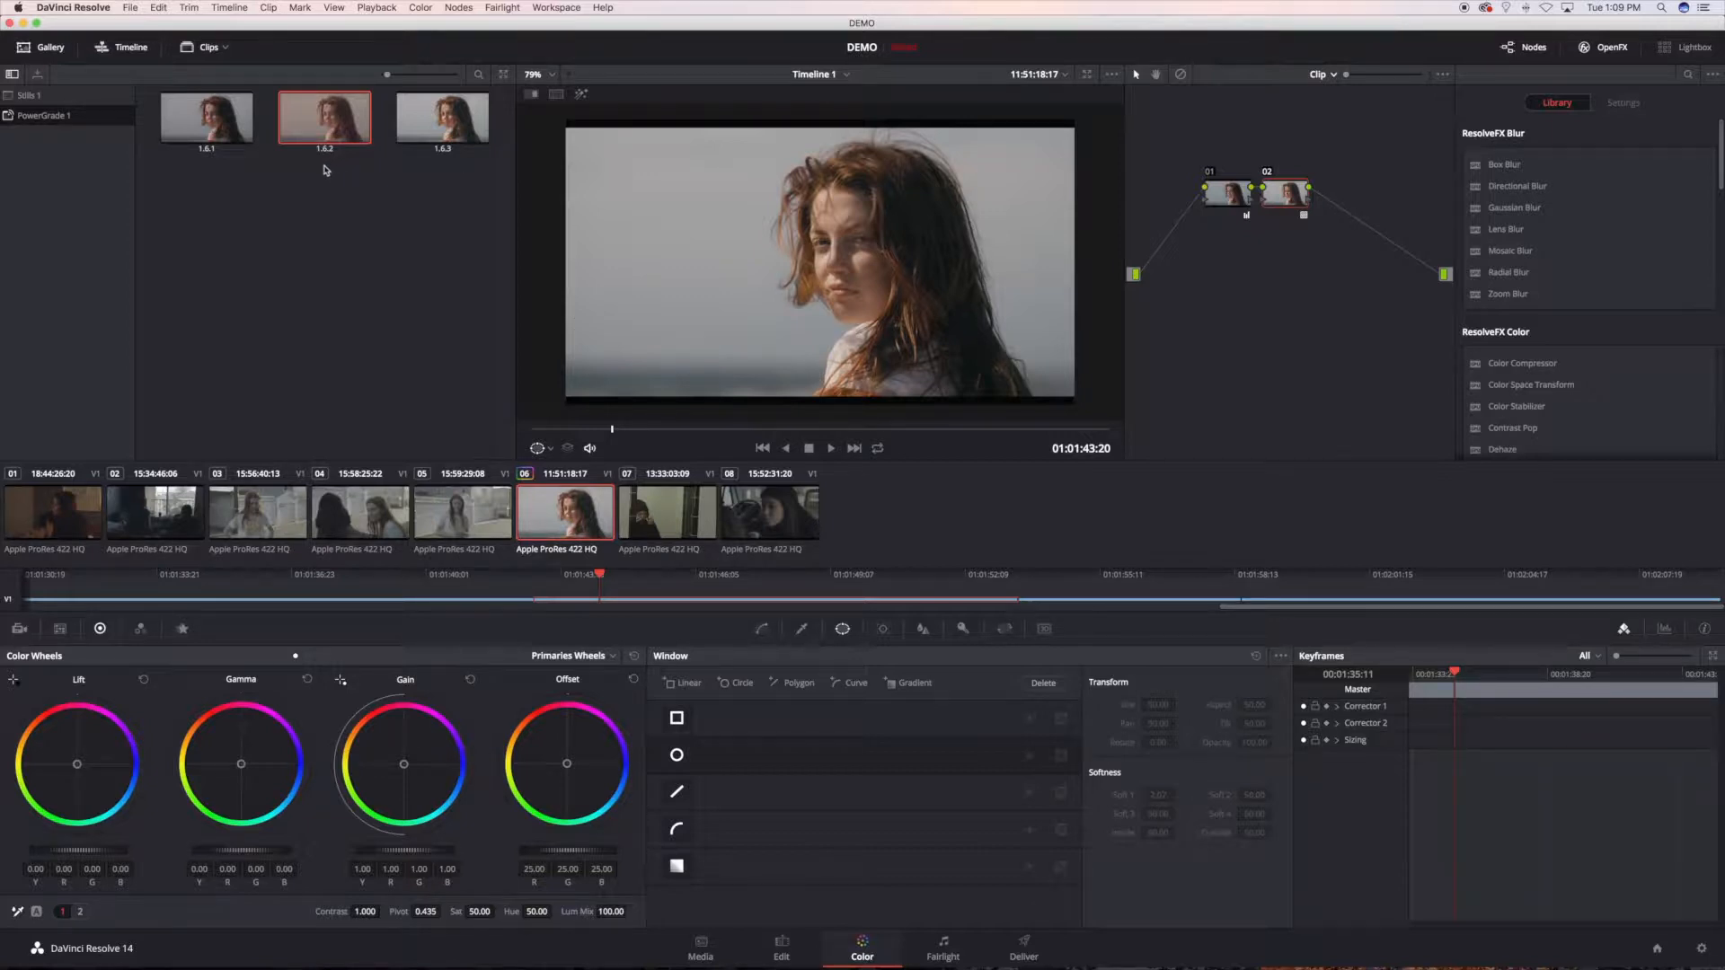
right_click(208, 137)
click(248, 176)
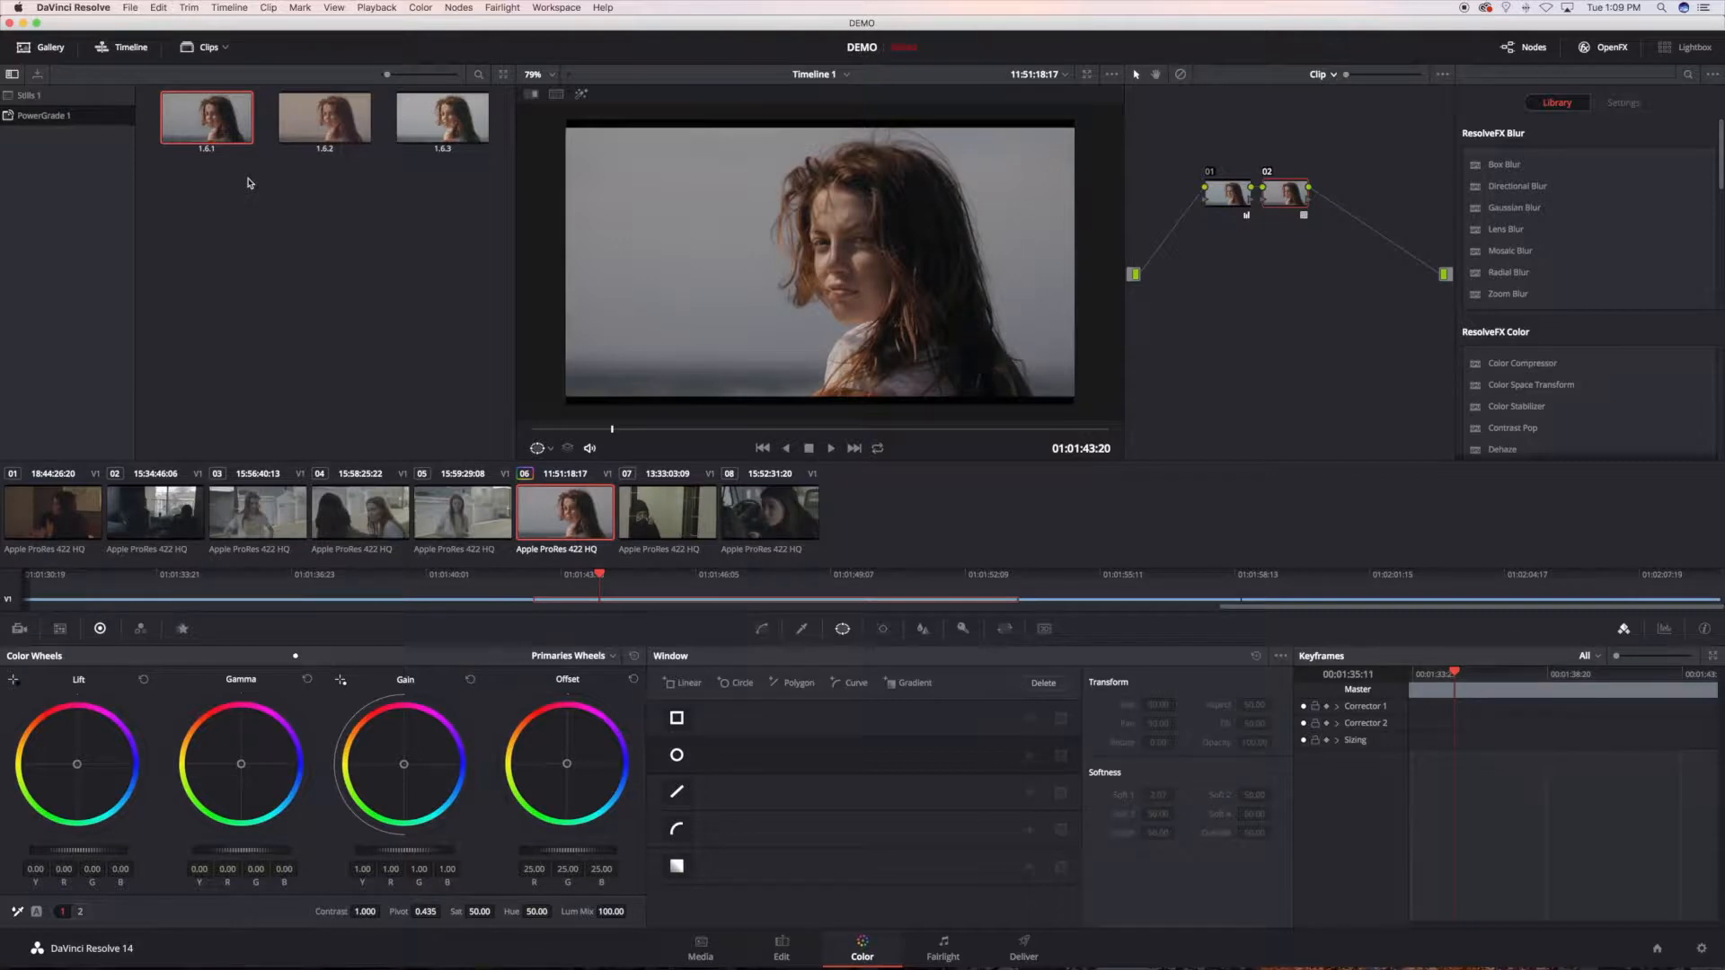
Step: Disable base node 01 to see the LUT in node 02 on its own, and re-enable node 01
drag(1227, 202, 1201, 191)
click(1195, 193)
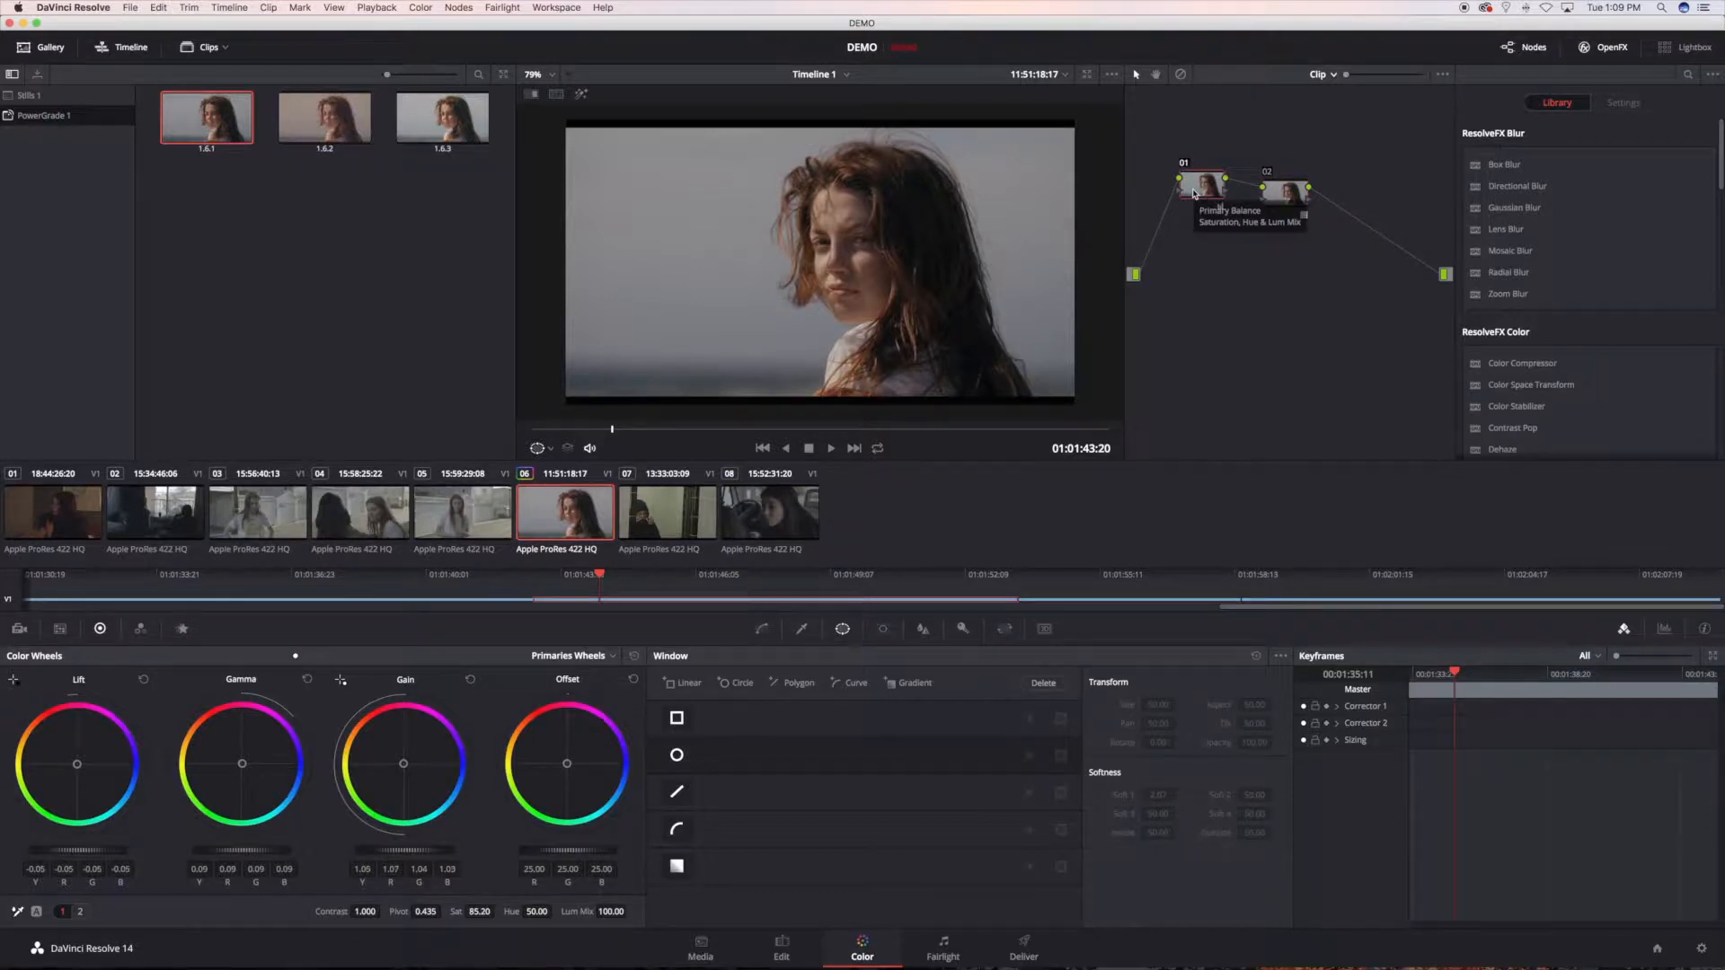
key(super+d)
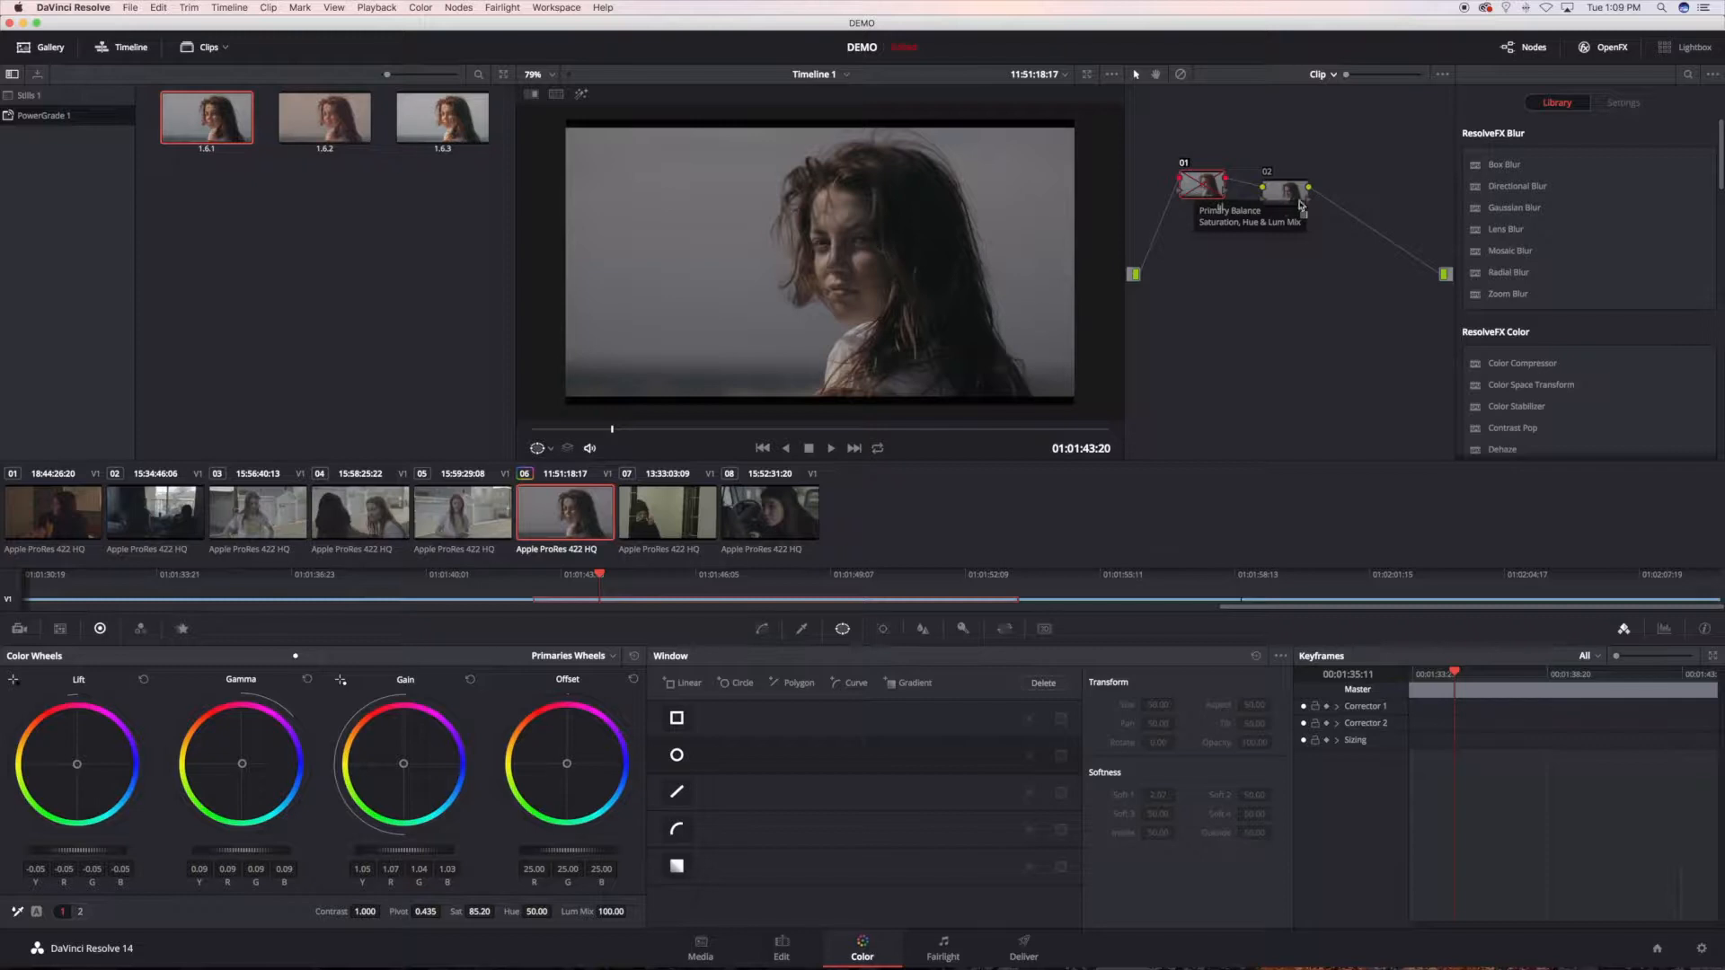
drag(1291, 193, 1286, 180)
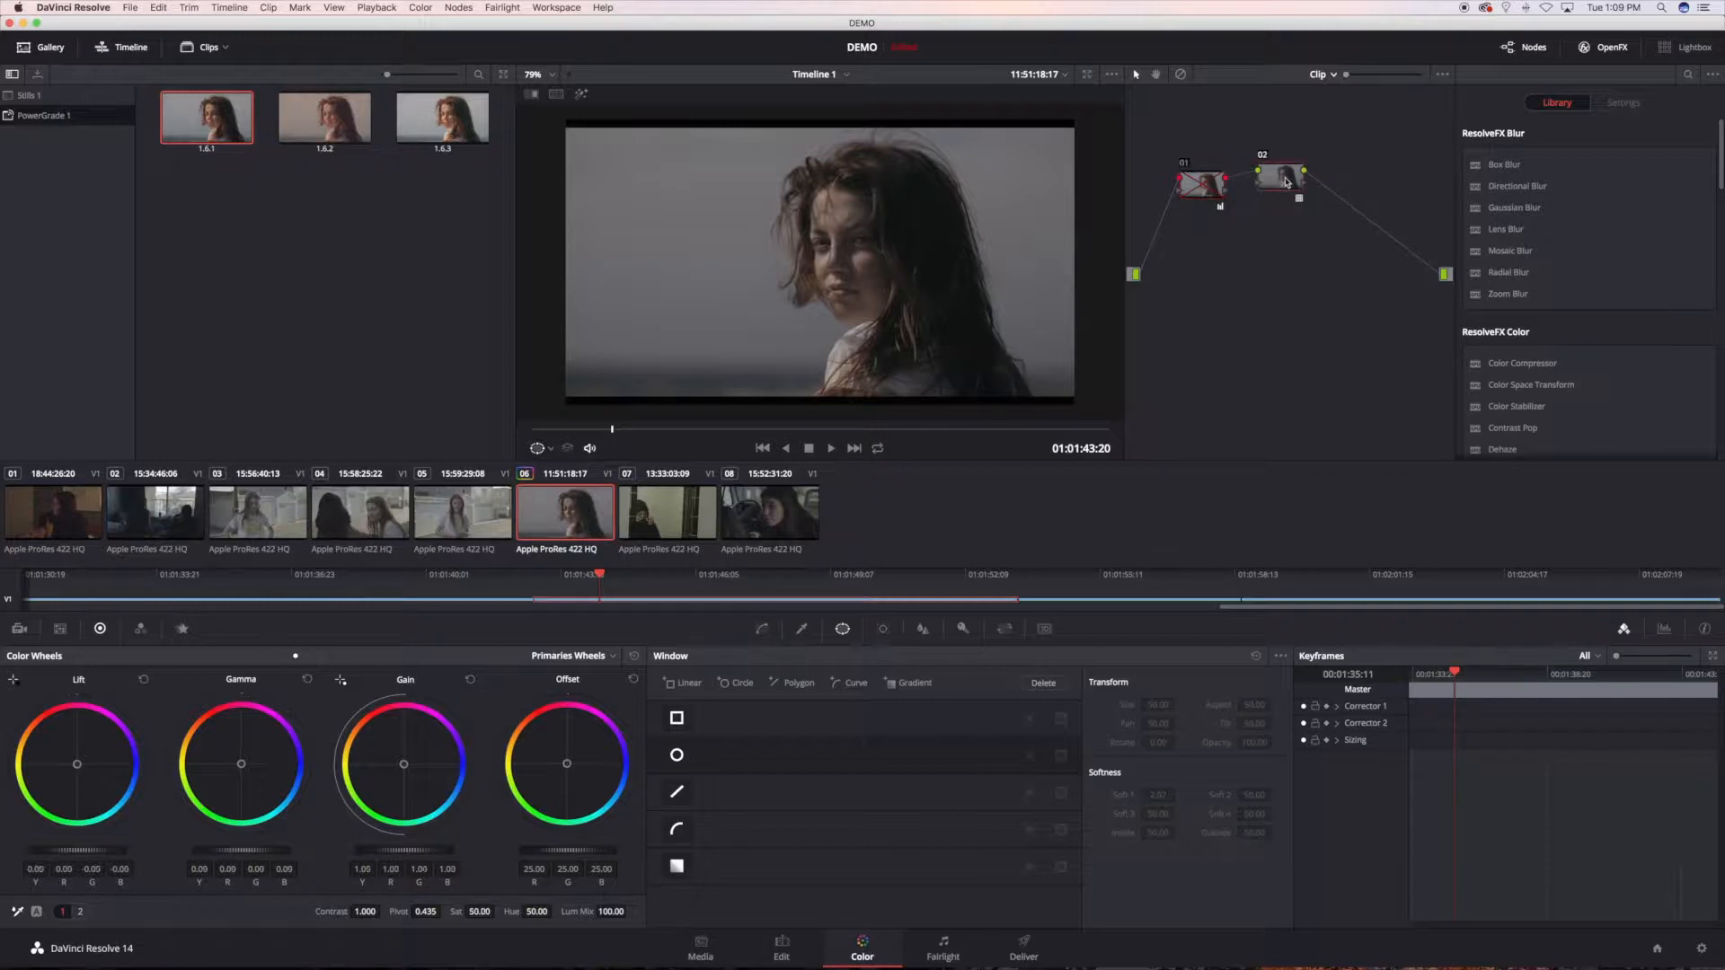
click(1220, 187)
right_click(219, 132)
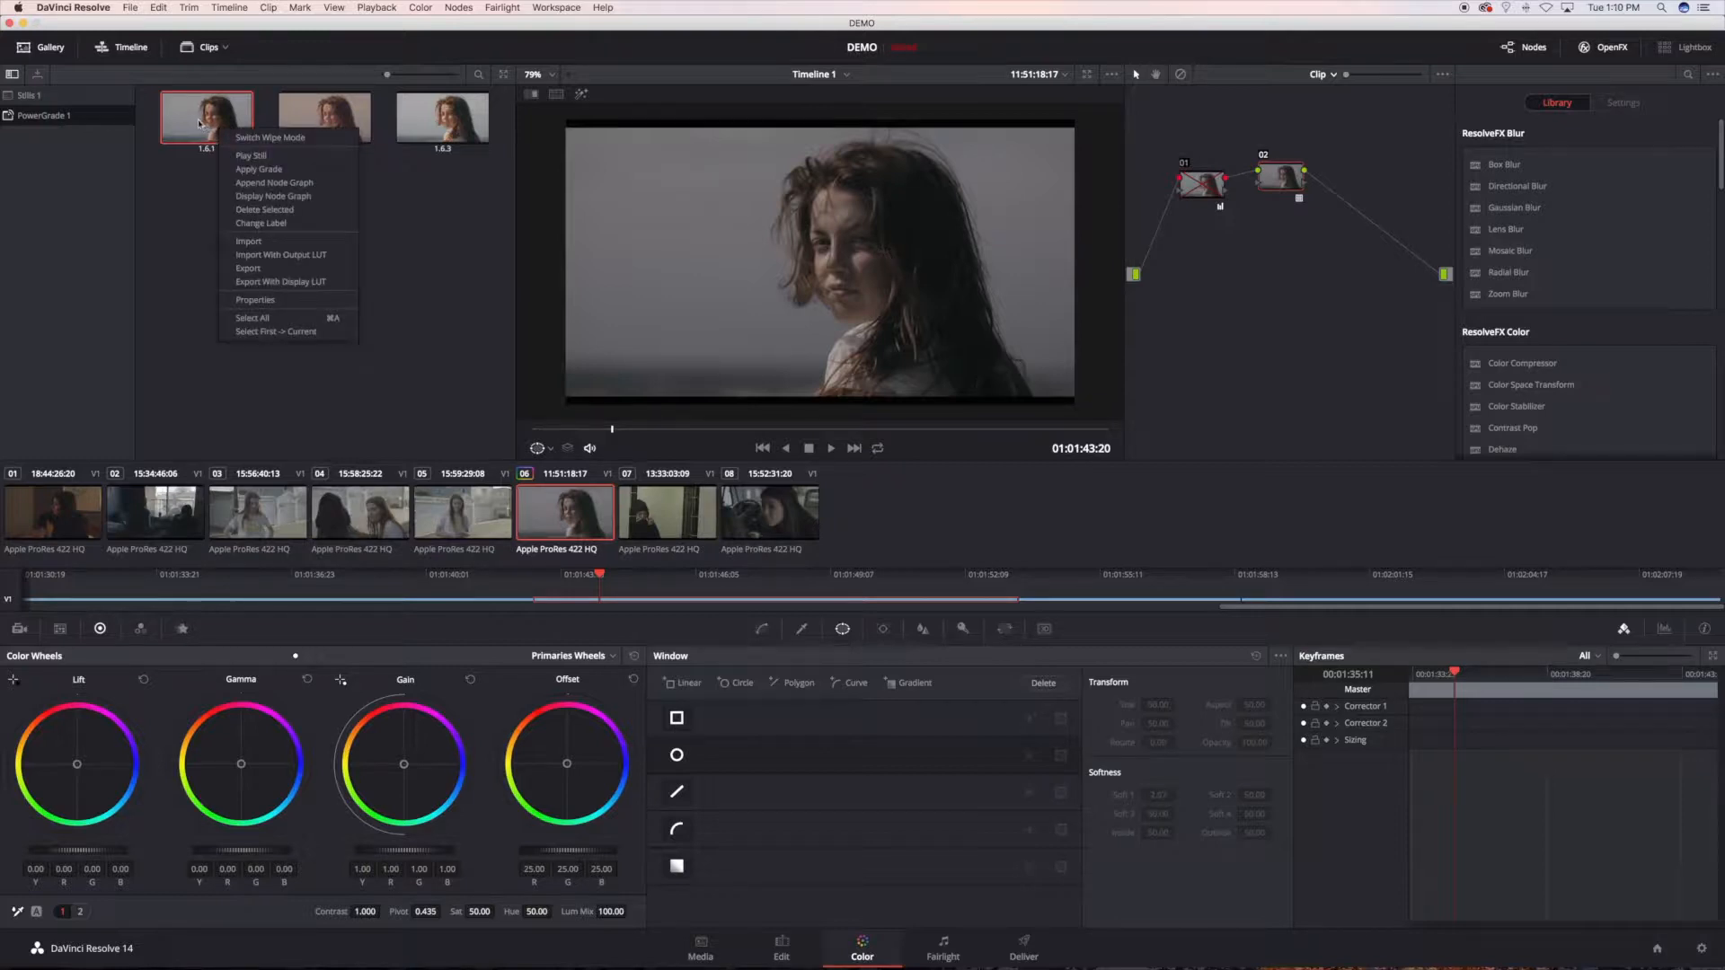
click(1200, 191)
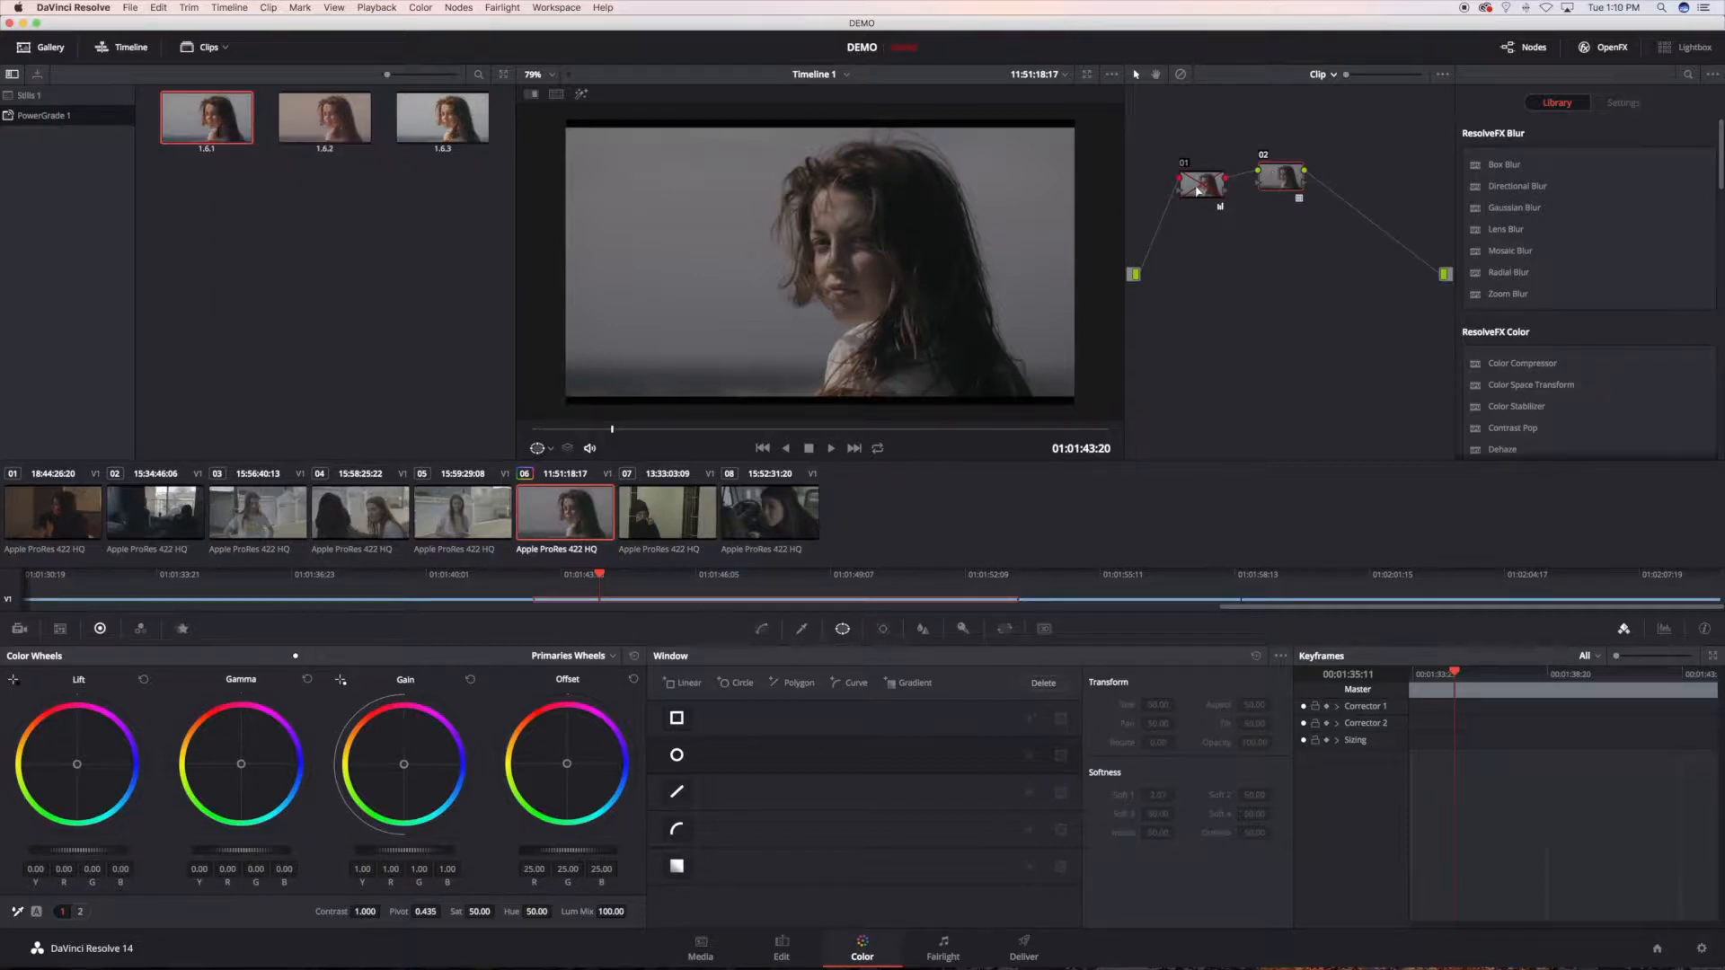
scroll(1205, 187, left, 1)
click(1212, 181)
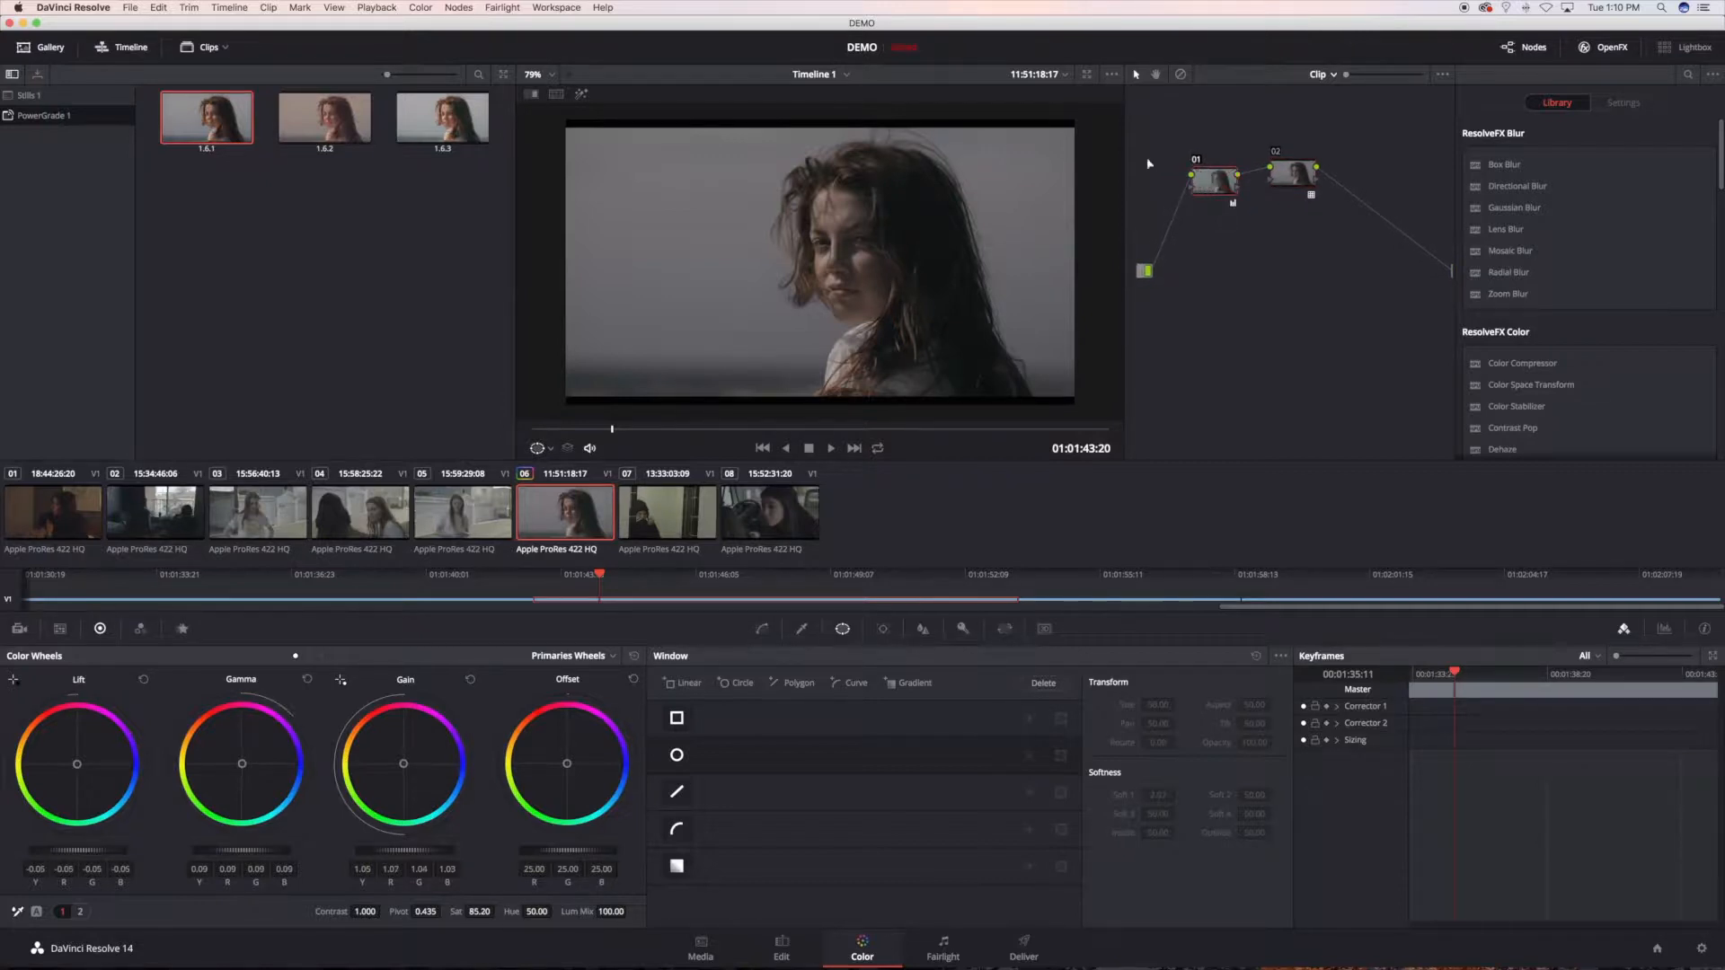
right_click(220, 118)
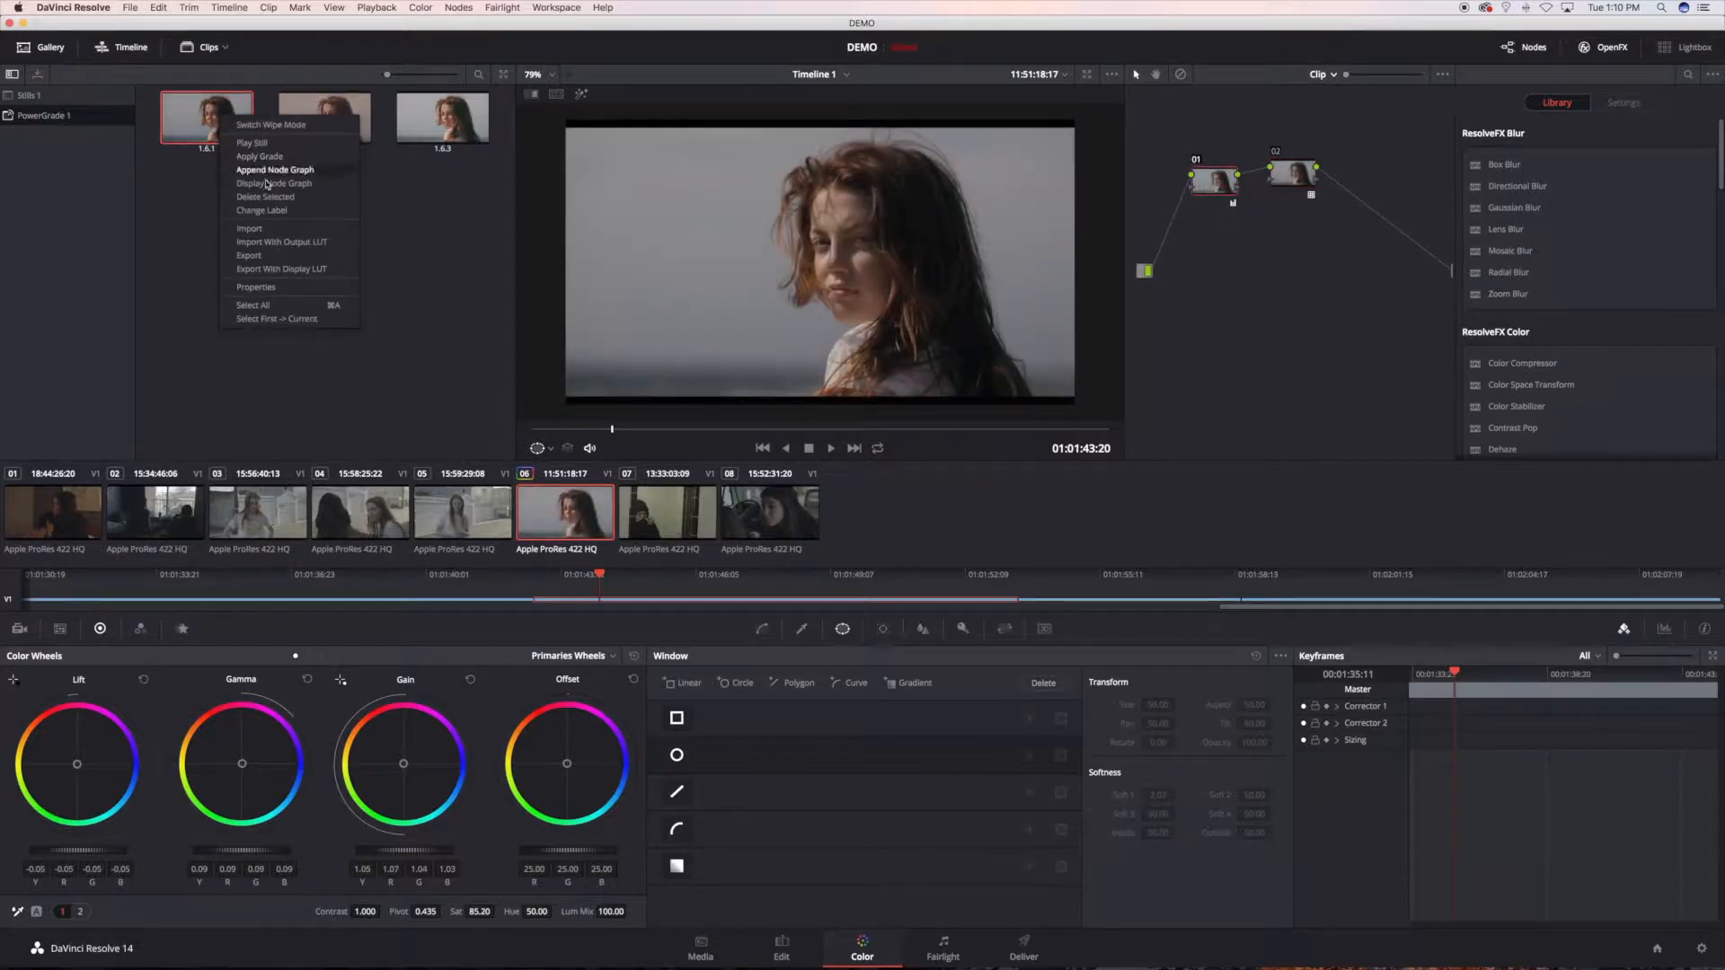
click(1250, 236)
Step: Delete both nodes of clip 06 and add a fresh serial node
click(1285, 176)
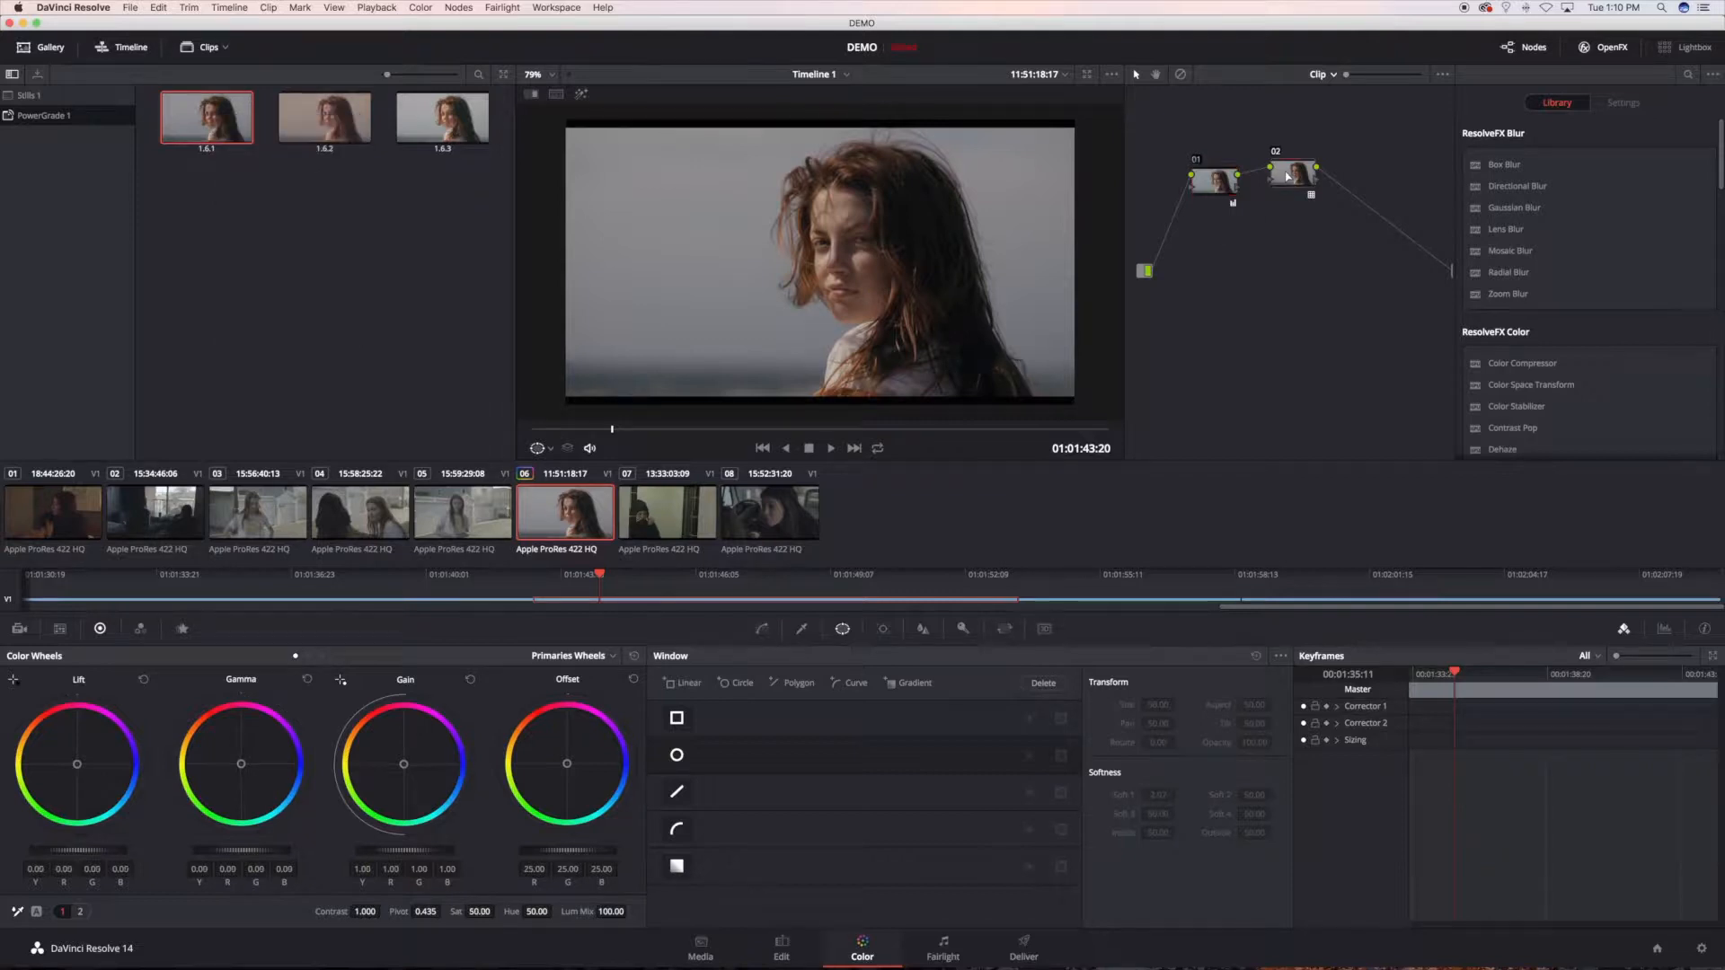
key(Delete)
key(Delete)
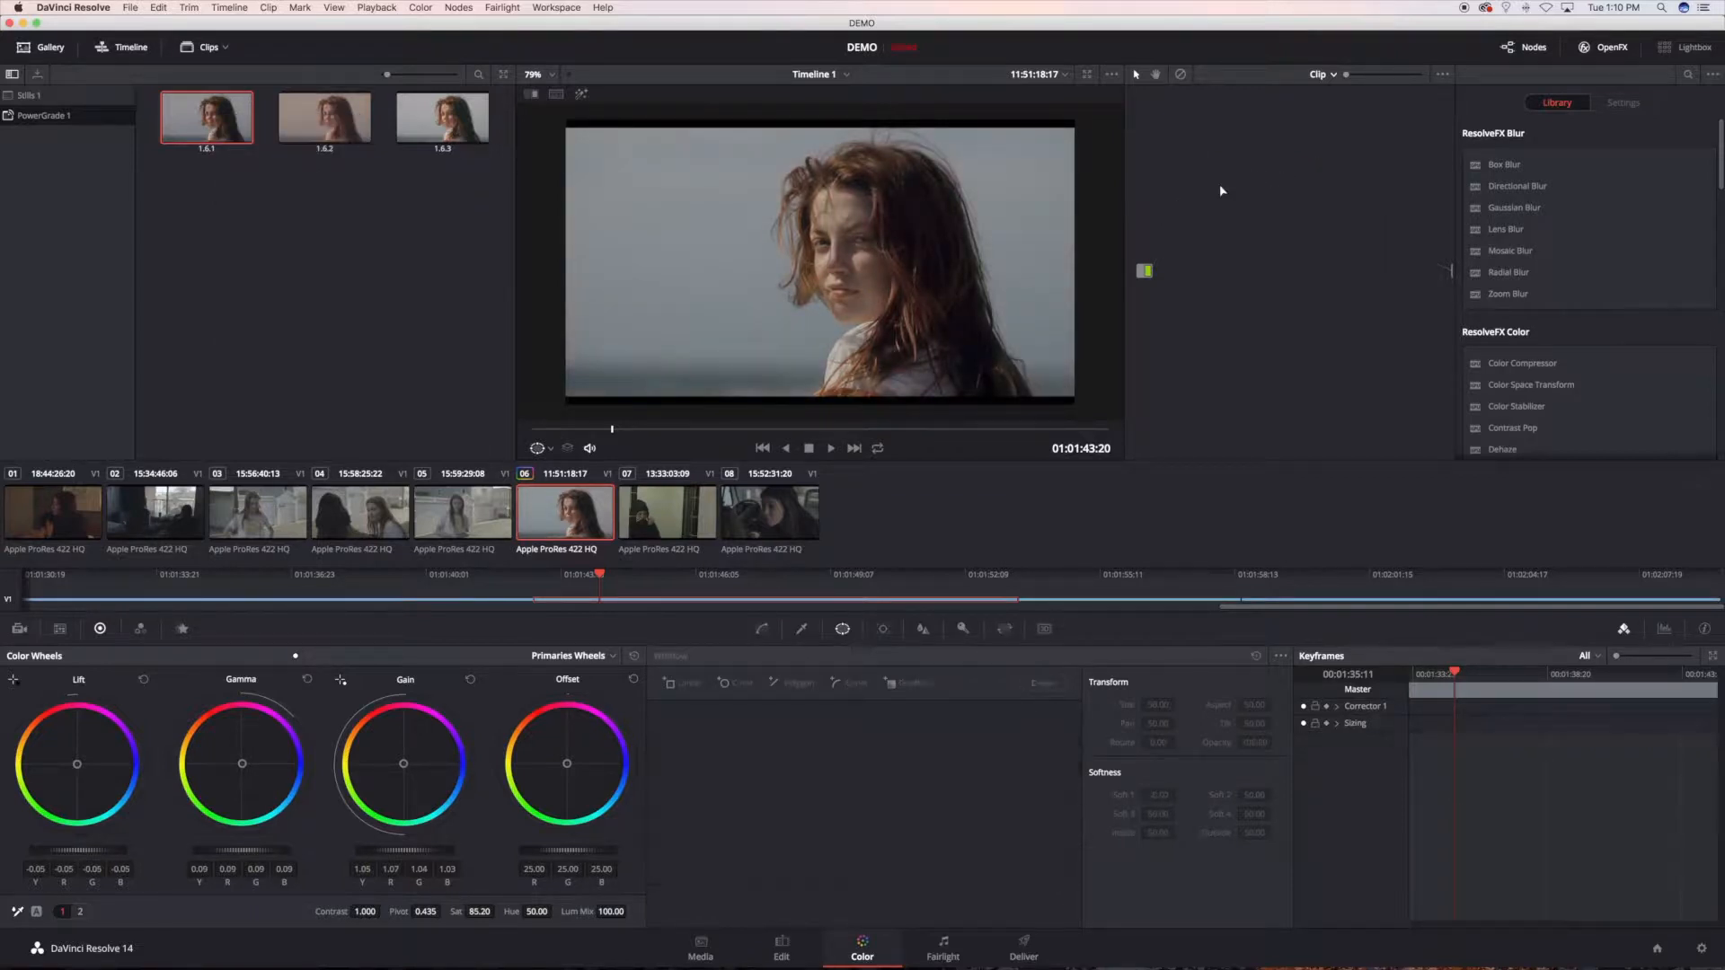
key(alt+s)
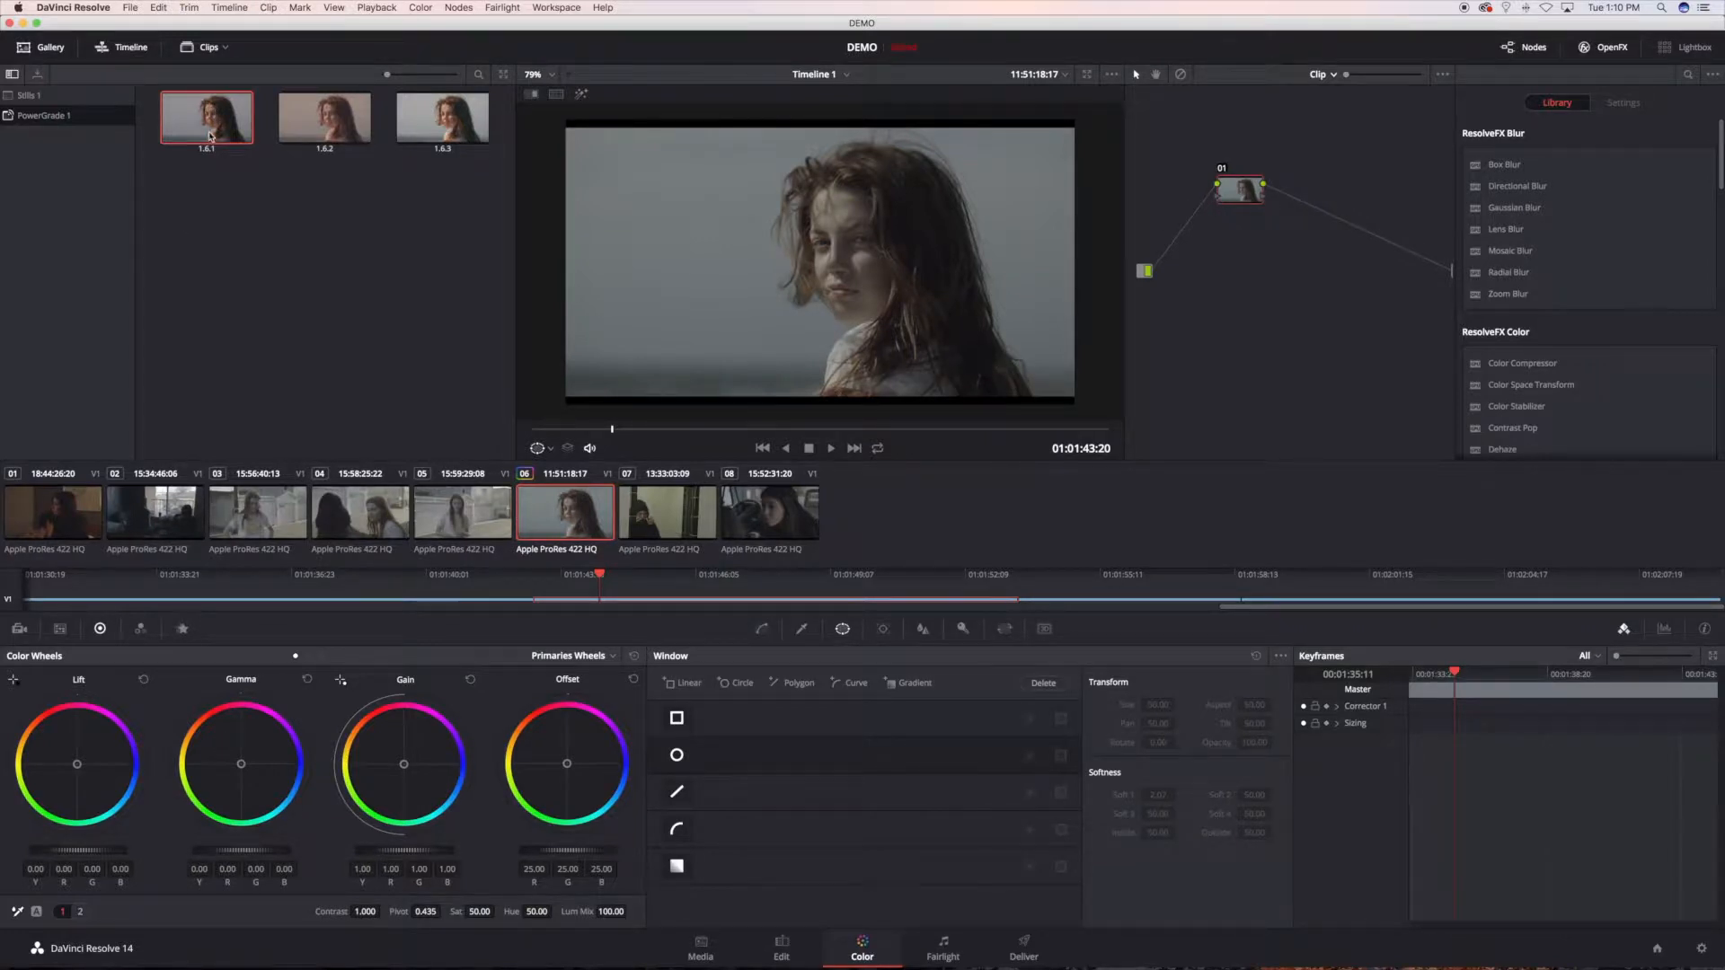
Step: Apply the grade of still 1.6.1 to clip 06 and delete LUT node 02, keeping only base node 01
right_click(211, 137)
click(260, 188)
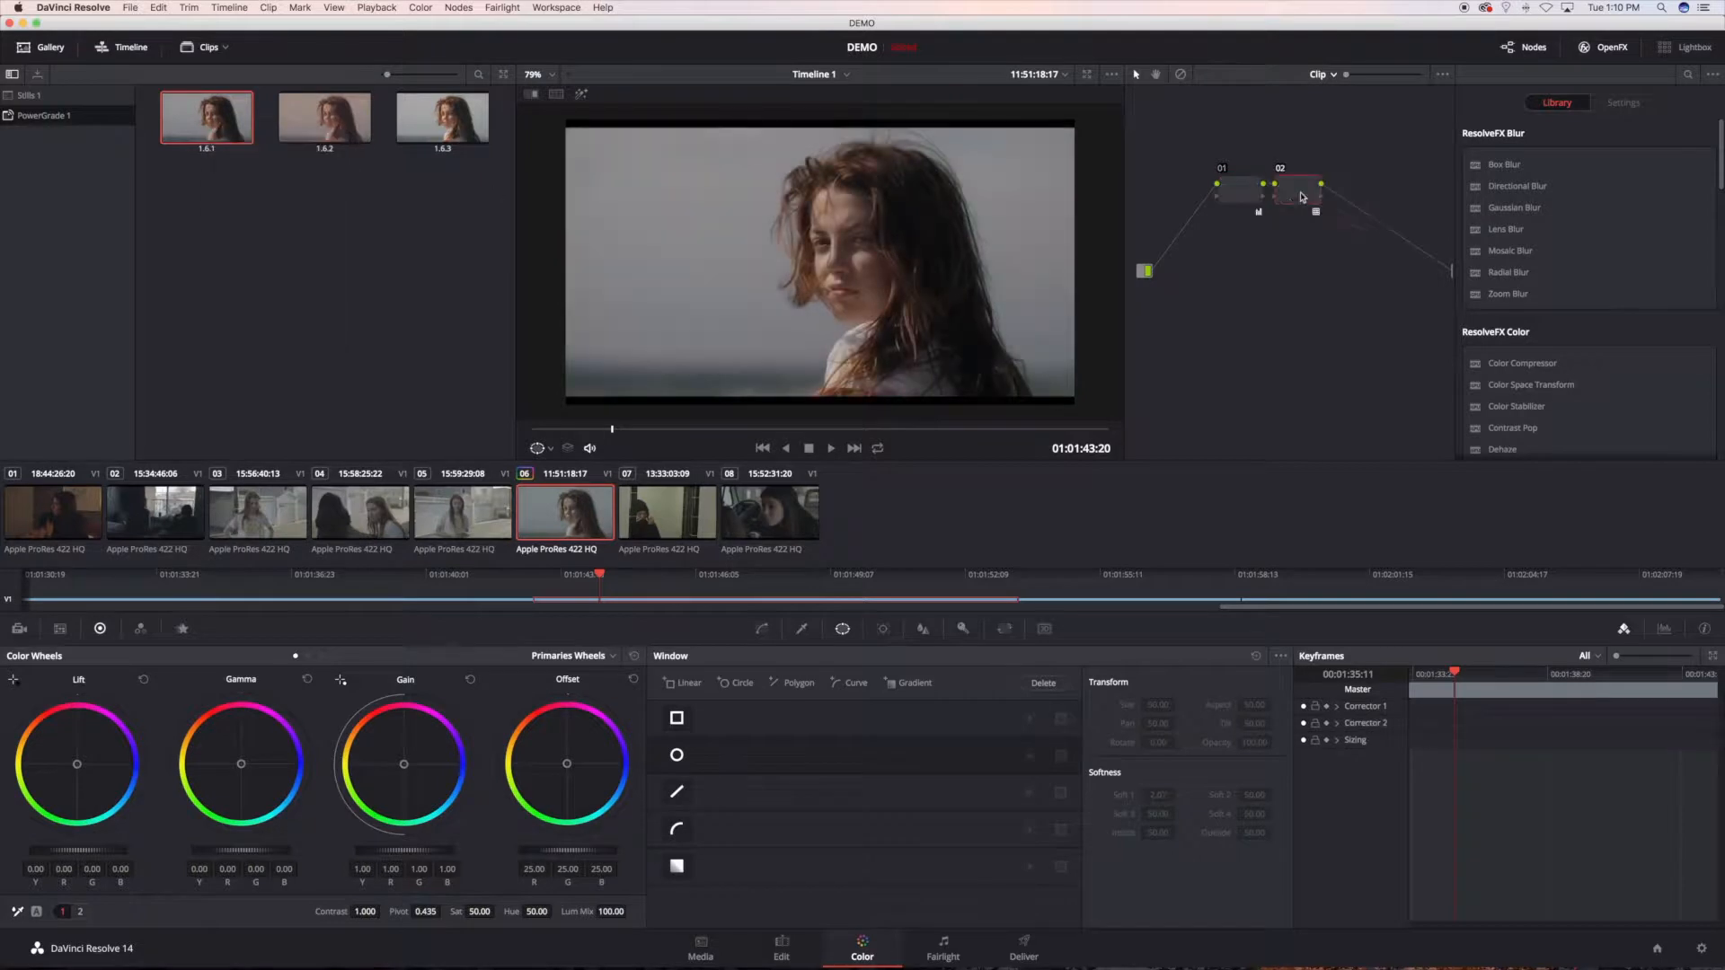
key(Delete)
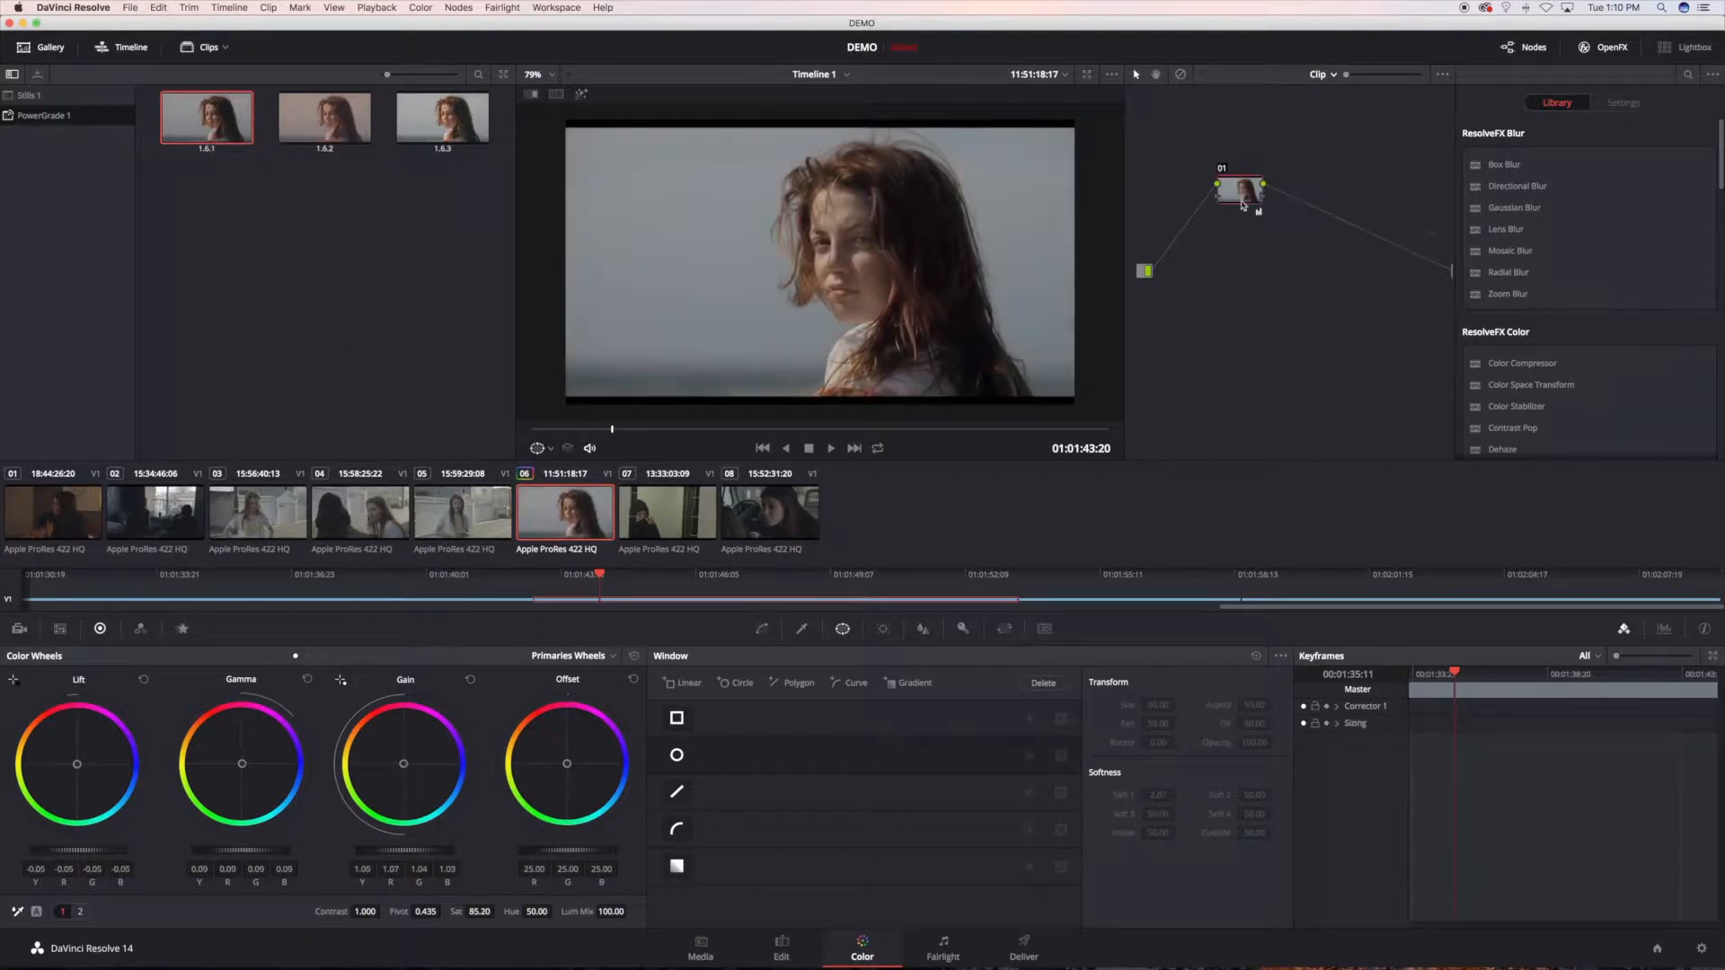
drag(1249, 193, 1231, 189)
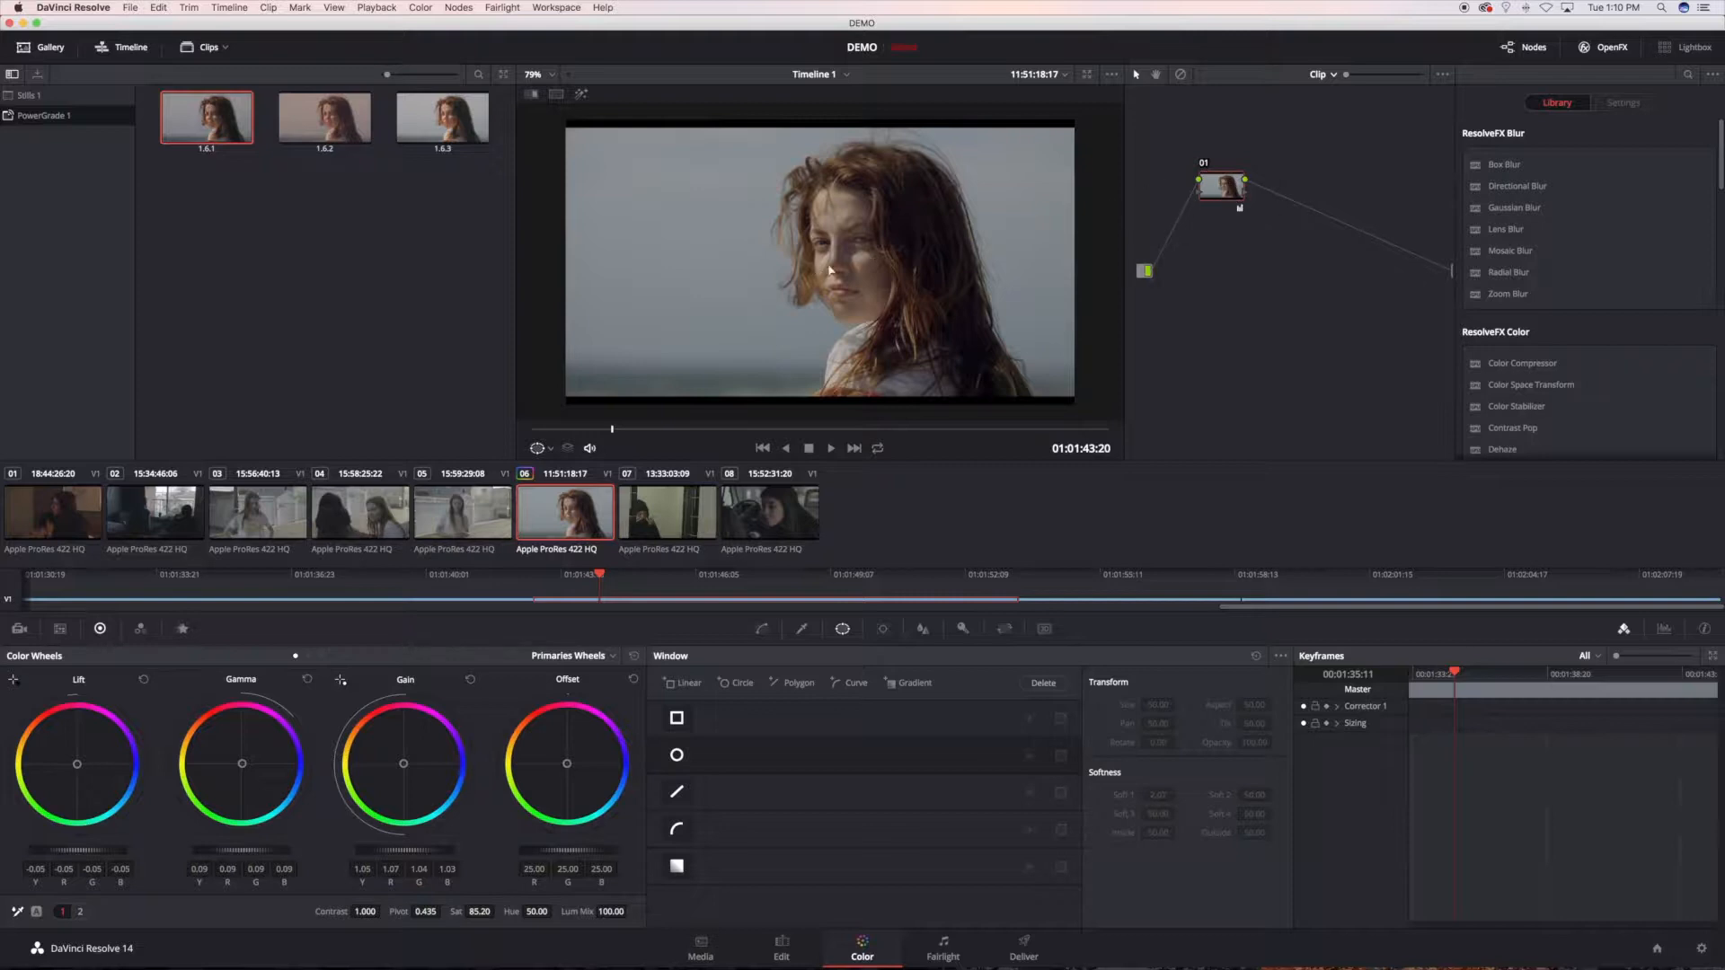
Step: Append the node graph of still 1.6.1 to clip 06's base node, and undo the append
right_click(219, 131)
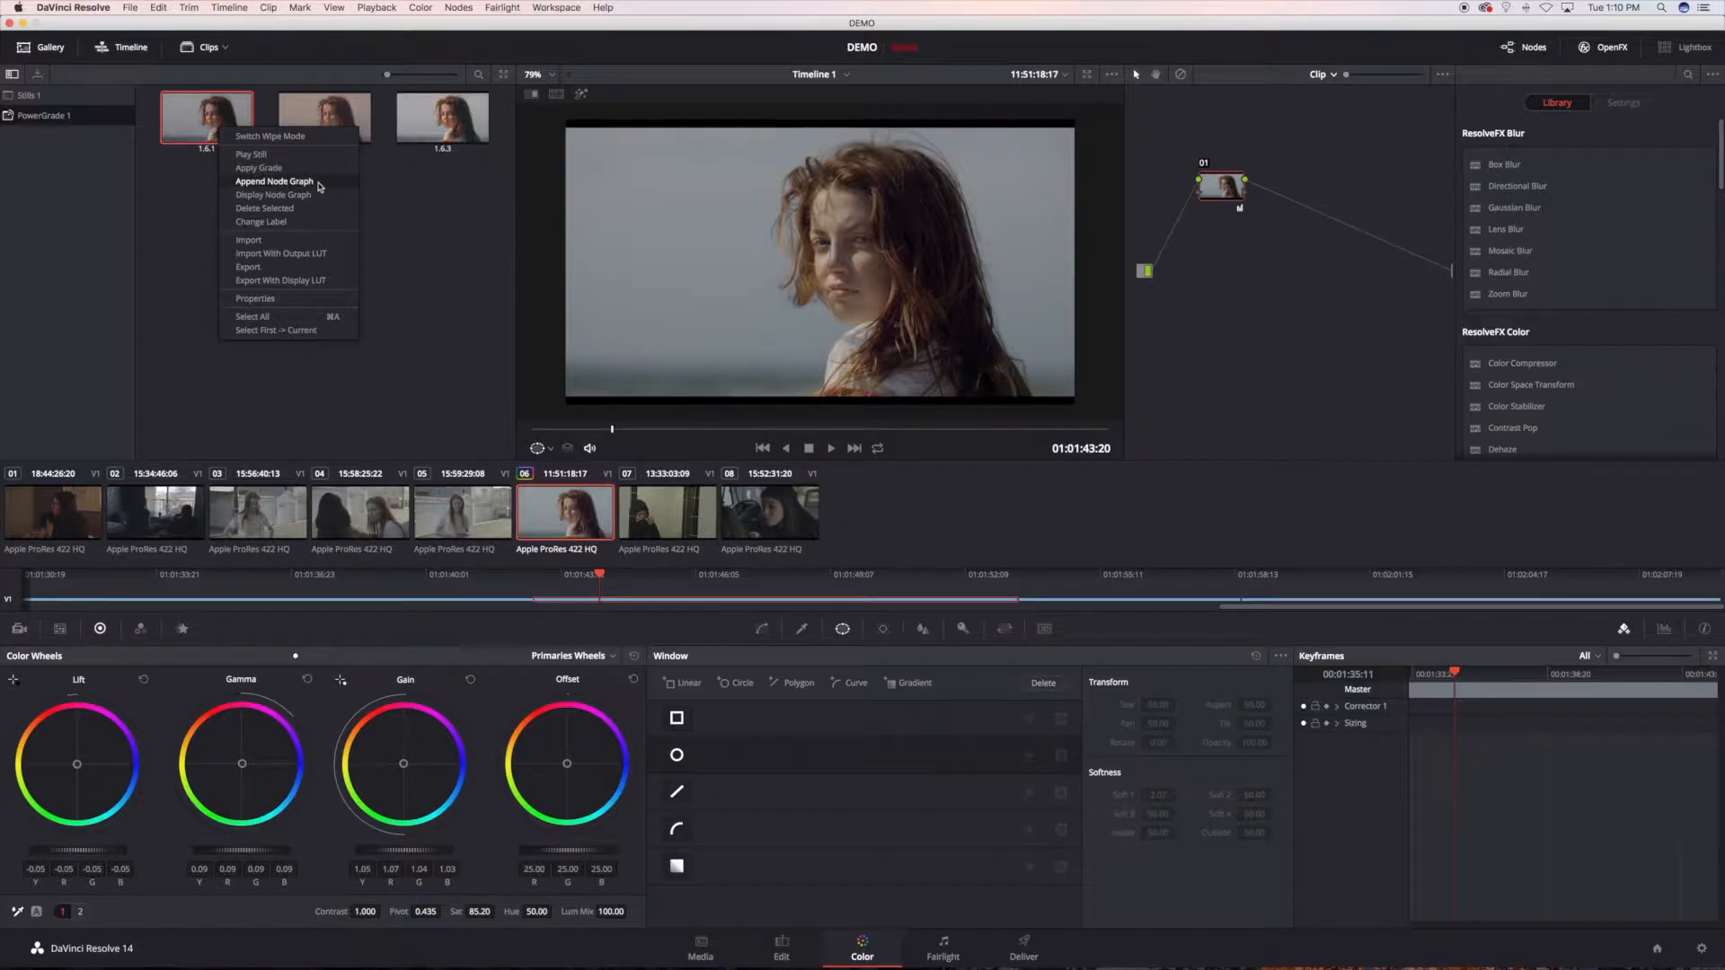
click(274, 181)
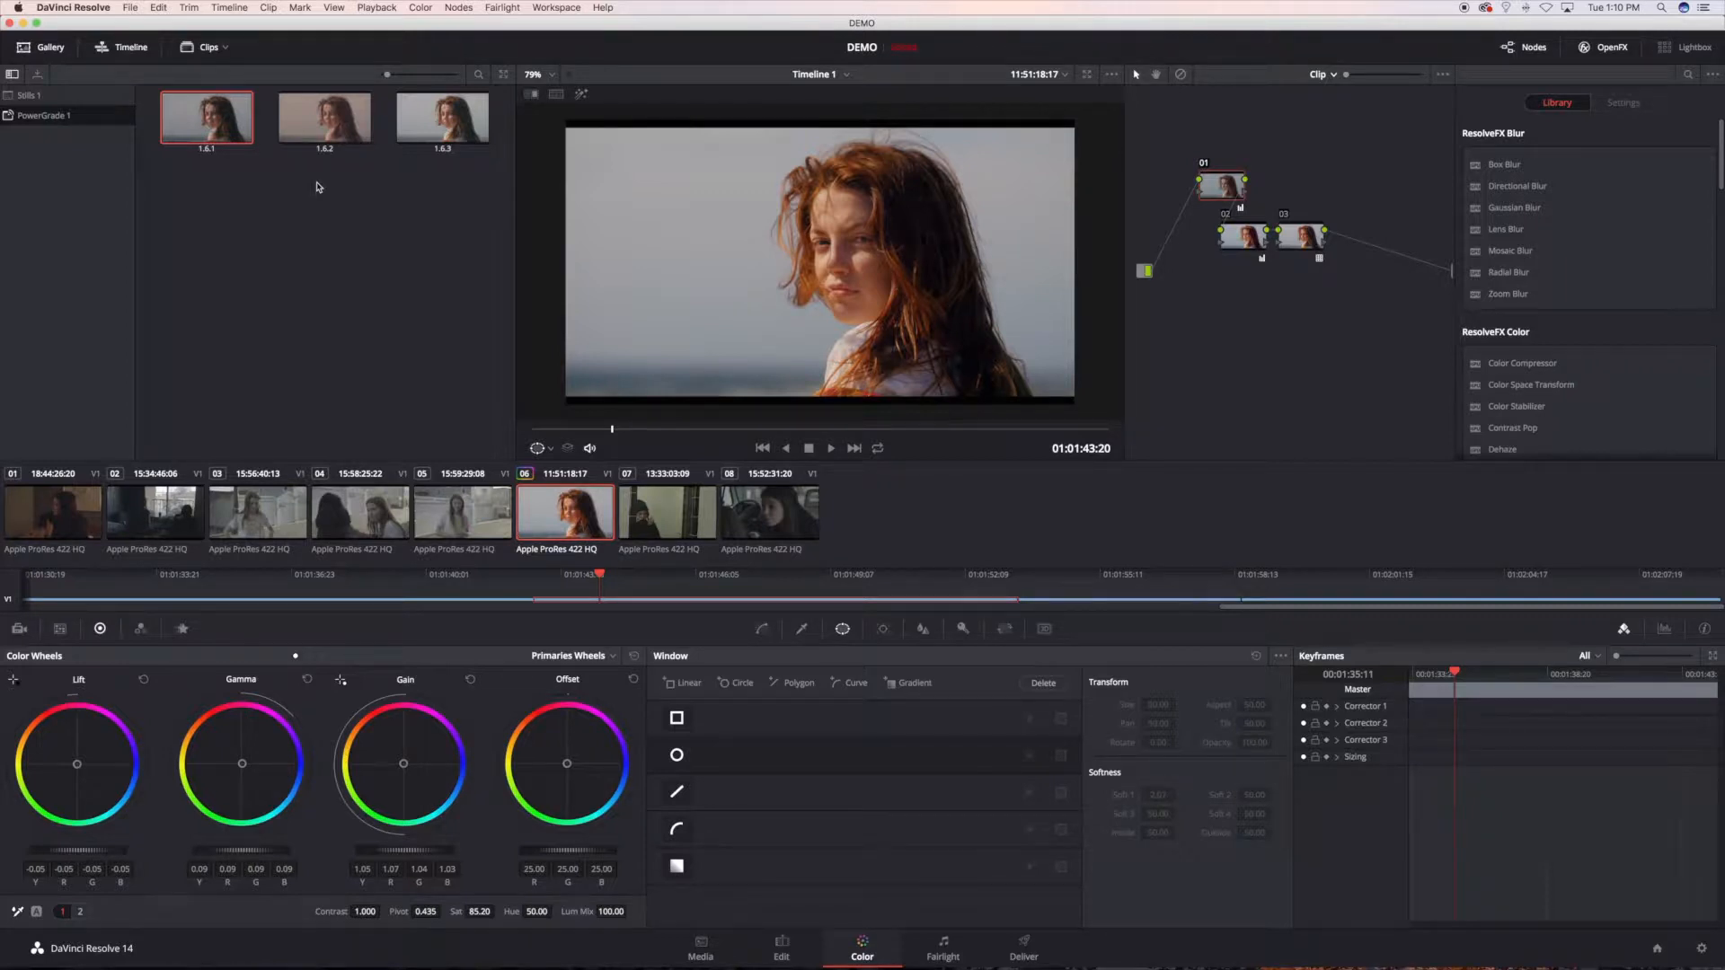
key(super+z)
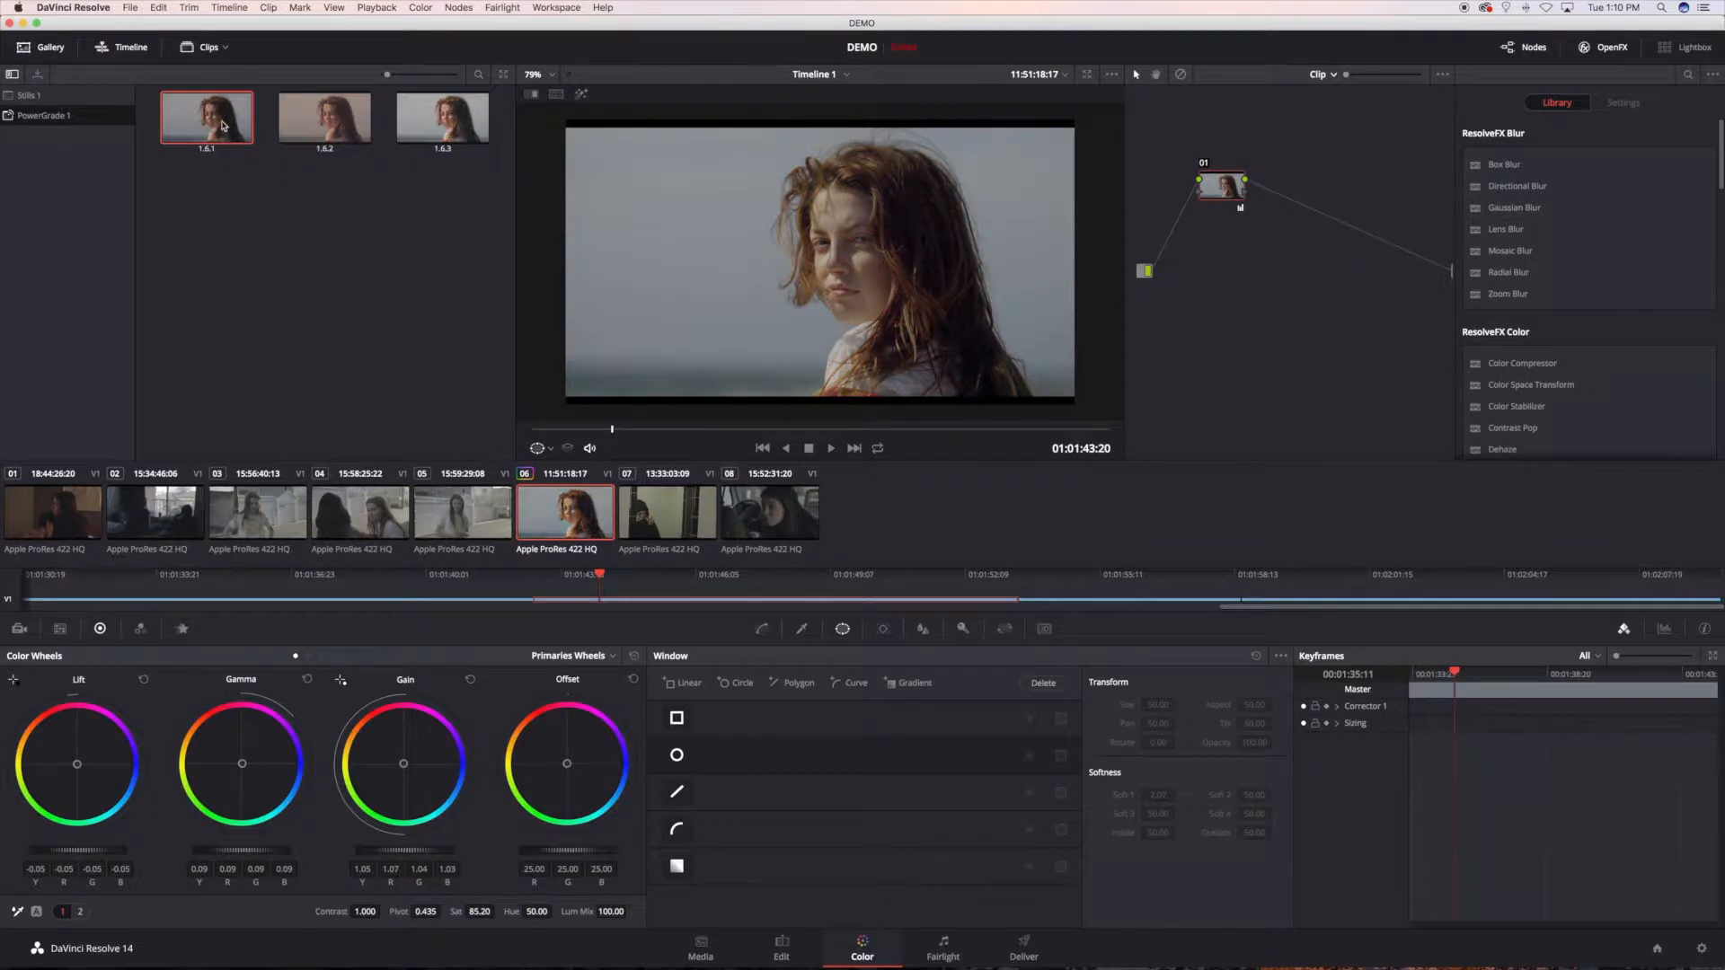
Step: Display the node graph of still 1.6.1, copy only its LUT node 02 into clip 06 after node 01, and align it
right_click(223, 126)
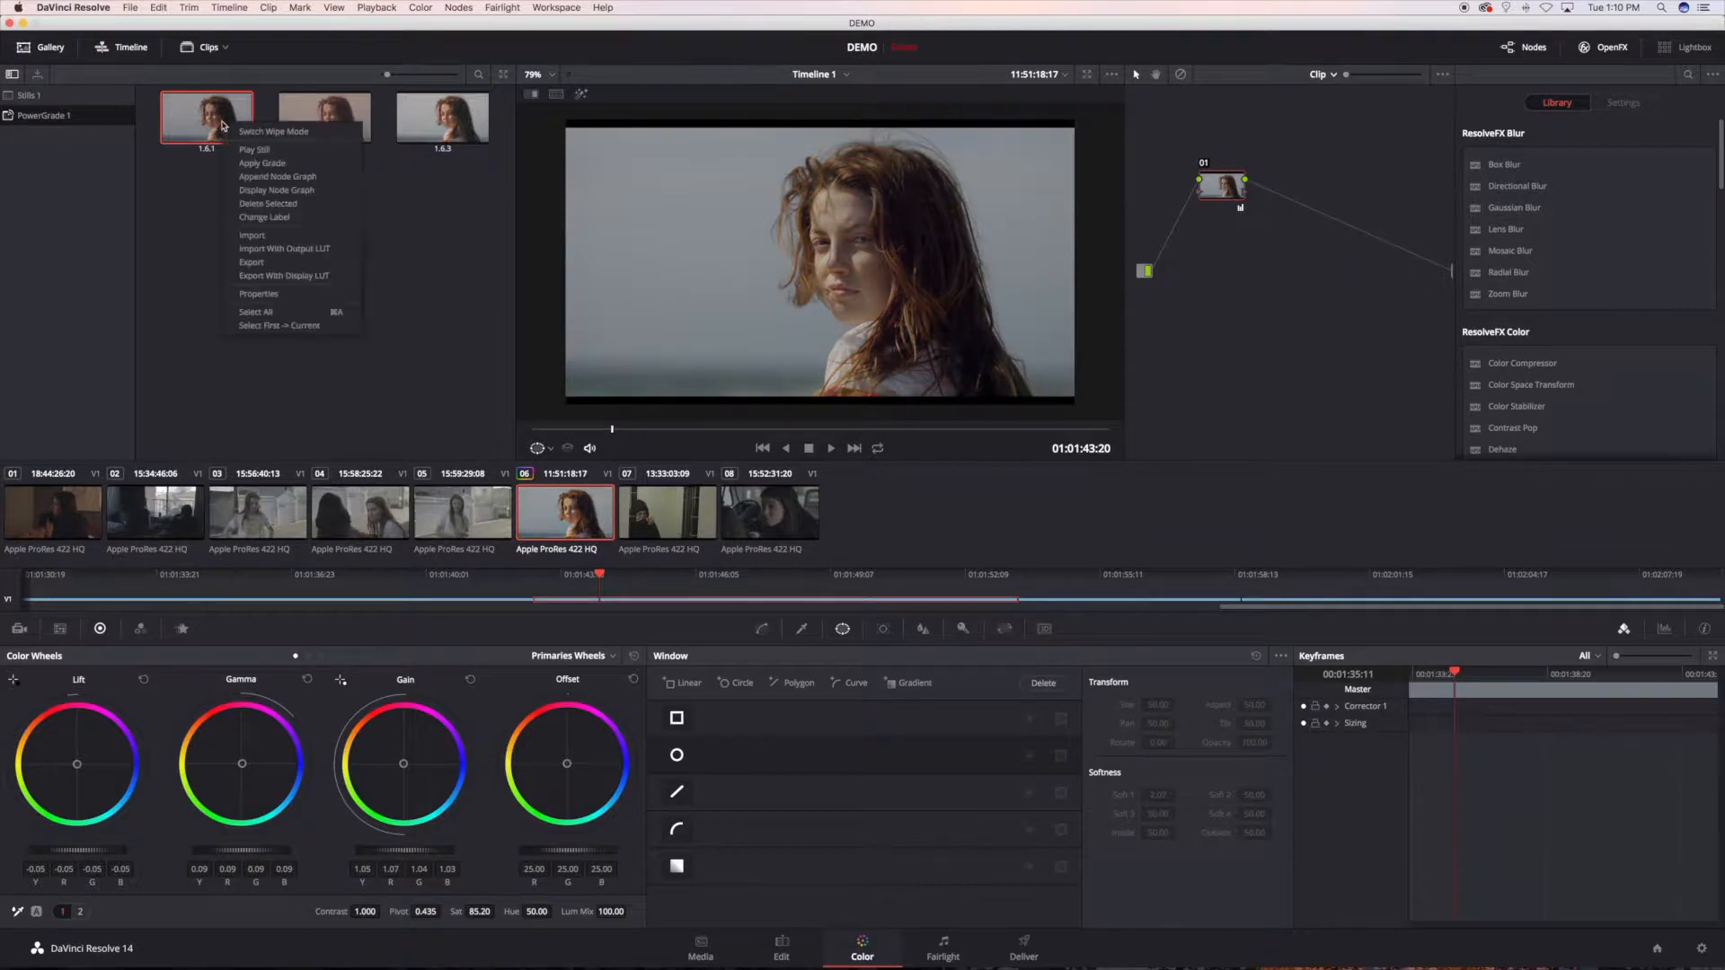
click(276, 191)
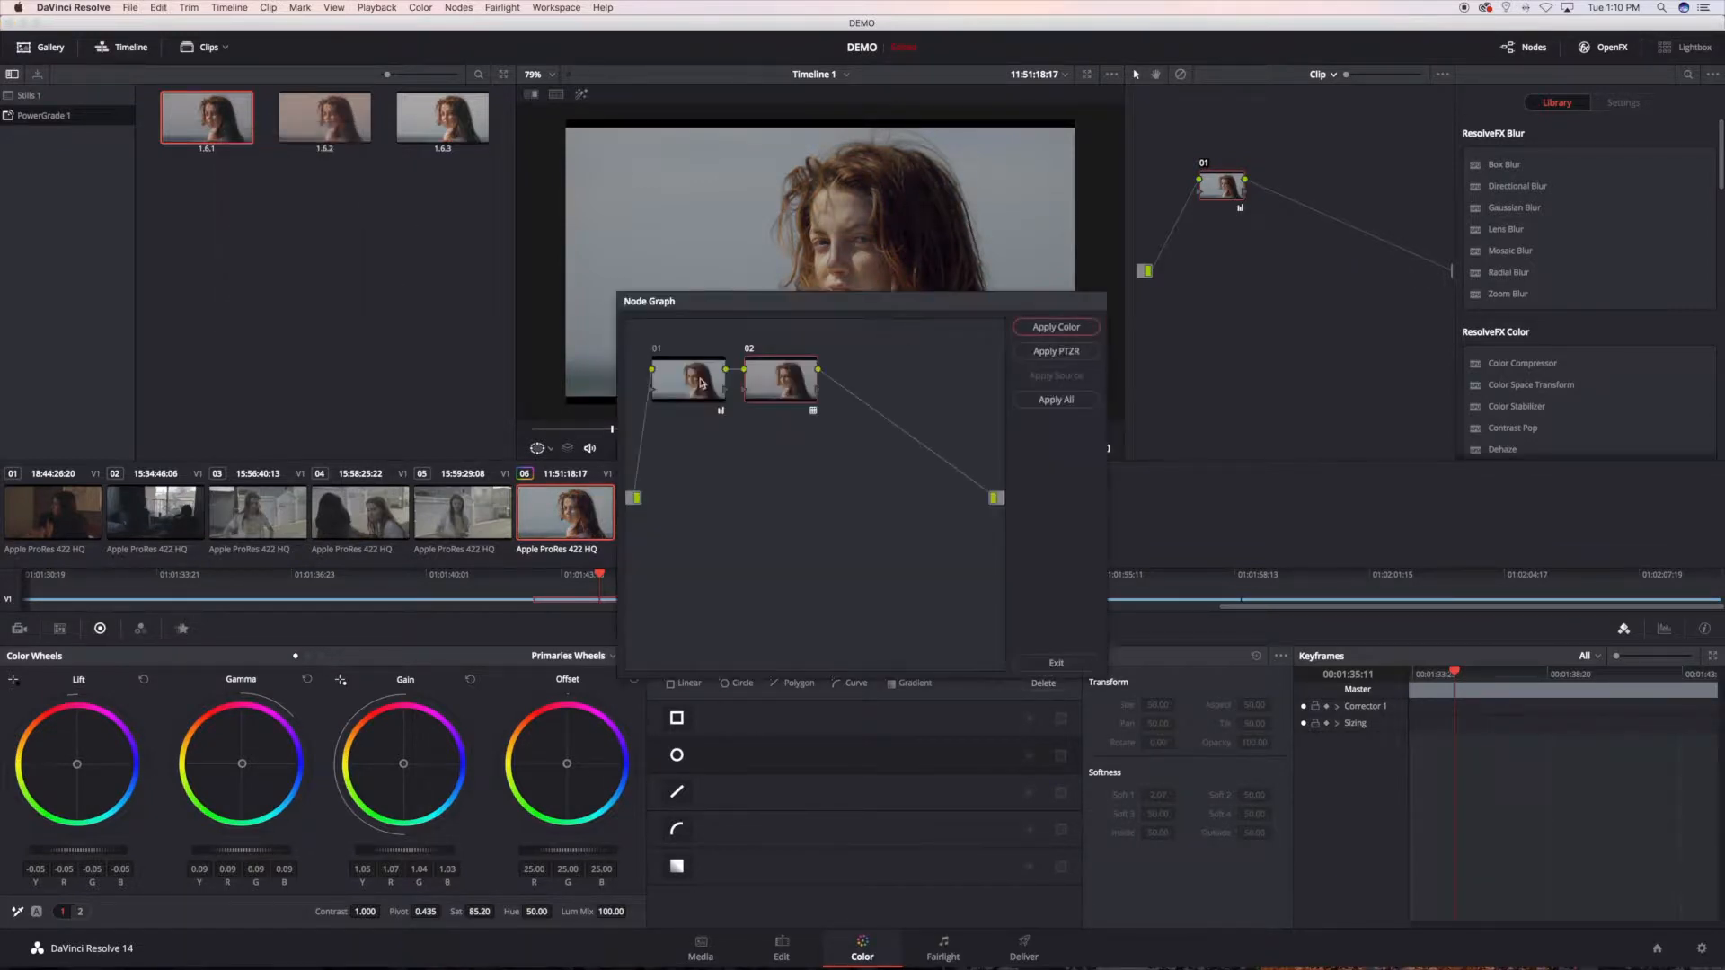
mouse_move(1285, 209)
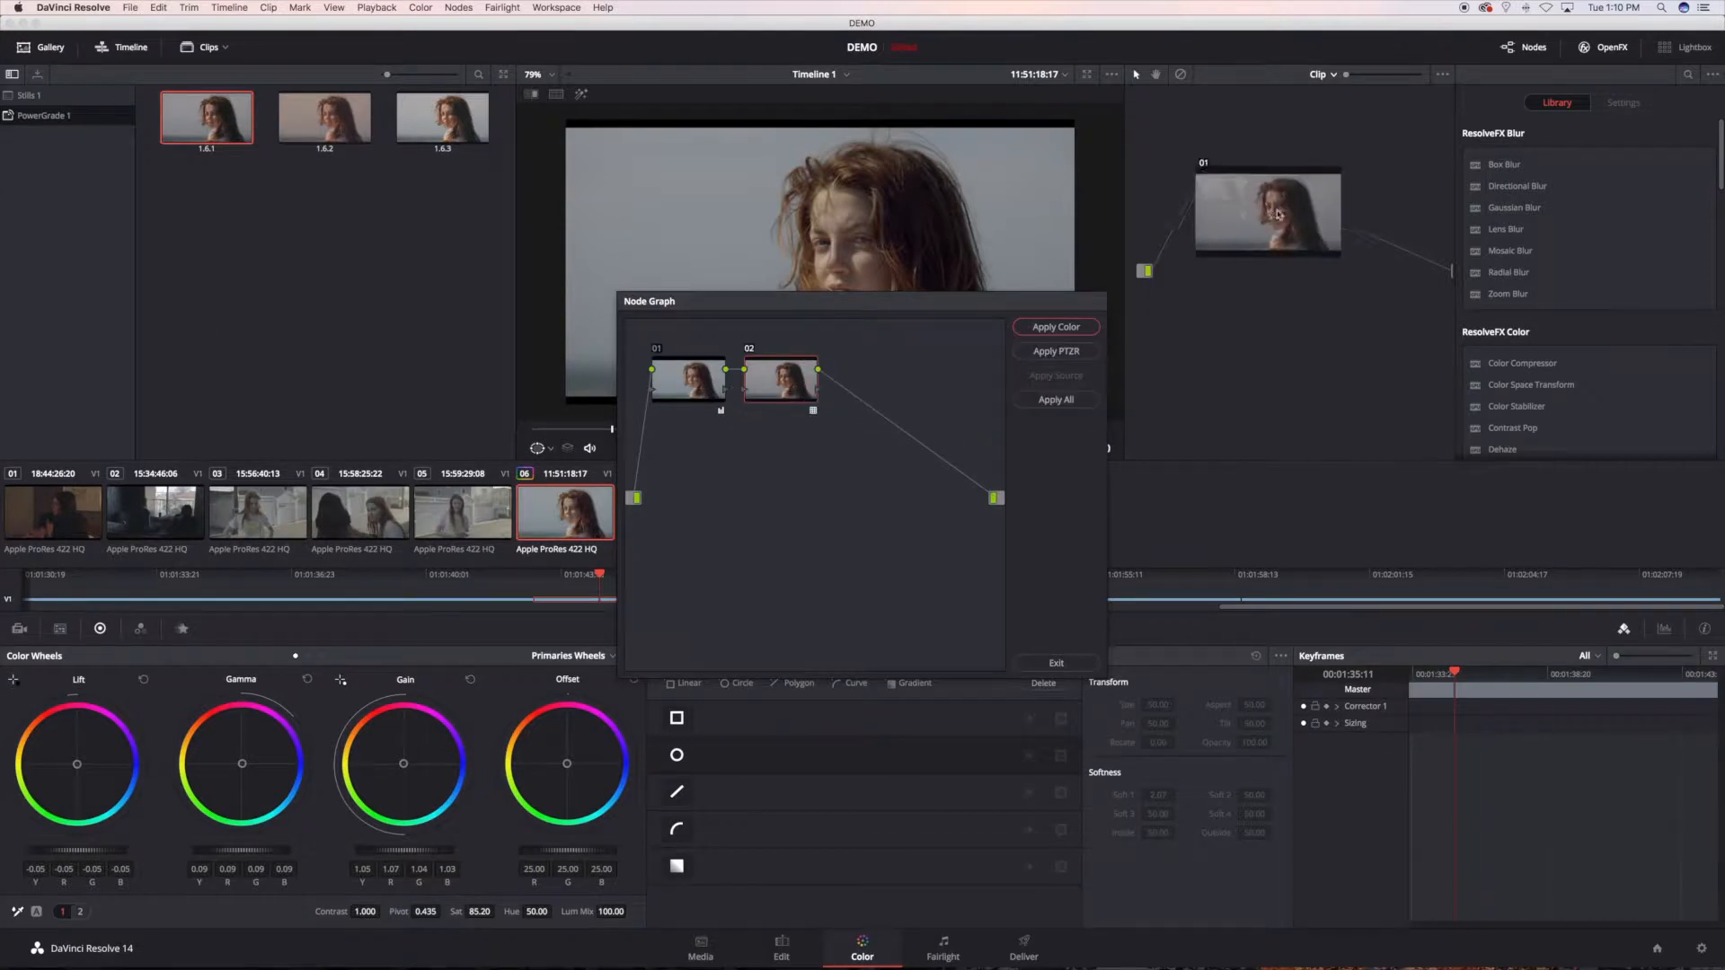
drag(1283, 209, 1289, 199)
drag(993, 302, 1201, 440)
click(901, 521)
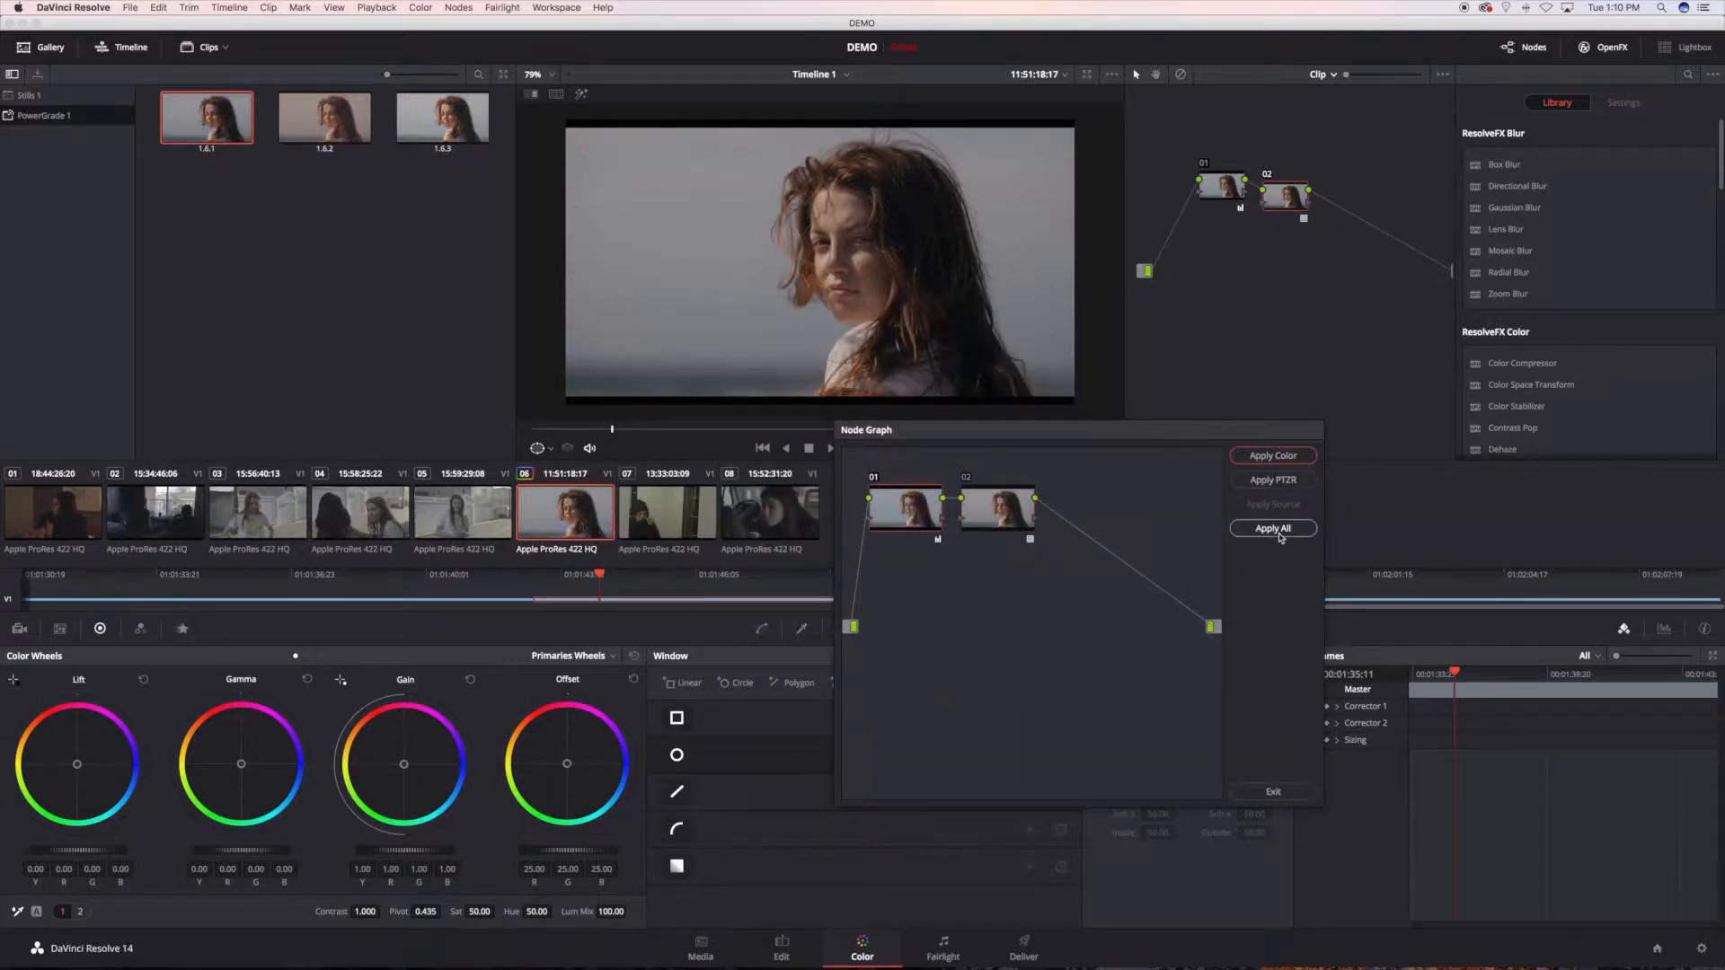
click(1273, 792)
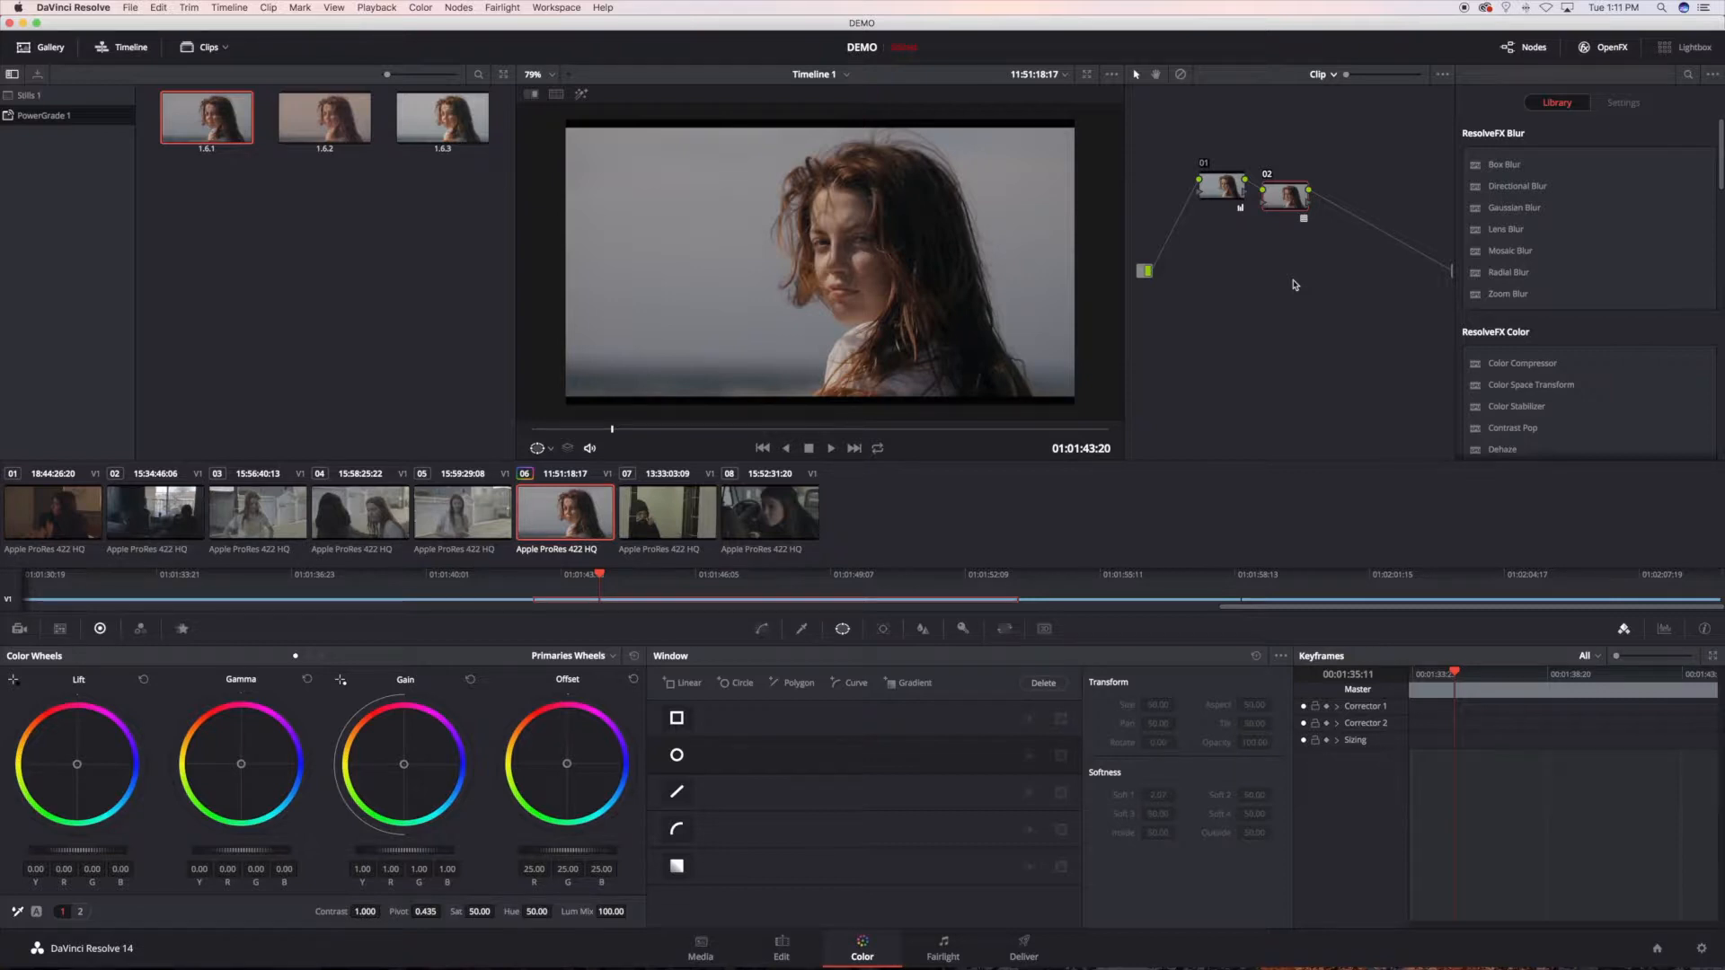
drag(1286, 200, 1283, 189)
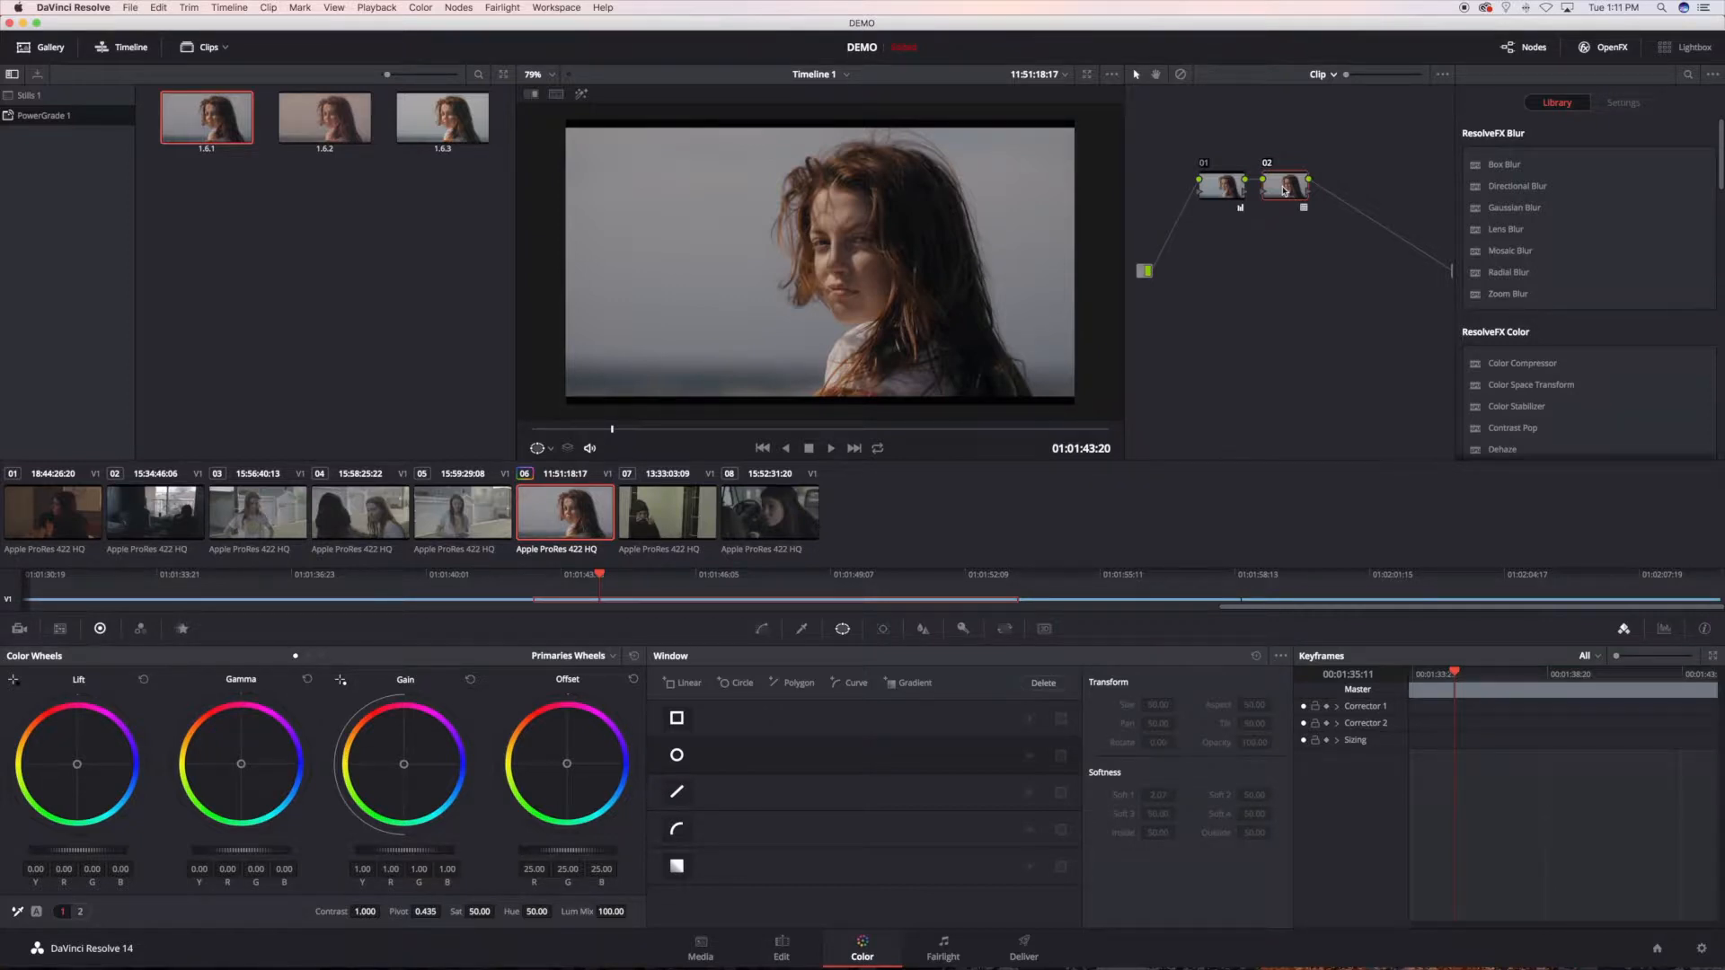
Step: Review clips 03, 04 and 05 one after another and scrub through clip 03 to compare the shots of the scene
mouse_move(1281, 200)
click(249, 514)
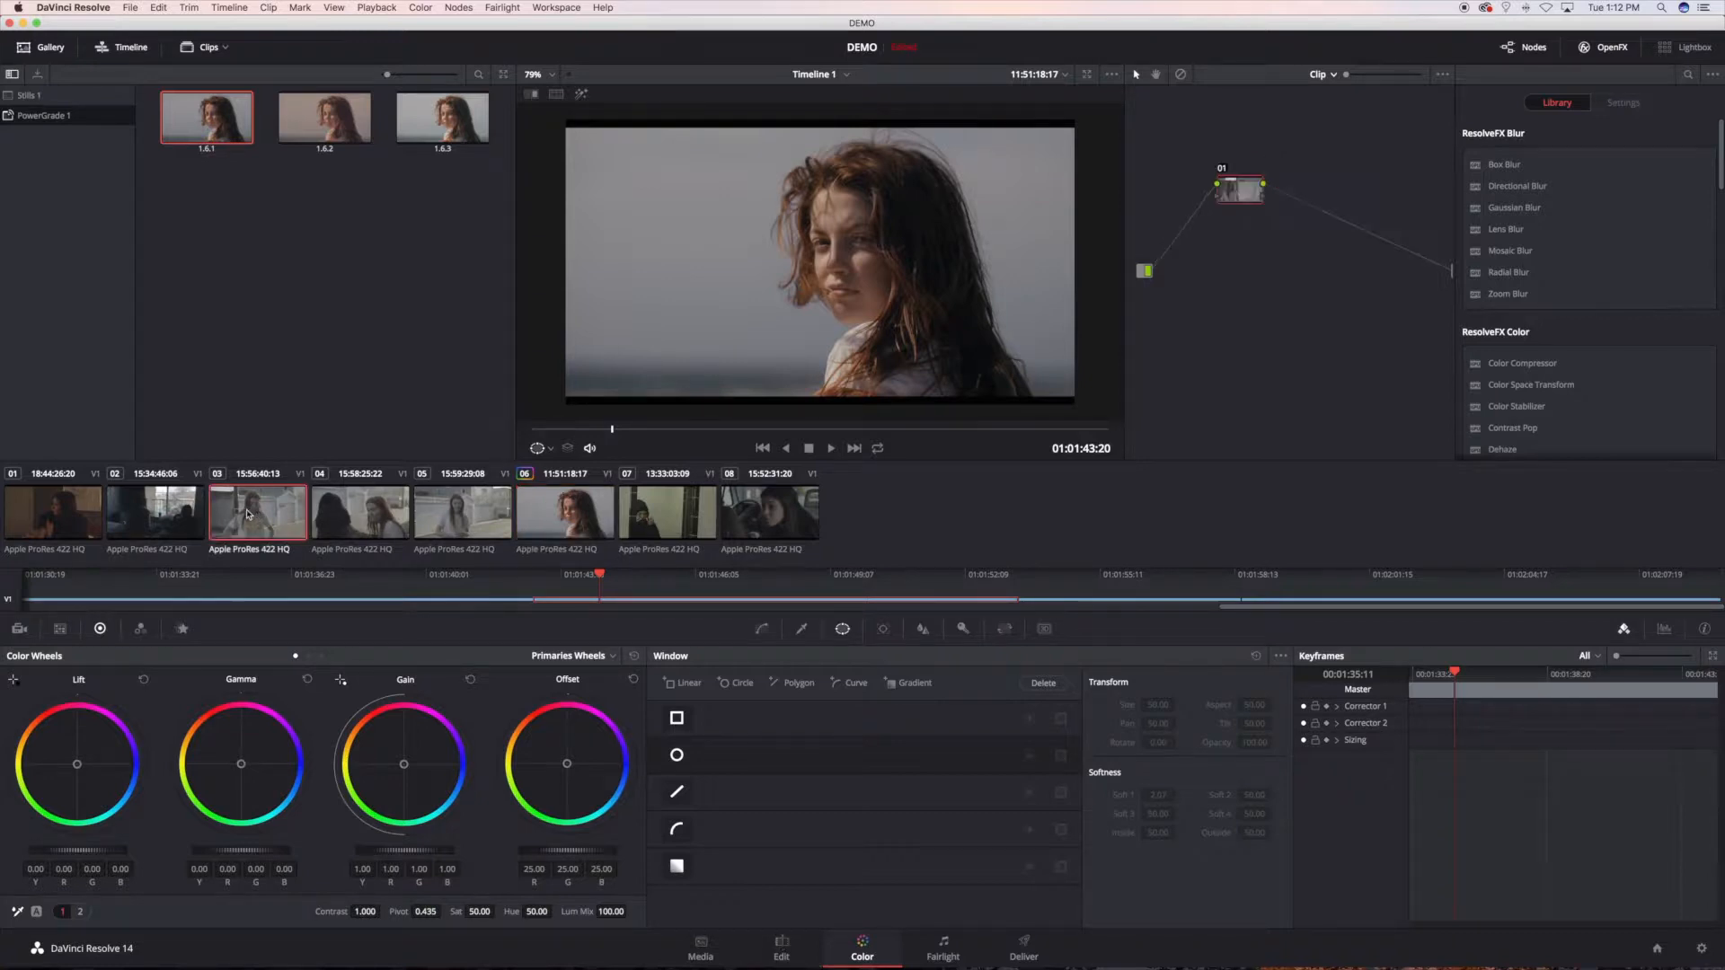
drag(617, 429, 902, 427)
click(386, 513)
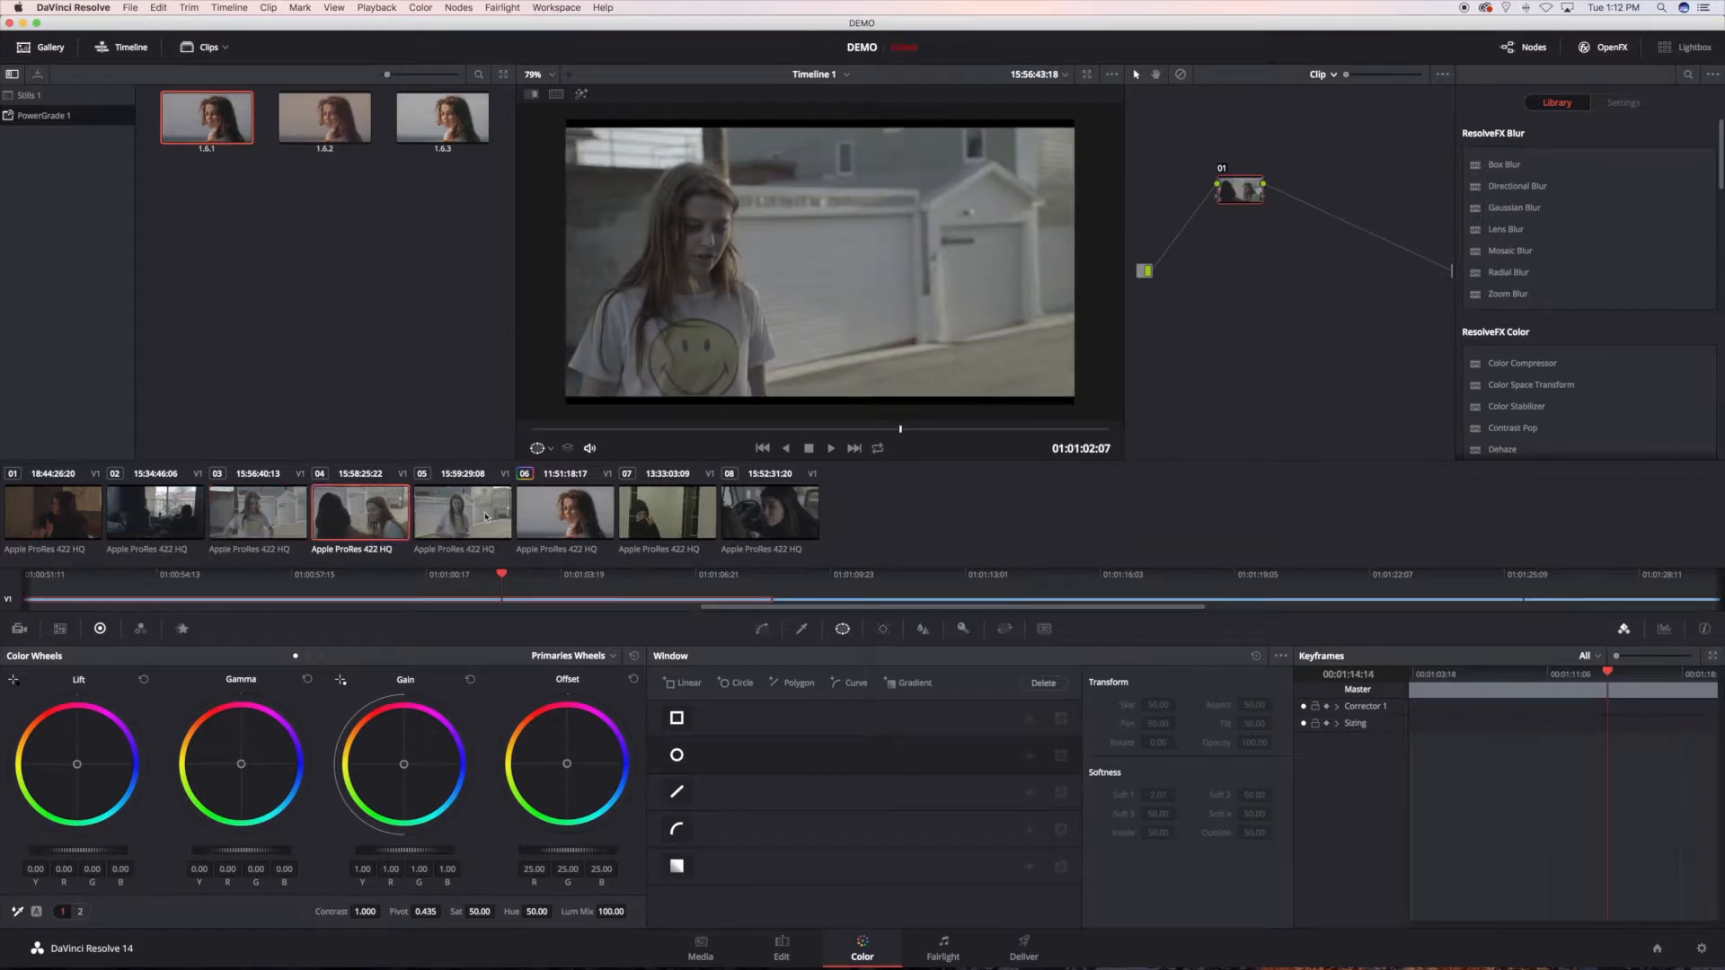
click(485, 516)
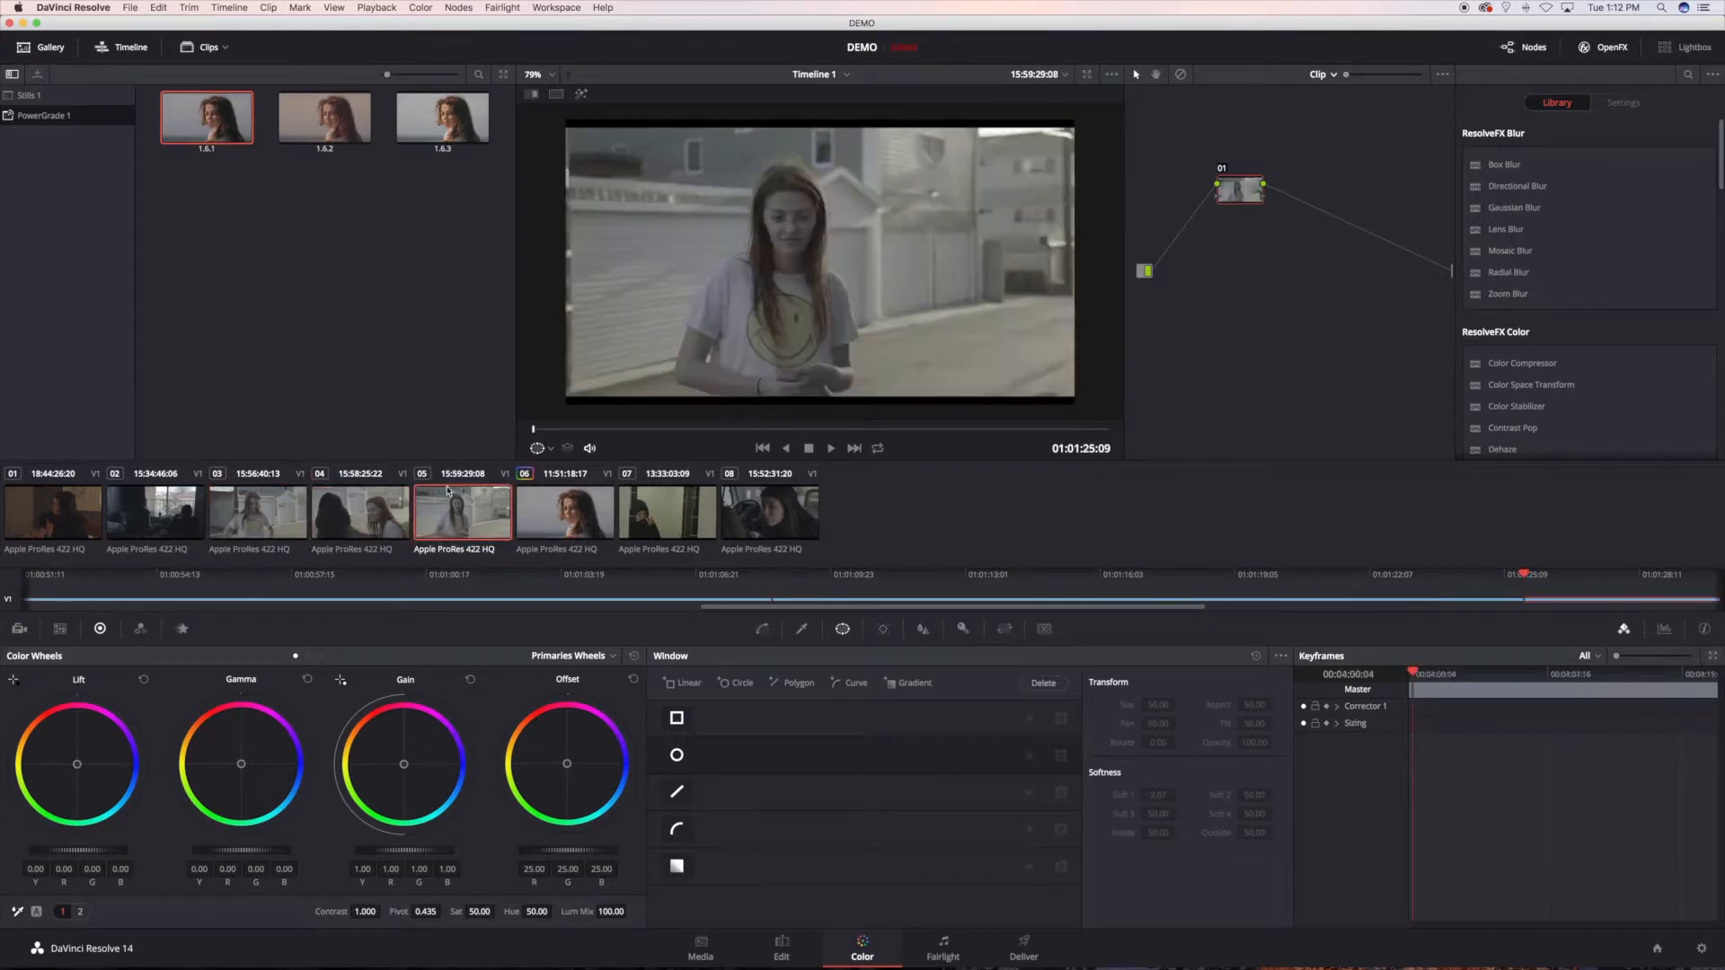
click(361, 519)
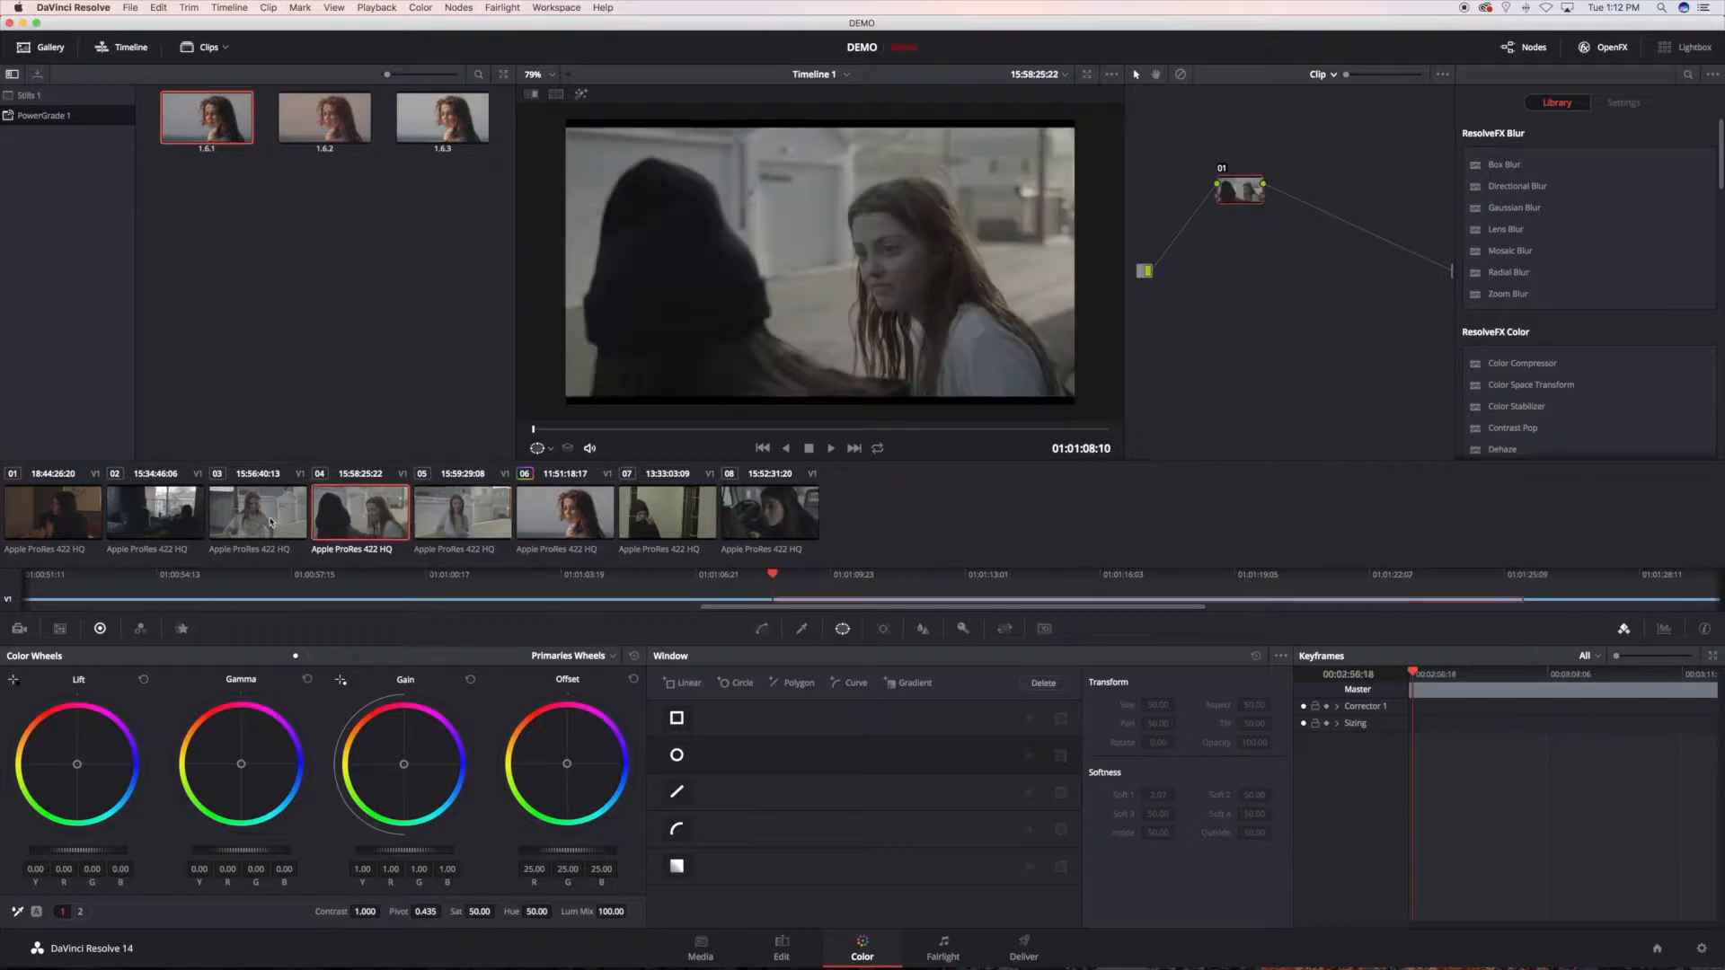
click(292, 518)
click(372, 521)
click(453, 520)
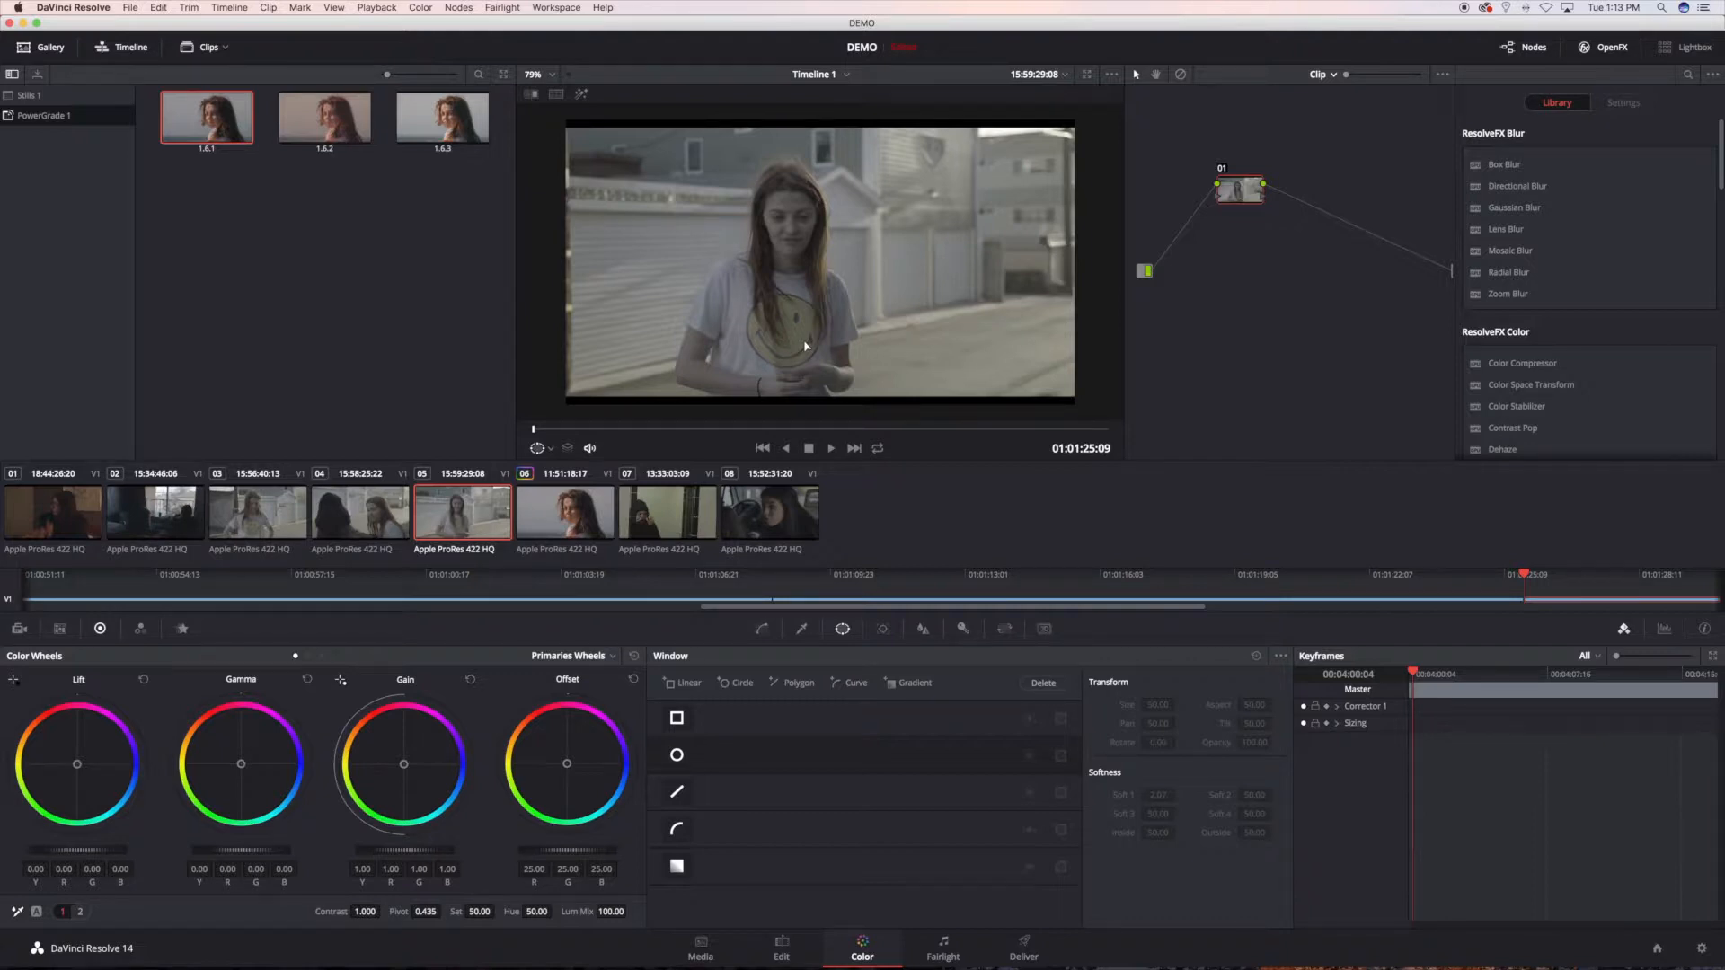
click(333, 526)
click(266, 528)
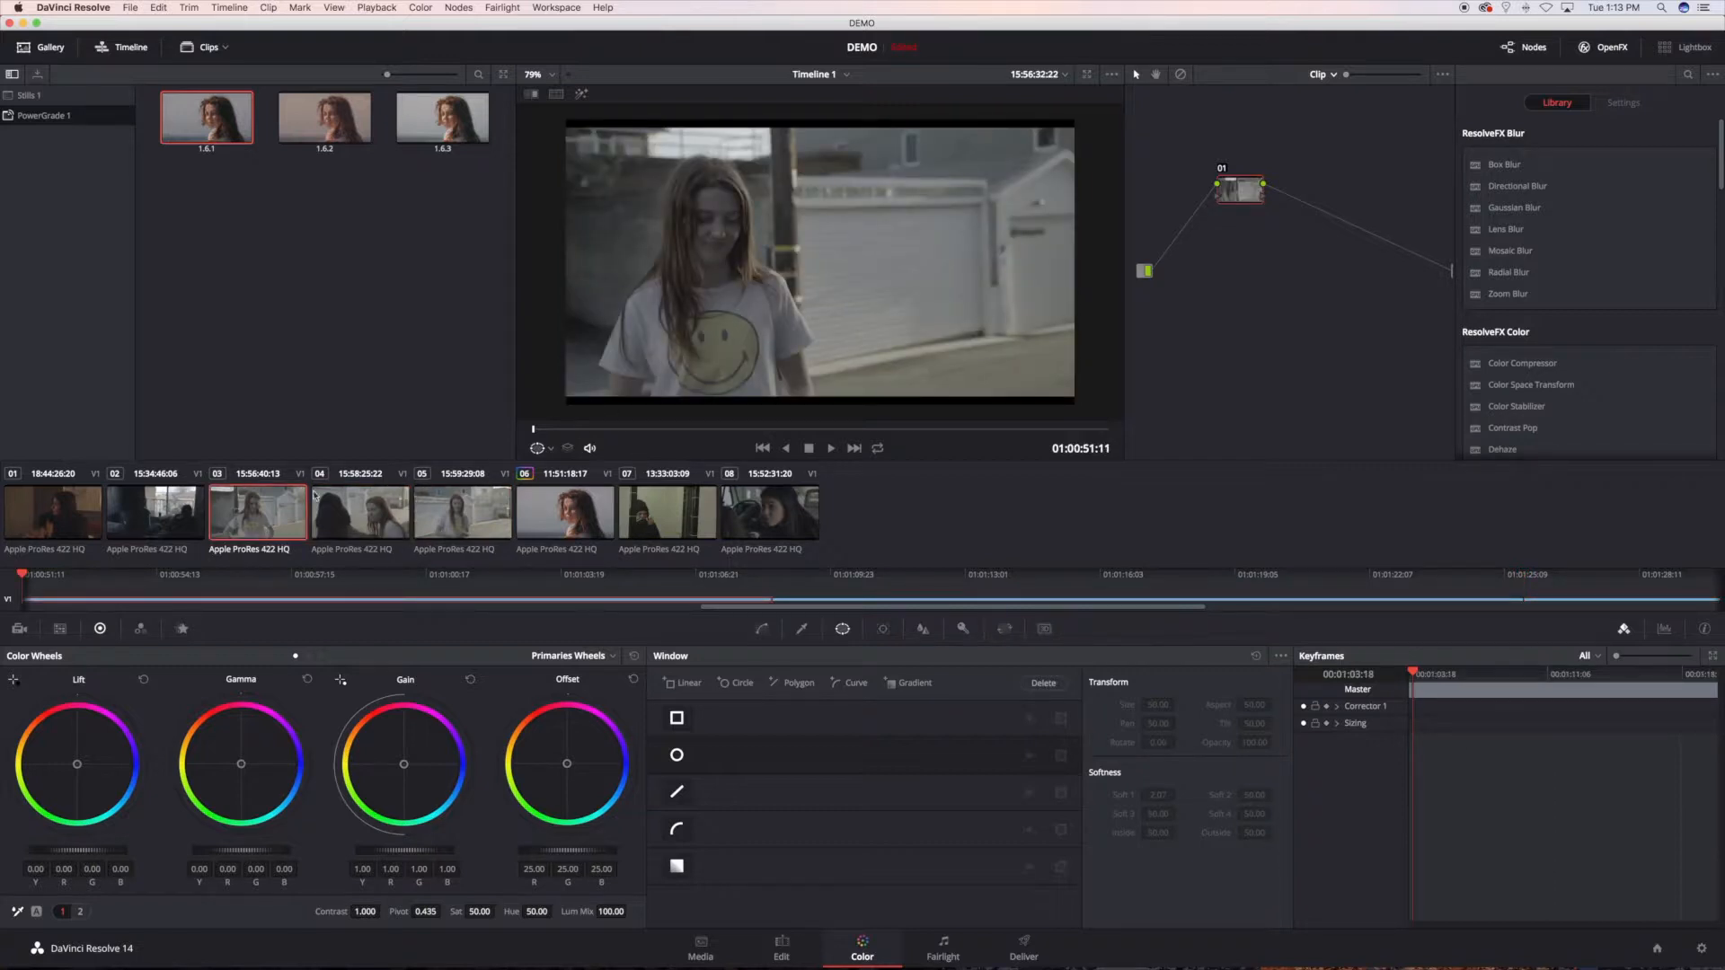
click(602, 430)
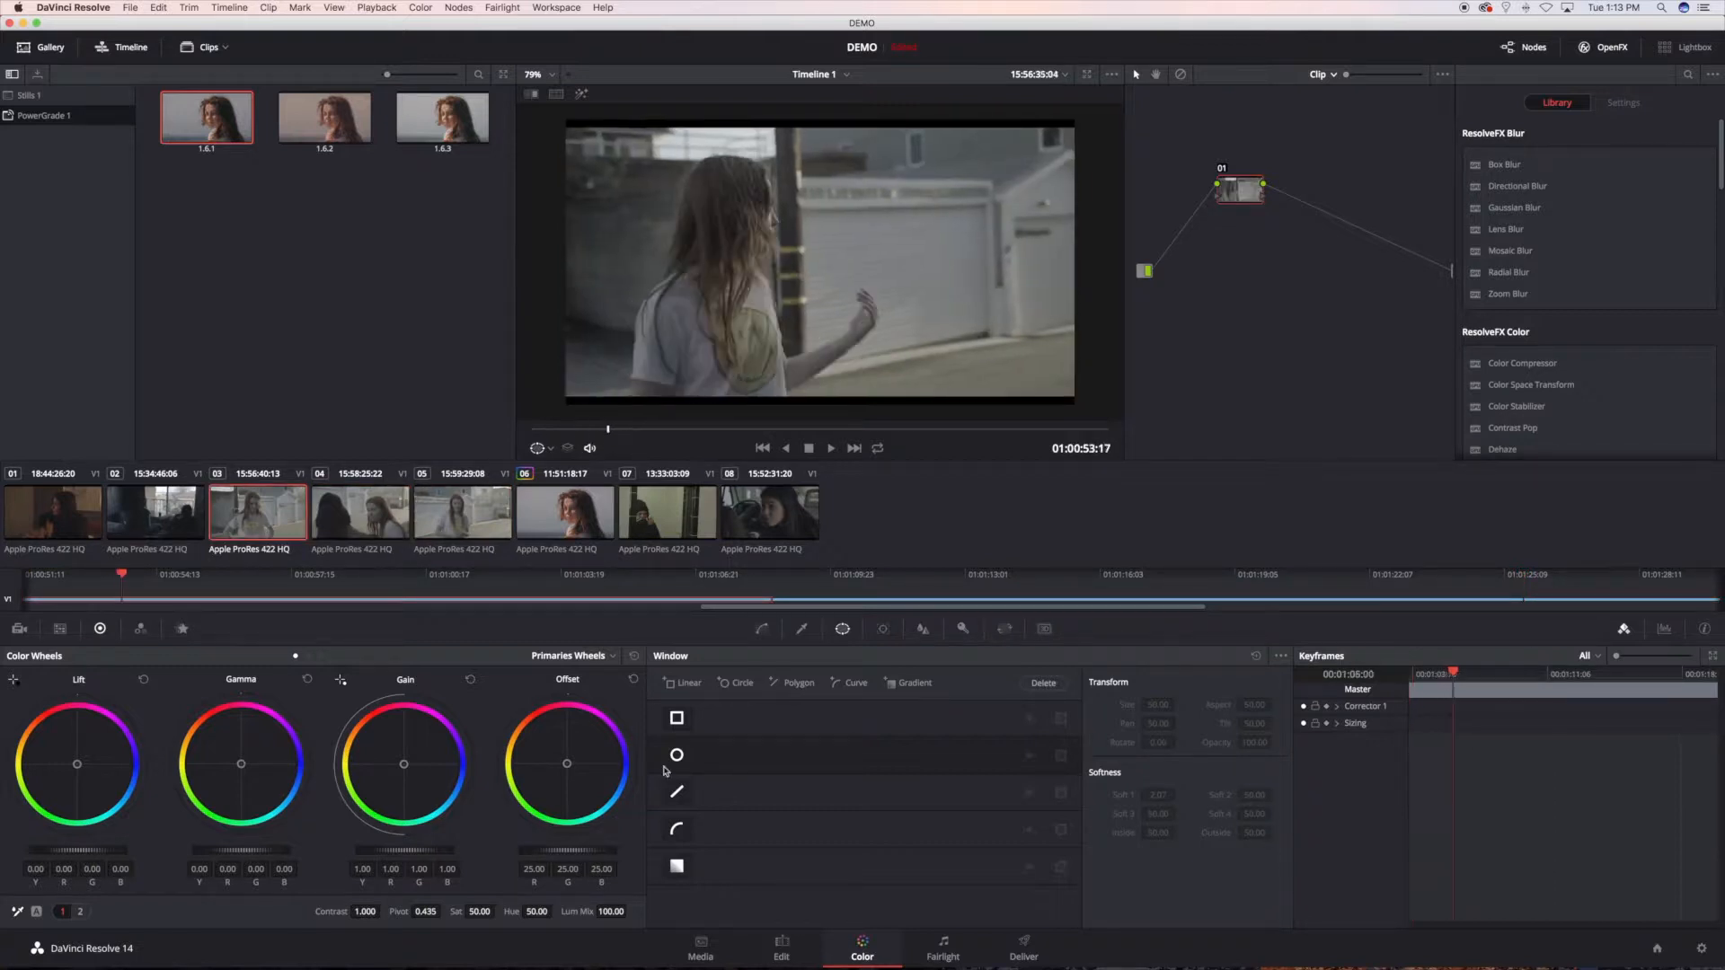
Step: Switch to the Edit page, zoom in on the timeline around the third to fifth clips, and place the playhead at 01:01:03:16
click(781, 945)
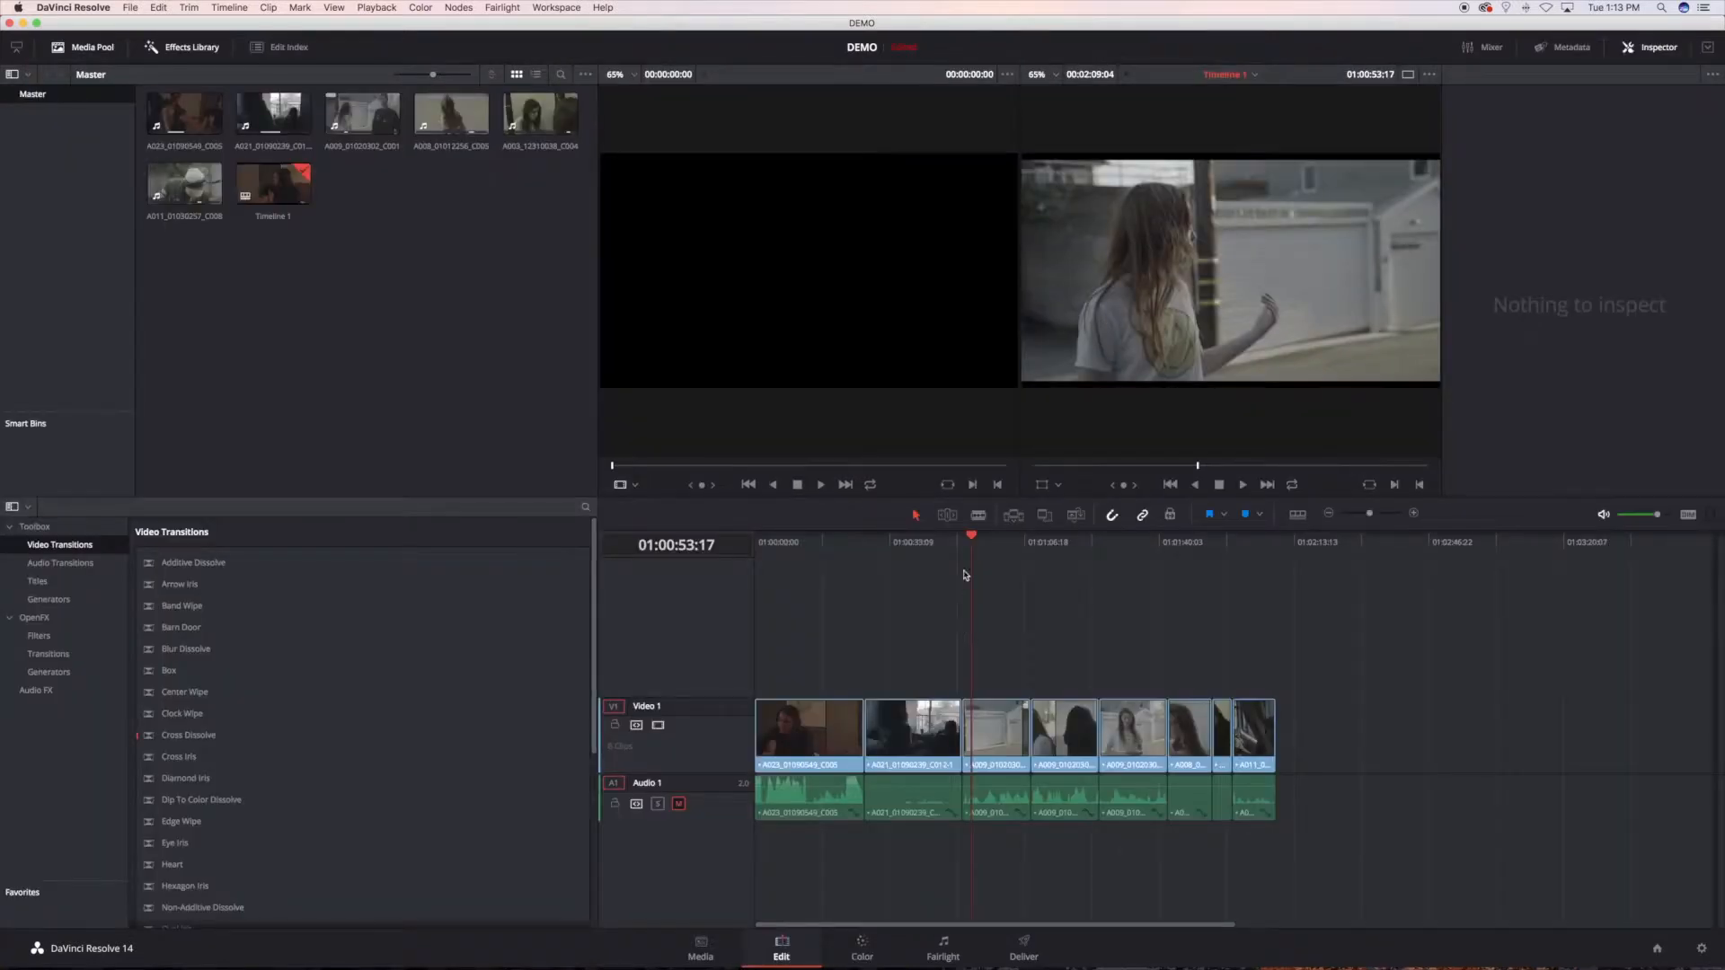
key(super+equal)
key(super+equal)
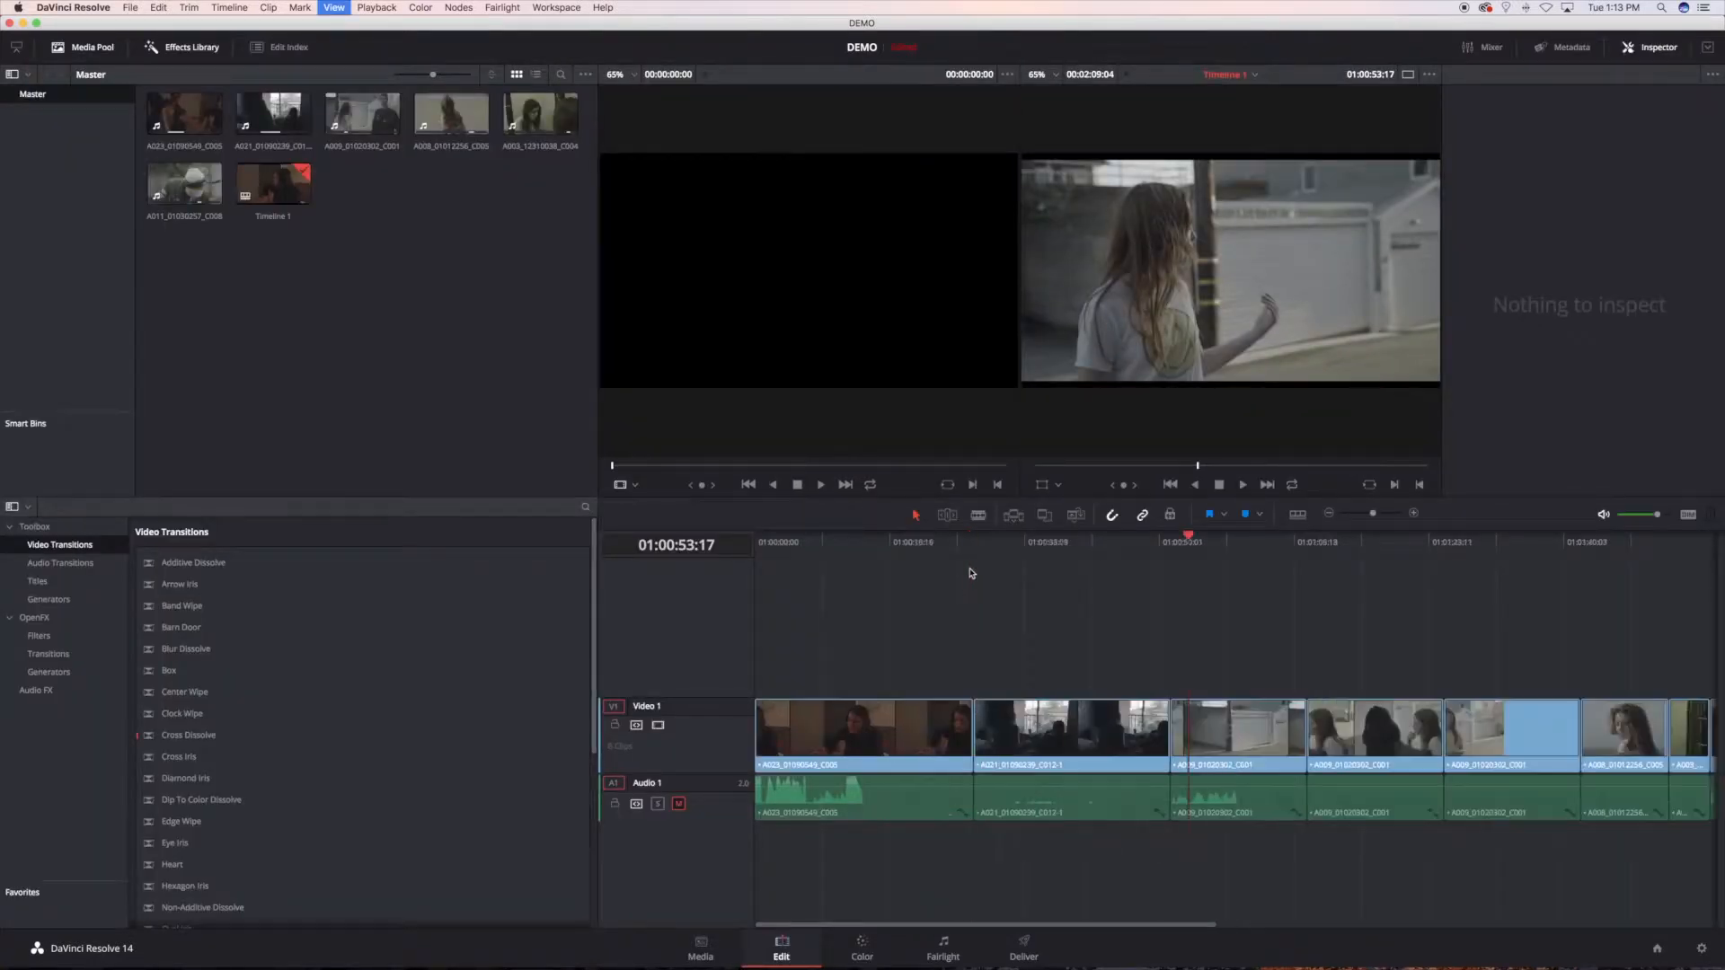
scroll(970, 572, right, 5)
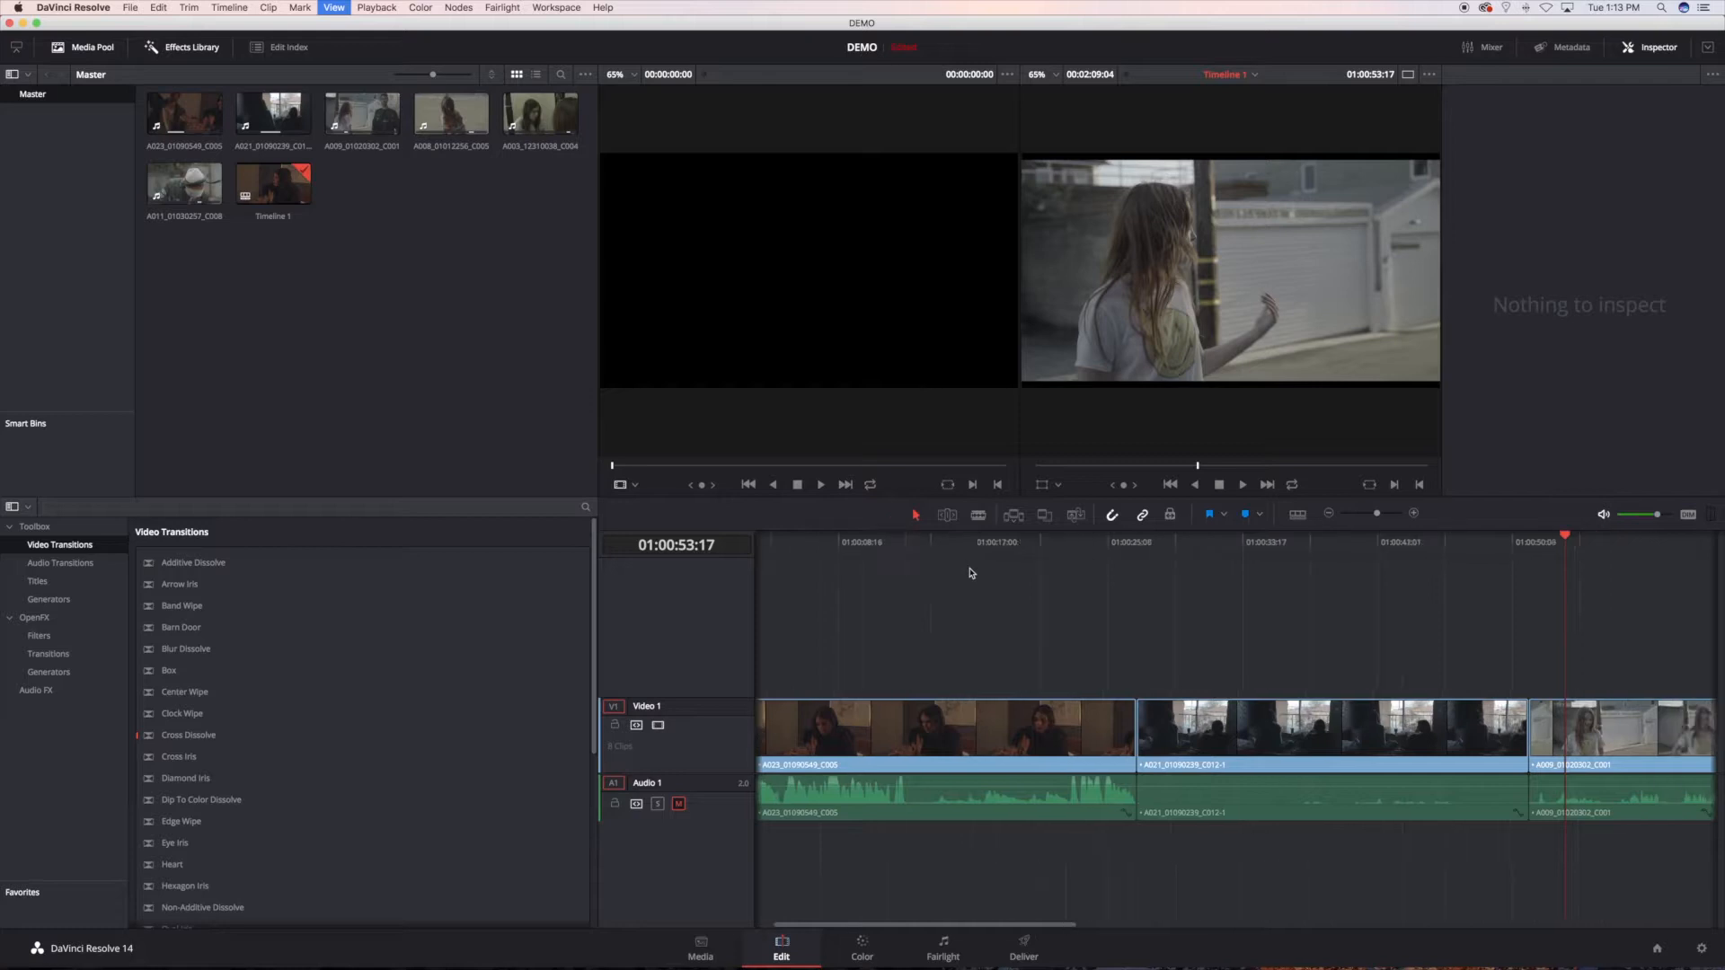
drag(1069, 928, 1321, 927)
click(888, 539)
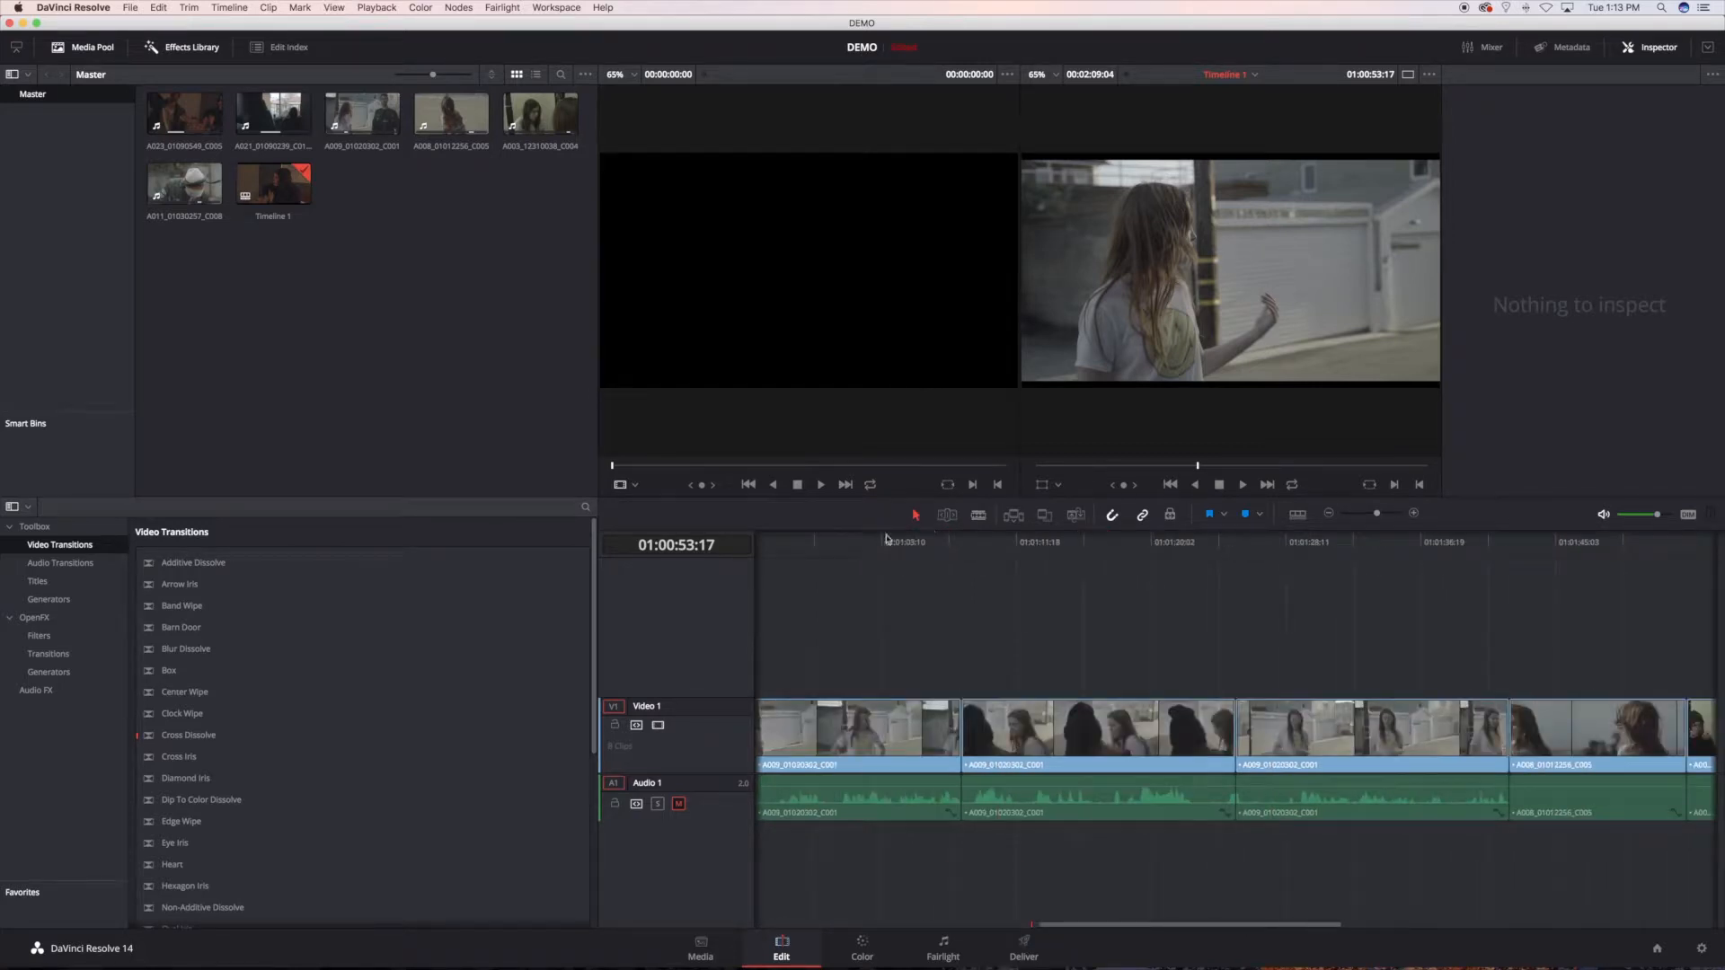
Step: Move the timeline playhead into the fifth clip at 01:01:33:15 and switch to the Color page
click(1097, 543)
click(1368, 542)
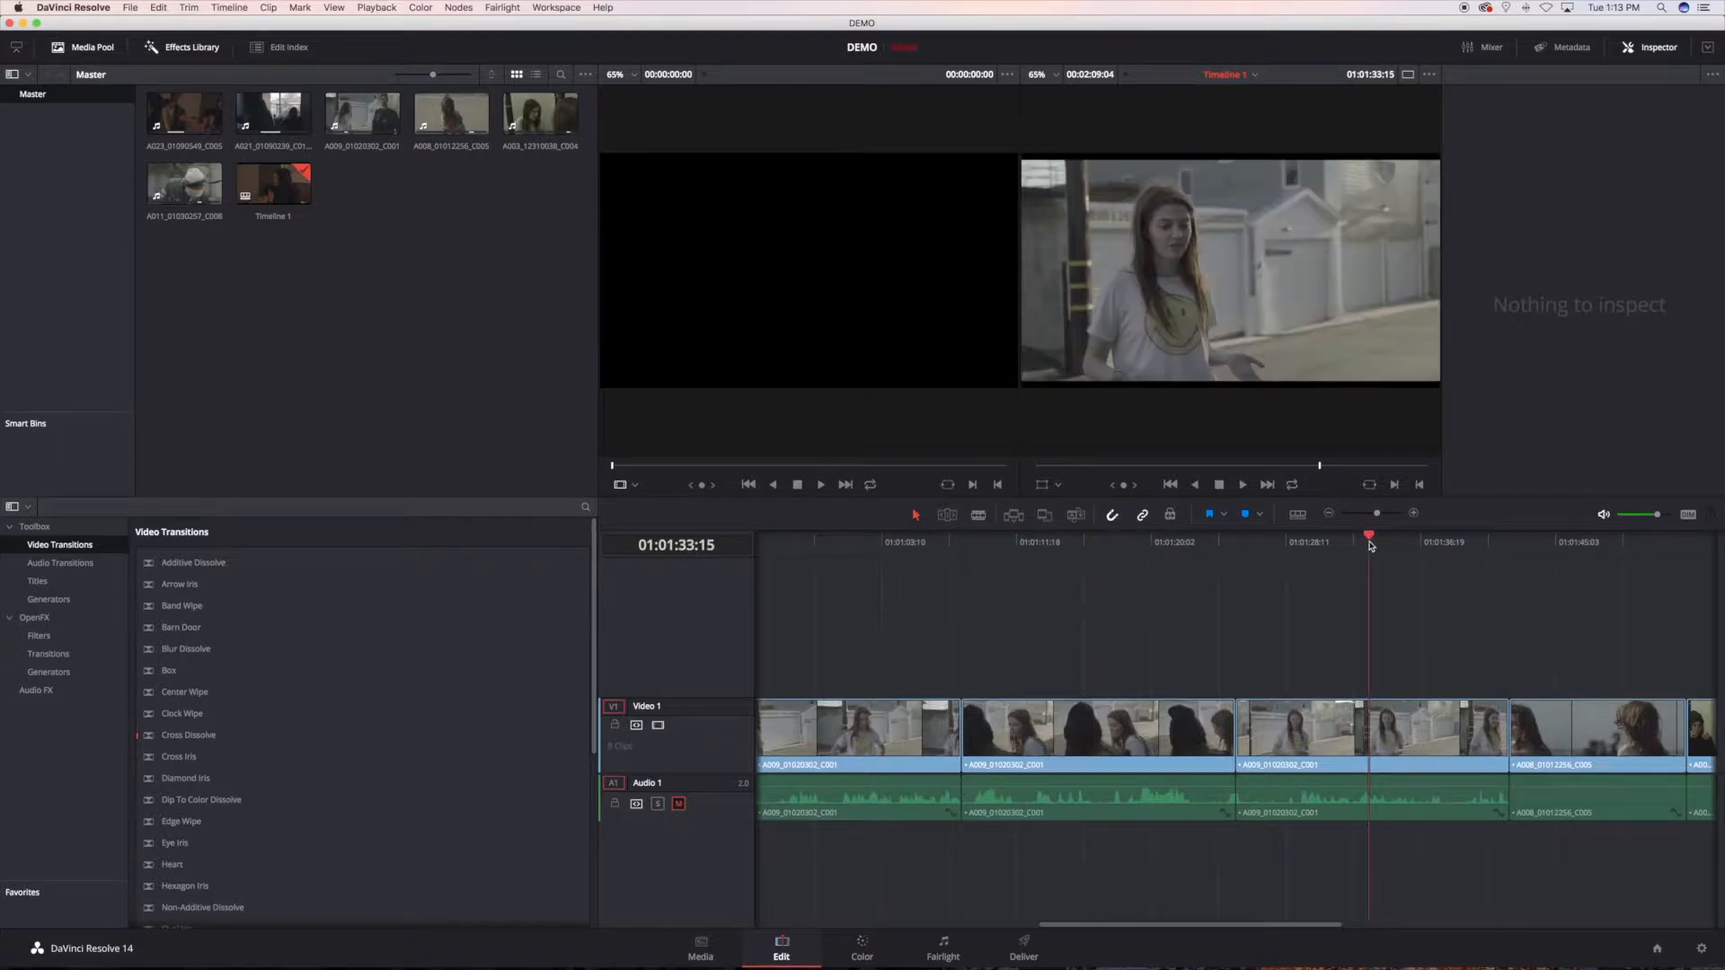
click(1369, 543)
click(863, 950)
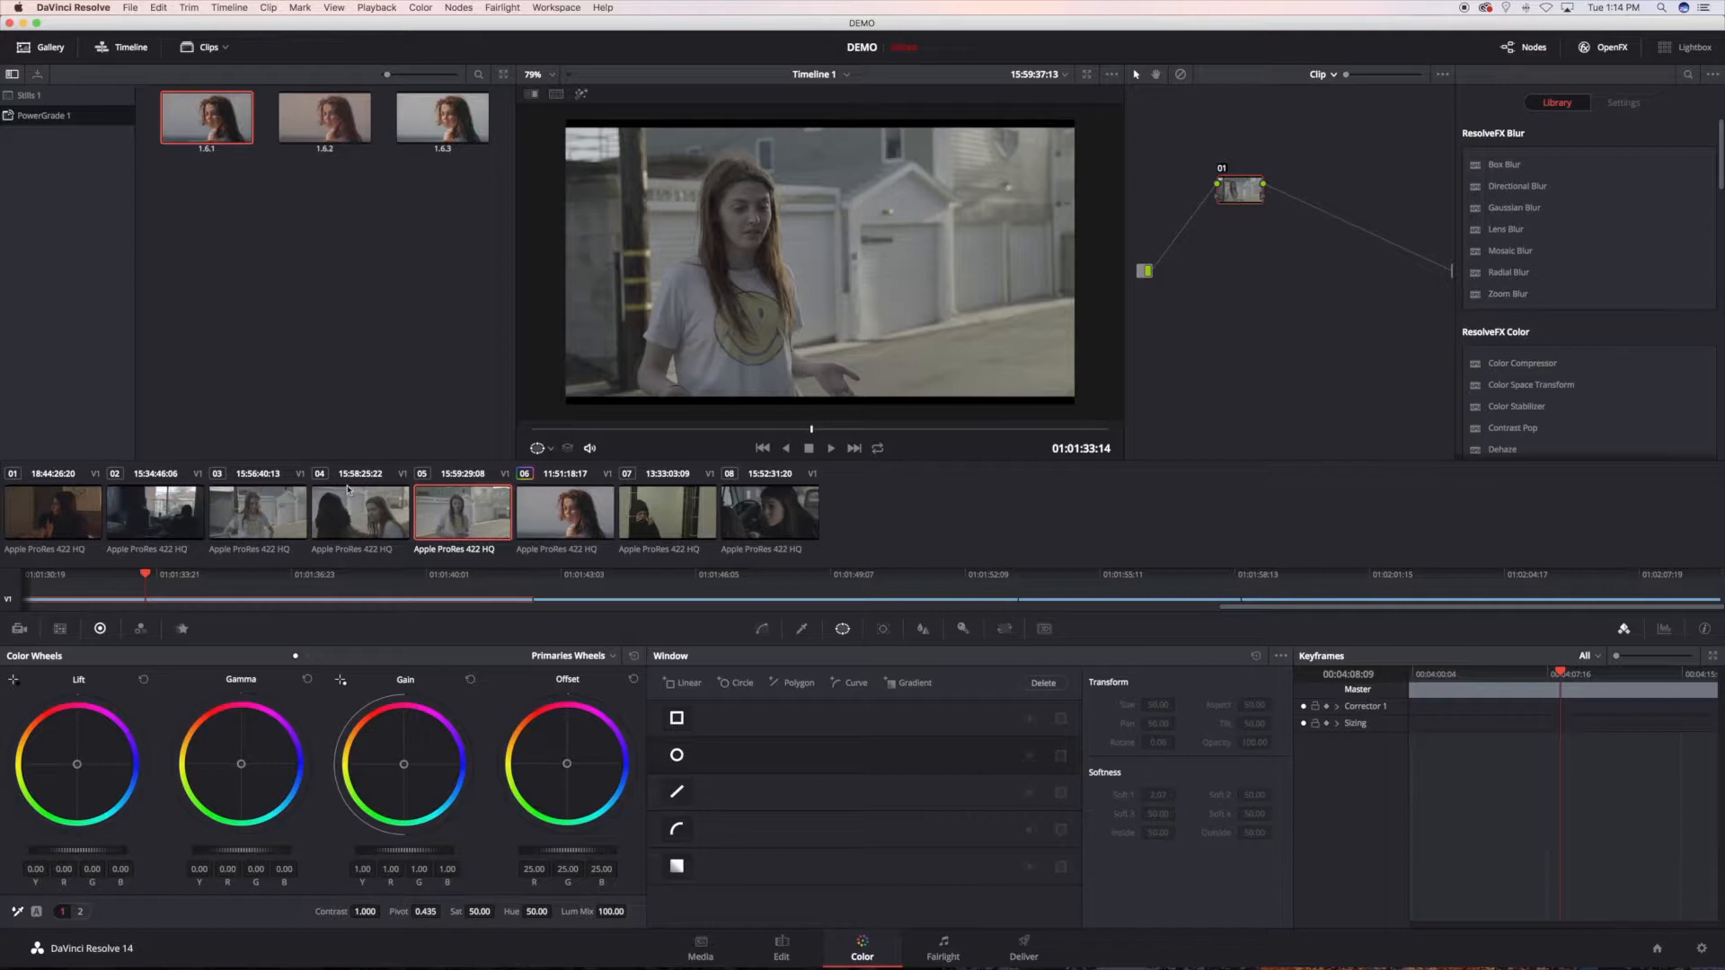
Step: Examine the 3D Output Lookup Table choices in the project's Color Management settings, and close the settings without saving
click(1701, 951)
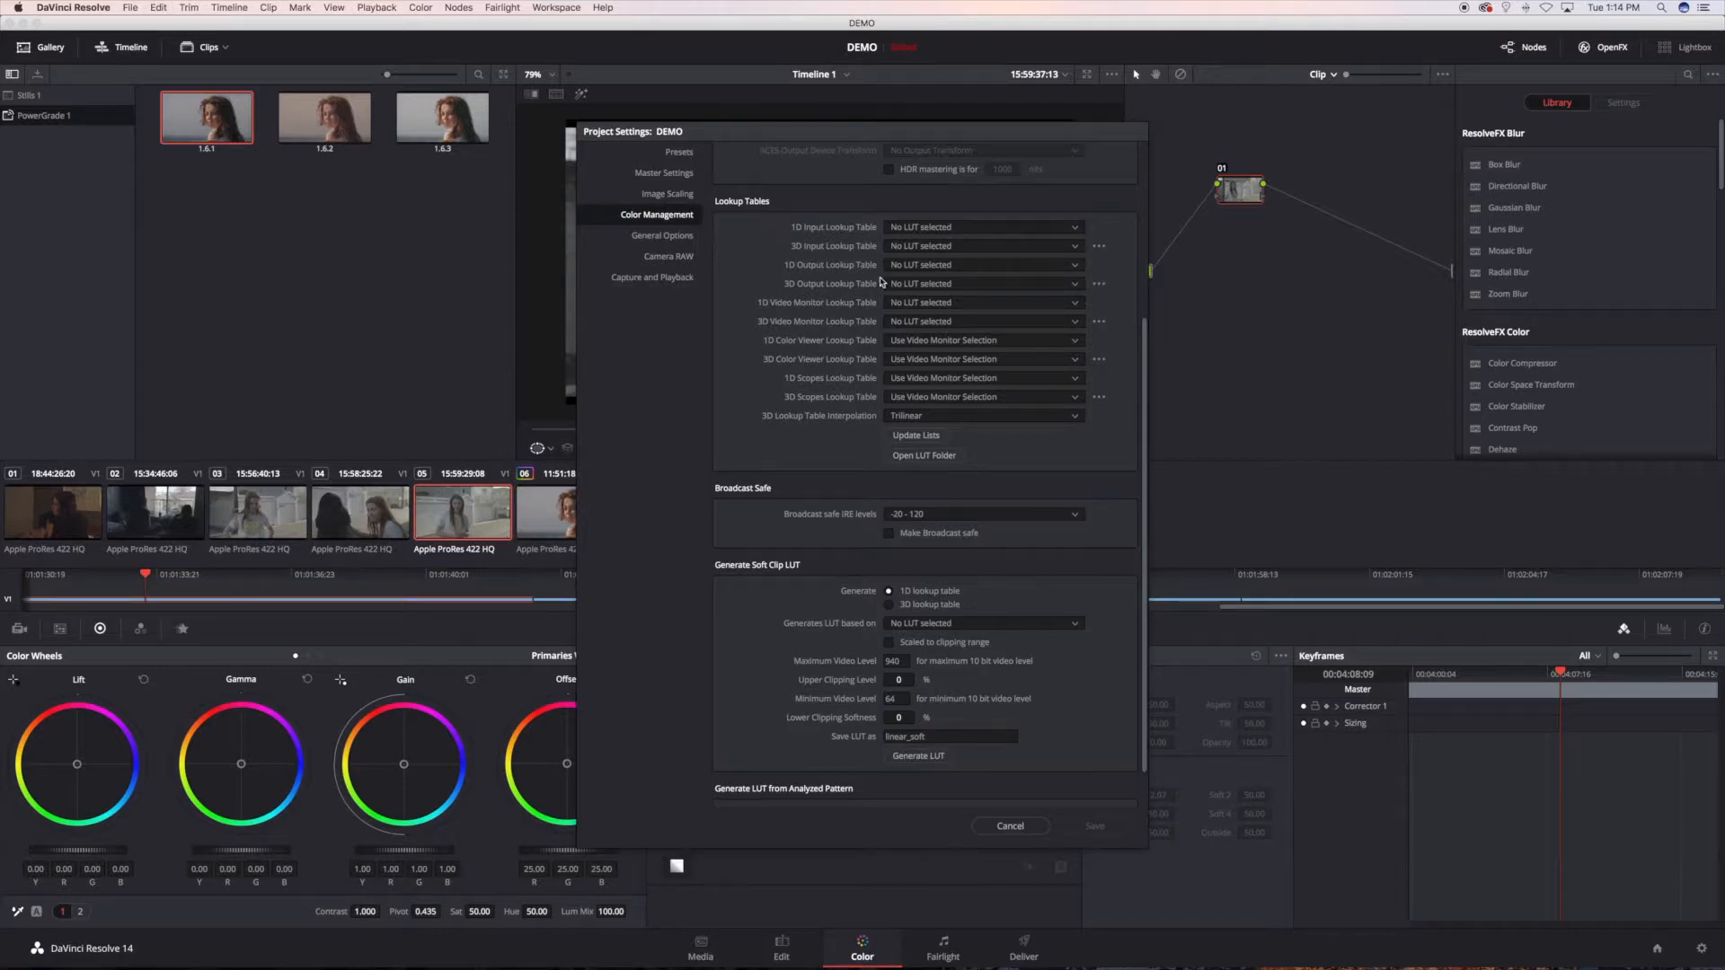
click(930, 290)
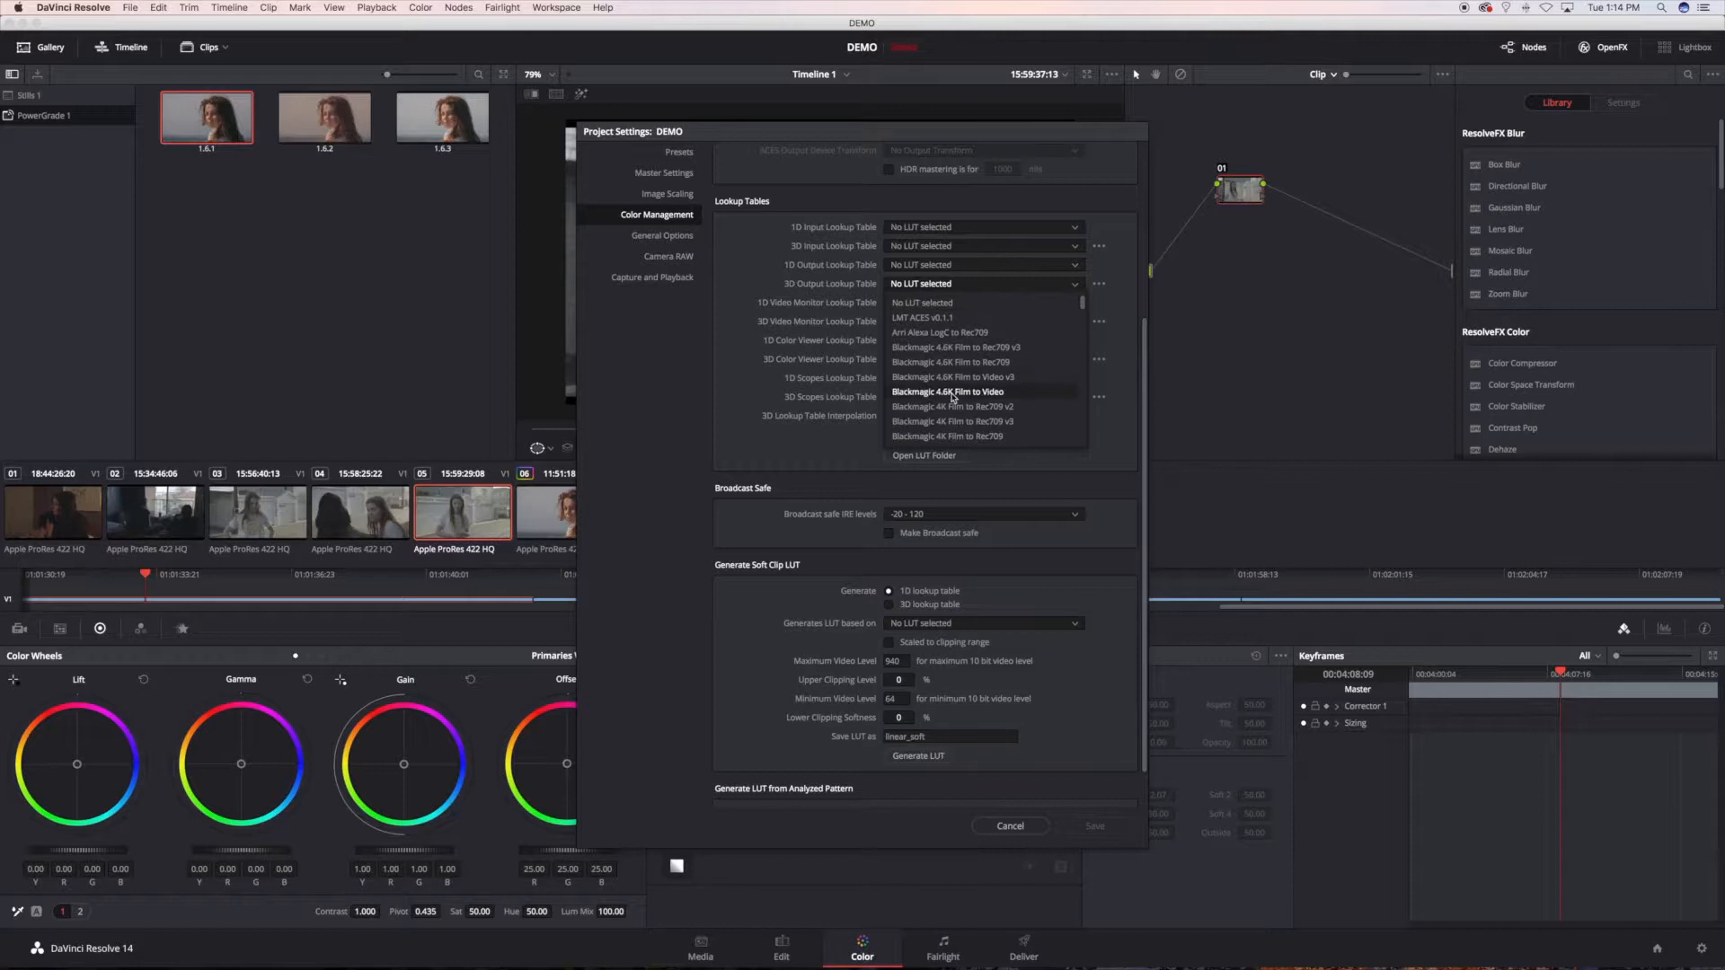
click(725, 135)
click(1010, 826)
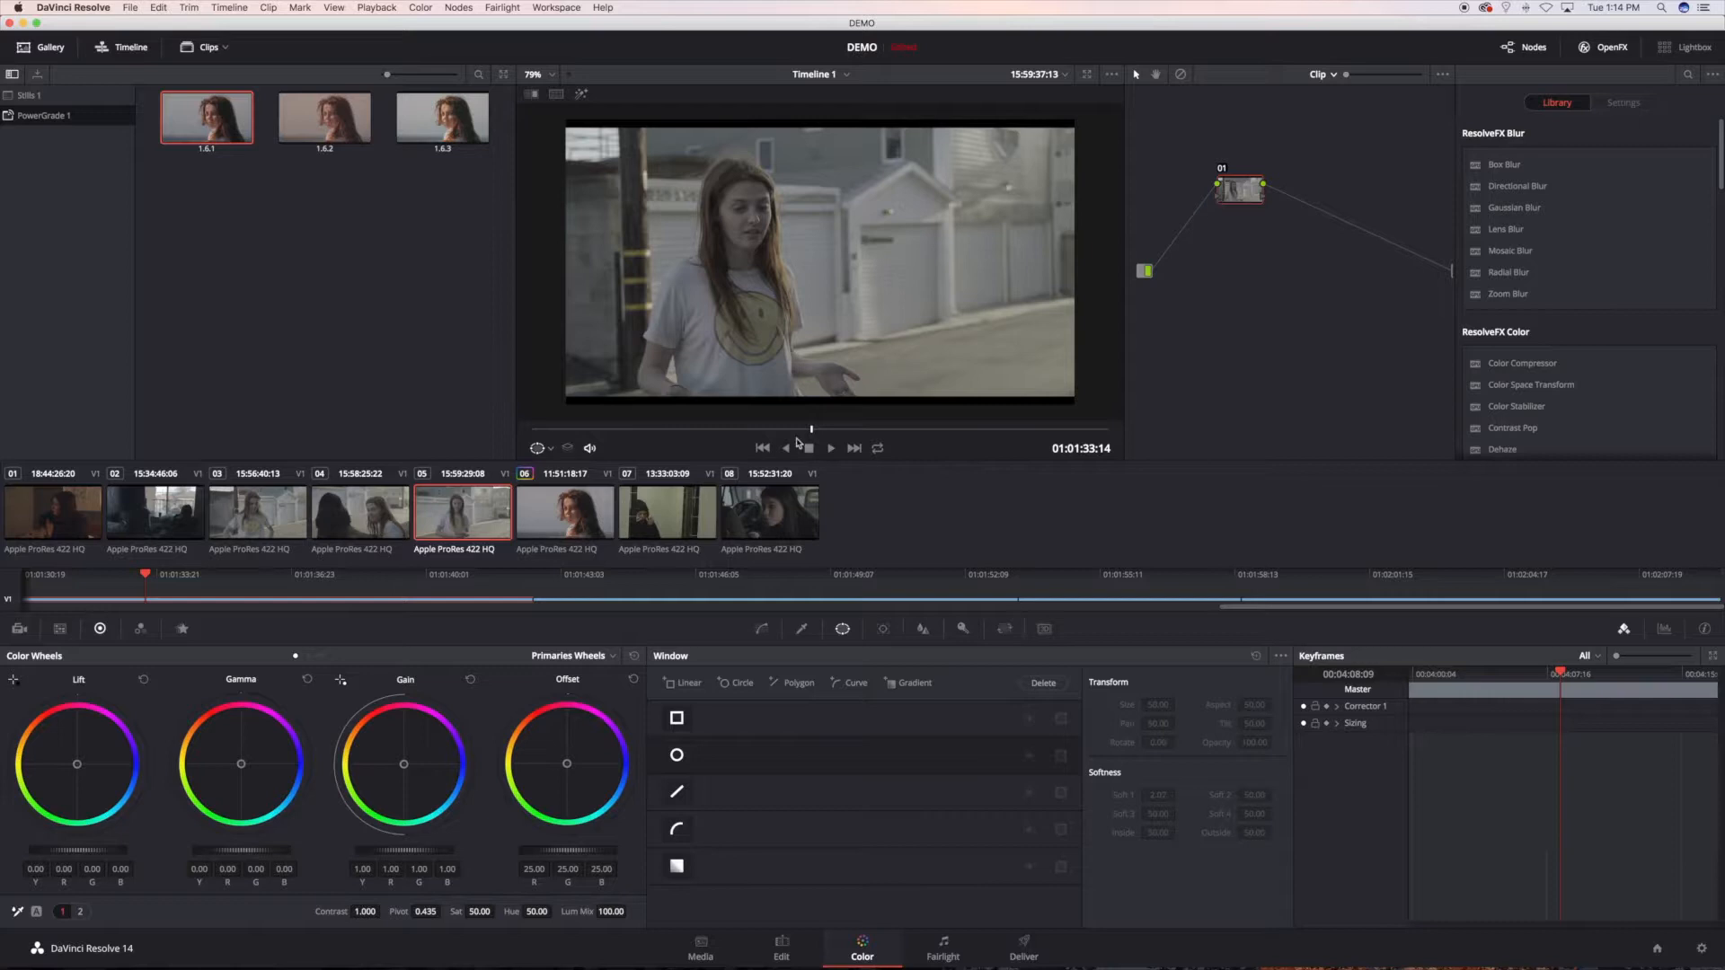
Step: Scrub clip 05 back to 01:01:32:19, switch the node graph from Clip to Timeline level, and add a serial node
drag(808, 431, 783, 434)
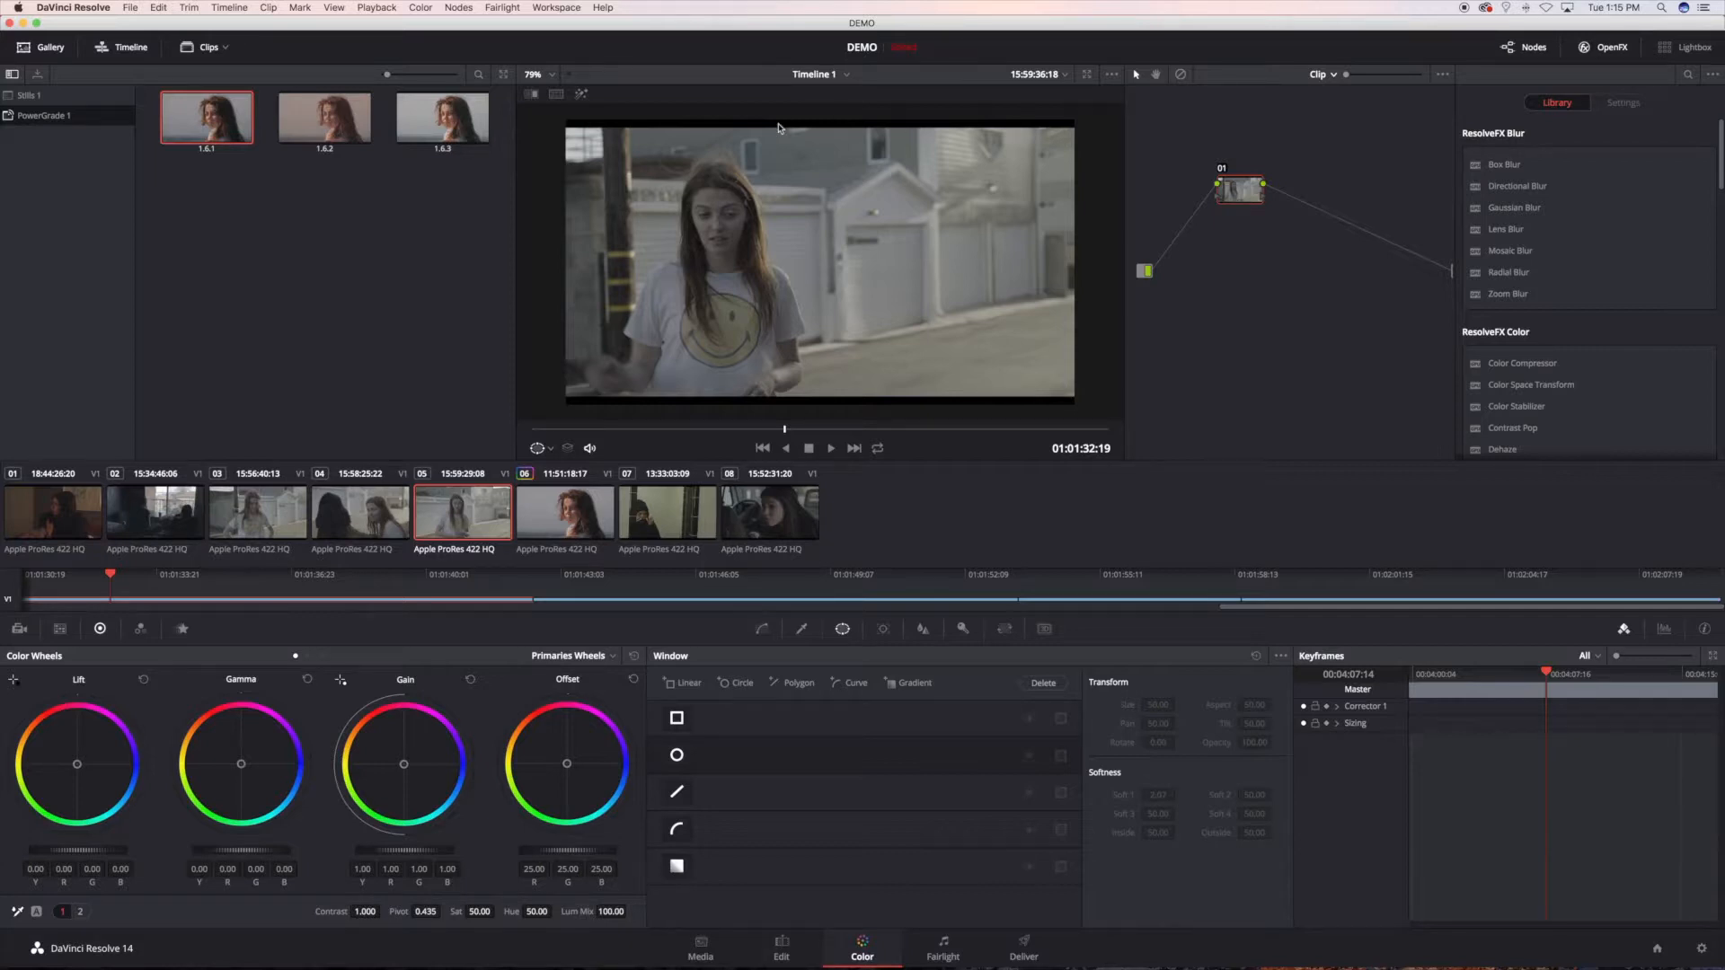
click(1325, 77)
click(1341, 110)
click(1321, 78)
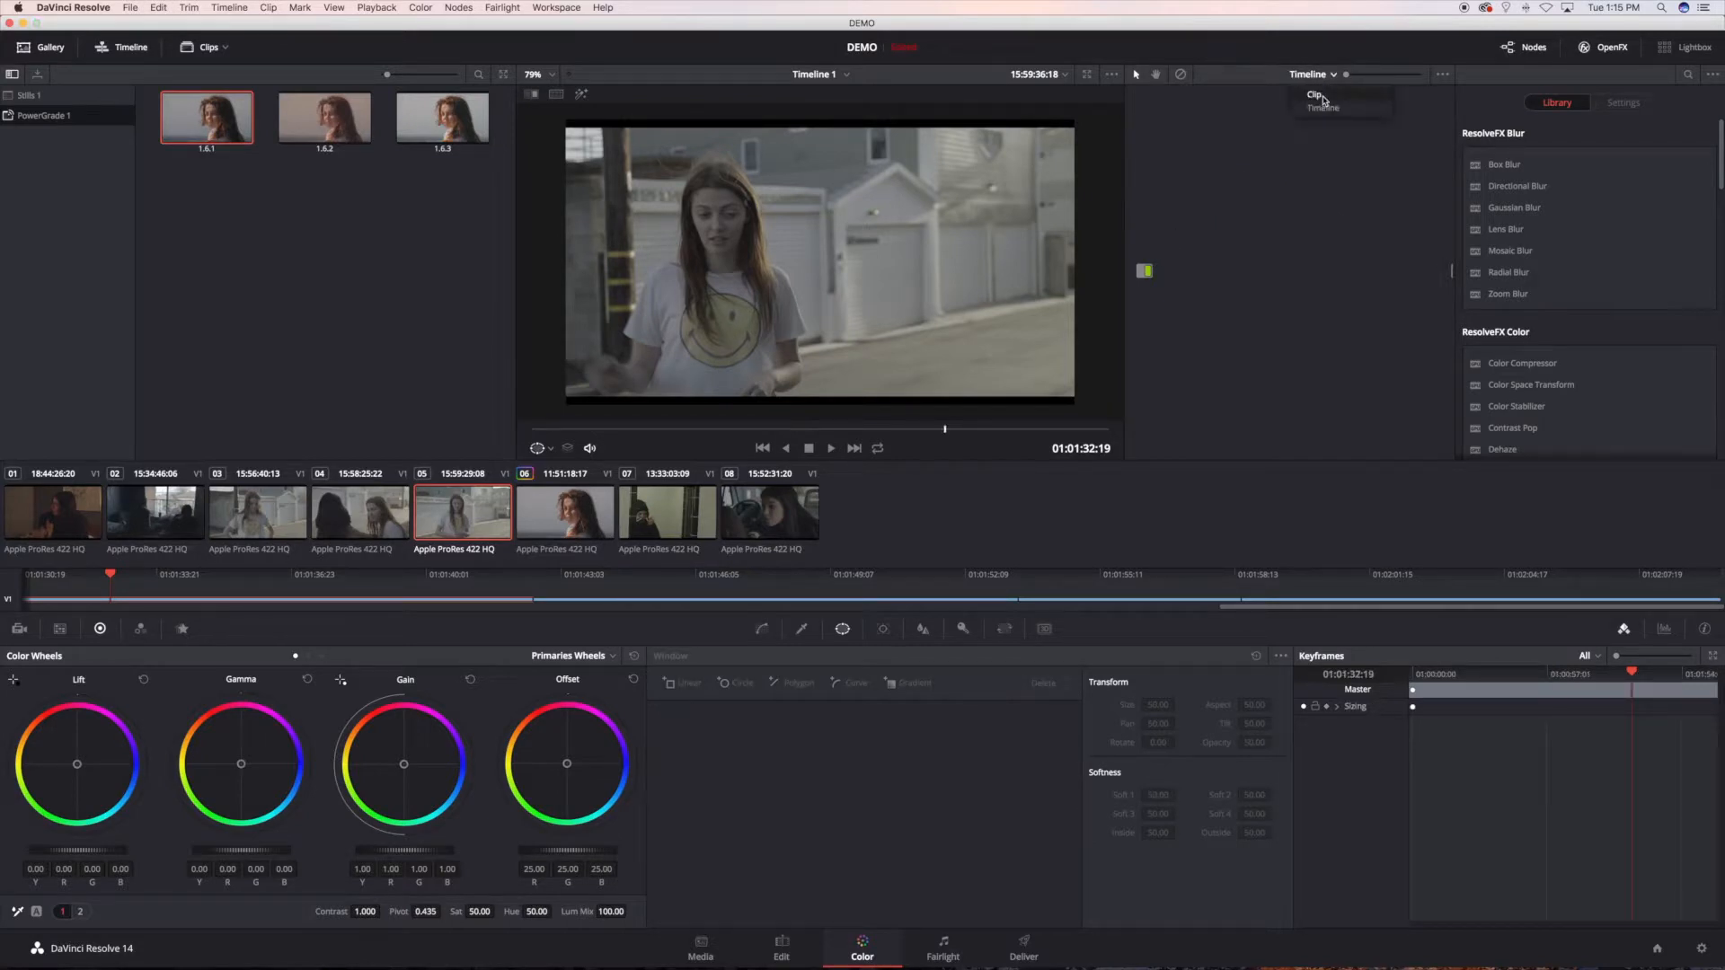
click(1325, 109)
key(alt+s)
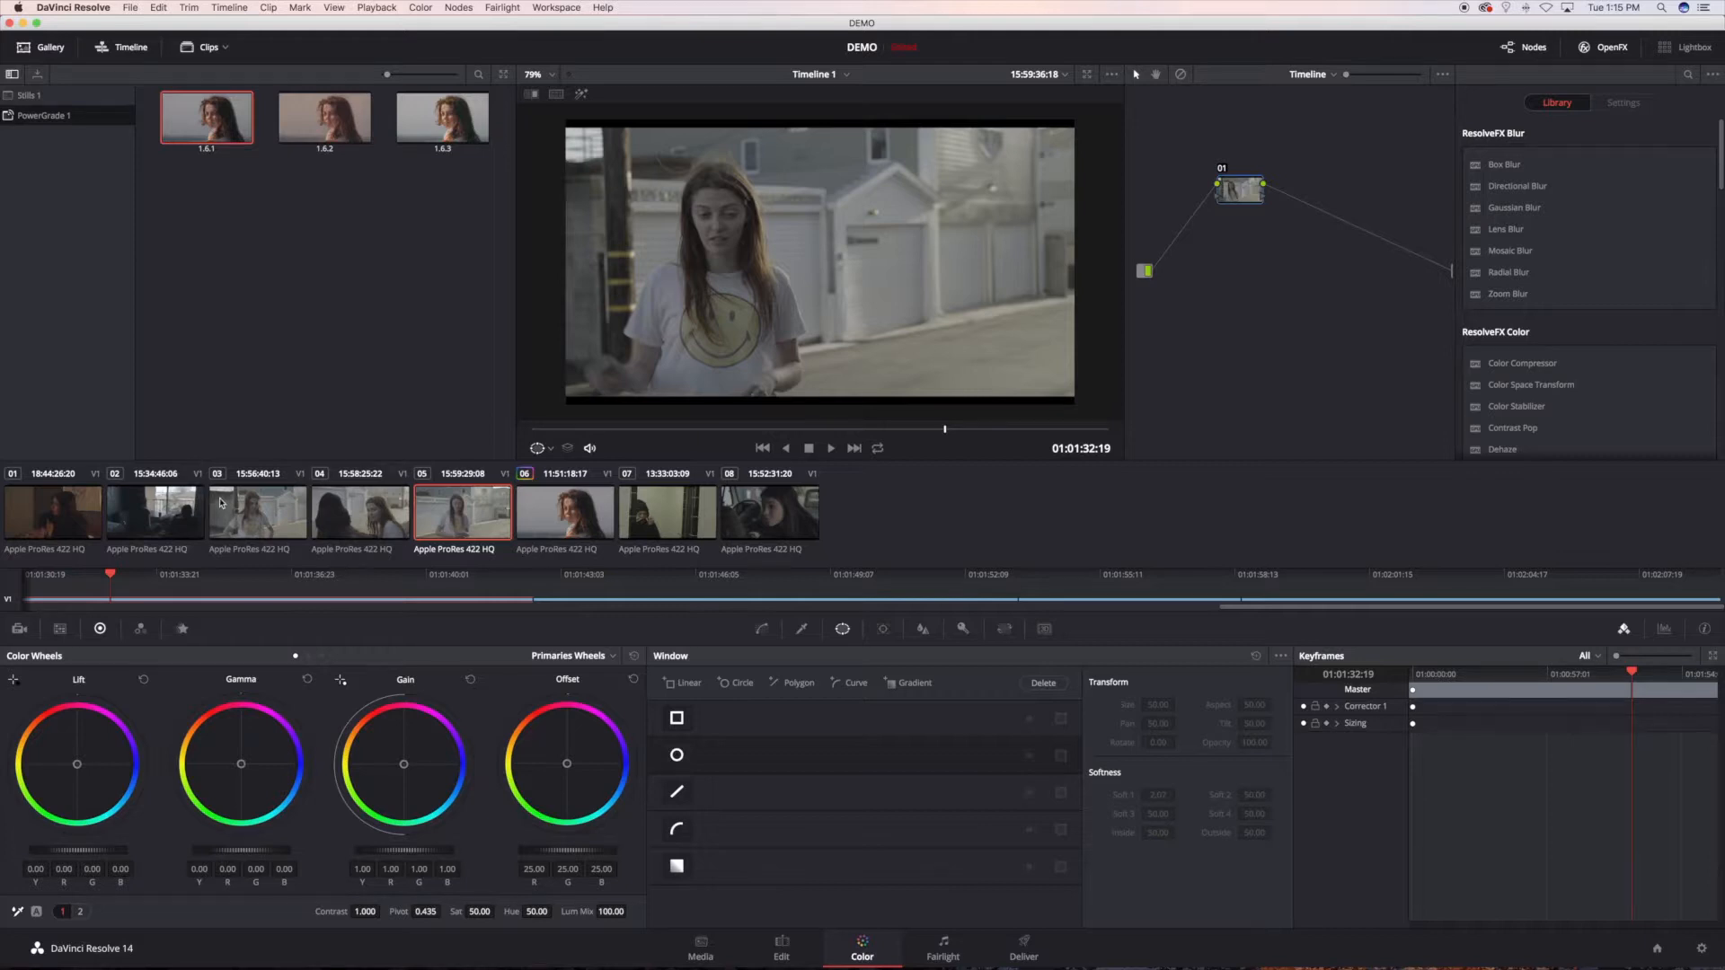
Step: Step through clips 03, 04 and 05, and reposition node 01 higher in the timeline node graph
click(279, 518)
key(Down)
key(Down)
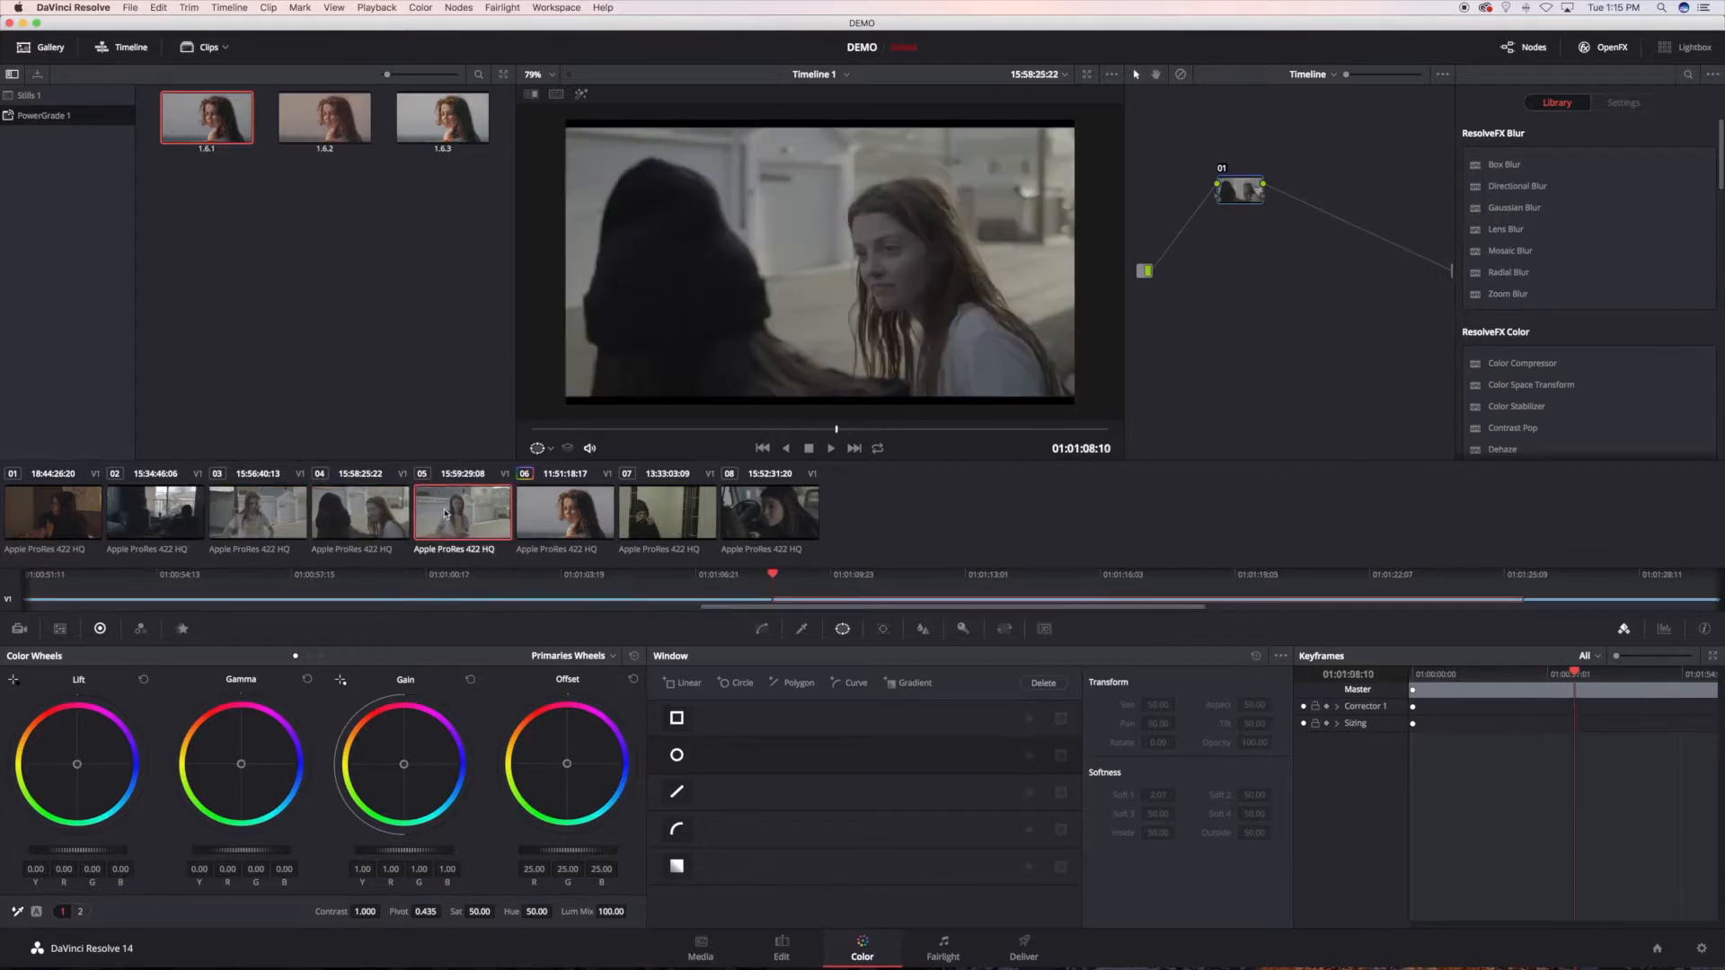
drag(1224, 193, 1207, 157)
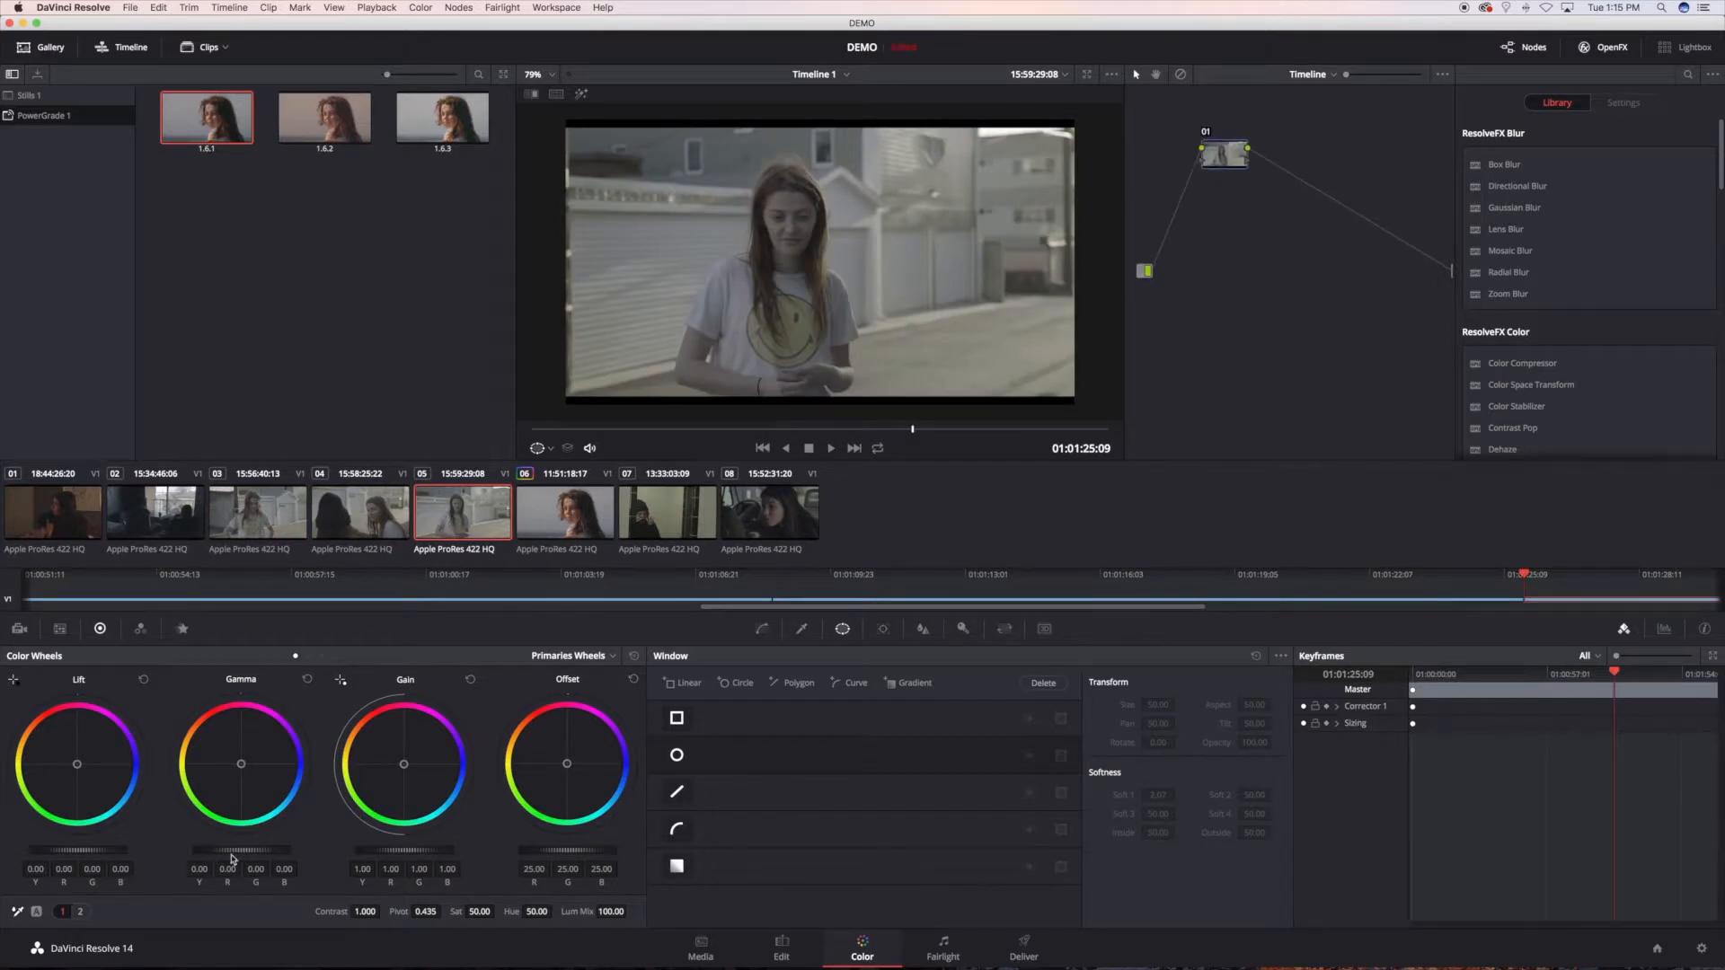
Step: On the timeline node, set gamma to 0.04, lift to -0.05, saturation to 91.60 and gain to 1.12
drag(248, 858, 257, 858)
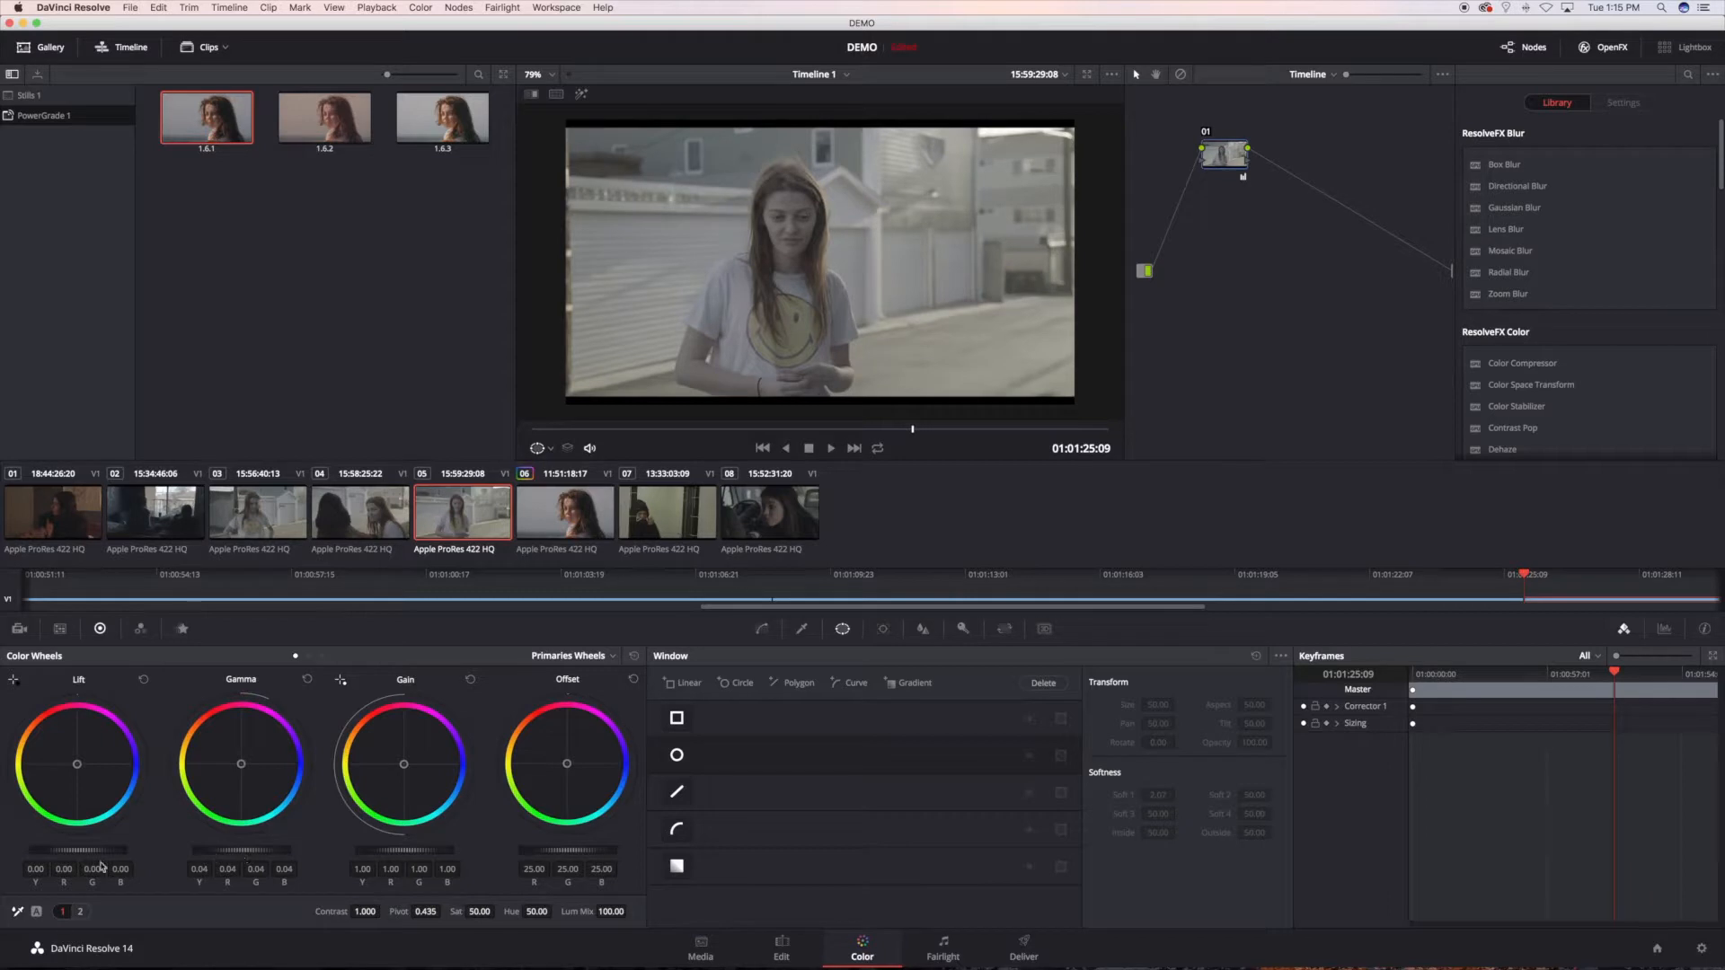
drag(79, 850, 73, 851)
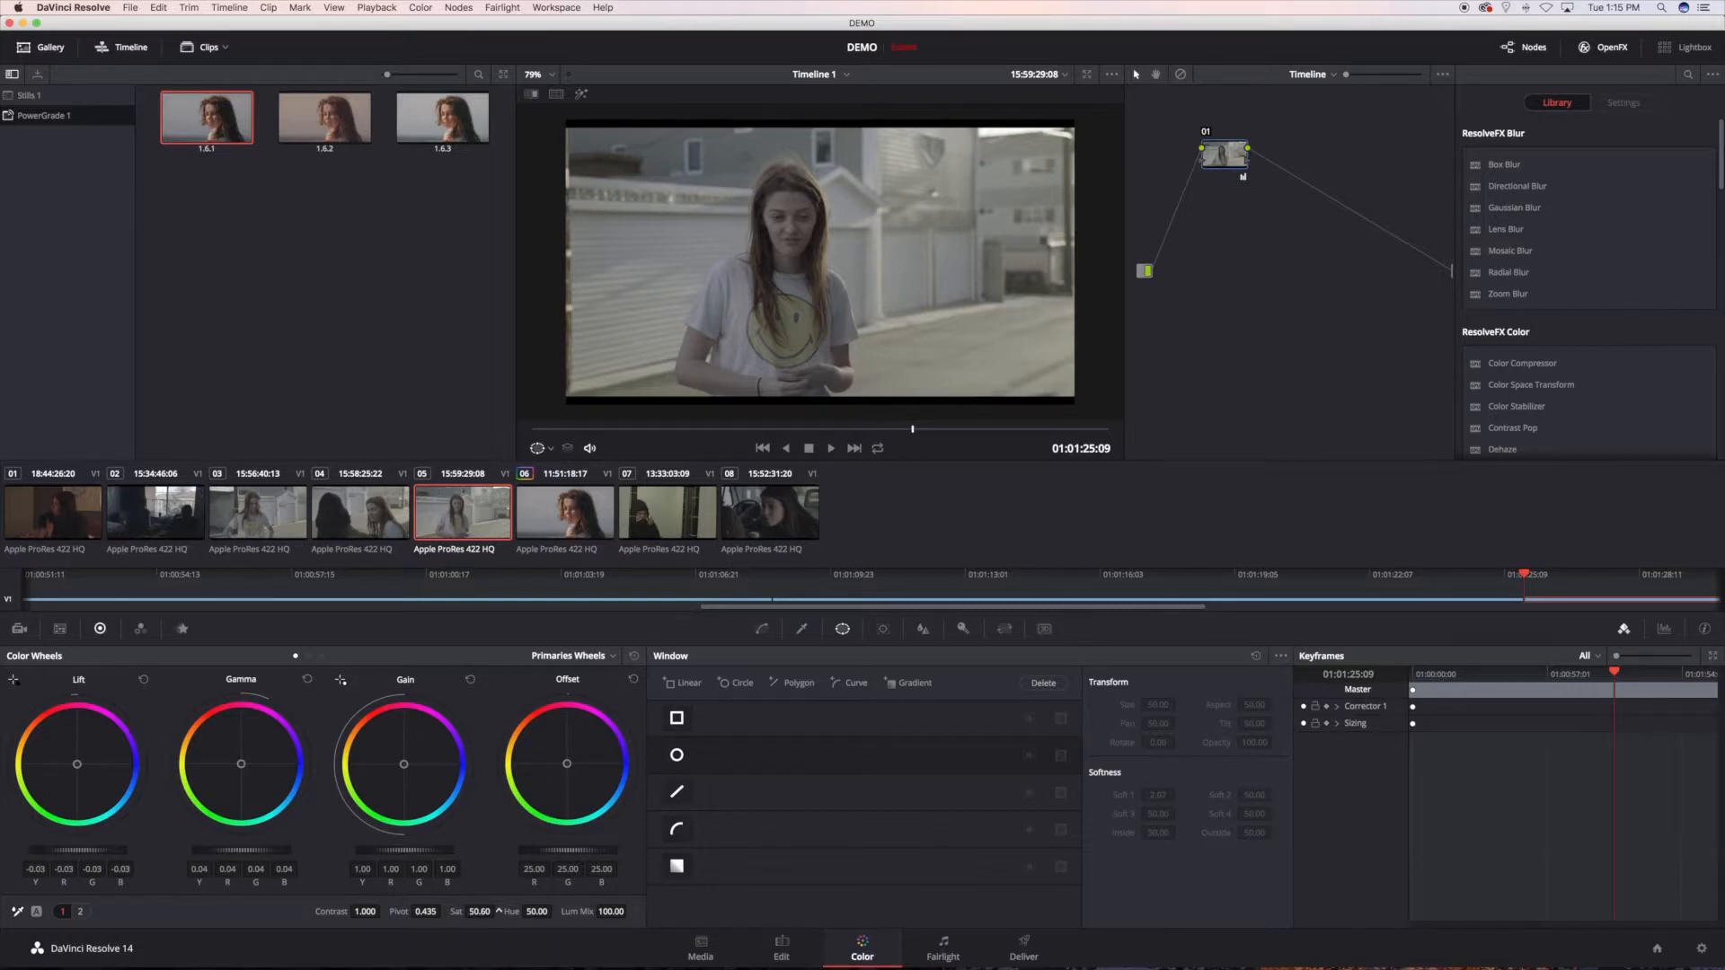
drag(486, 912, 561, 912)
drag(498, 912, 509, 912)
drag(105, 854, 102, 855)
drag(361, 855, 378, 857)
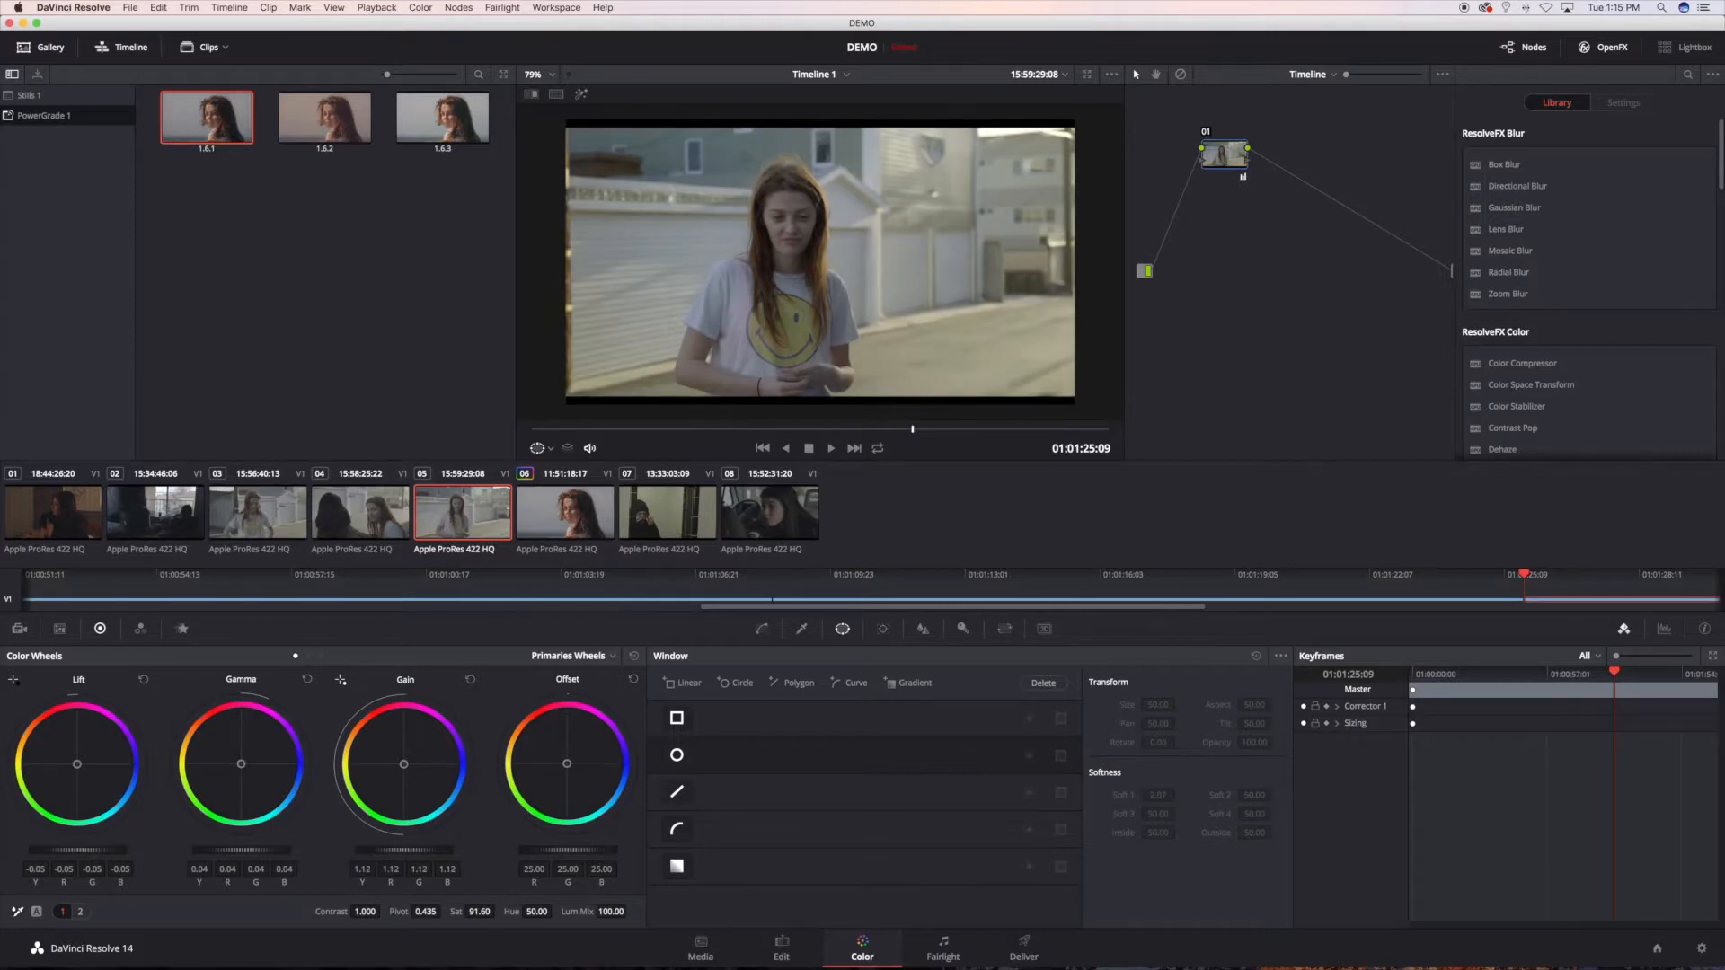
Step: Nudge the timeline node's gain balance slightly towards red, set saturation to 79.60, and toggle the node to compare the grade
drag(404, 771, 403, 764)
drag(482, 912, 469, 912)
drag(481, 915, 480, 912)
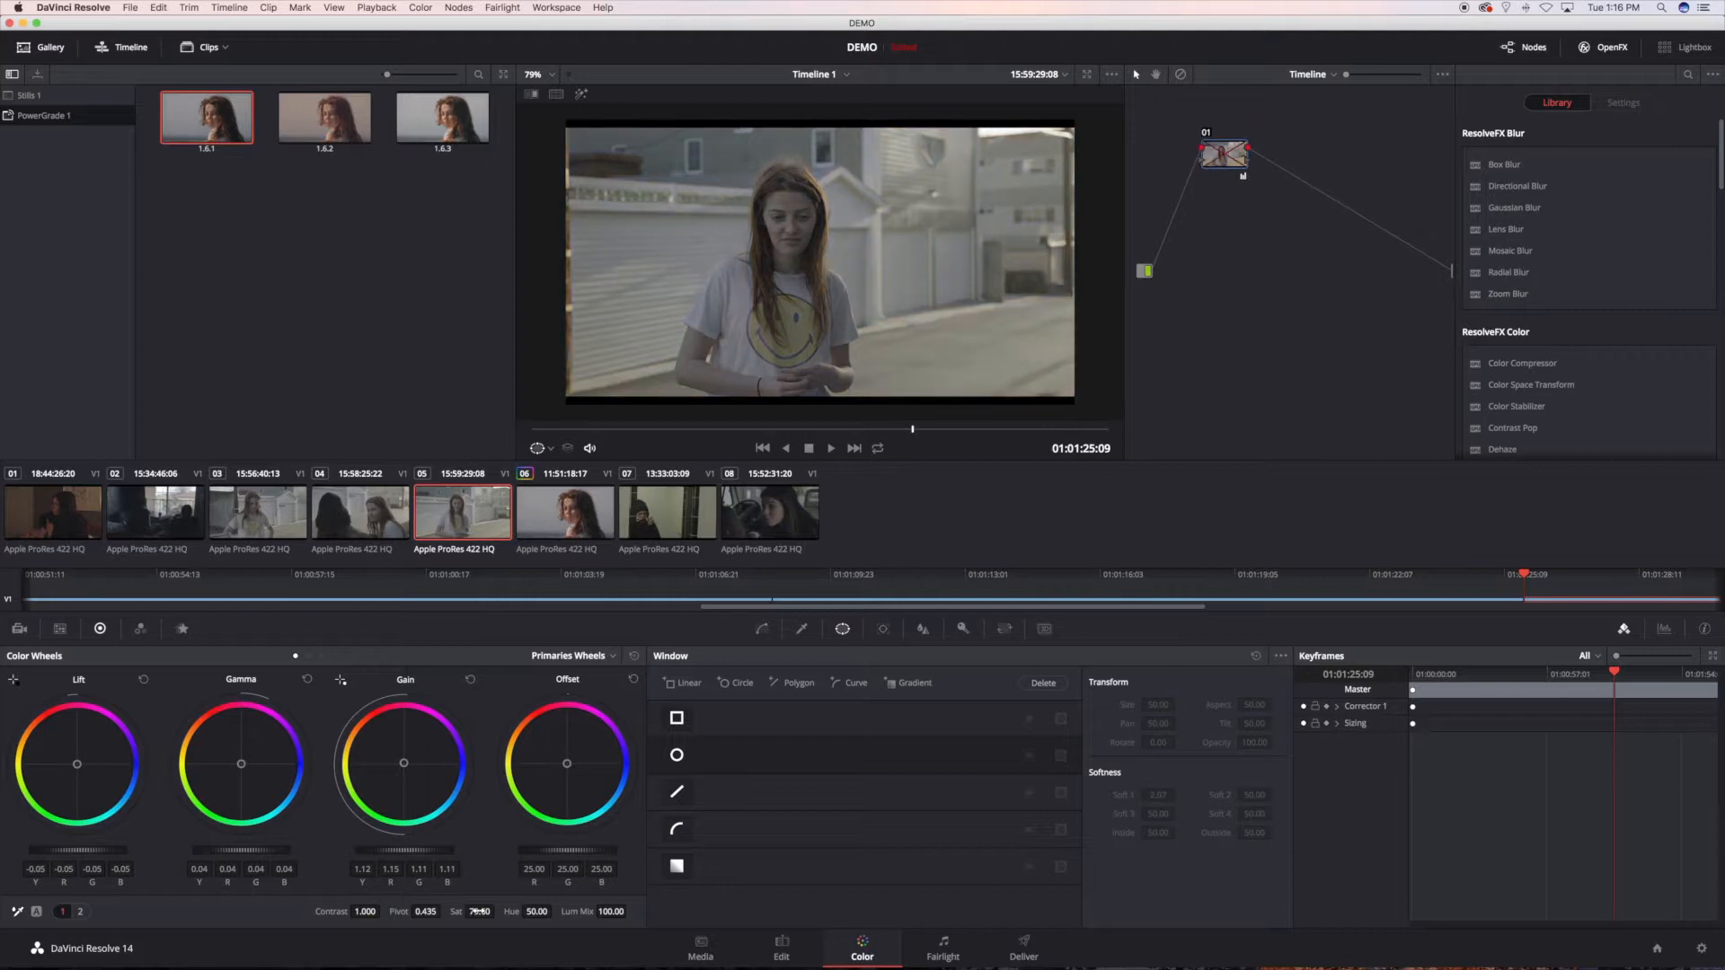
key(super+d)
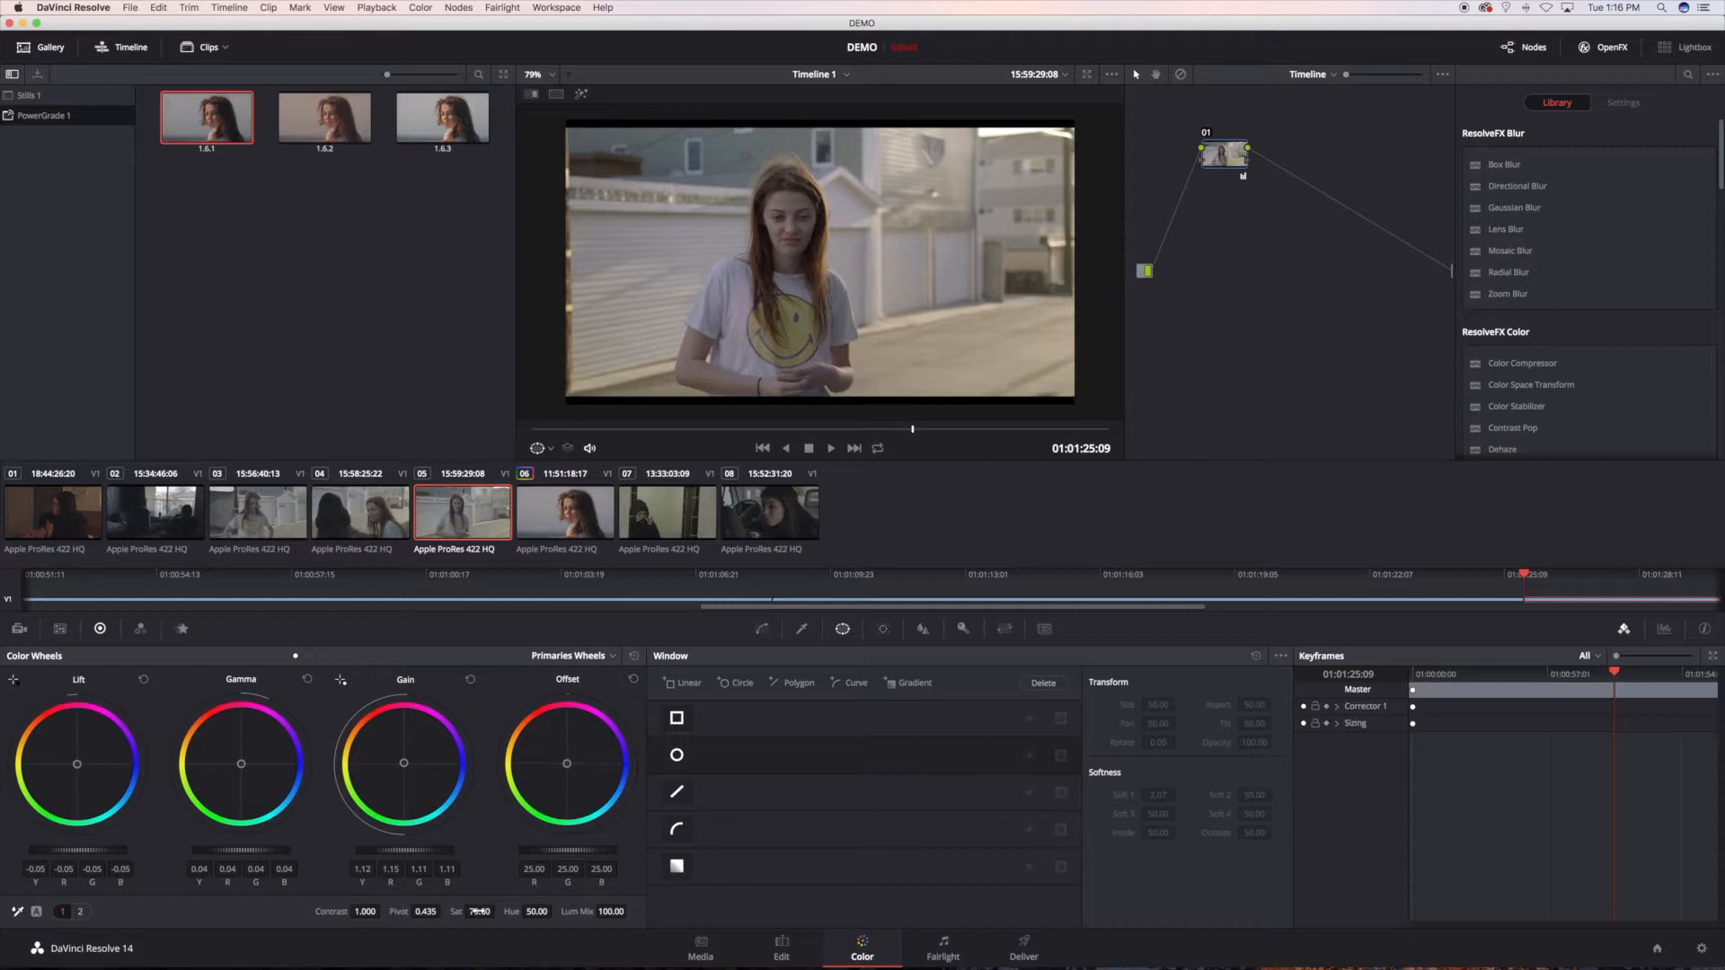
Step: Compare clips 03, 04 and 05 with the timeline-level grade applied to check the look across the scene
click(377, 517)
click(276, 523)
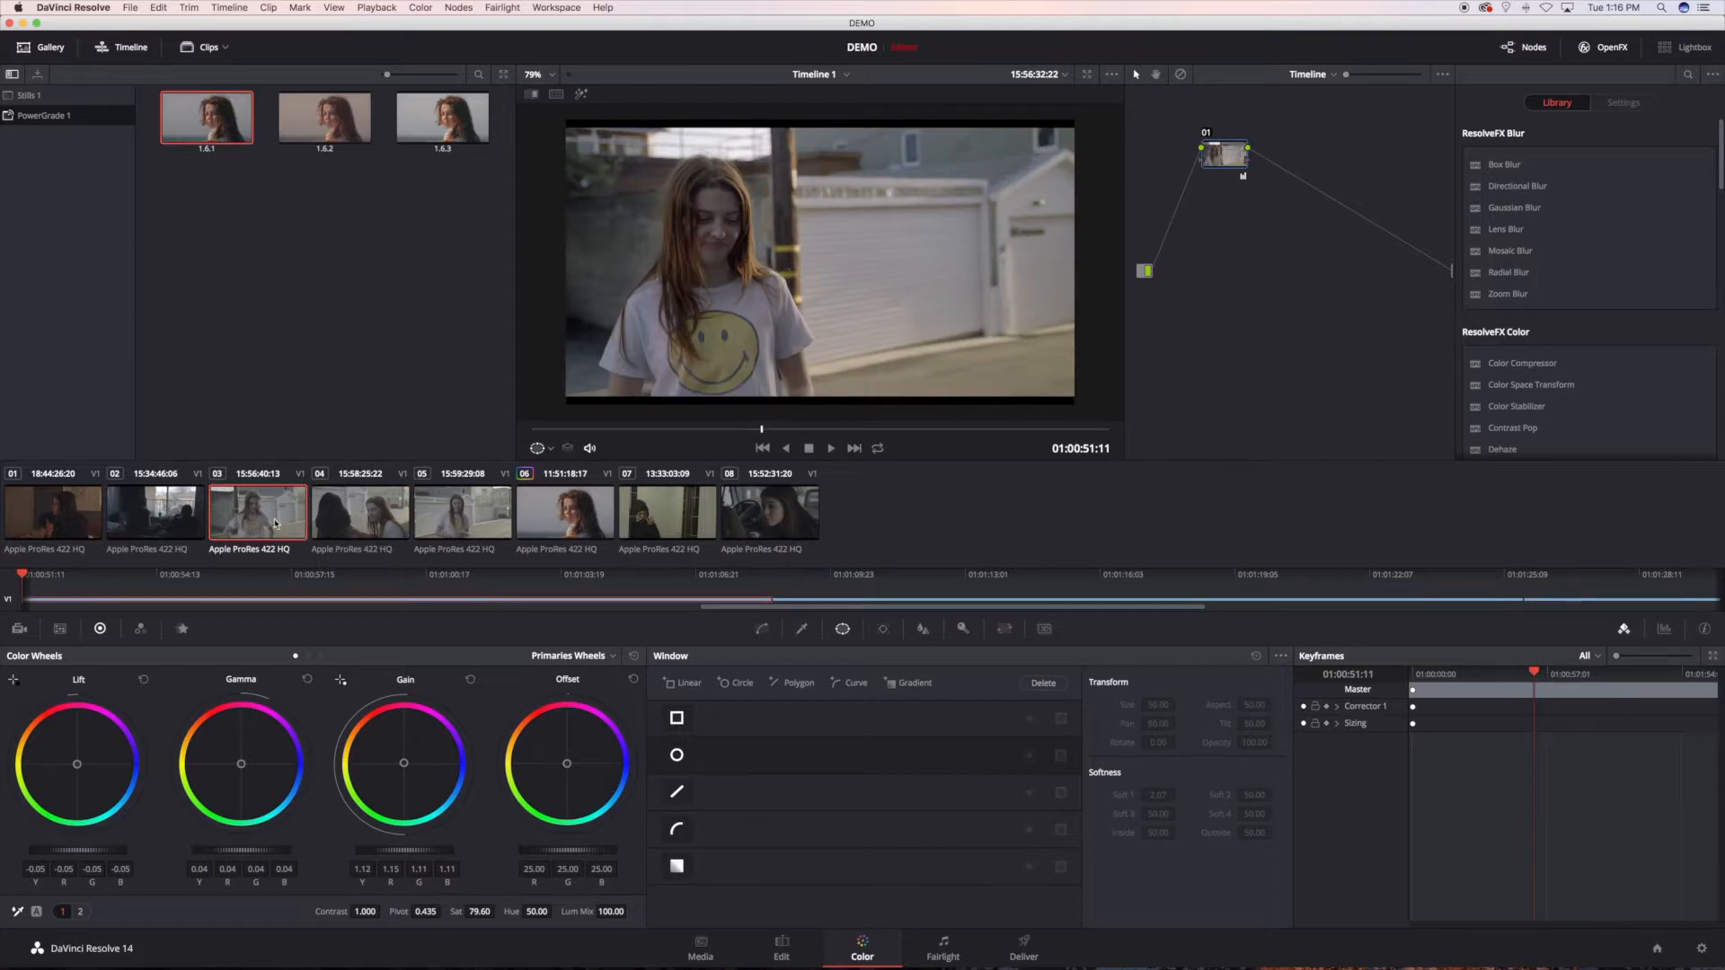
click(1314, 74)
click(1242, 77)
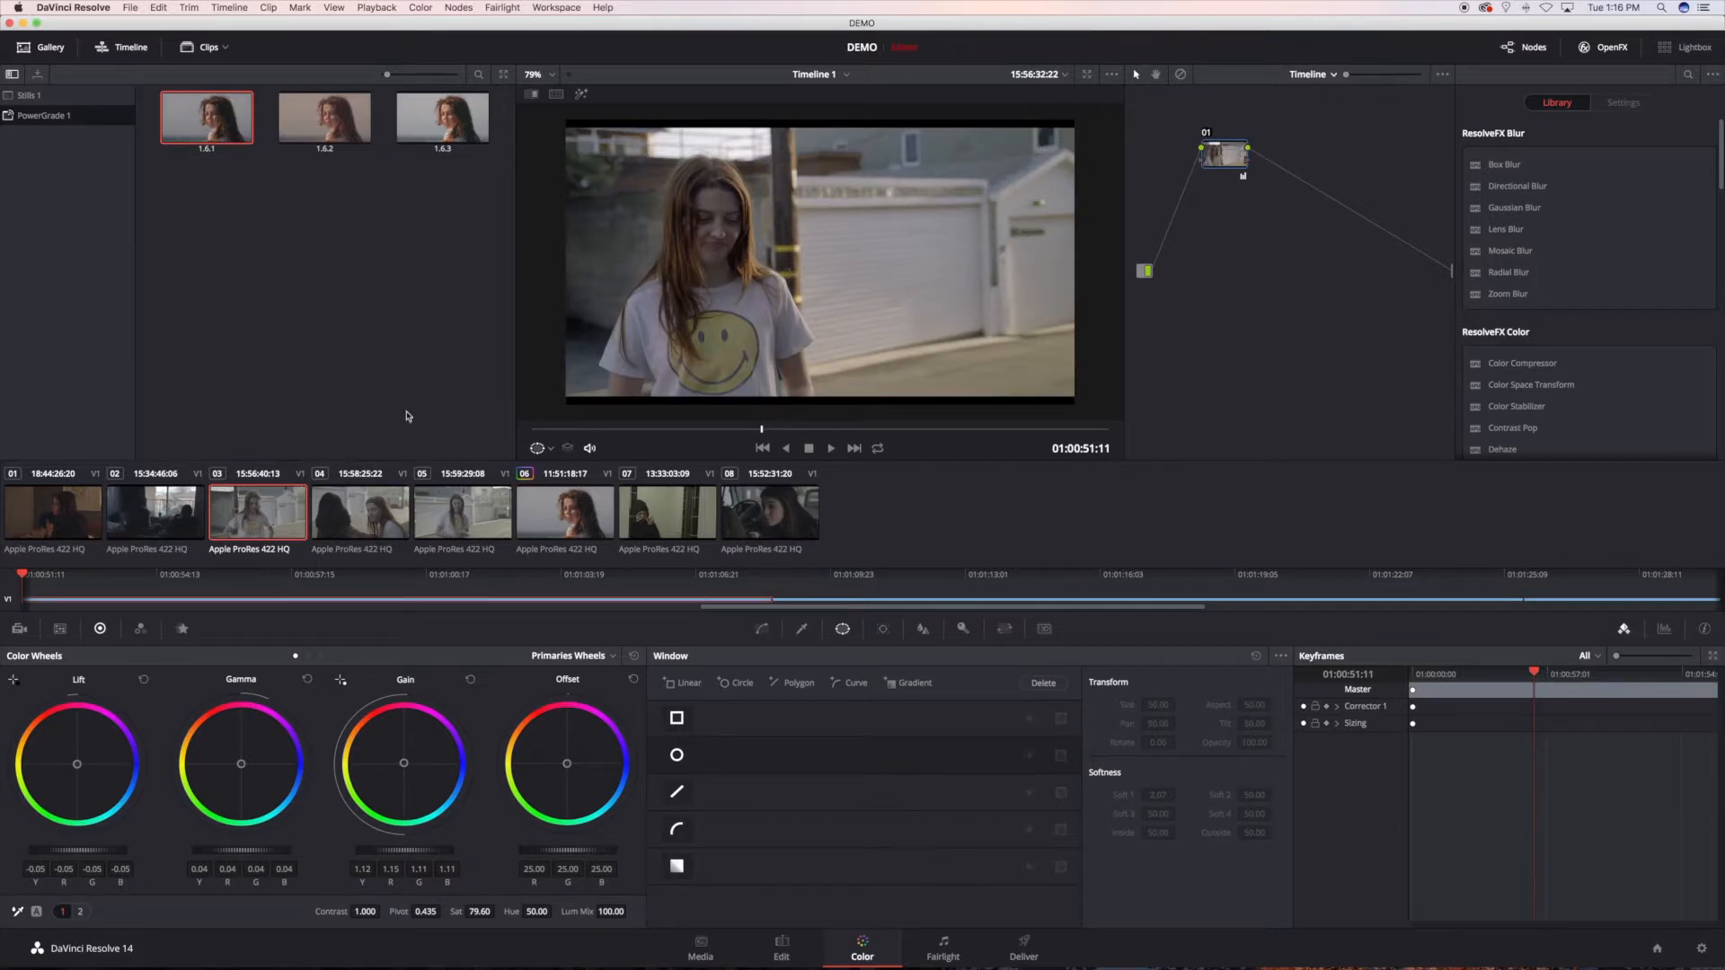
click(344, 495)
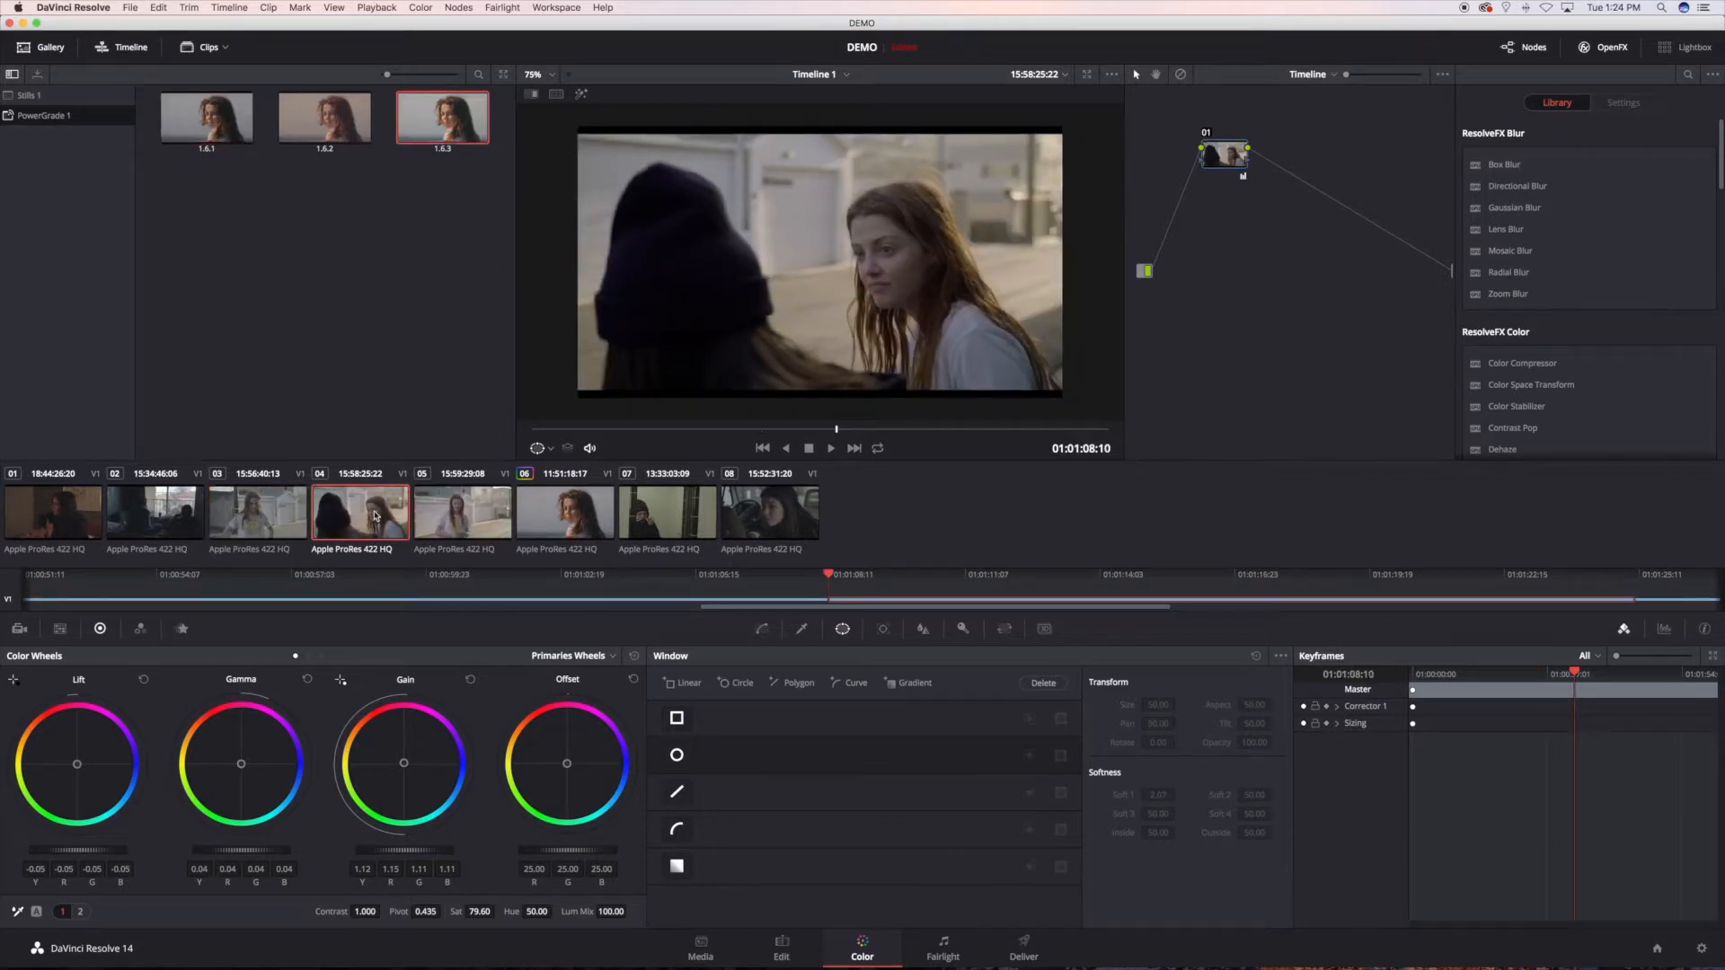
click(281, 509)
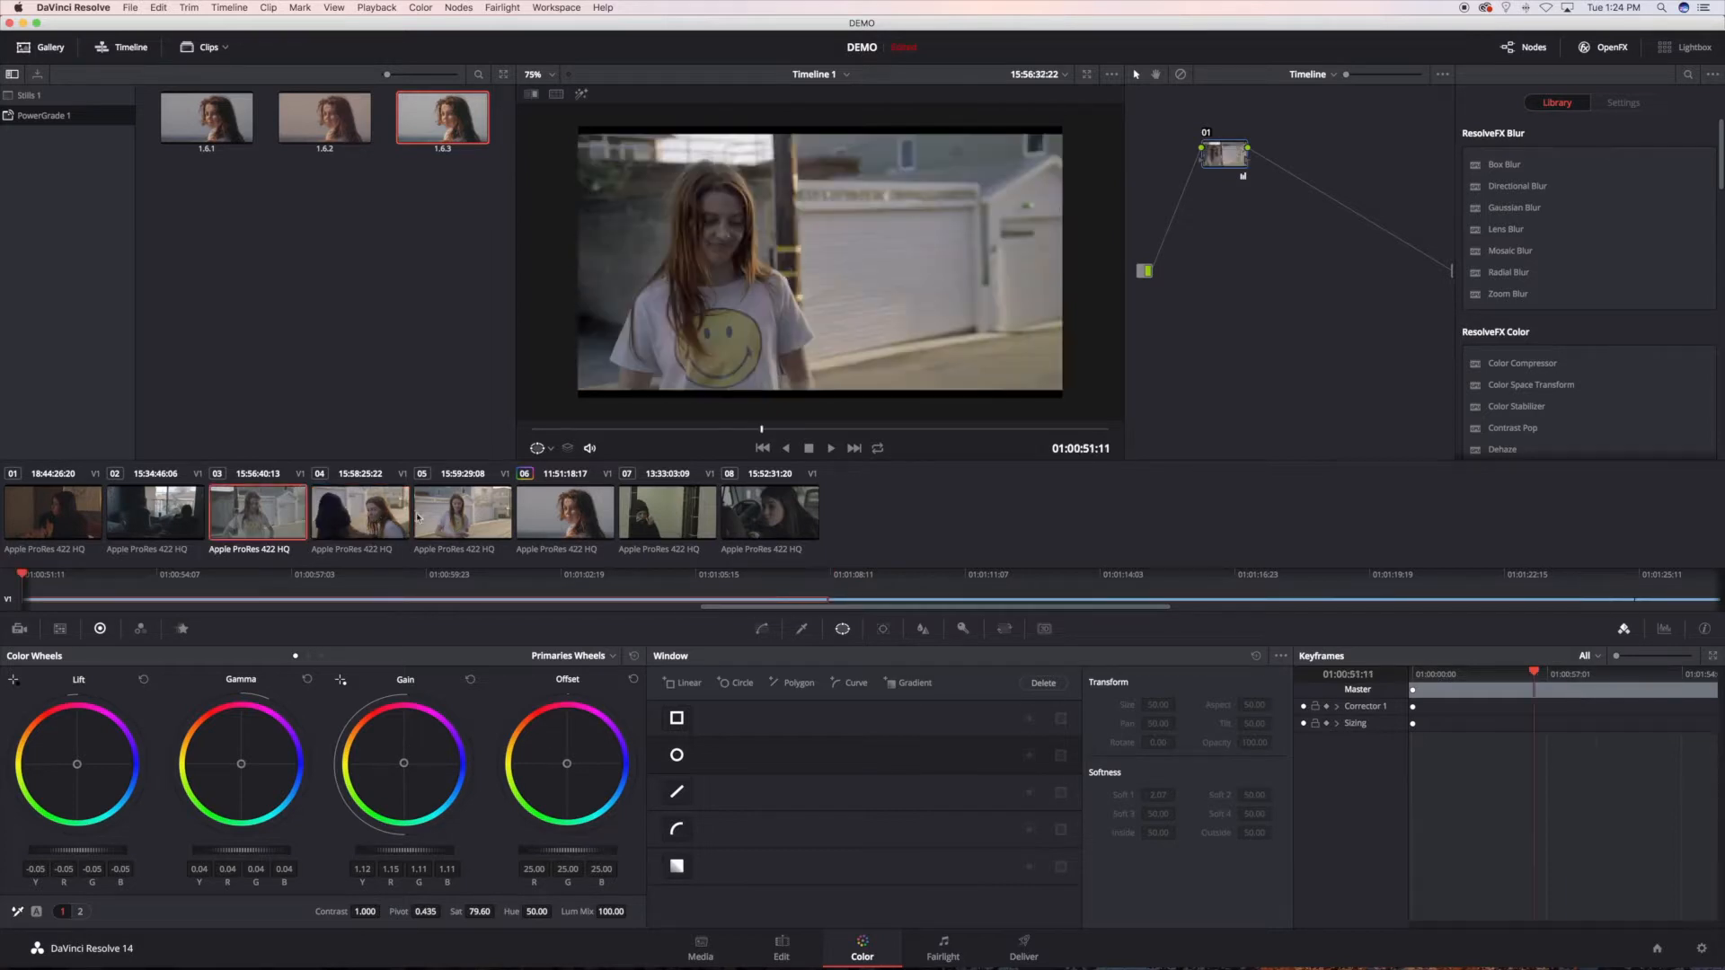
click(380, 513)
click(436, 518)
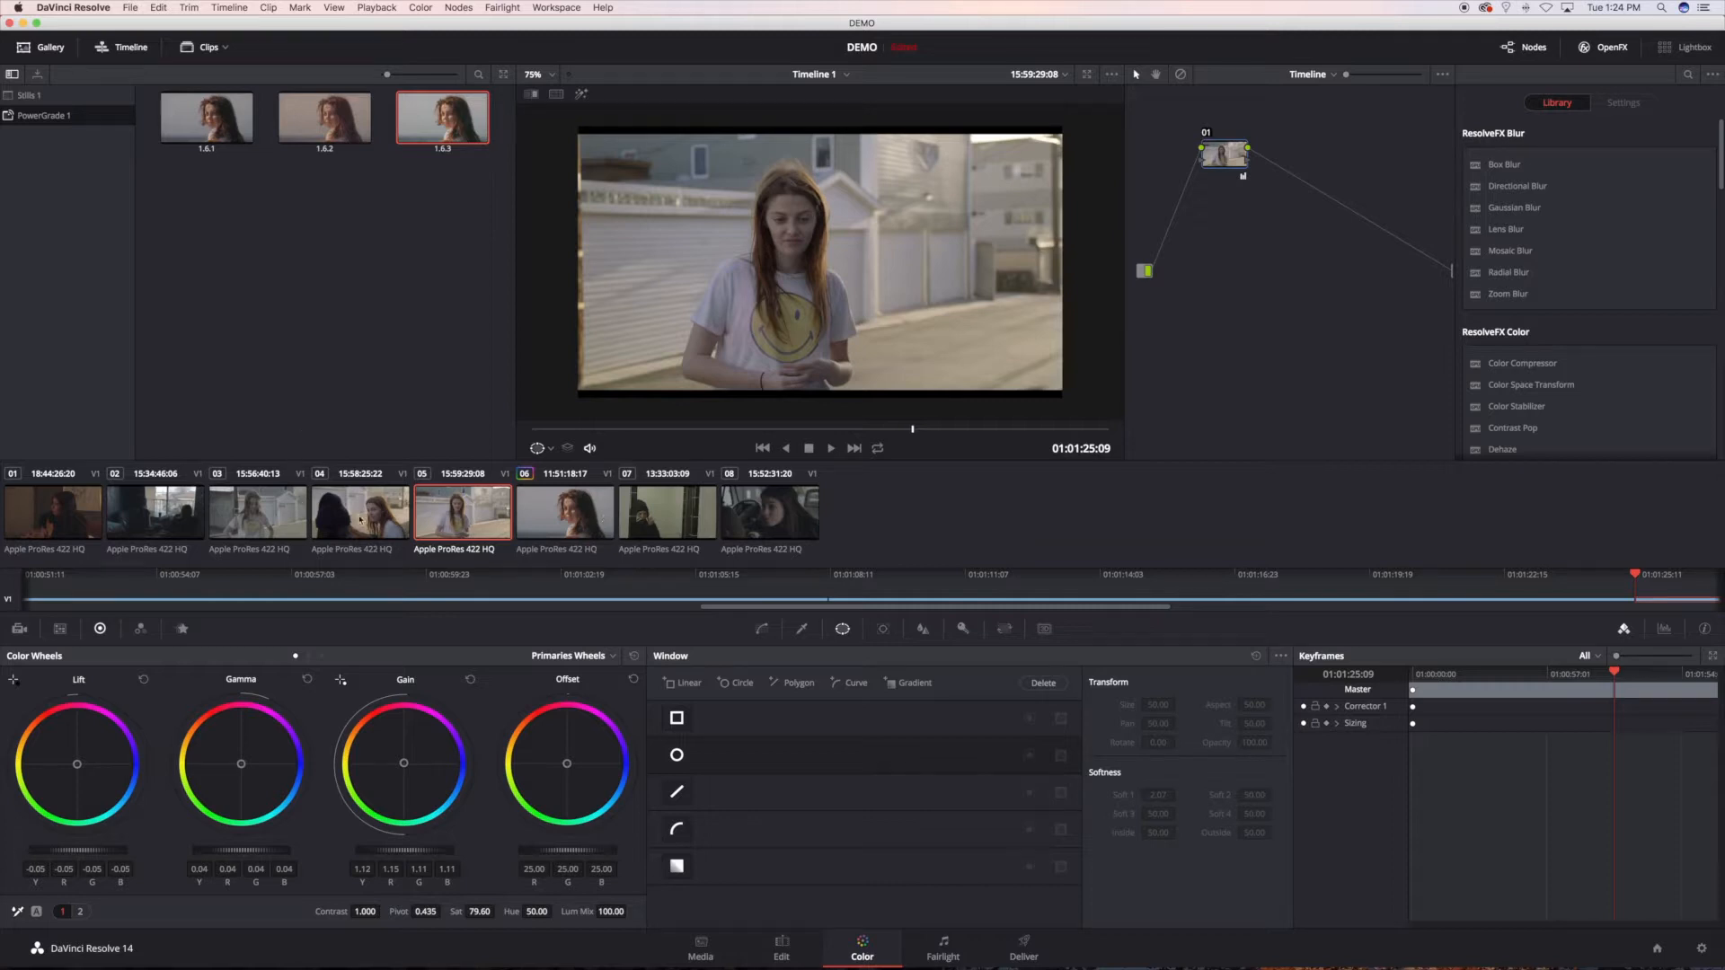
click(258, 528)
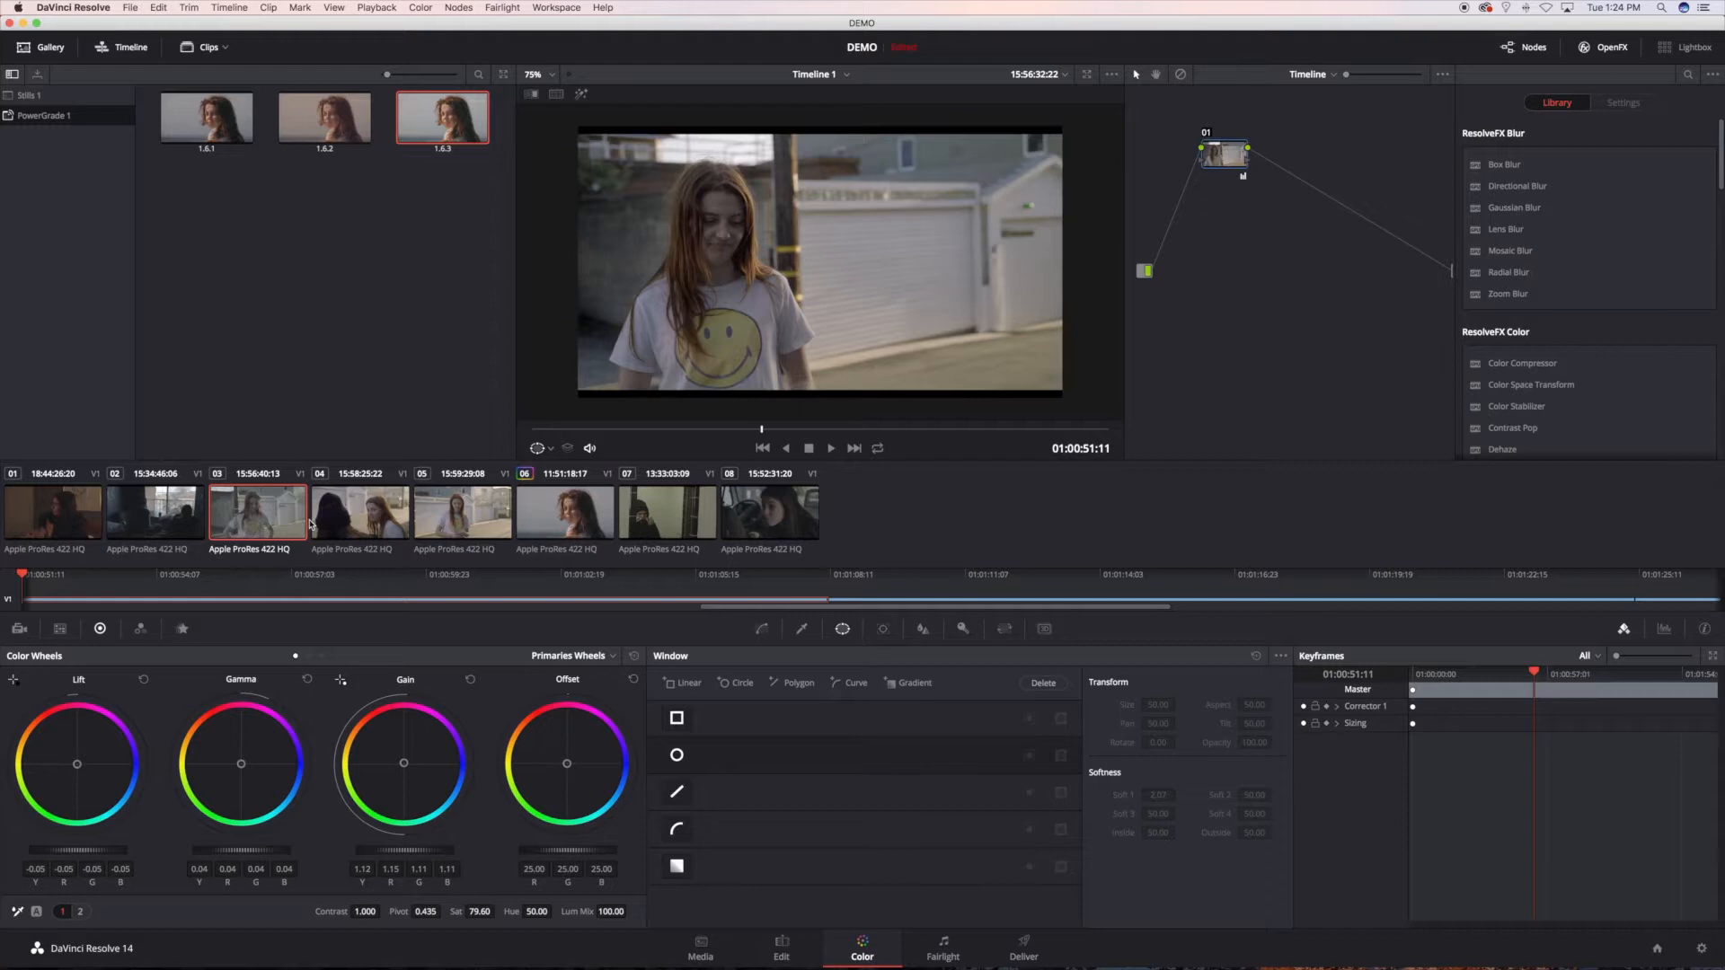
click(385, 526)
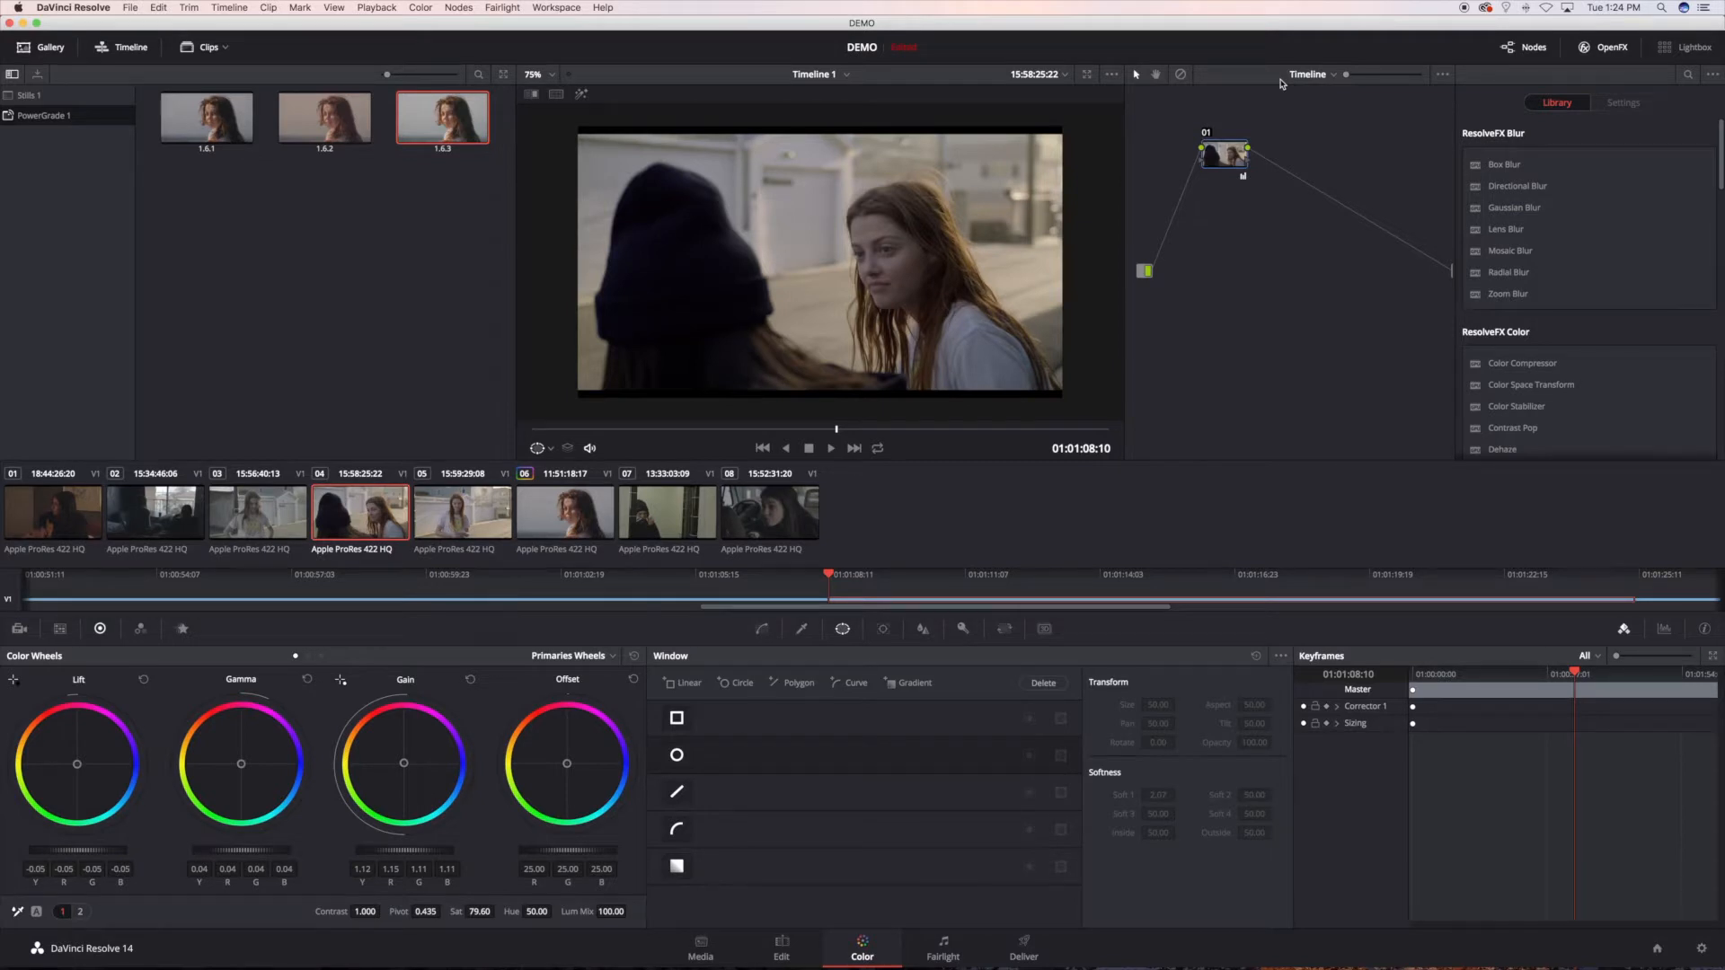
Step: Switch the node graph to Clip level for clip 04 and display the LUT options of node 01
click(1311, 78)
click(1311, 96)
right_click(1238, 200)
mouse_move(1276, 348)
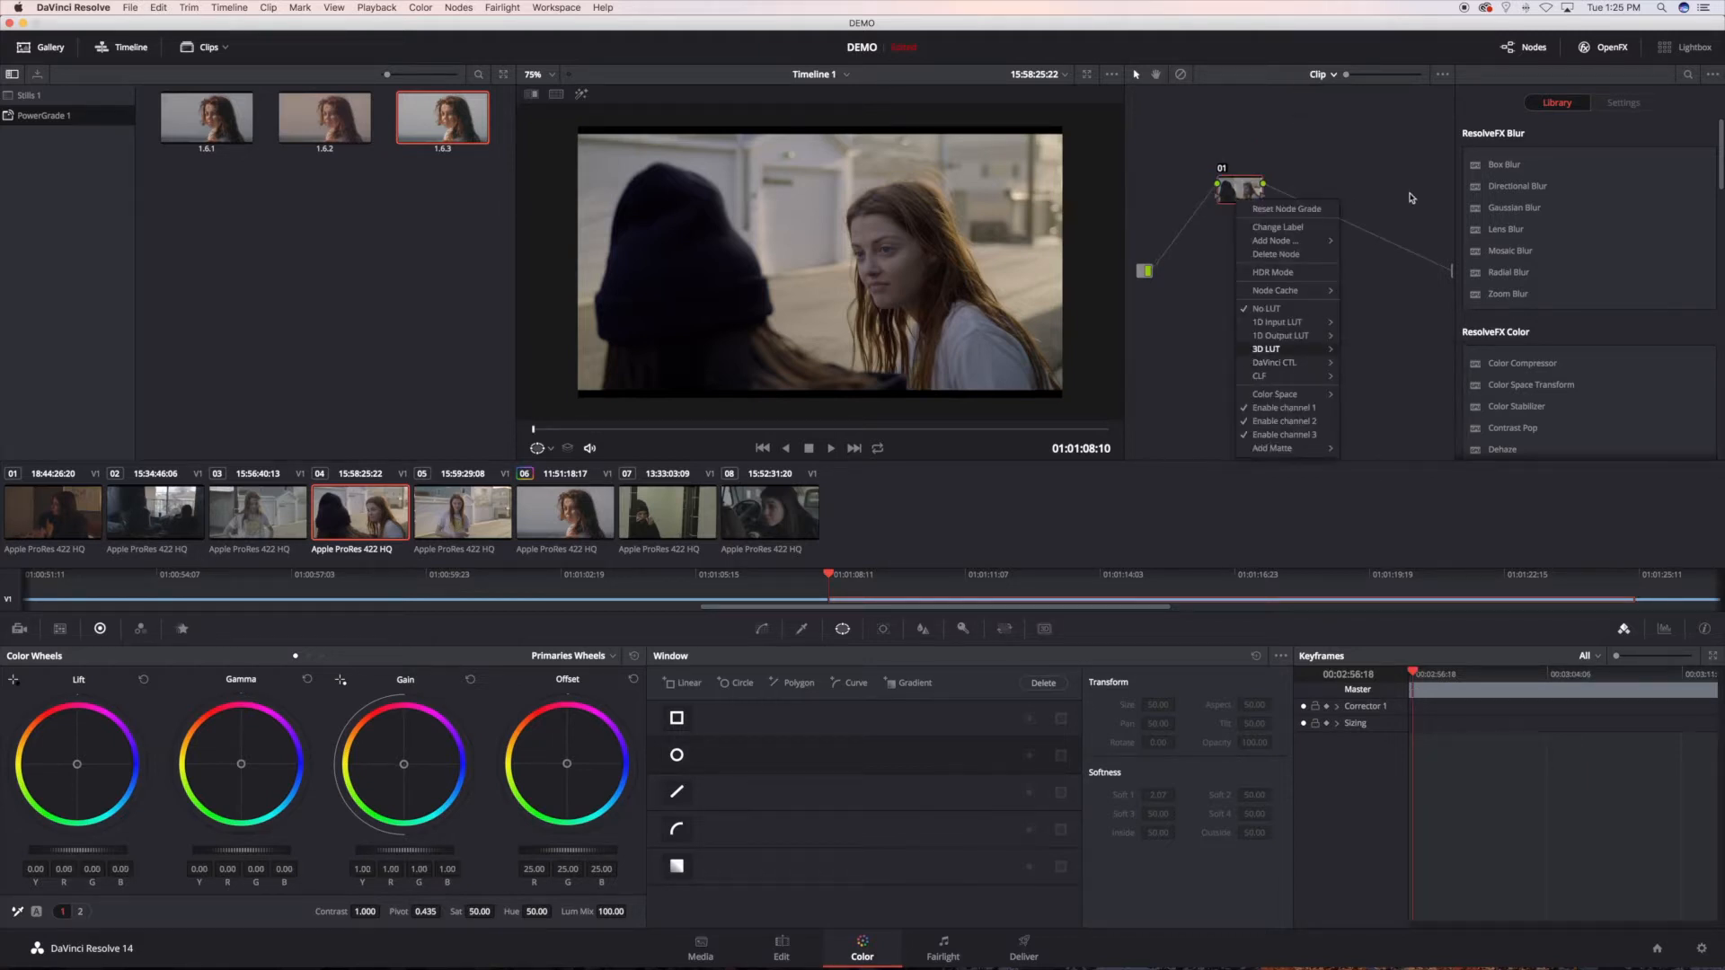
Step: Set the project's 3D Output Lookup Table to ART_HOUSE_03 in the Color Management settings and save
click(1701, 950)
click(1701, 951)
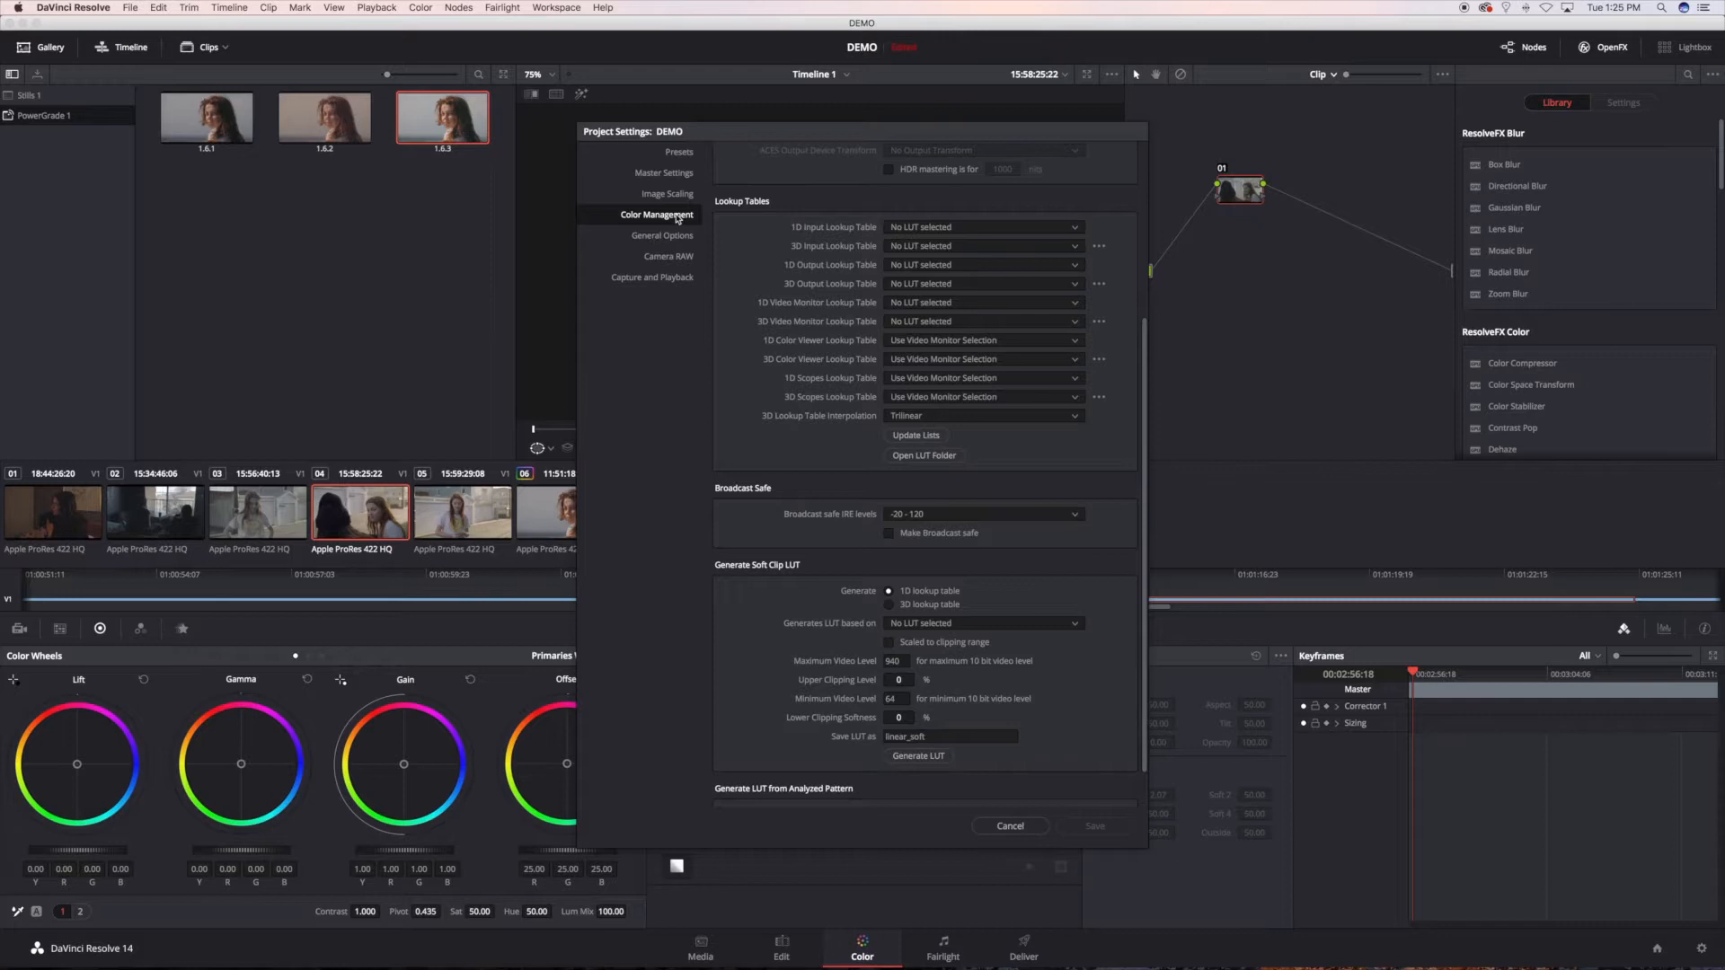
click(921, 284)
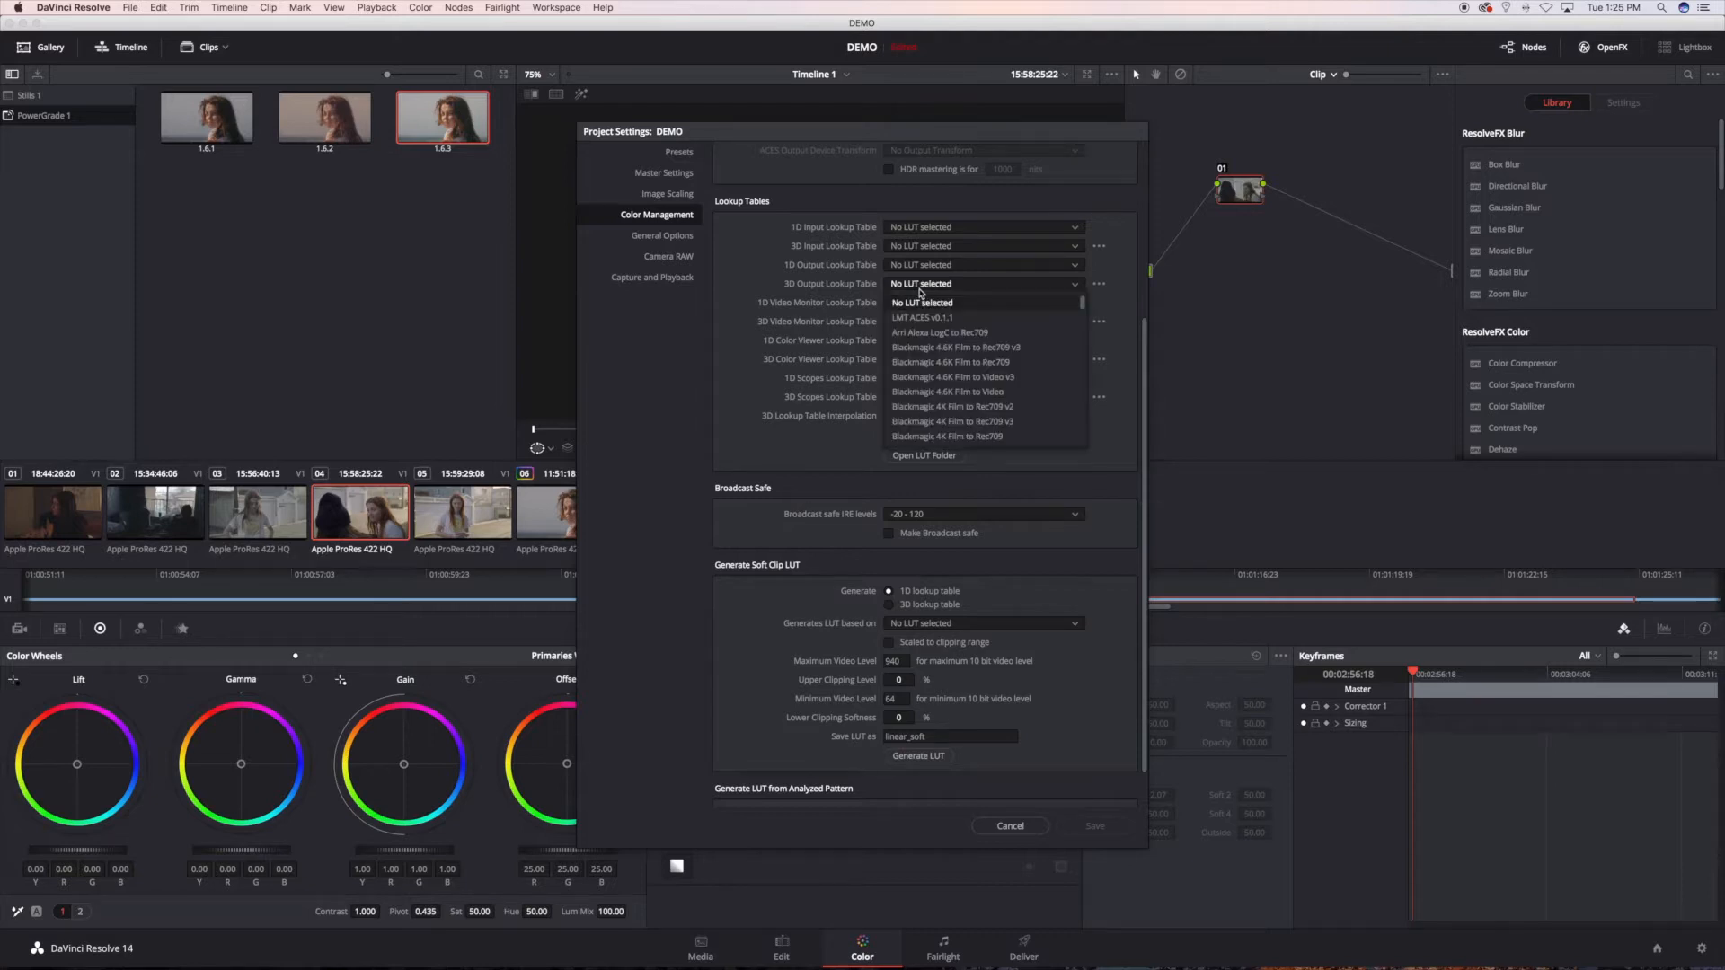
drag(1083, 305, 1082, 350)
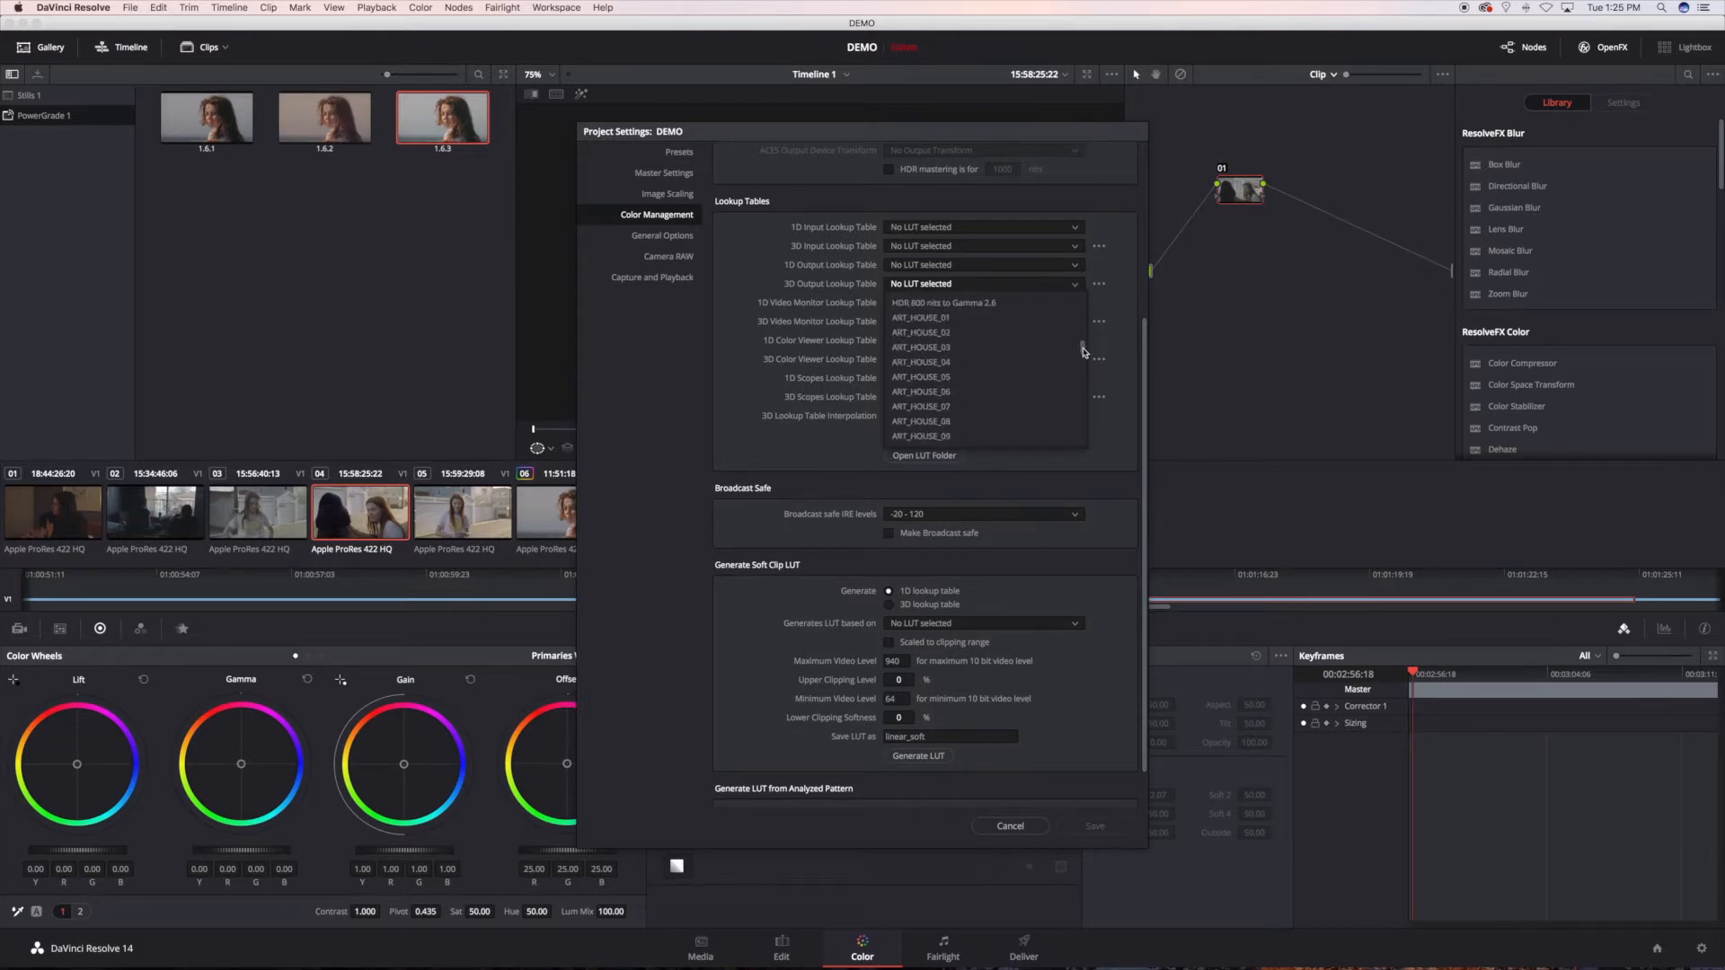
click(951, 348)
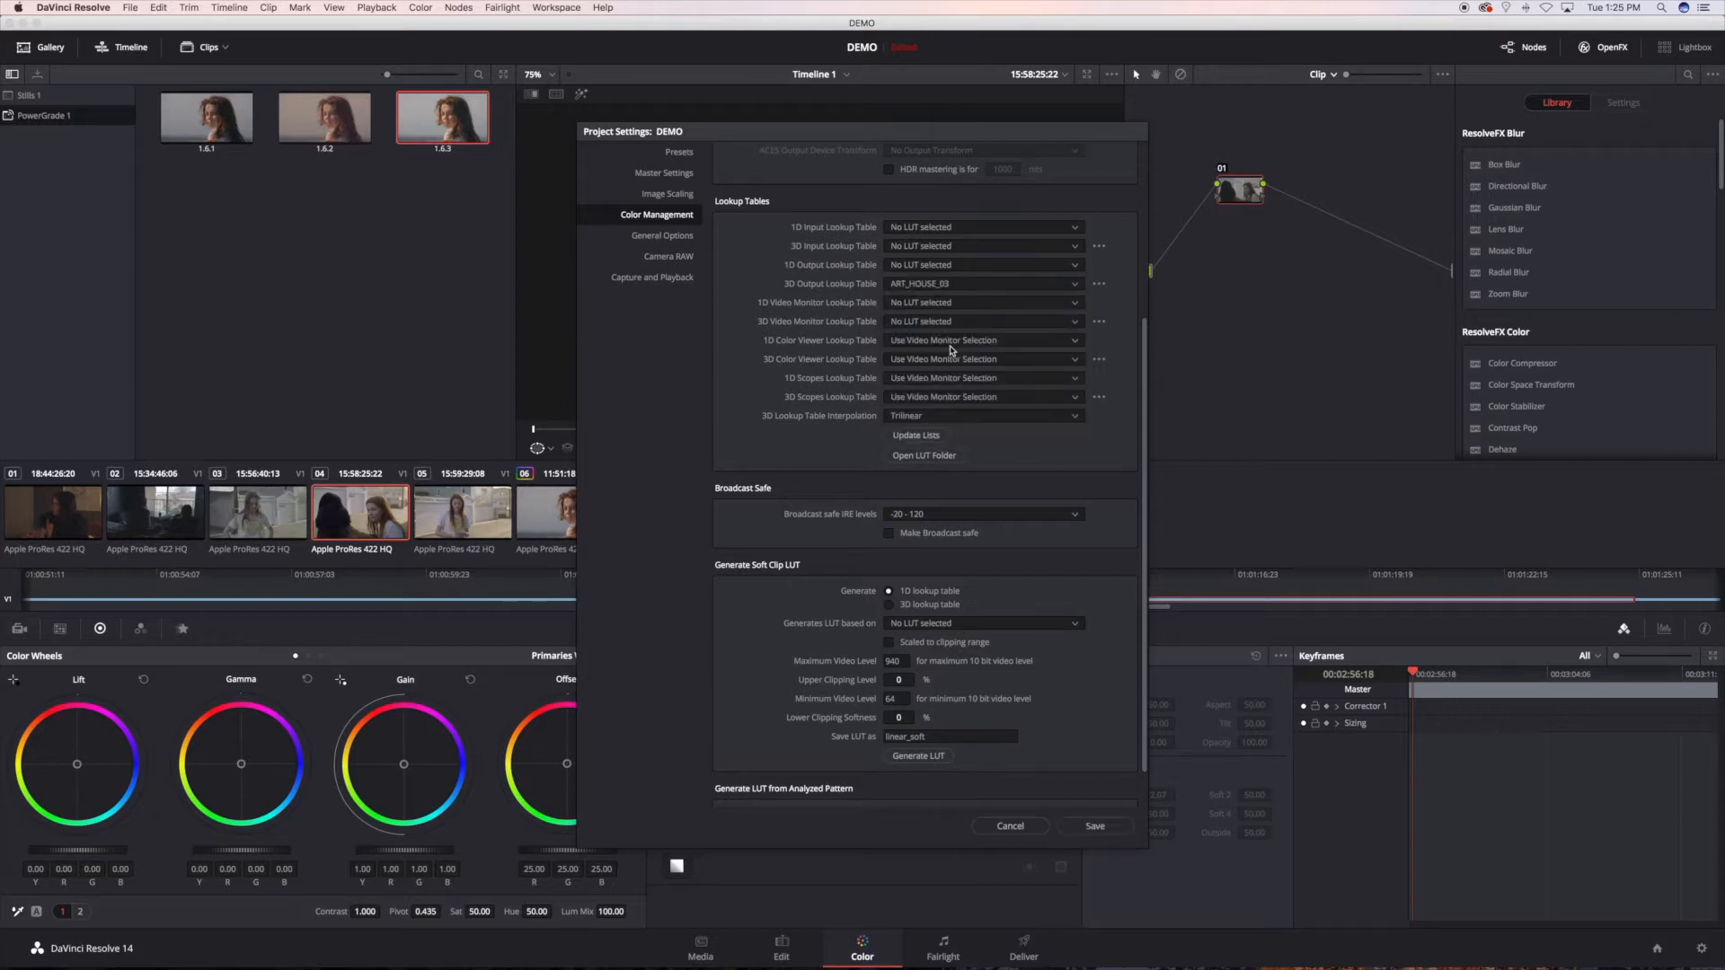
click(1094, 828)
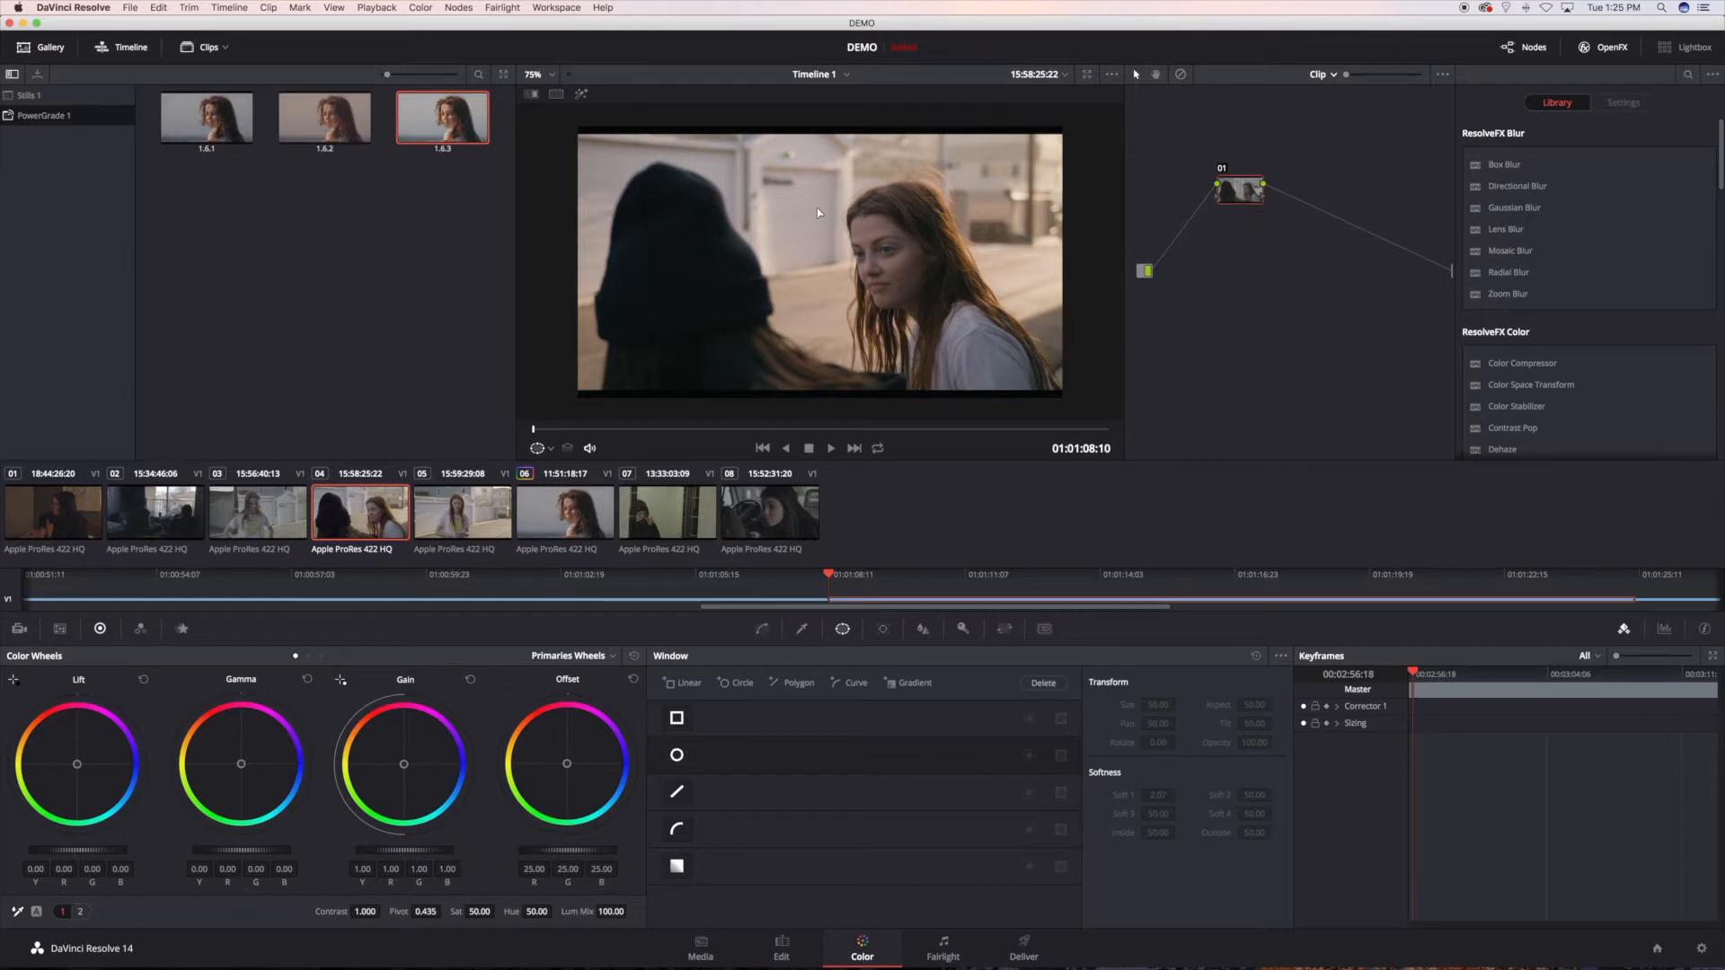
Step: Review clips 05, 03 and 04 with the output LUT applied, and return to clip 05
click(458, 510)
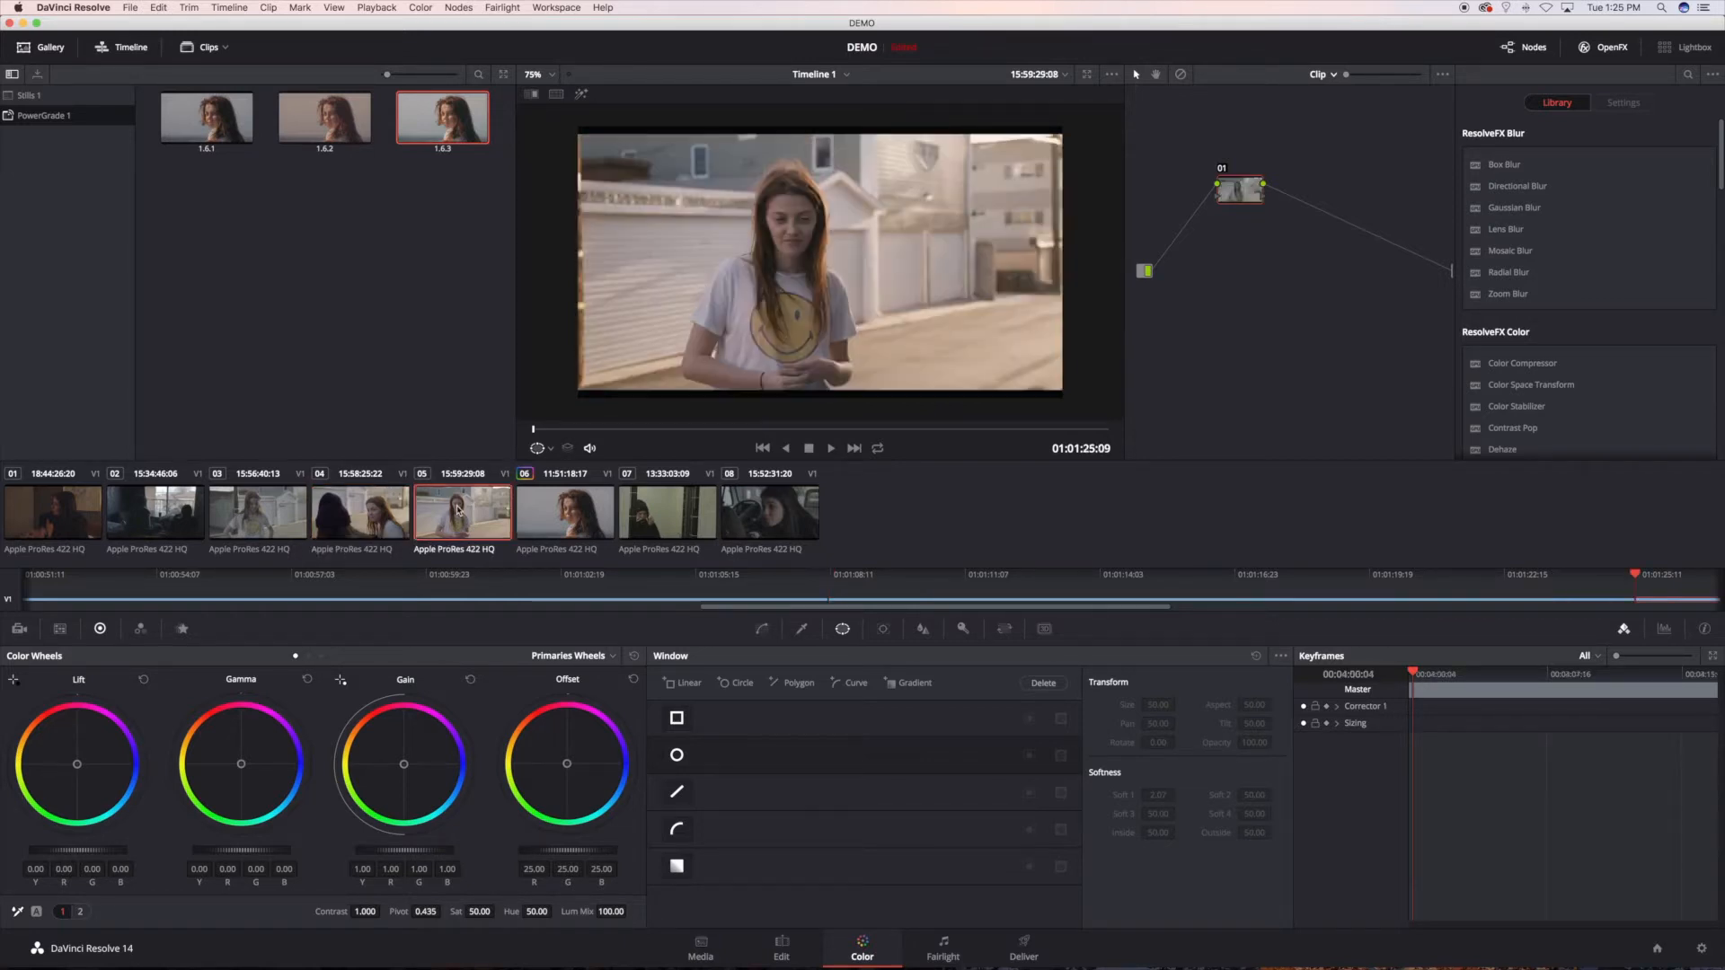
click(268, 505)
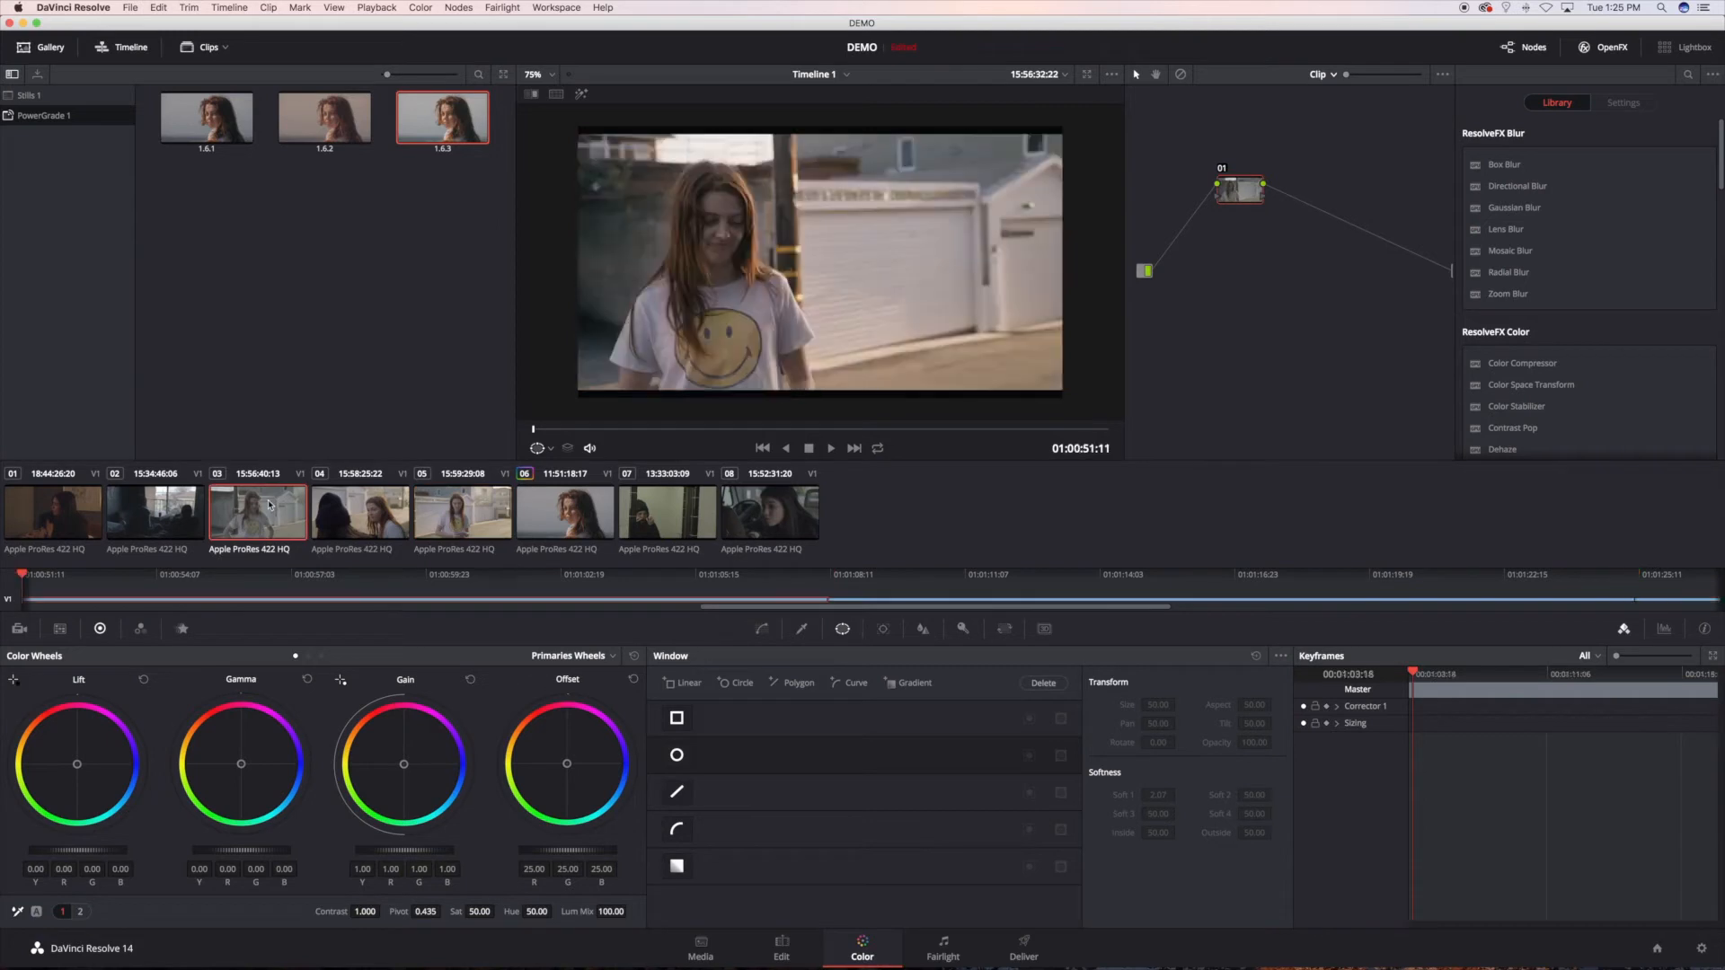
click(356, 518)
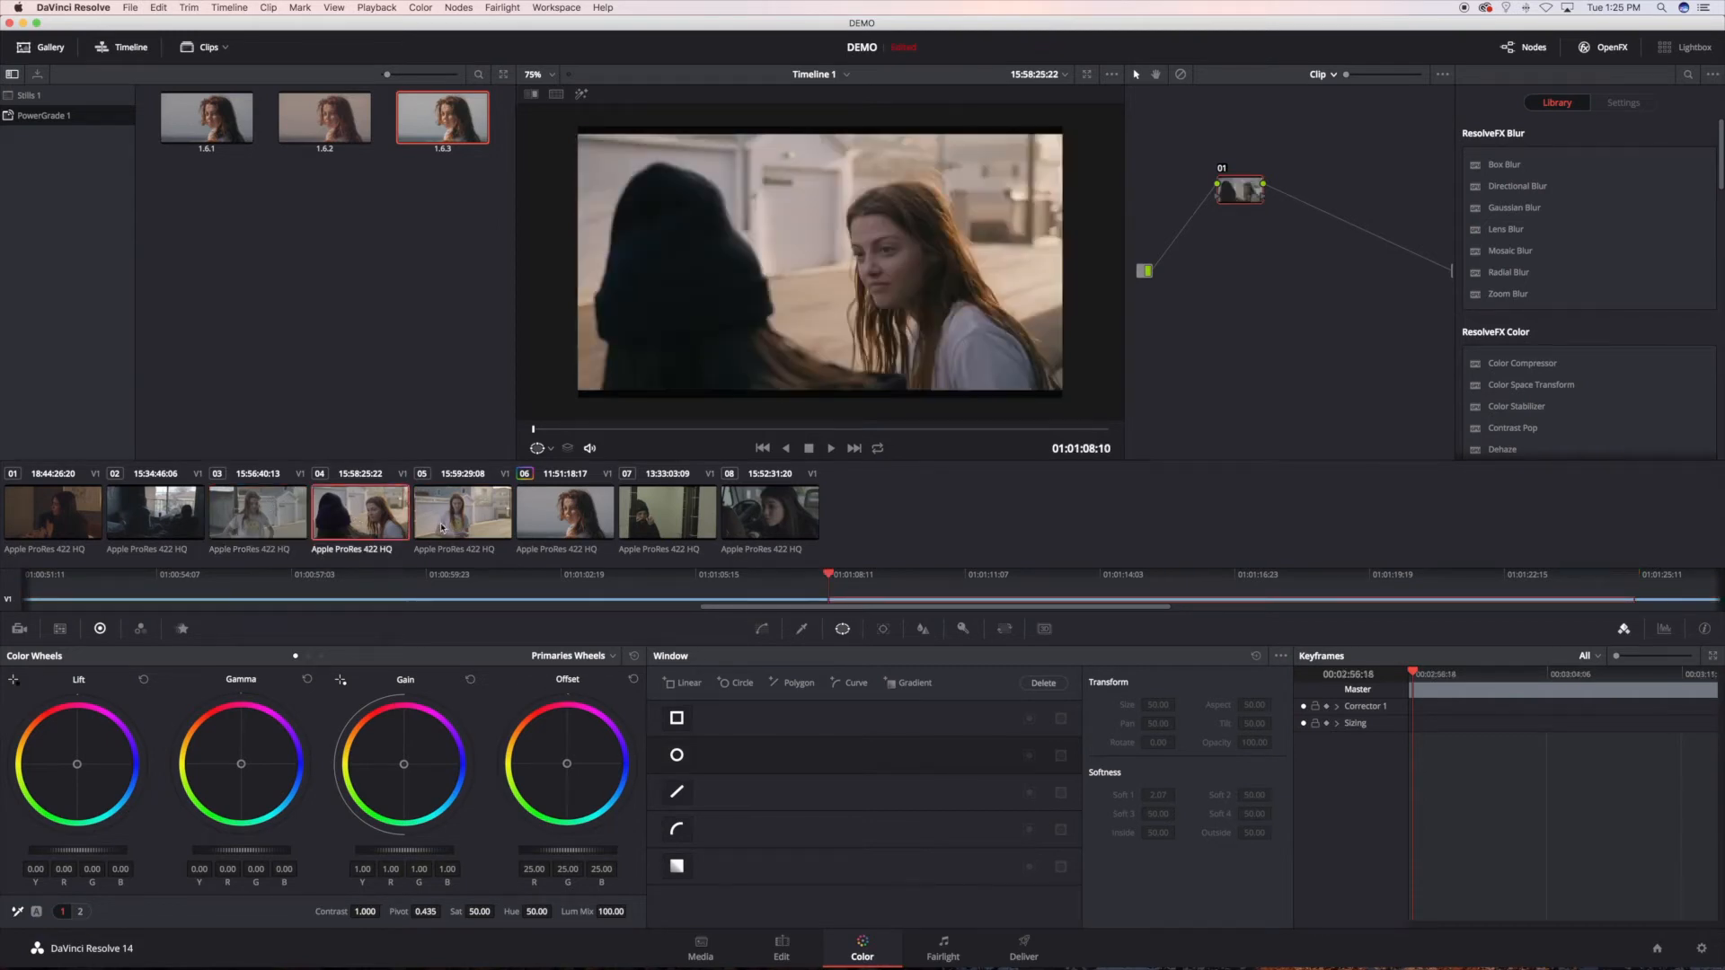
click(441, 527)
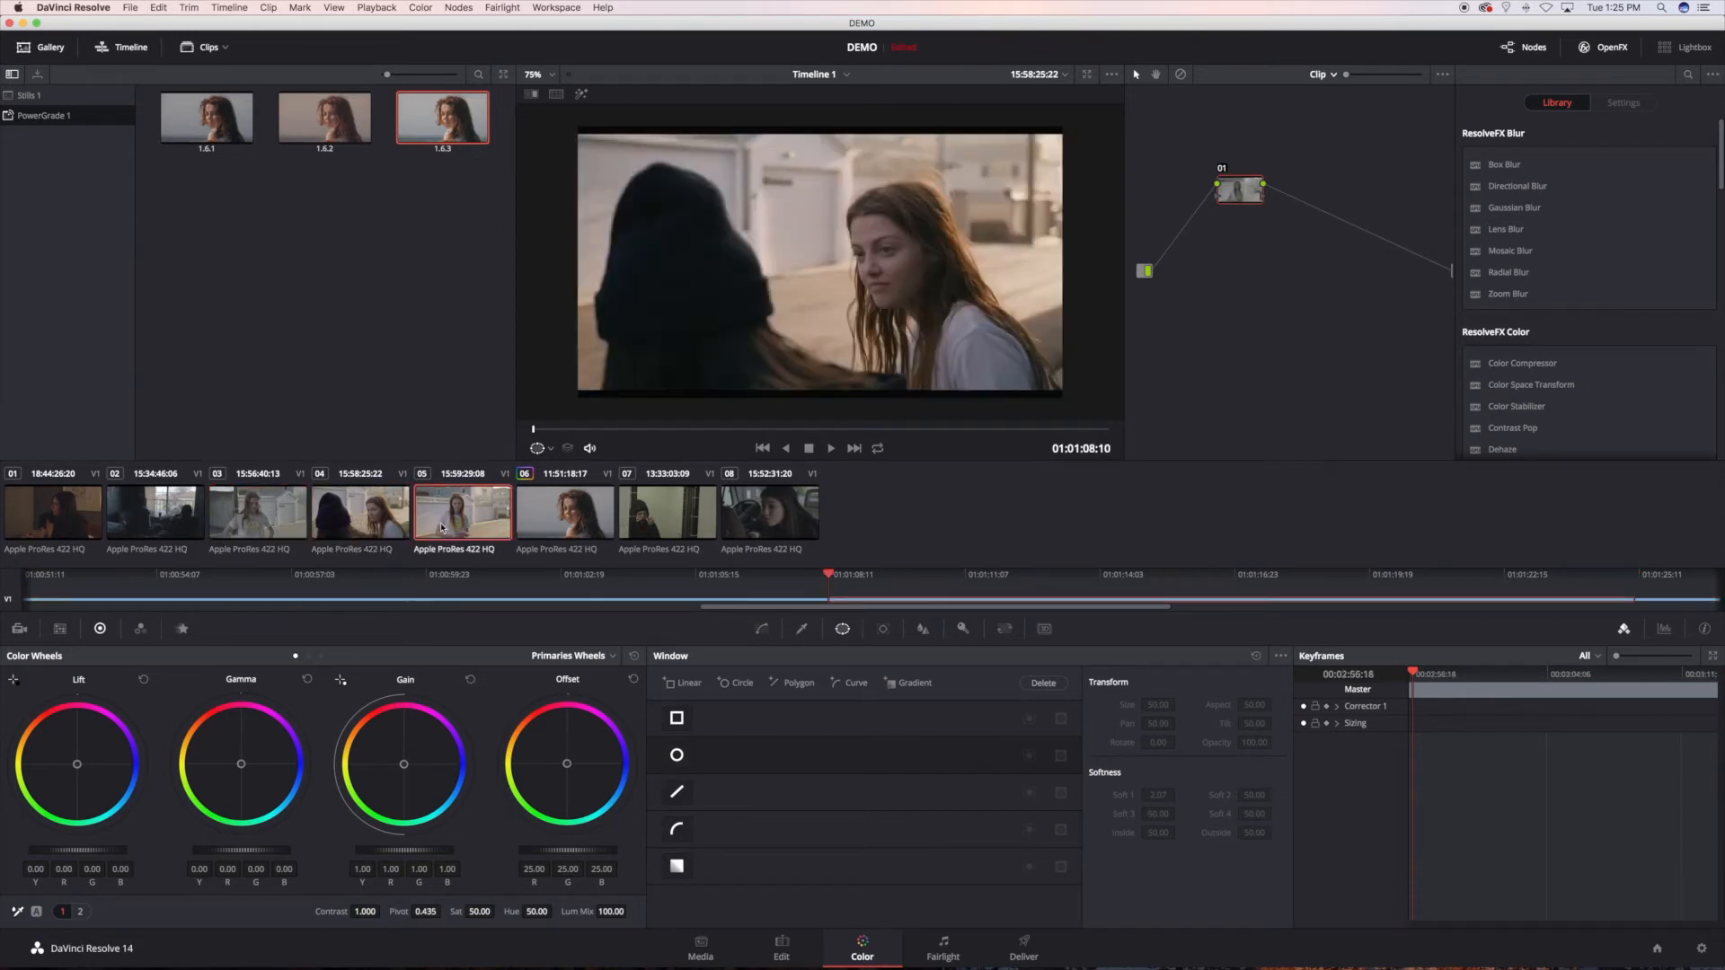
Step: Set the gamma of clip 04's node 01 to 0.01, and select clip 03
click(347, 519)
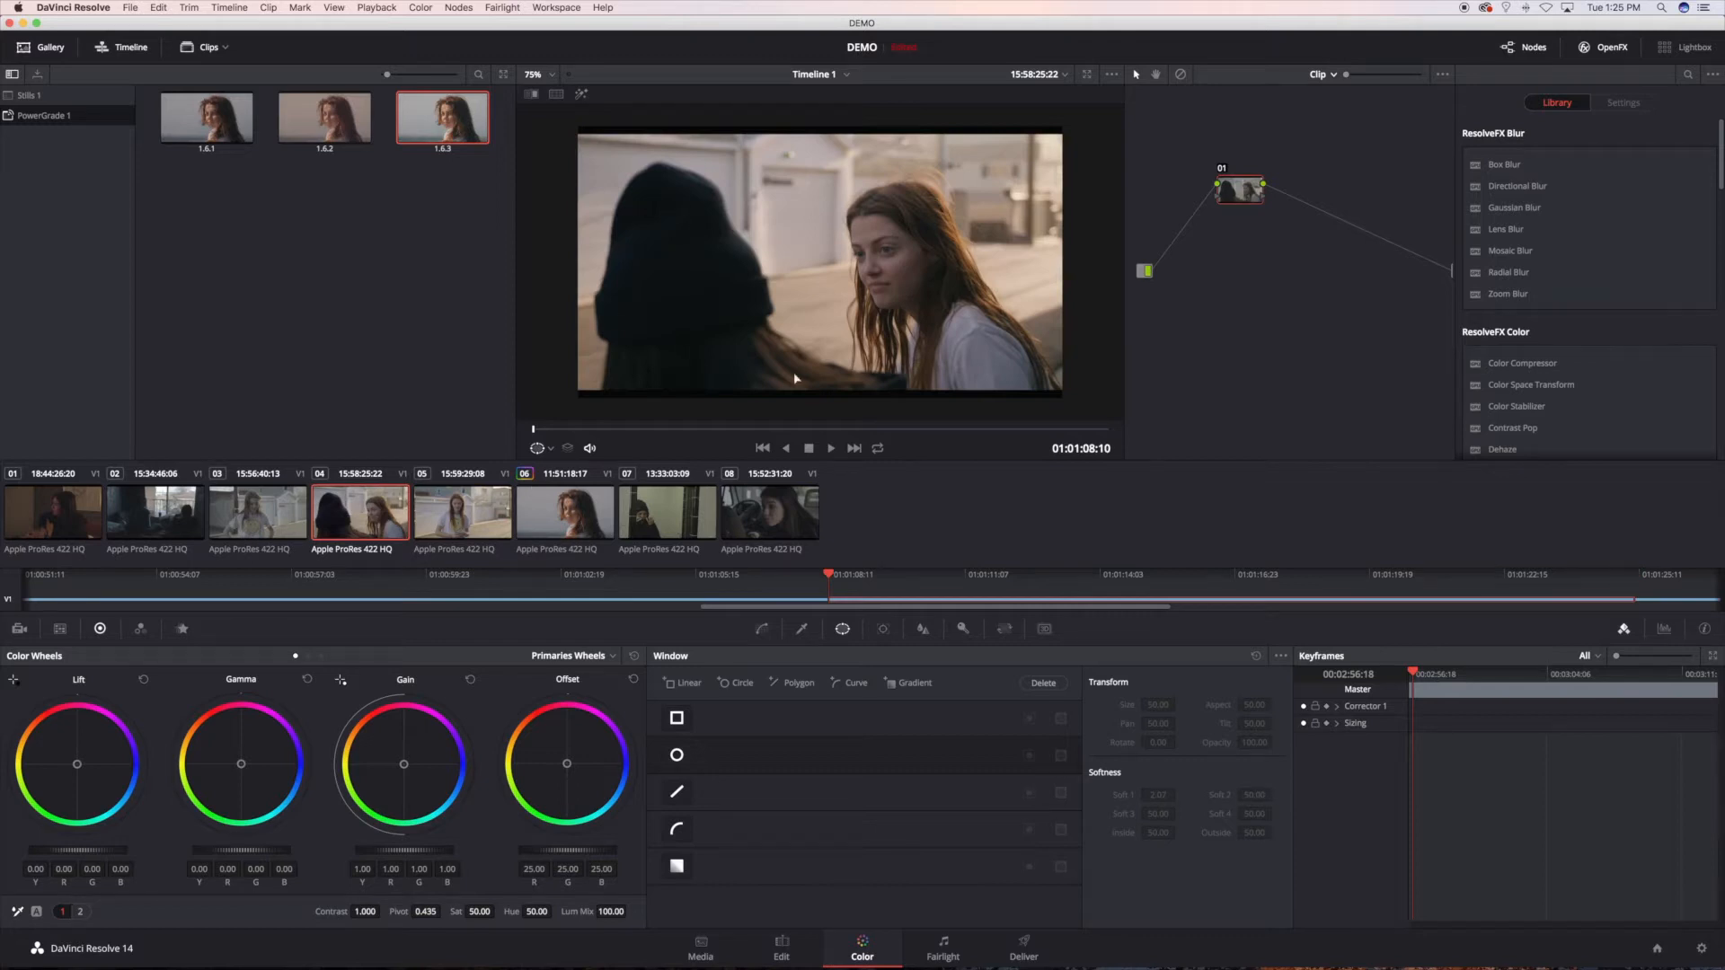
drag(225, 850, 232, 851)
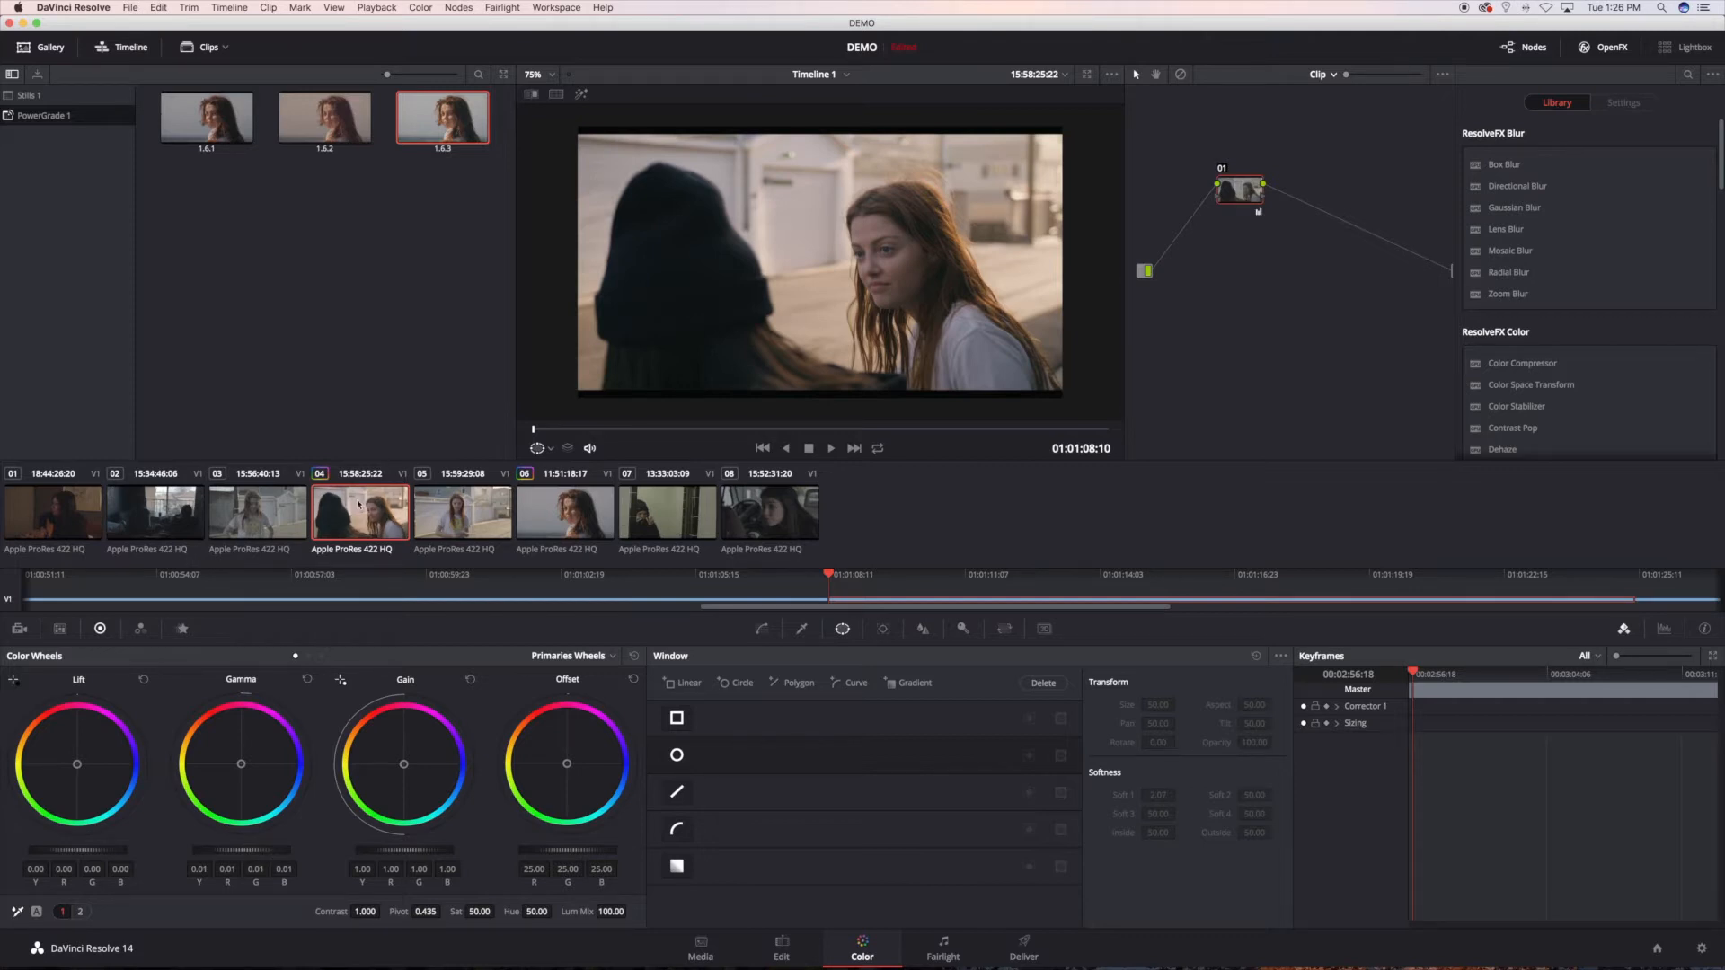
click(275, 516)
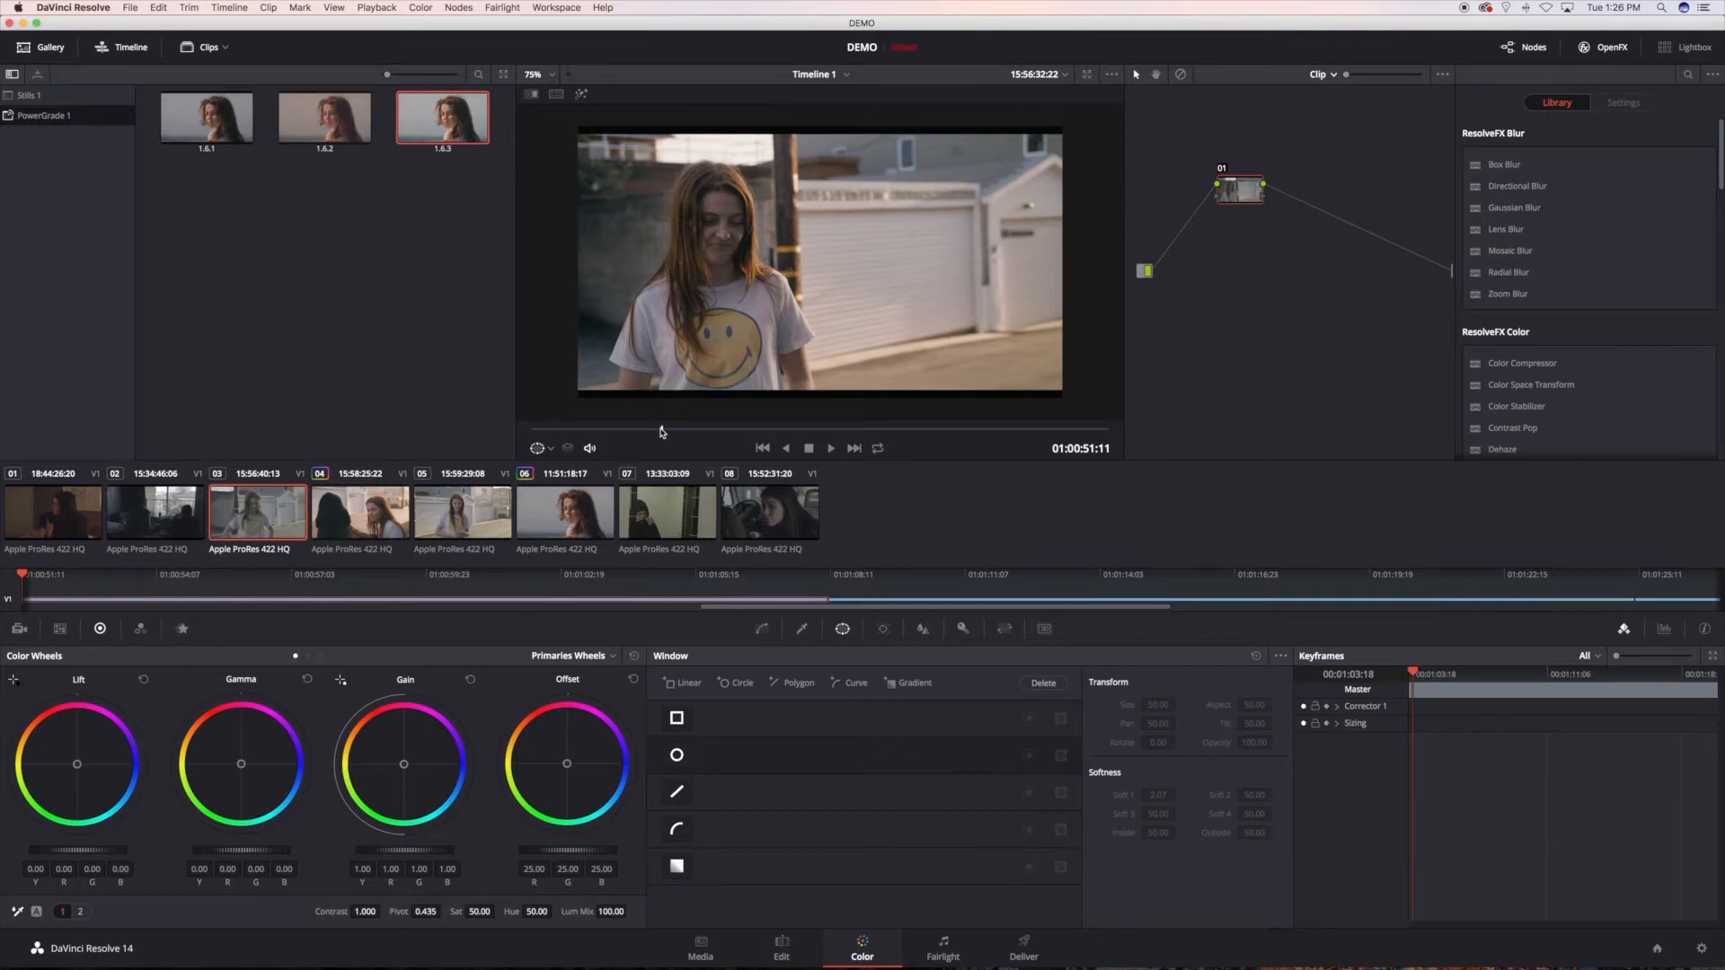
Step: Switch the node graph to Timeline level on clip 04 and nudge the gamma color balance of node 01
drag(660, 430, 778, 432)
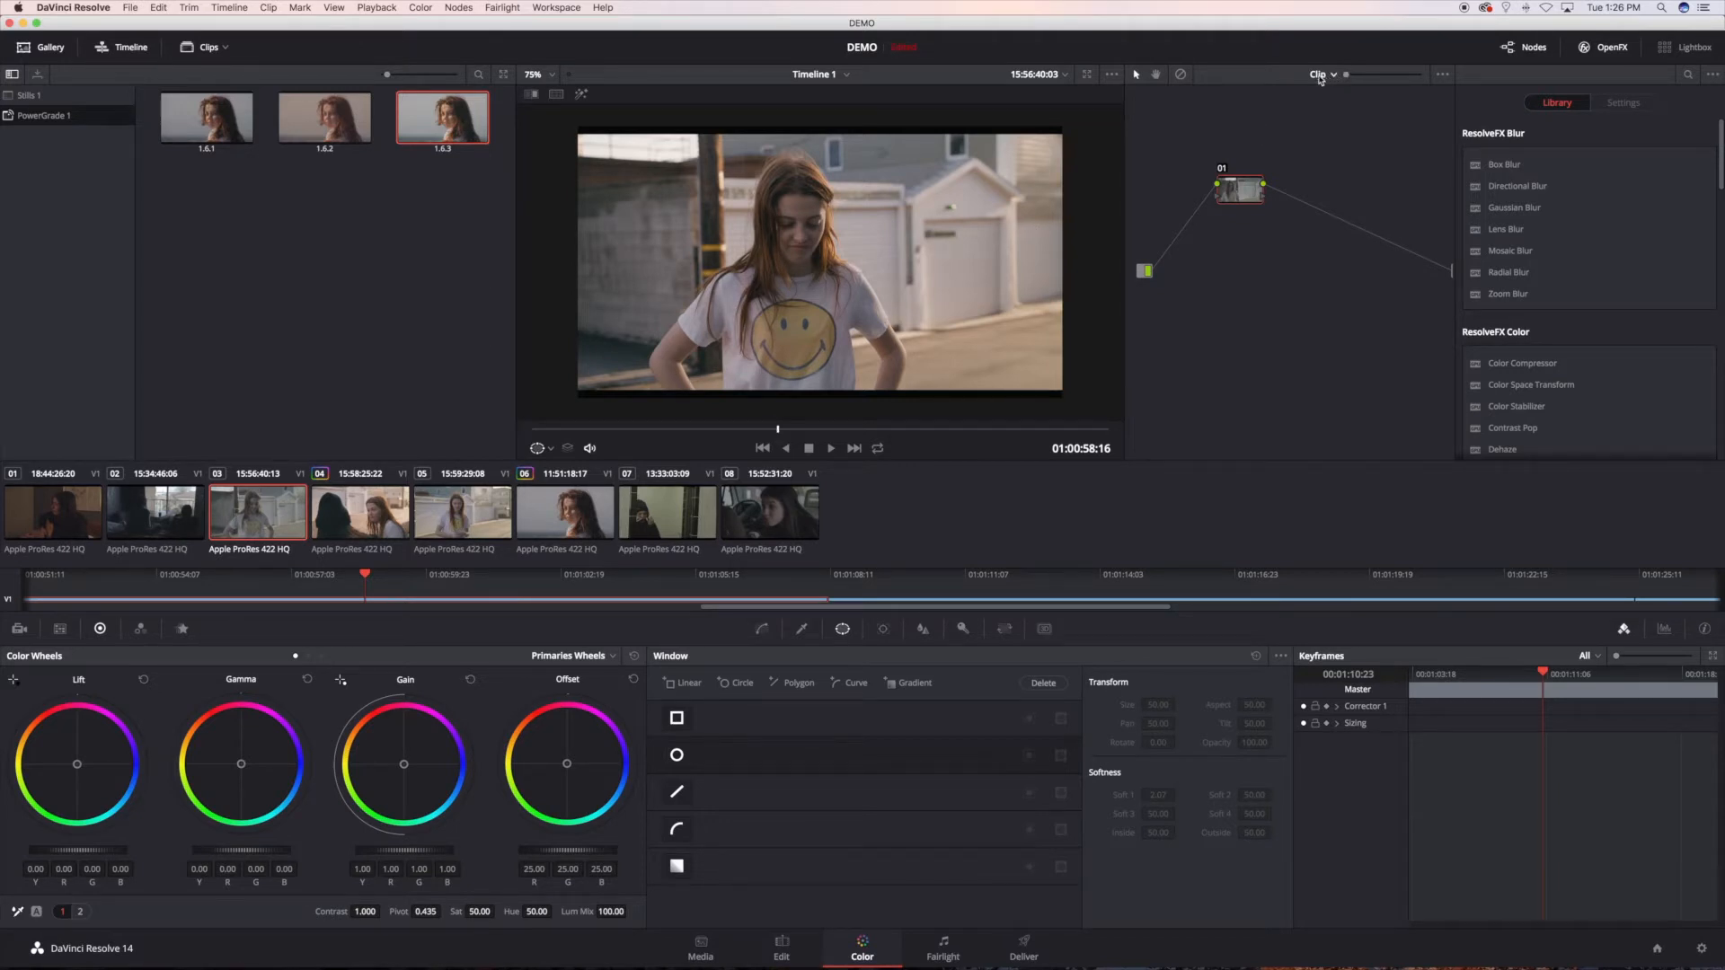
click(373, 532)
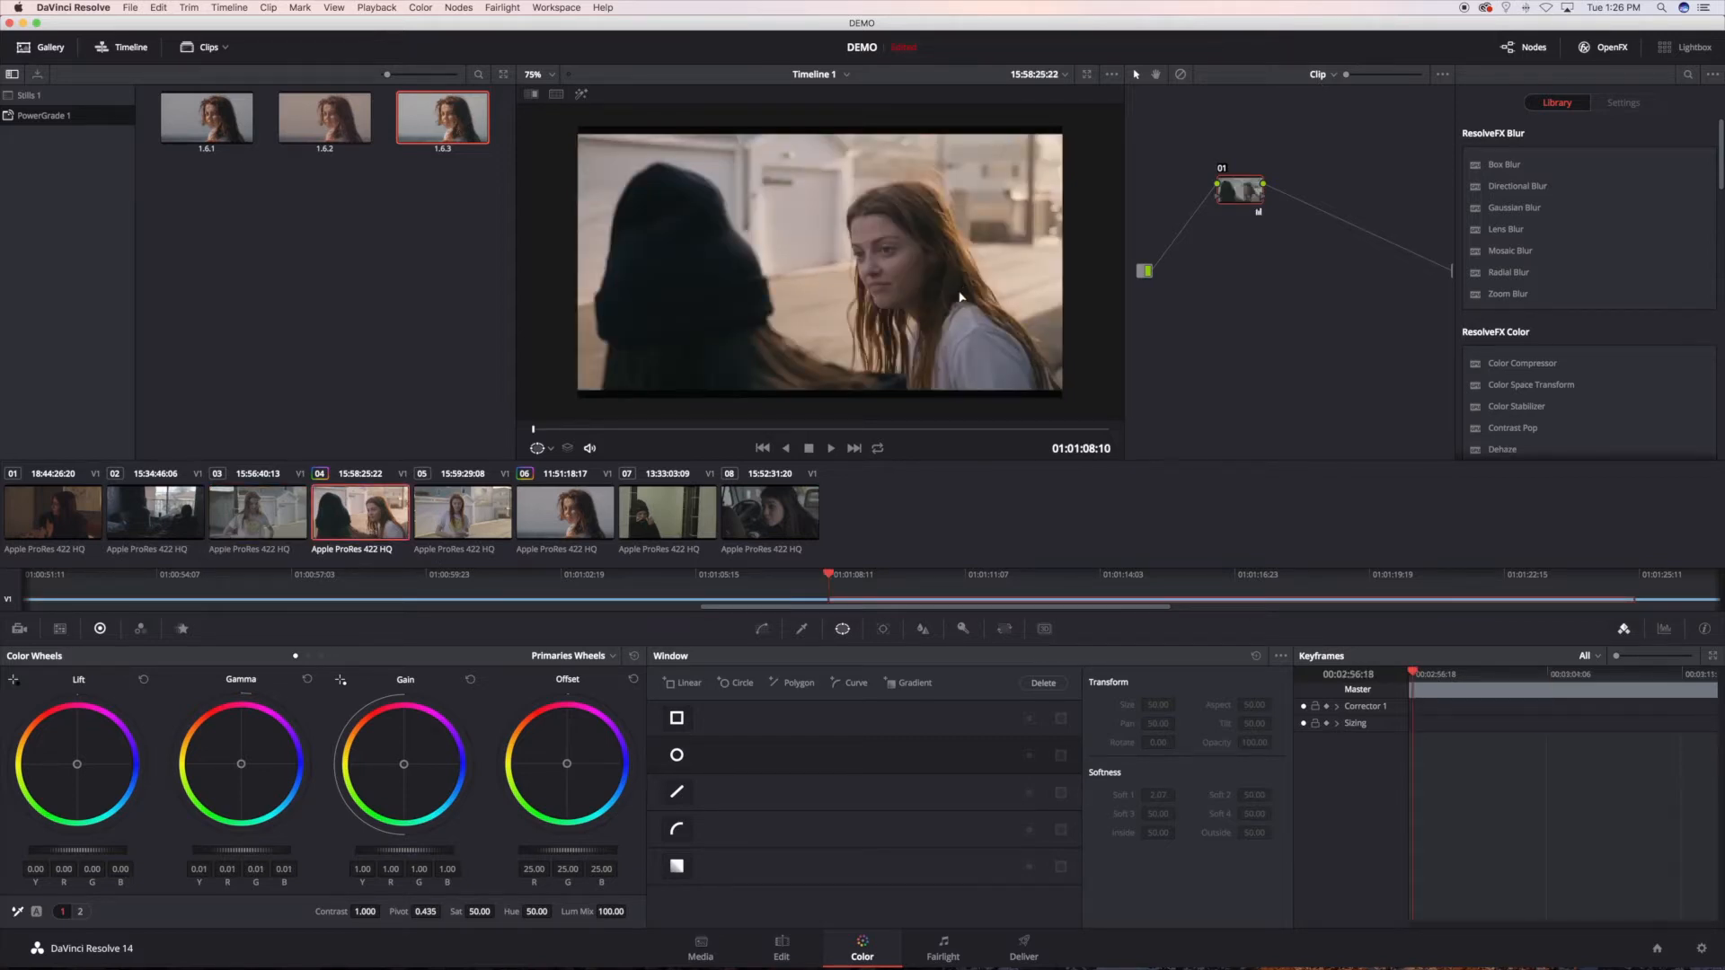
click(1326, 77)
click(1347, 108)
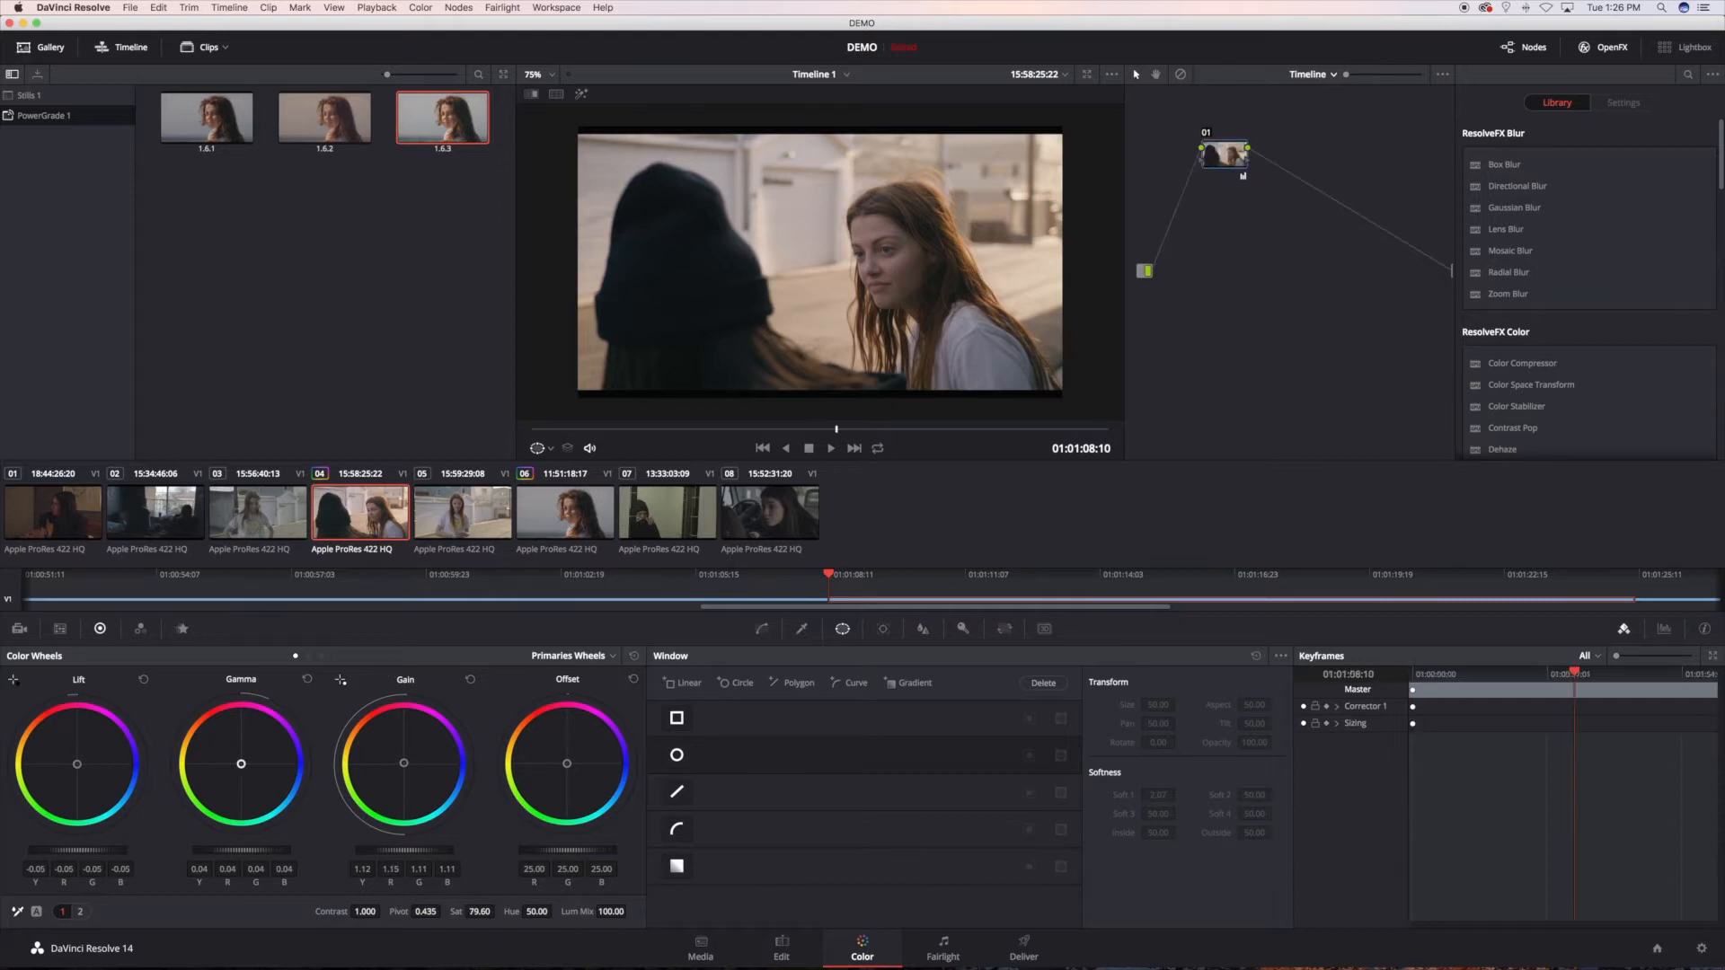
drag(241, 764, 242, 766)
Step: On the Edit page, delete the over-the-shoulder clip starting at 01:01:08:10 on Video 1, leaving a gap
click(781, 951)
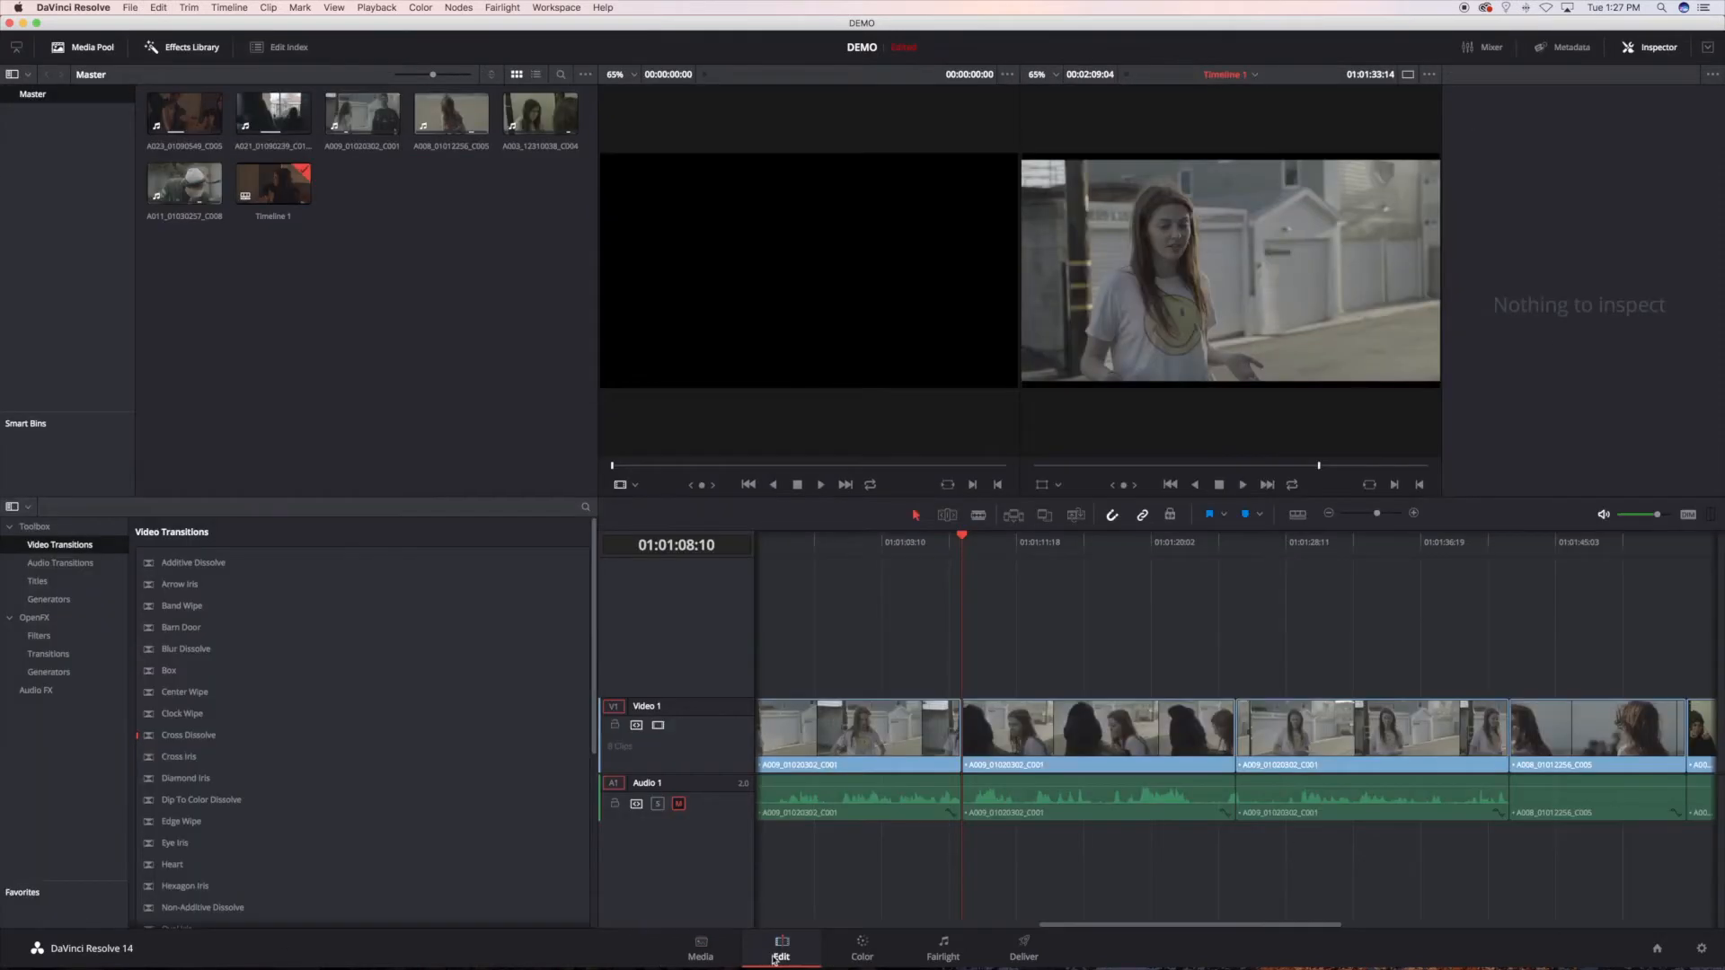
click(1084, 716)
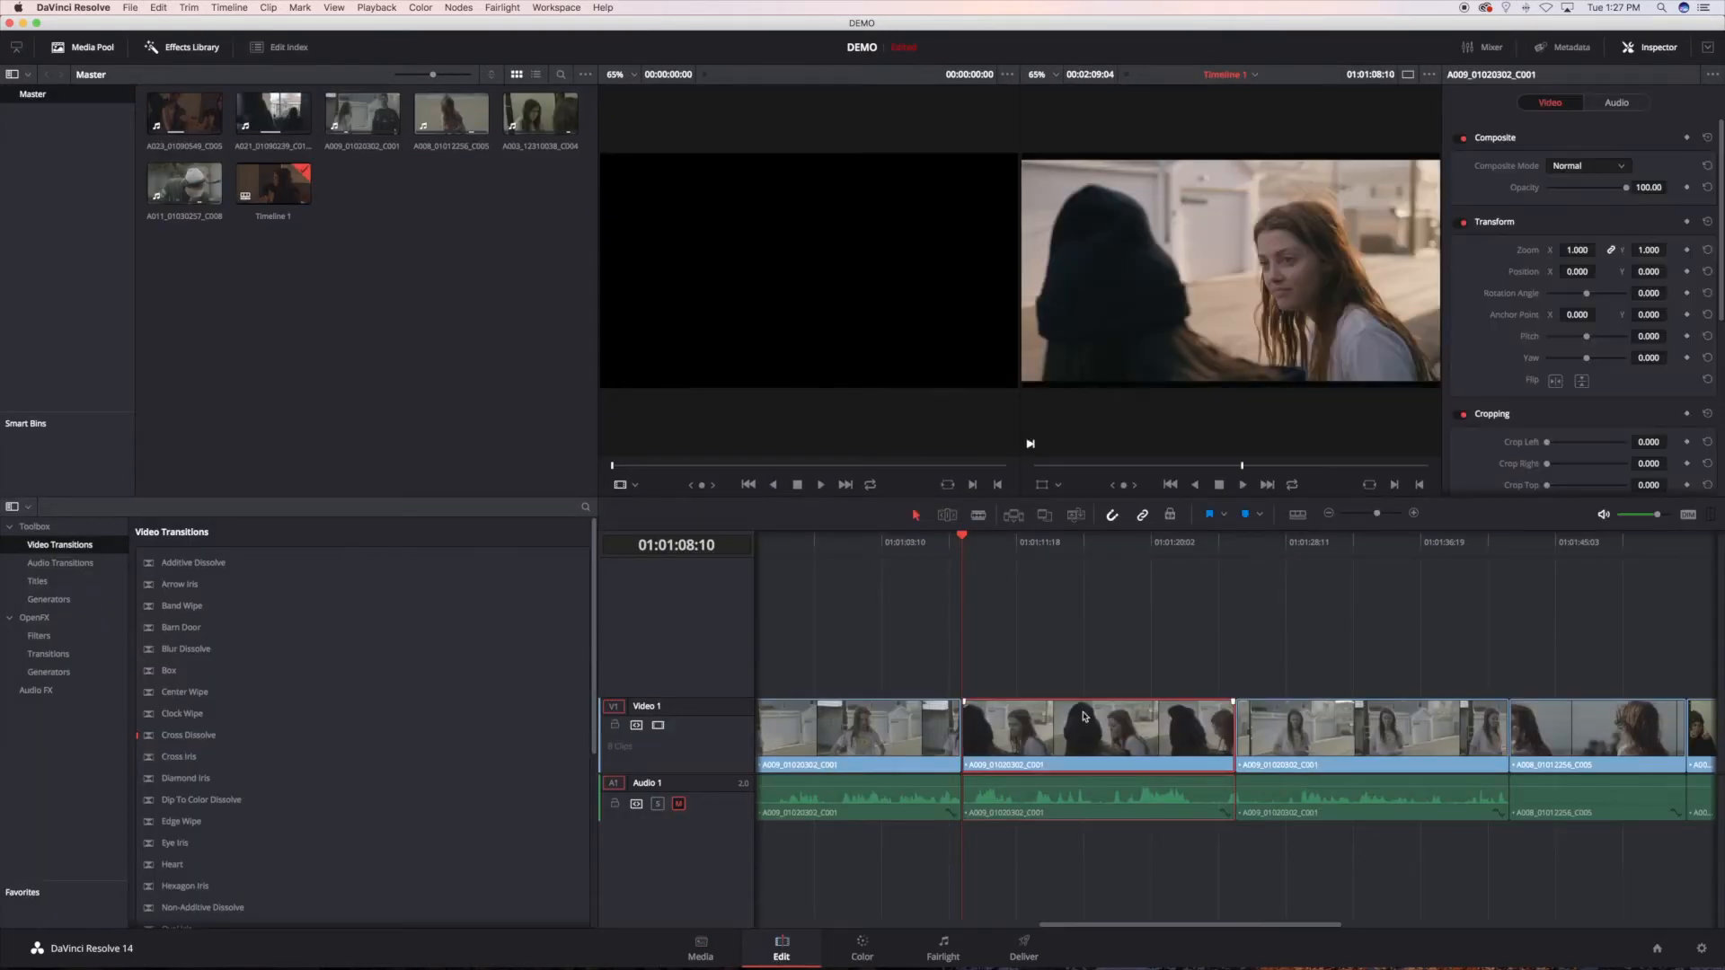
key(BackSpace)
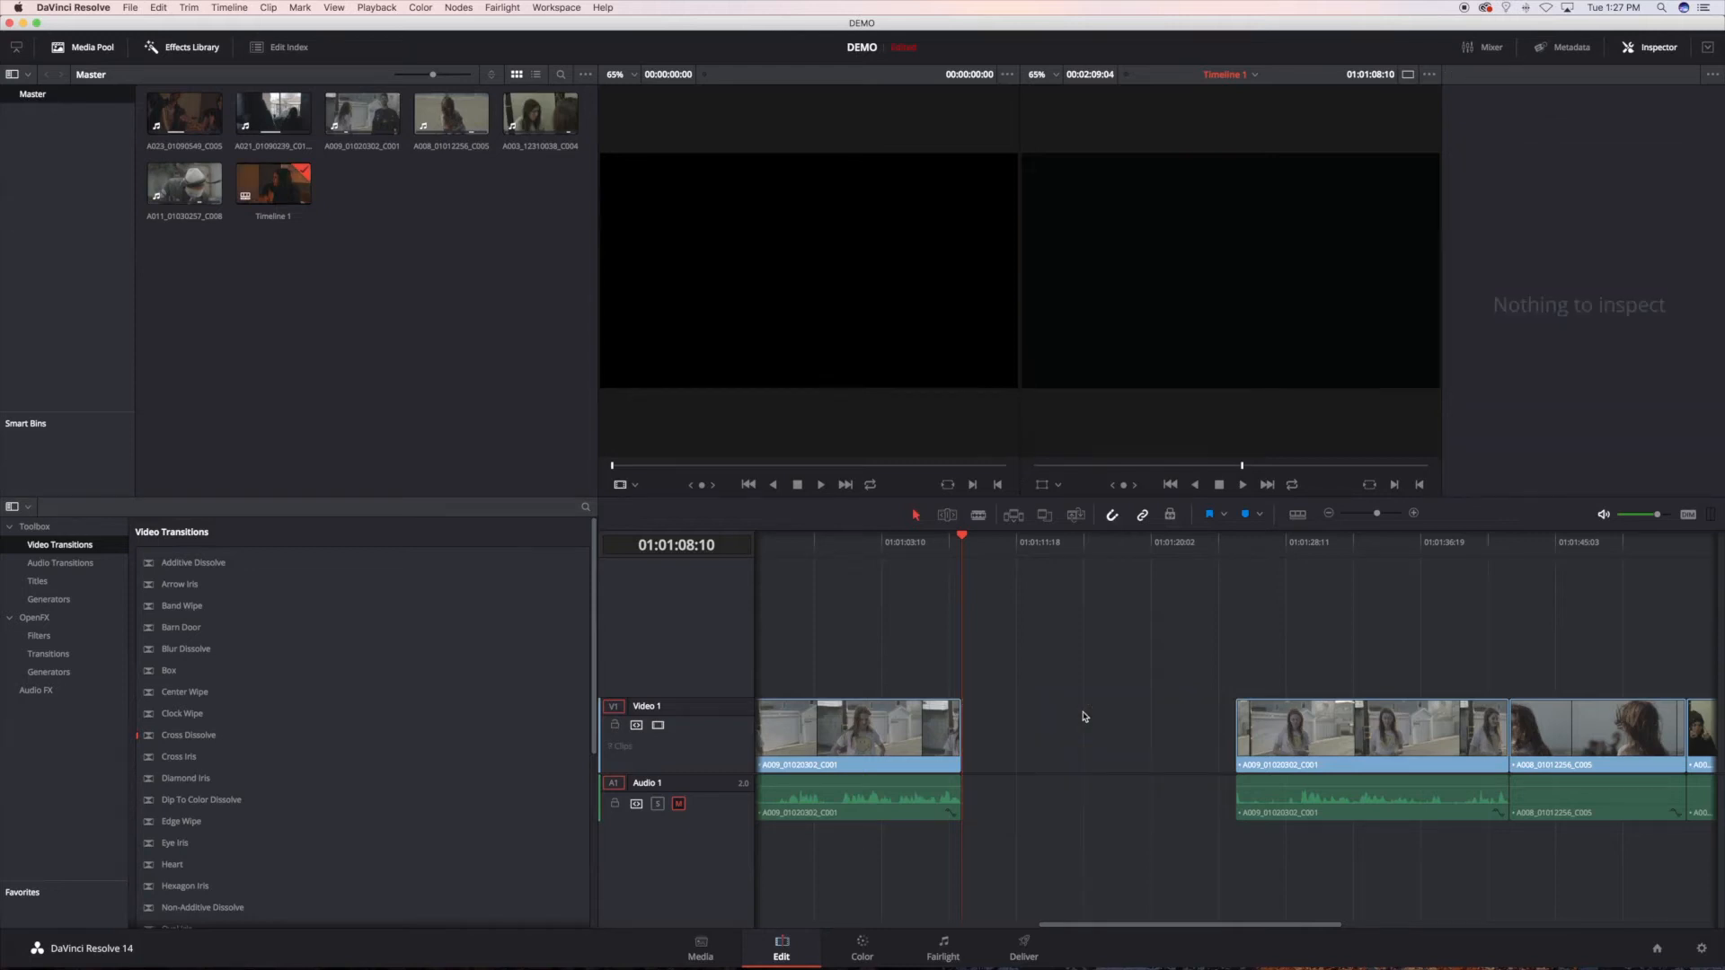
Step: Place clip A008_01012256_C005 on a new Video 2 track above the gap and compare its look with the preceding clip
click(367, 121)
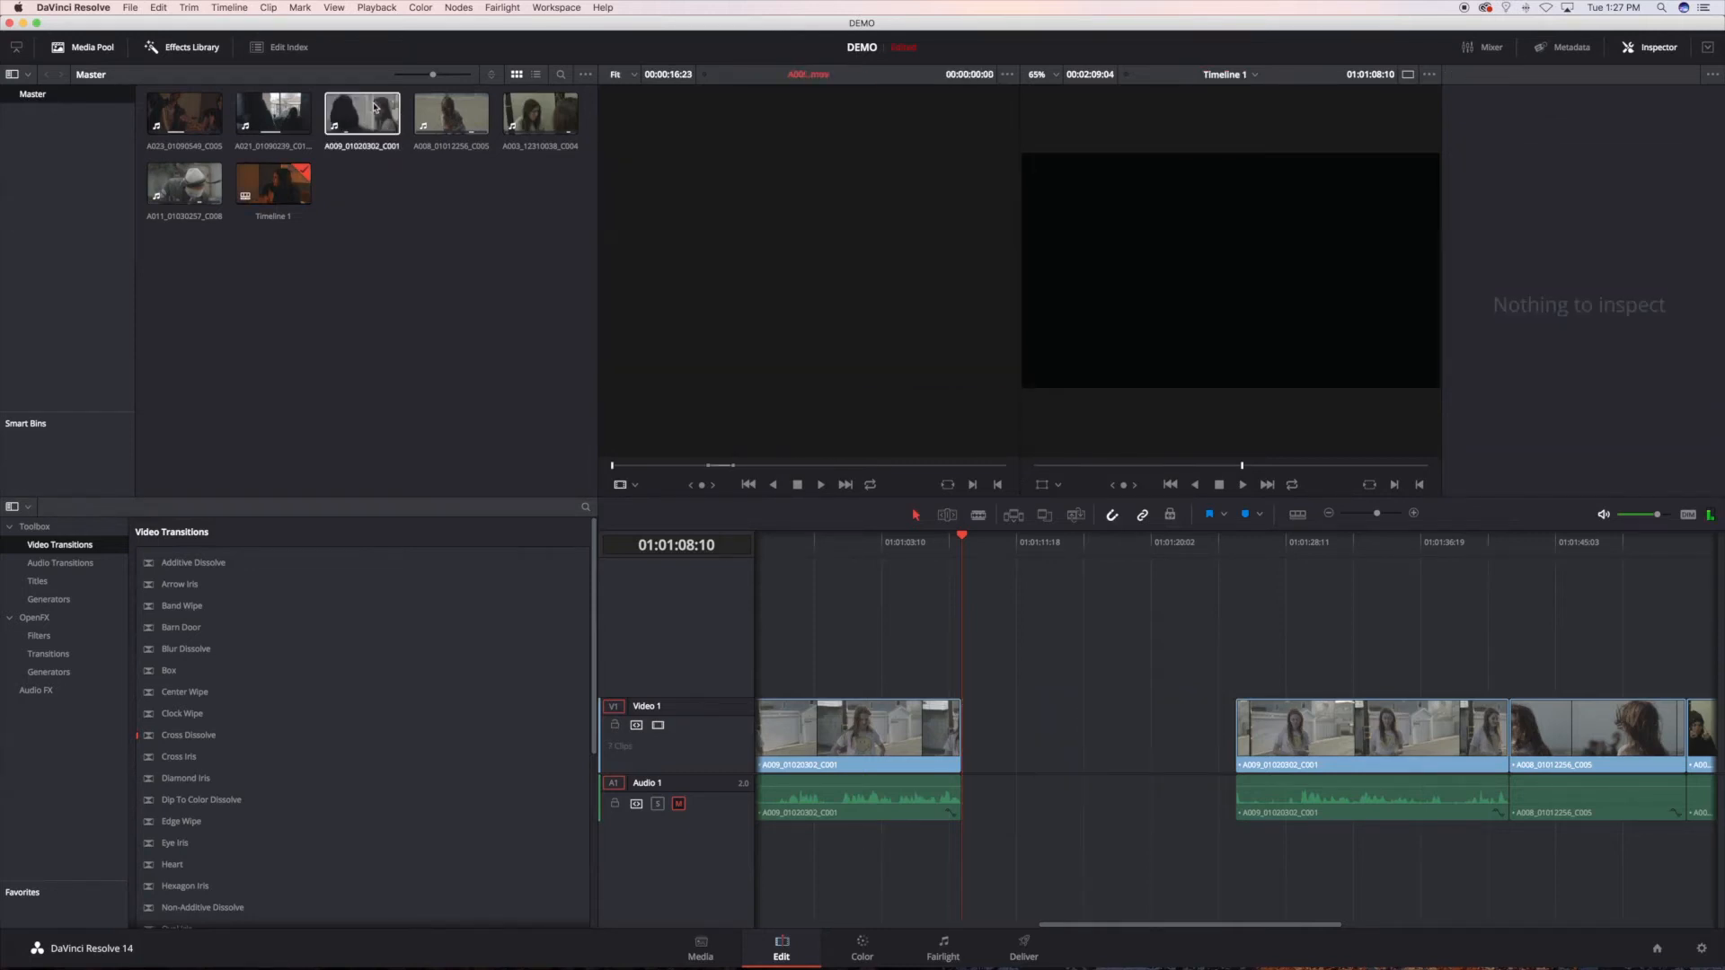
click(450, 119)
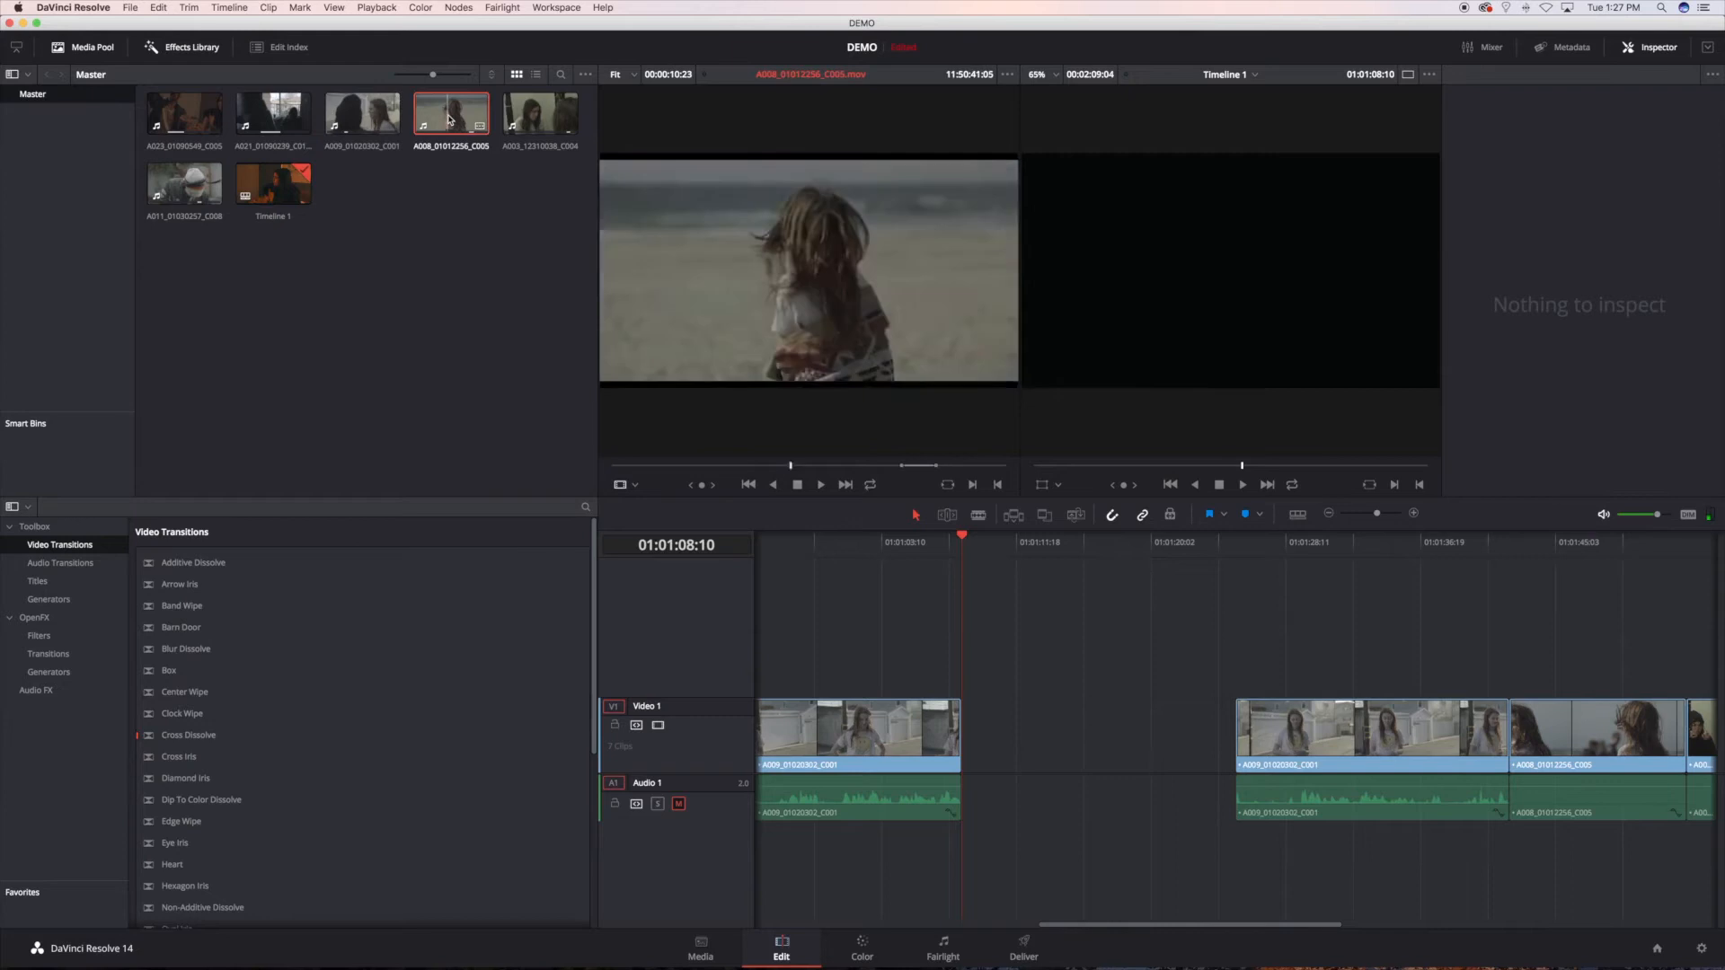
drag(790, 369, 999, 645)
click(1076, 543)
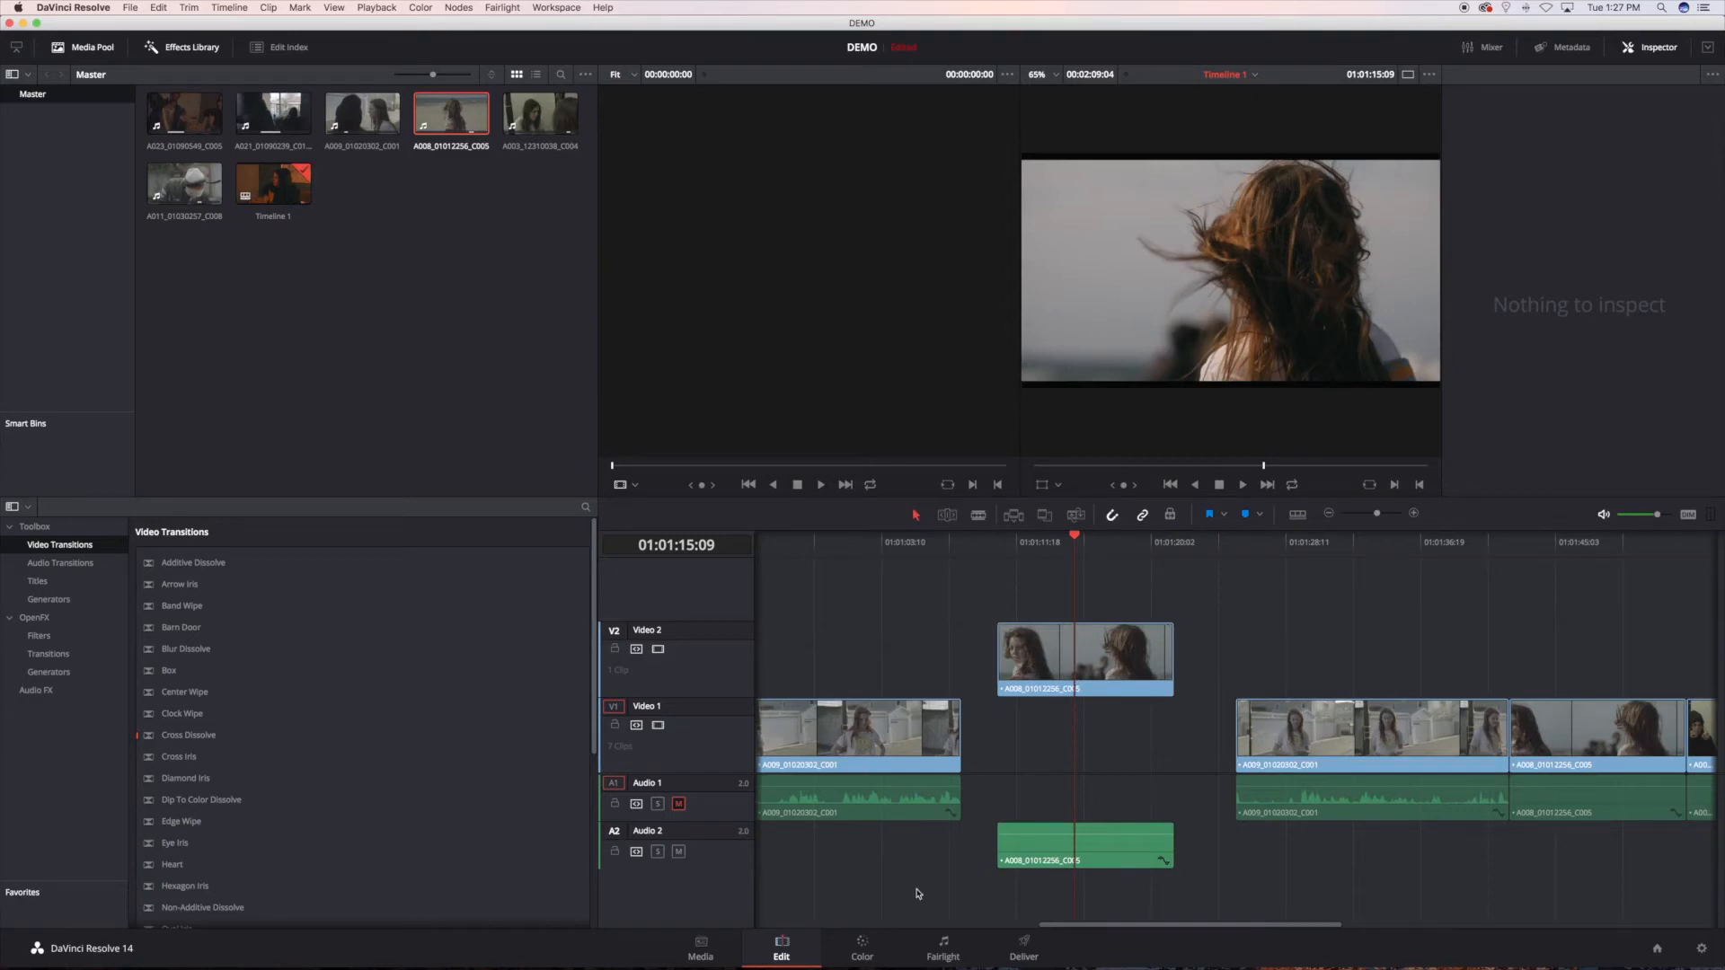
click(892, 542)
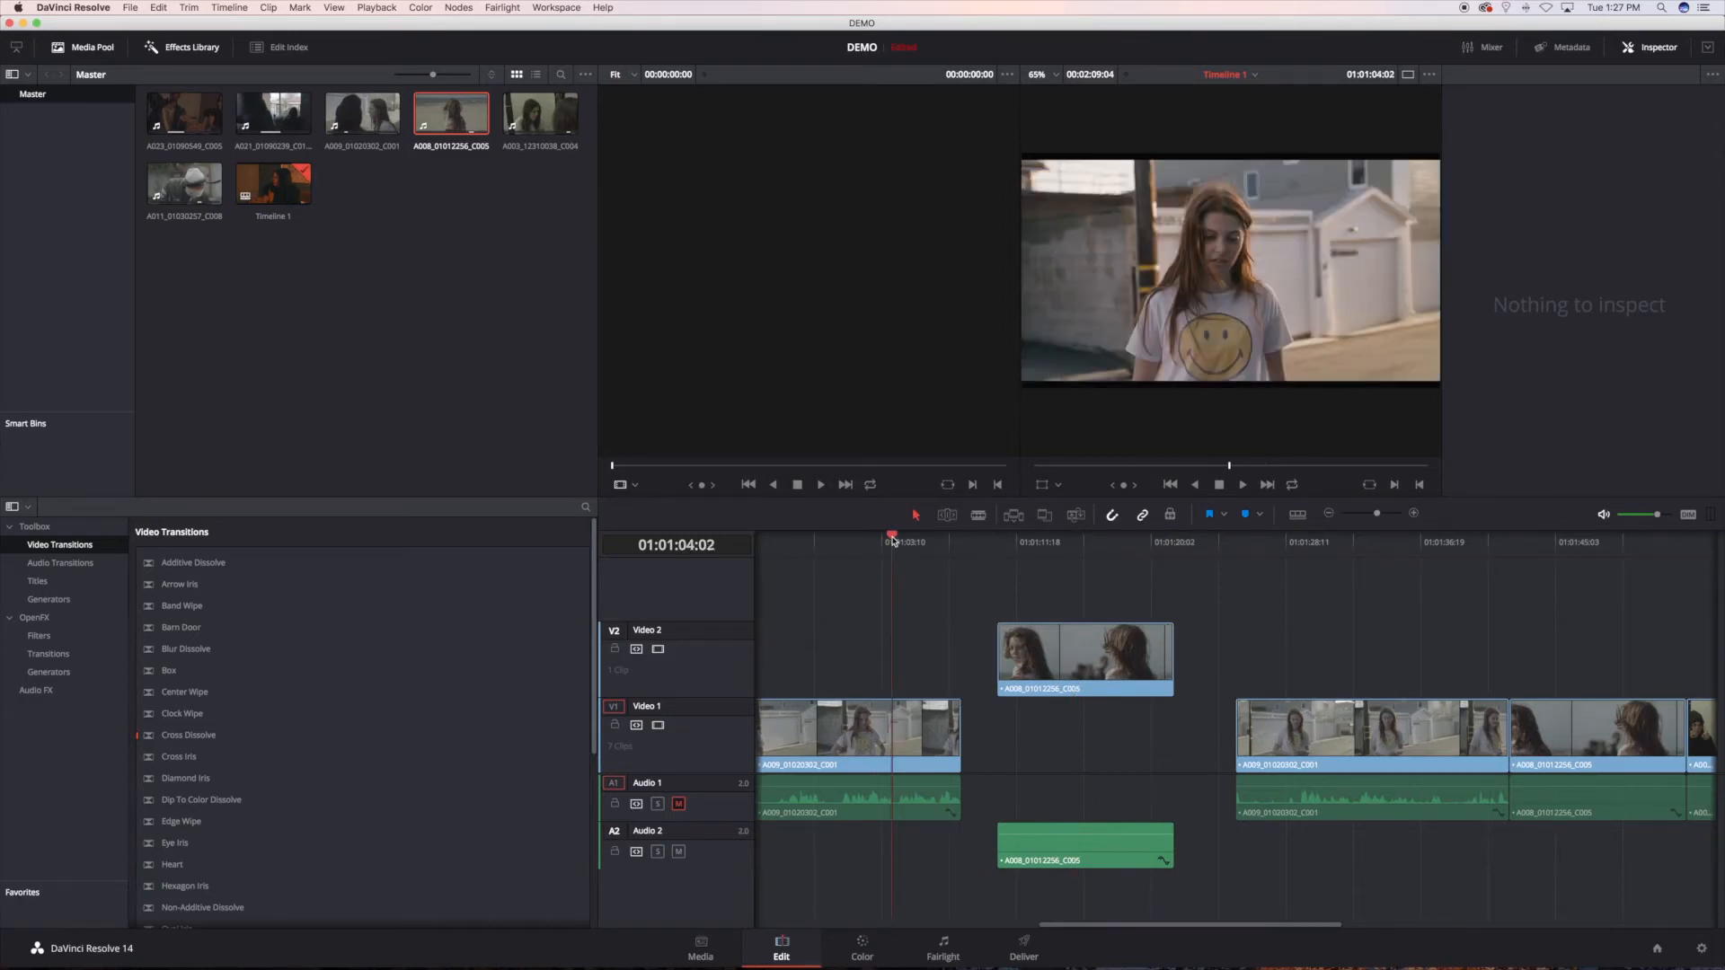
Step: Return to the Color page, select clip 05 and browse the NOAM KROLL 3D LUT categories for its node 01
click(862, 948)
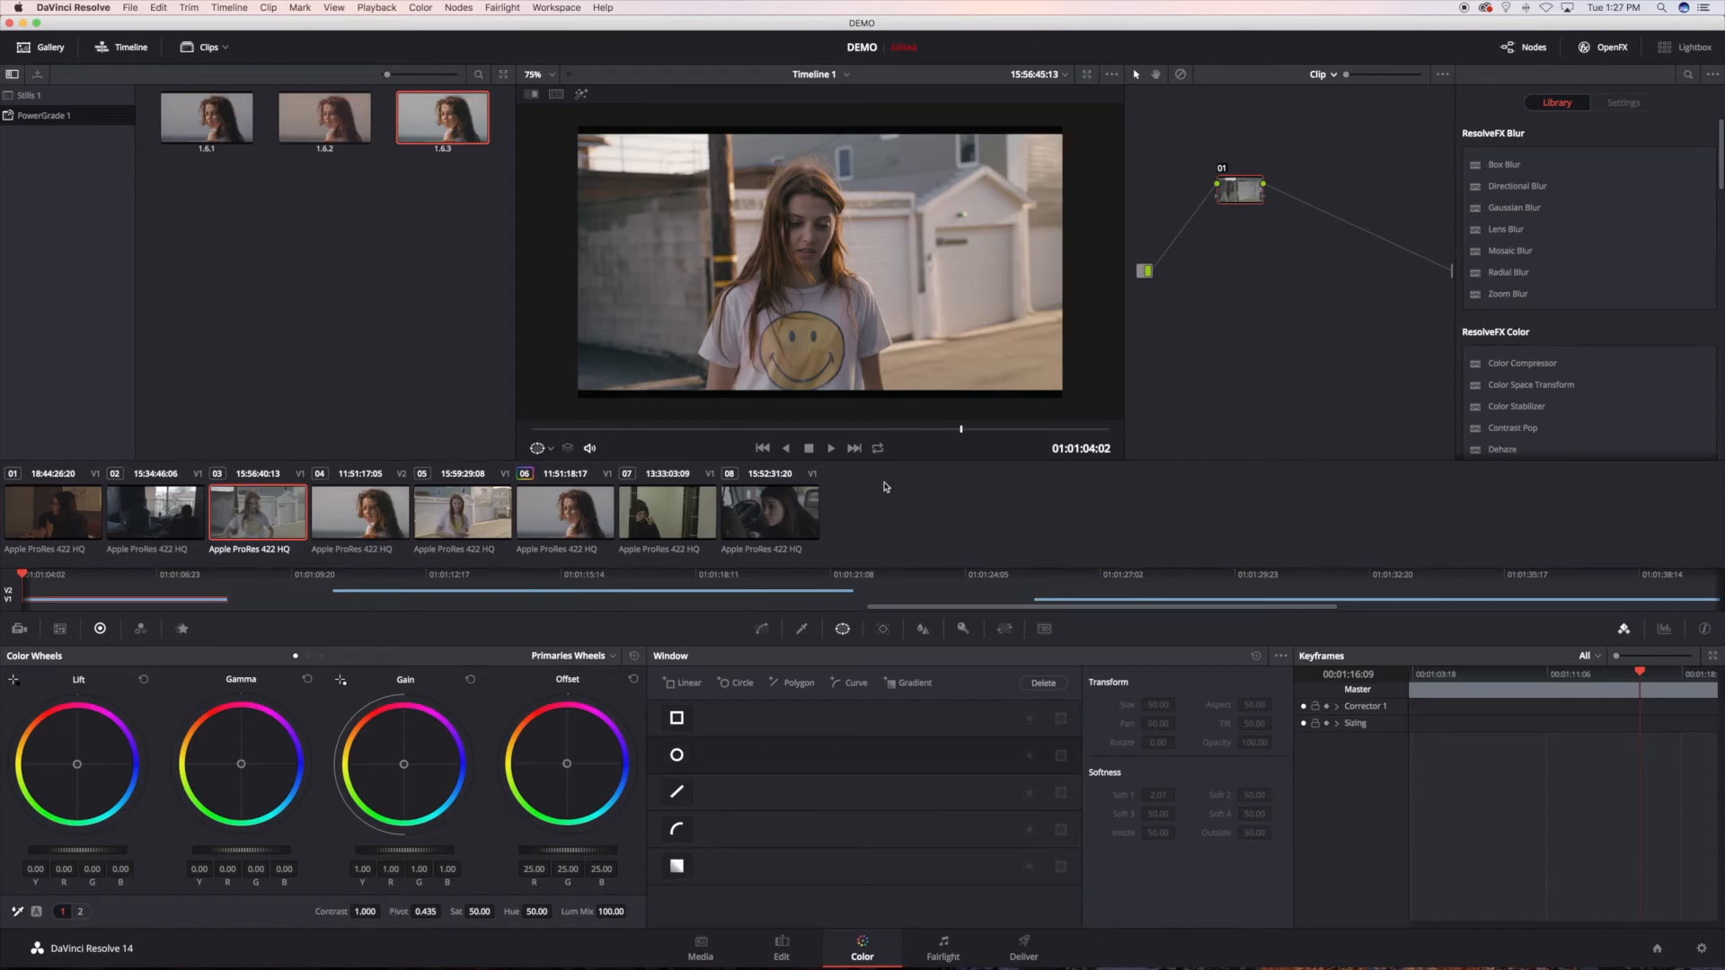
click(469, 527)
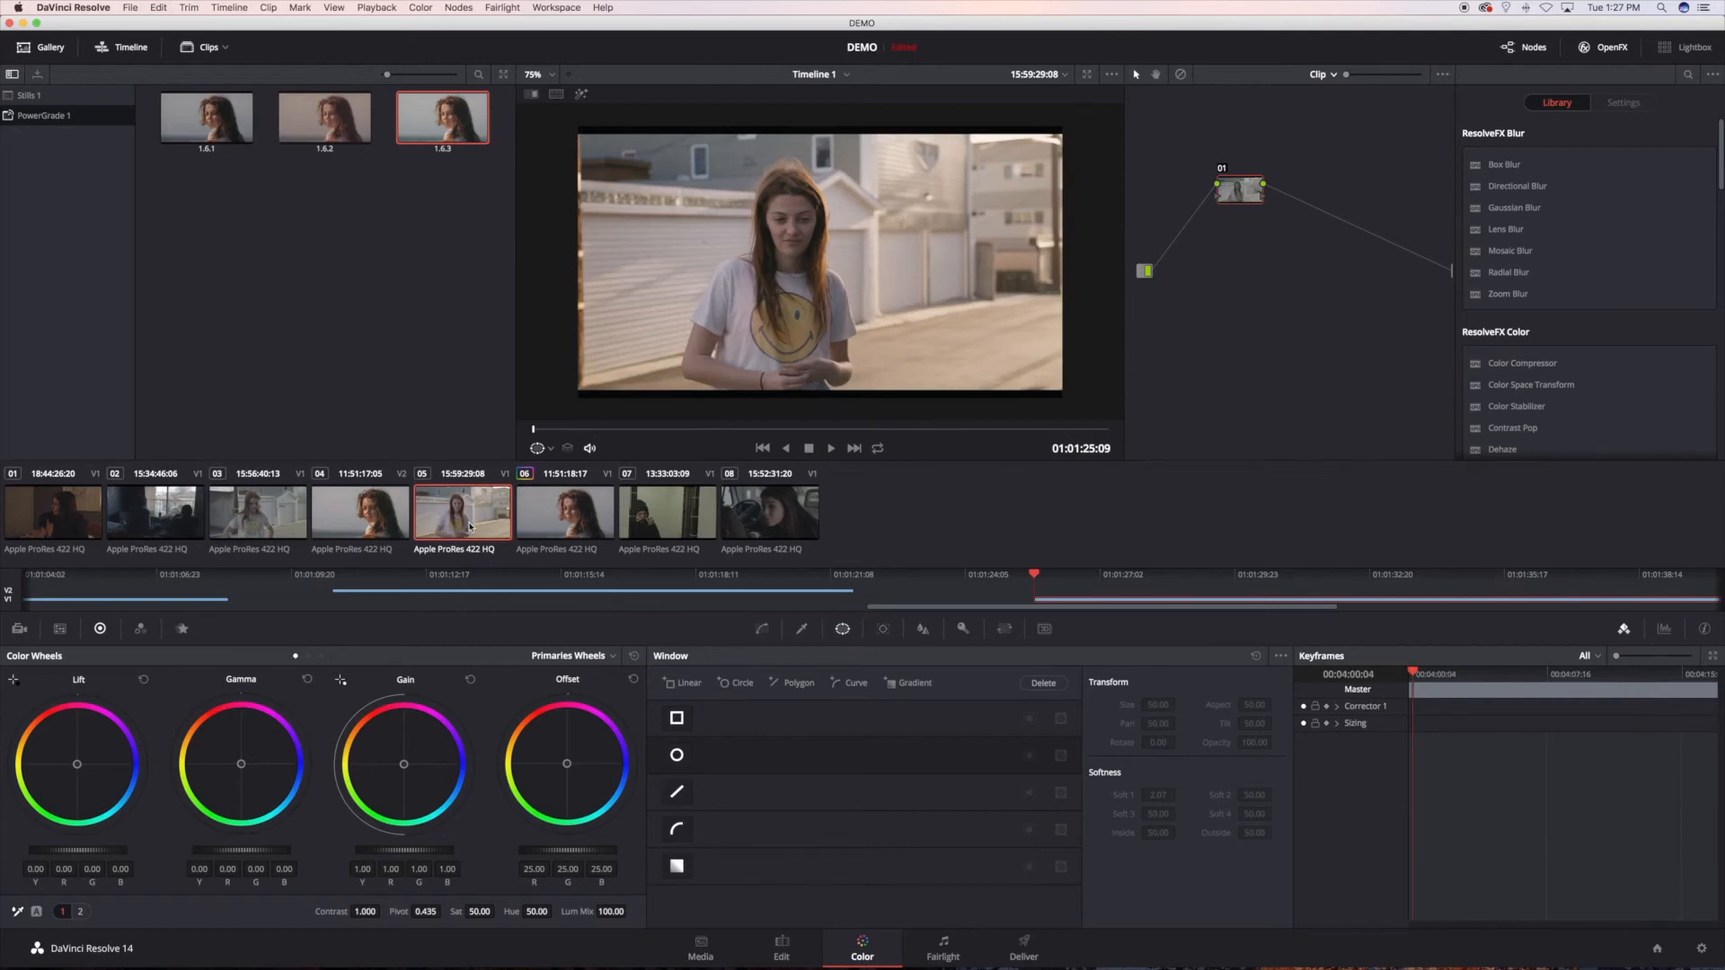
right_click(1247, 202)
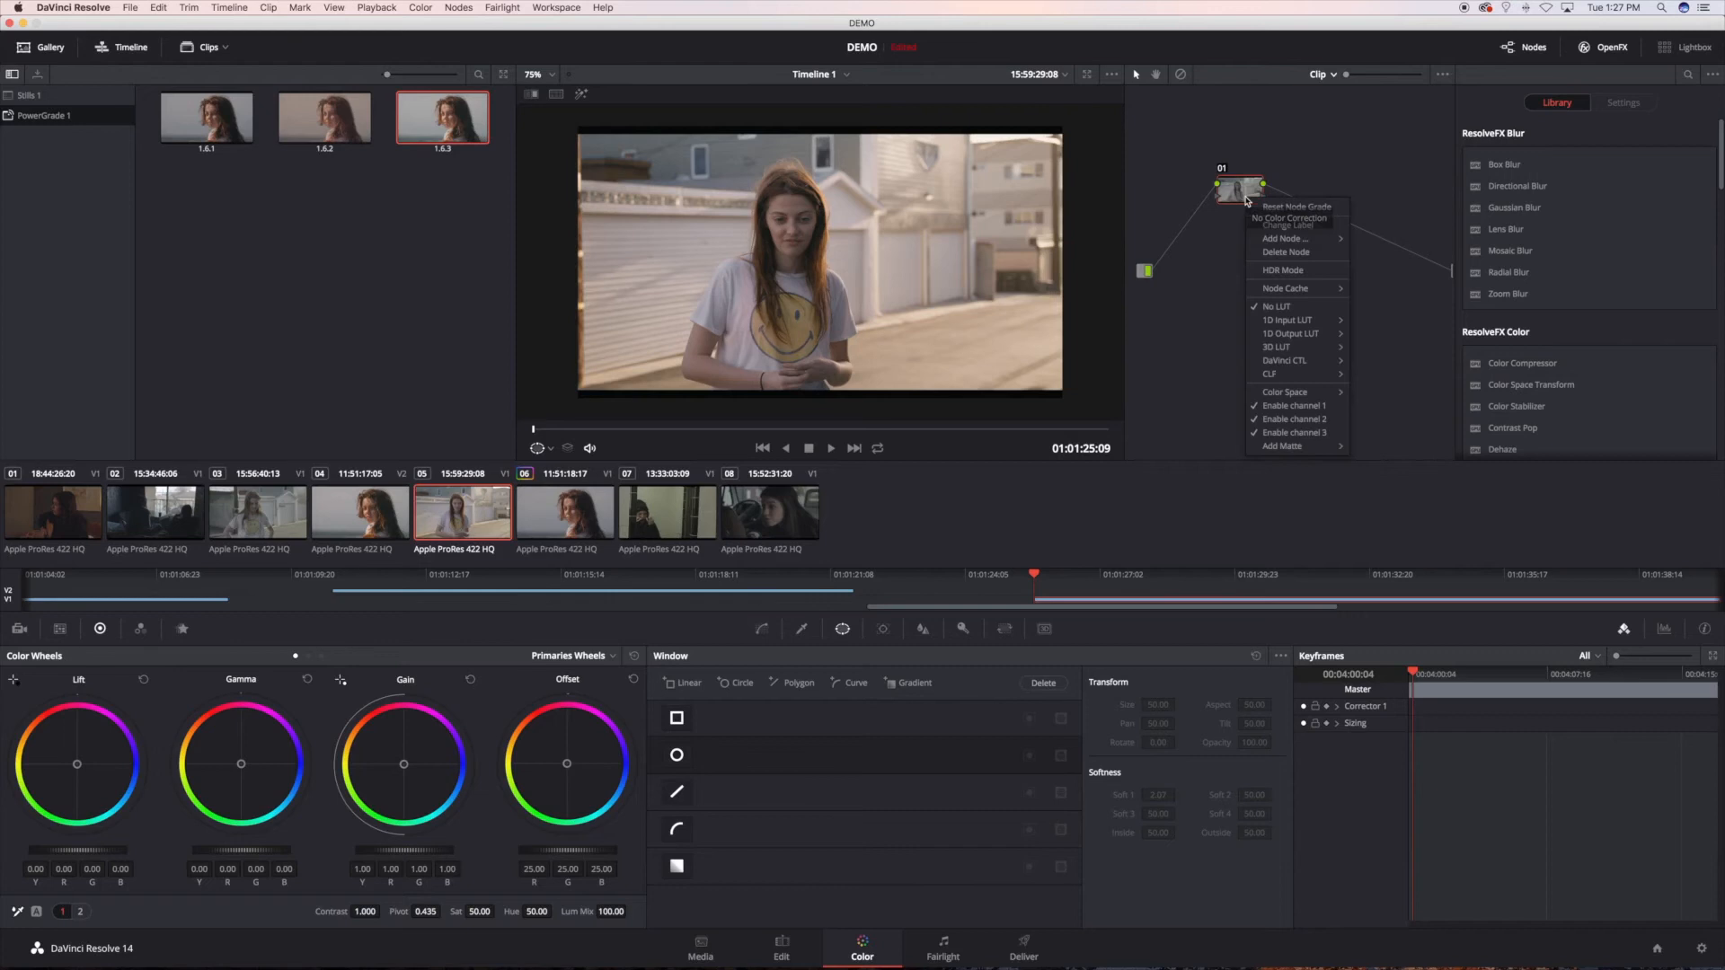
mouse_move(1285, 347)
mouse_move(1420, 459)
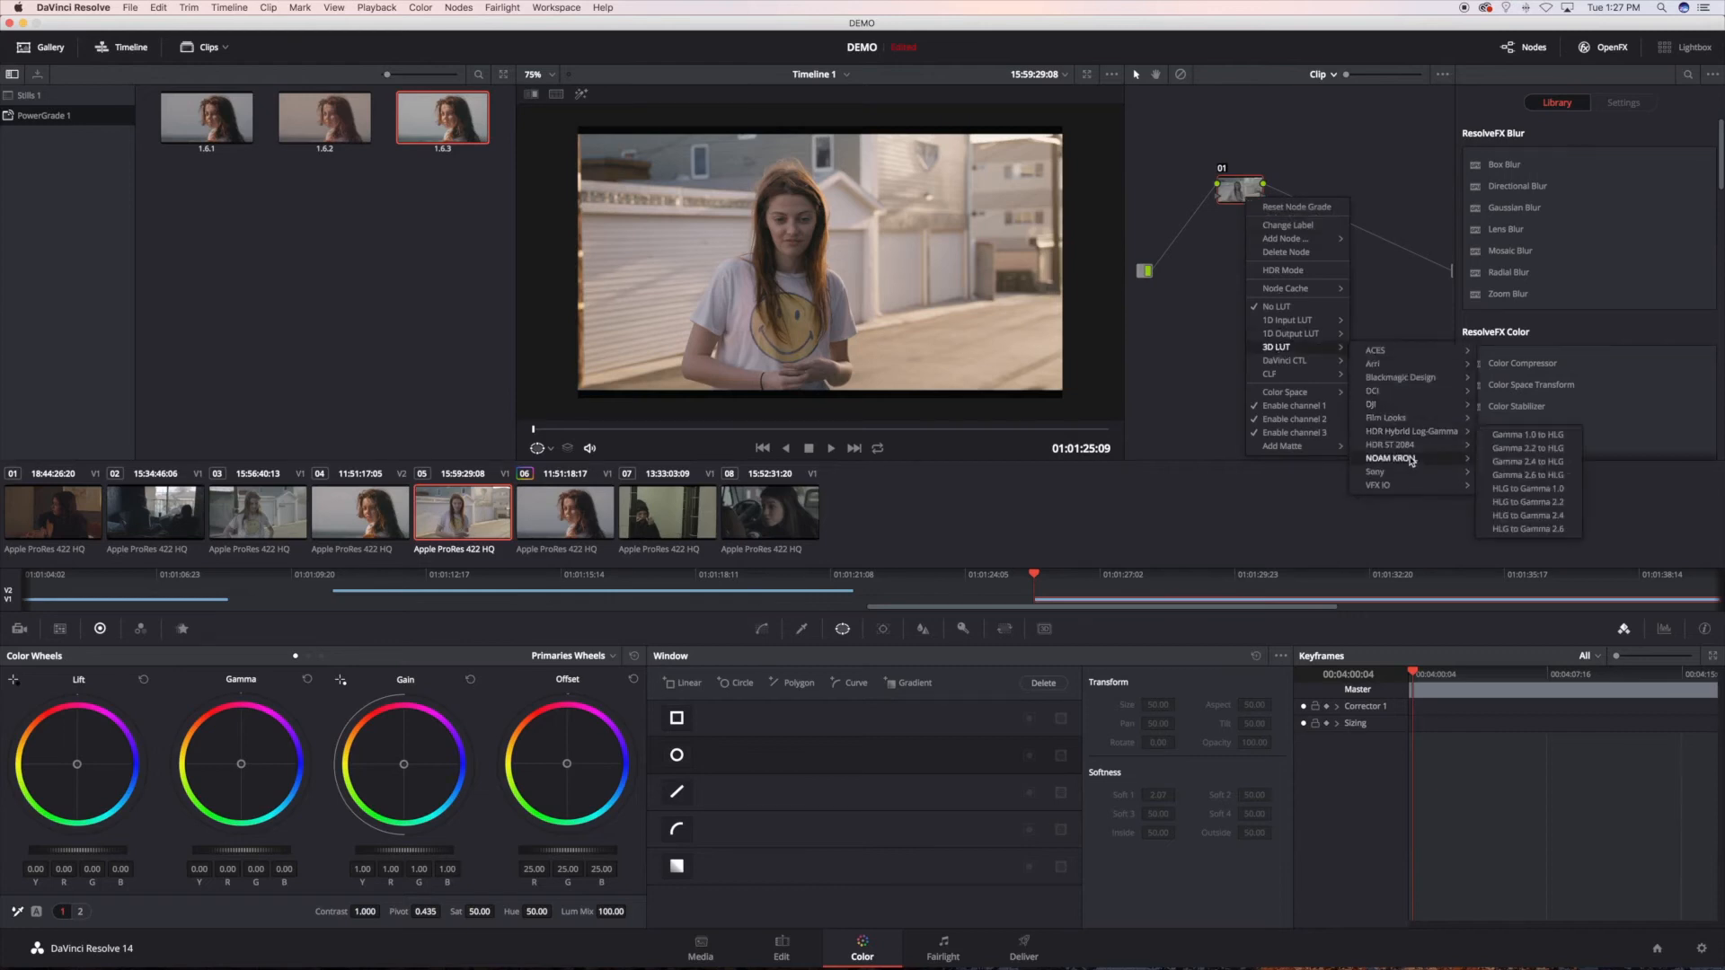
mouse_move(1518, 462)
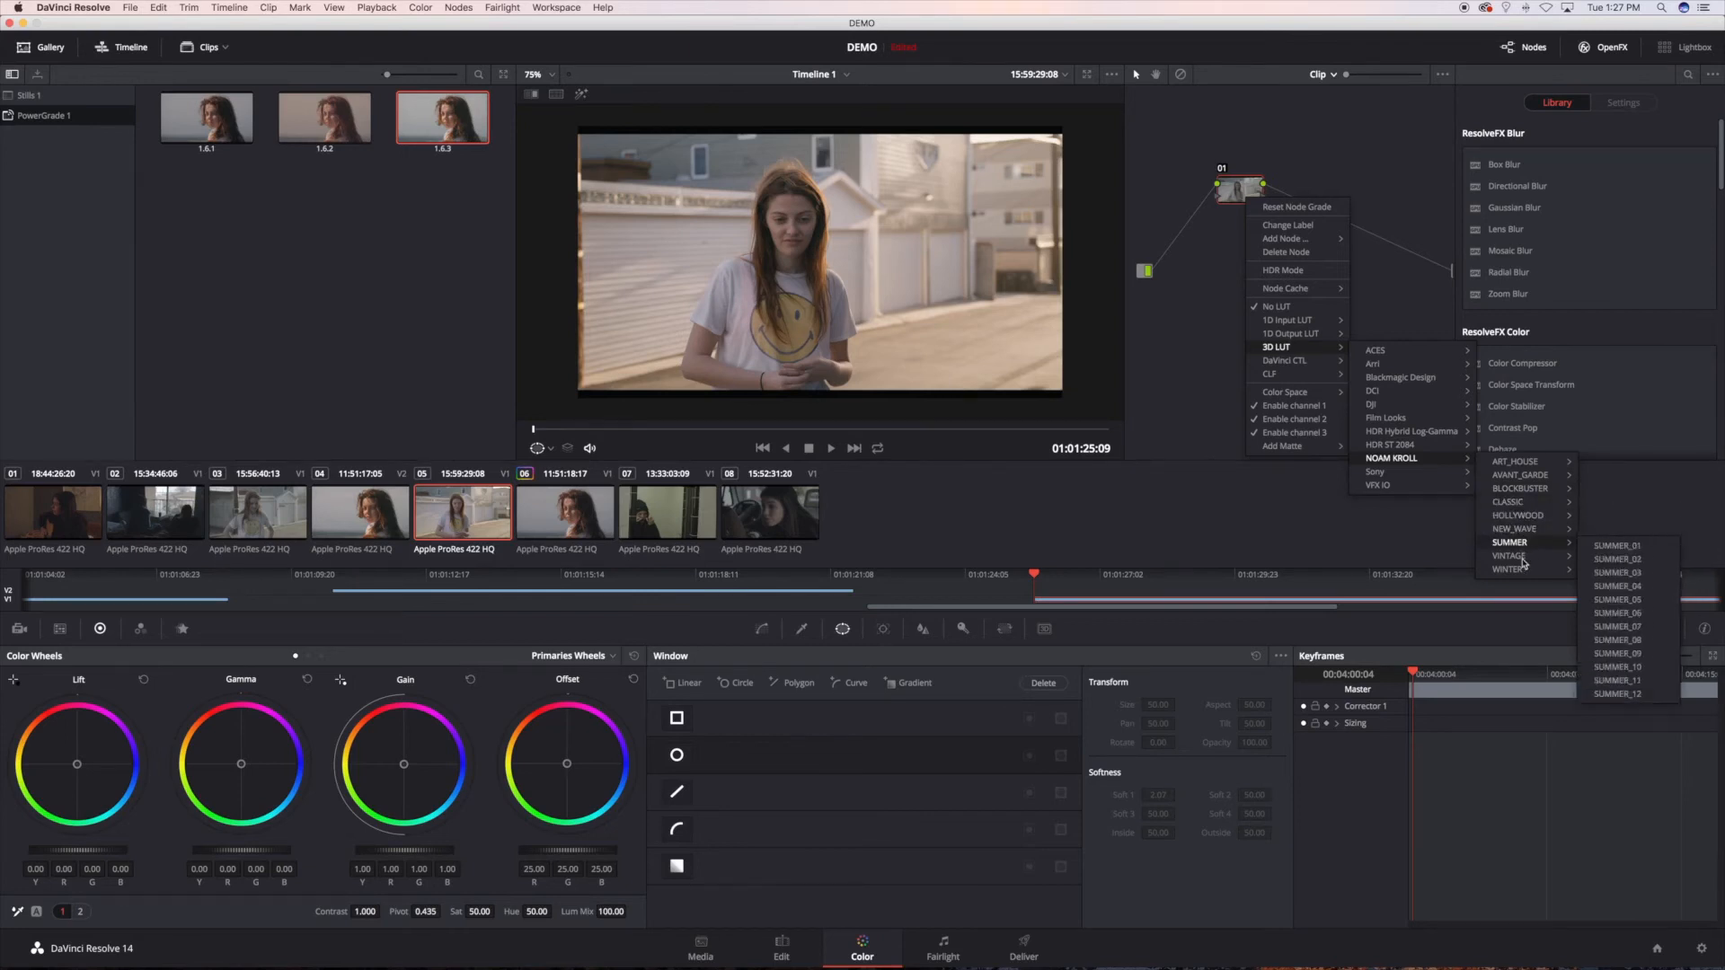
mouse_move(1518, 559)
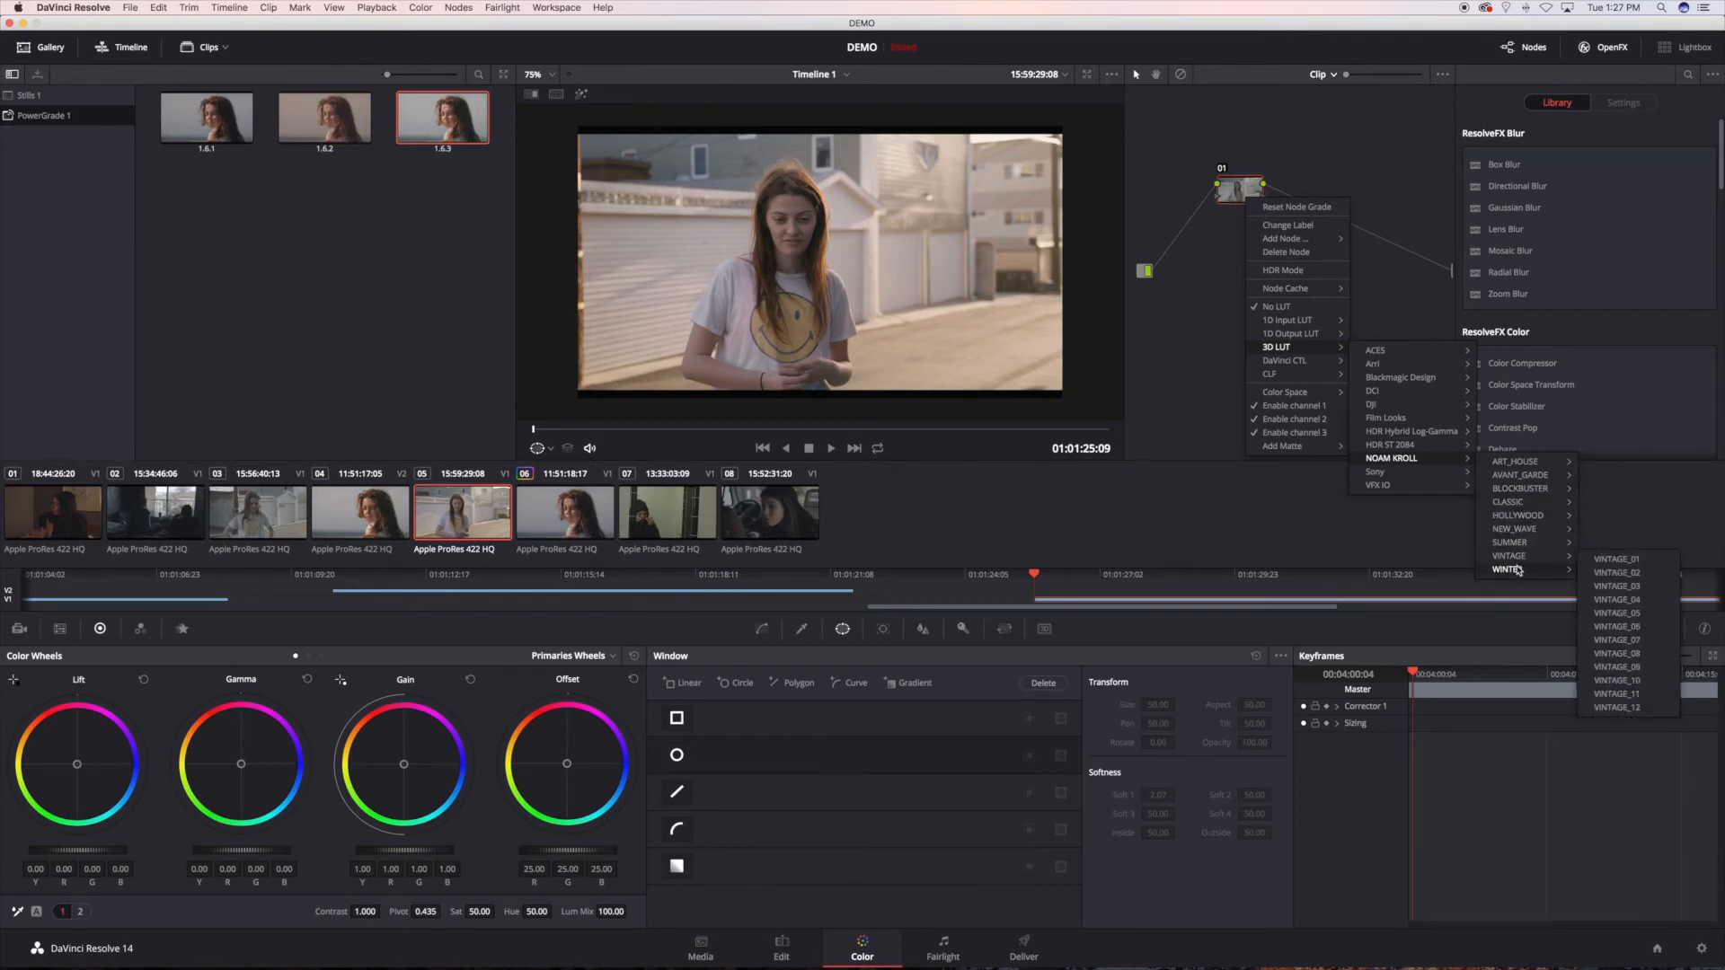